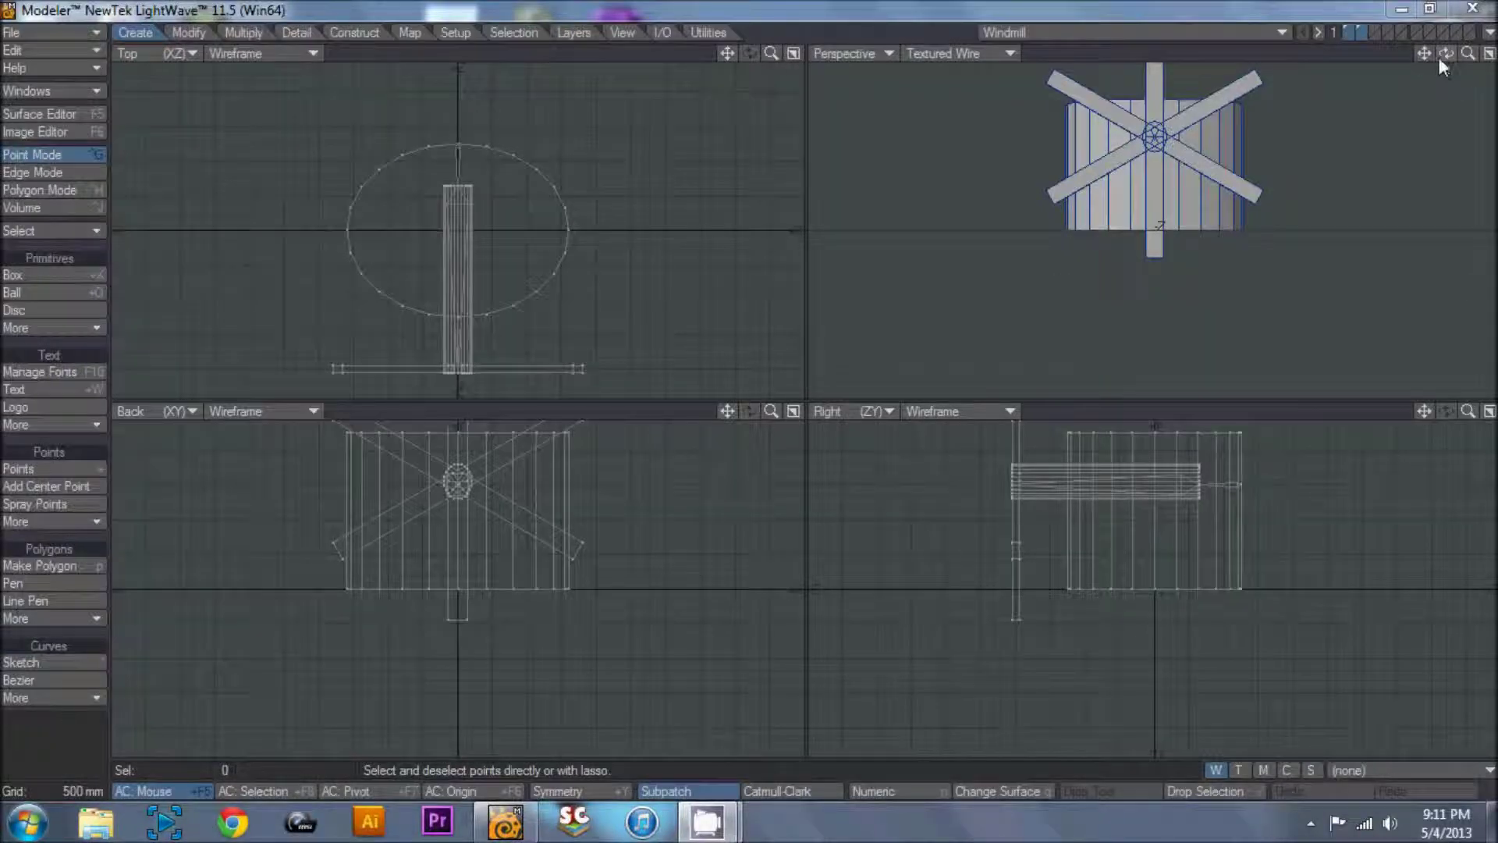
Compare the Windmill layers, then leave only layer 1's cylinder body active and fit all views.
left_click_drag(1446, 53, 1374, 66)
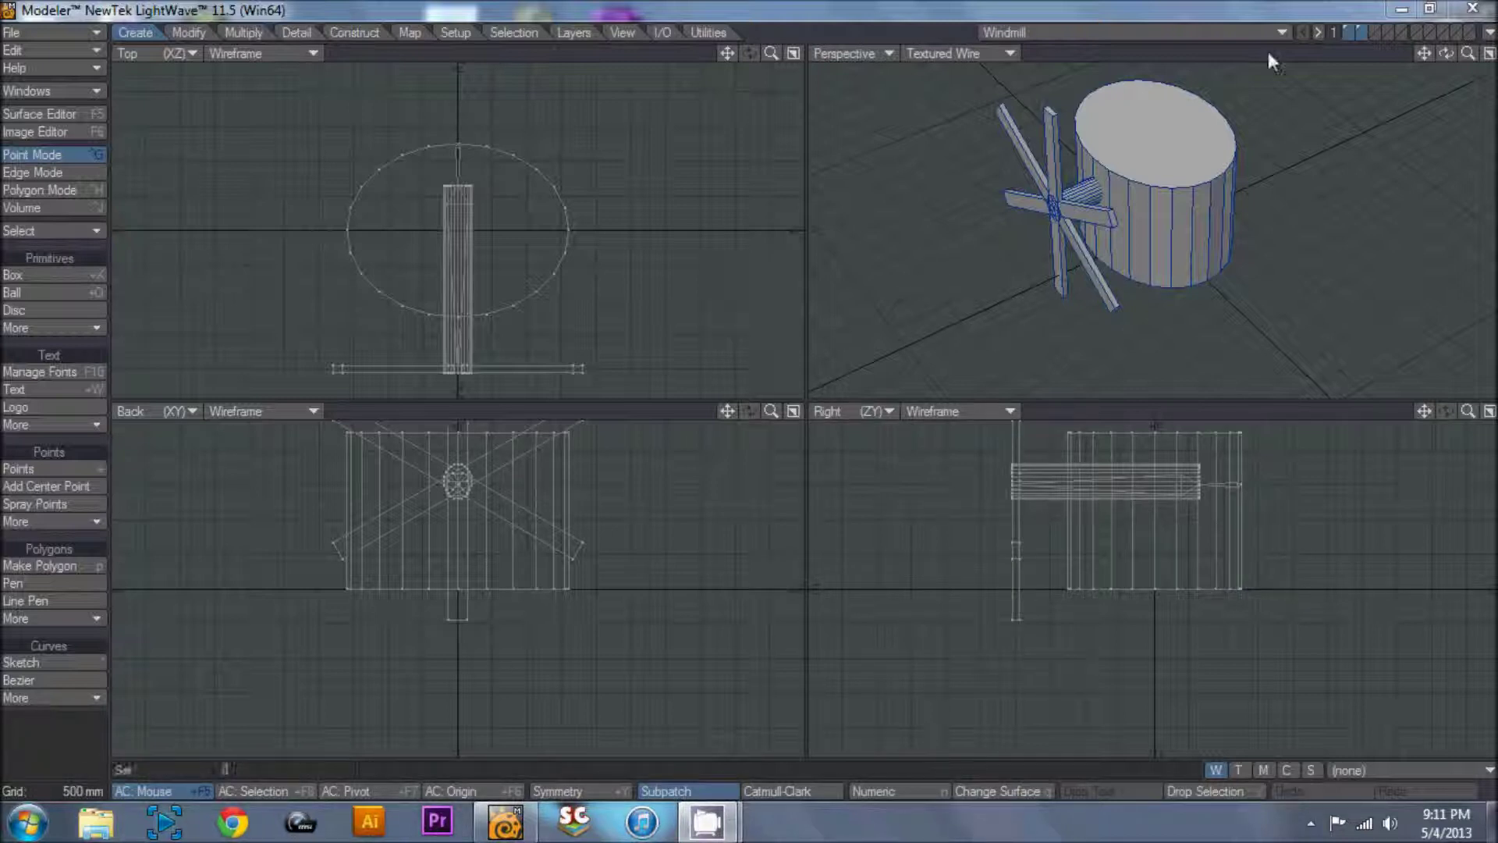
left_click(1346, 30)
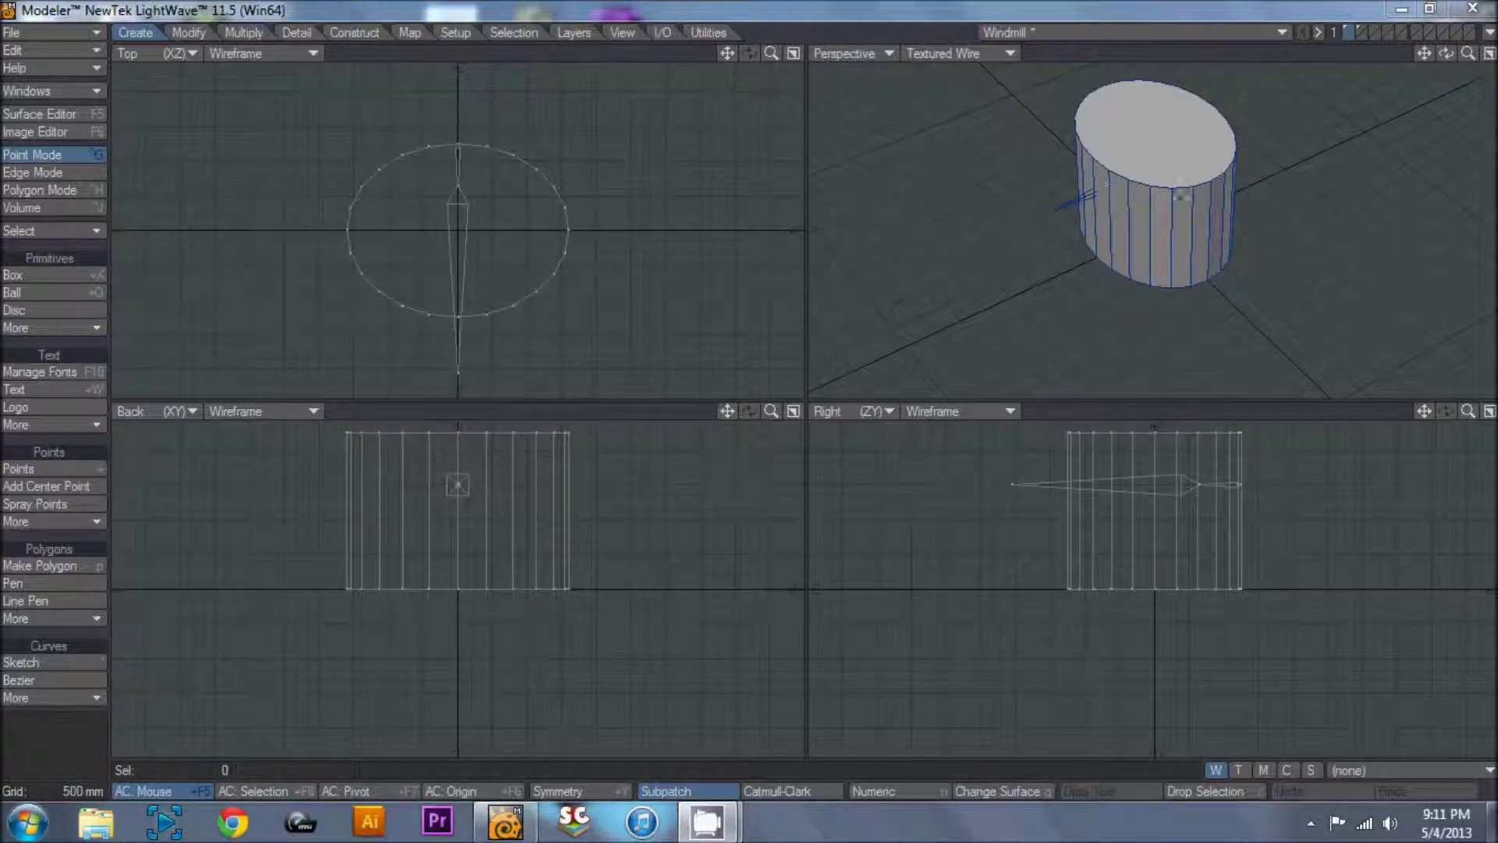
left_click(1360, 32)
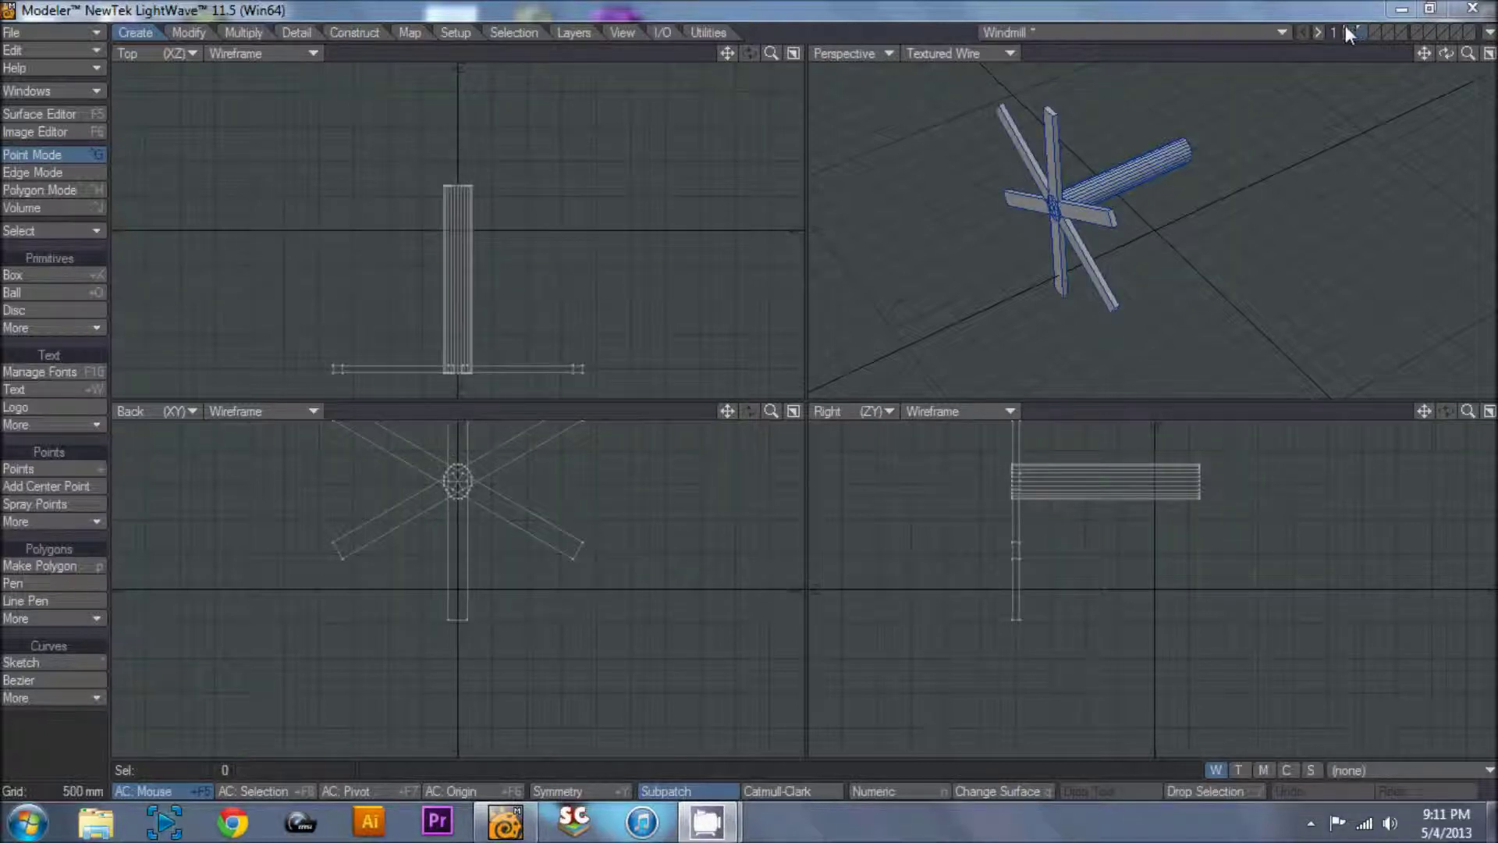
left_click(1346, 29)
left_click(1358, 30)
left_click(1349, 31)
left_click(1359, 32)
left_click(1370, 32)
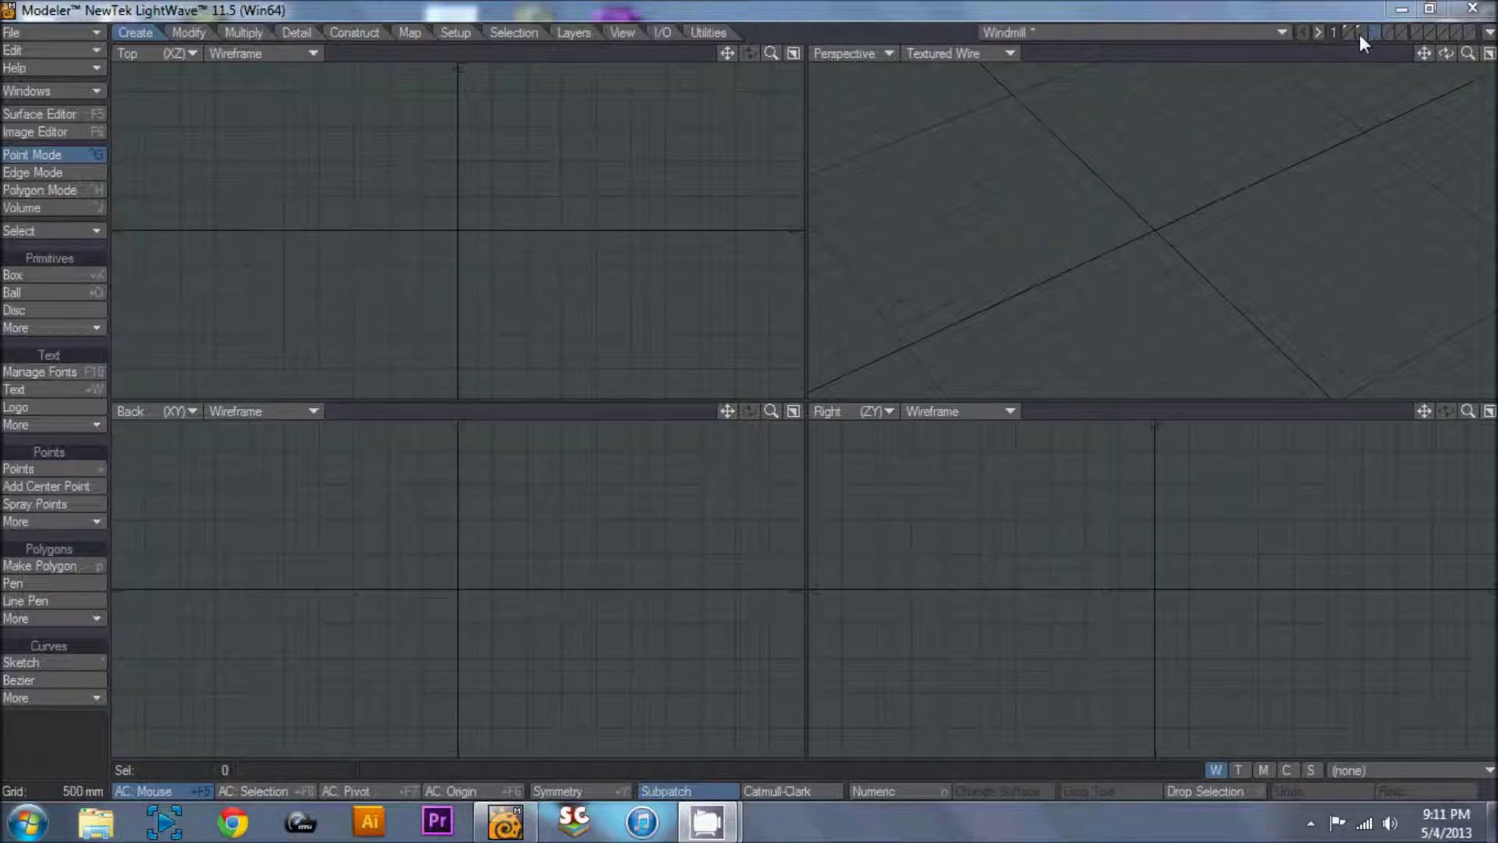
left_click(1347, 31)
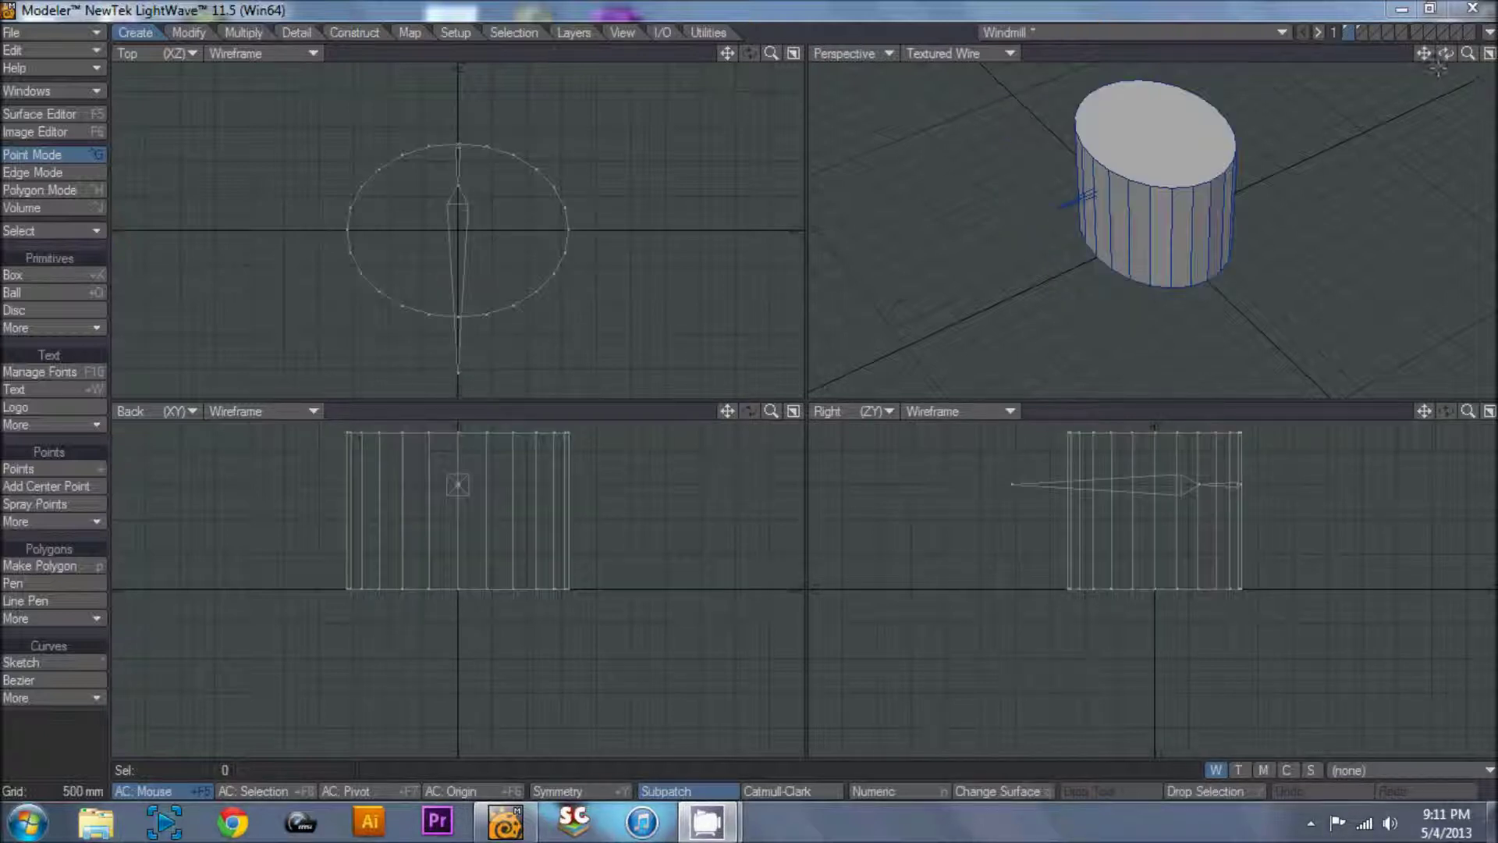
key("a")
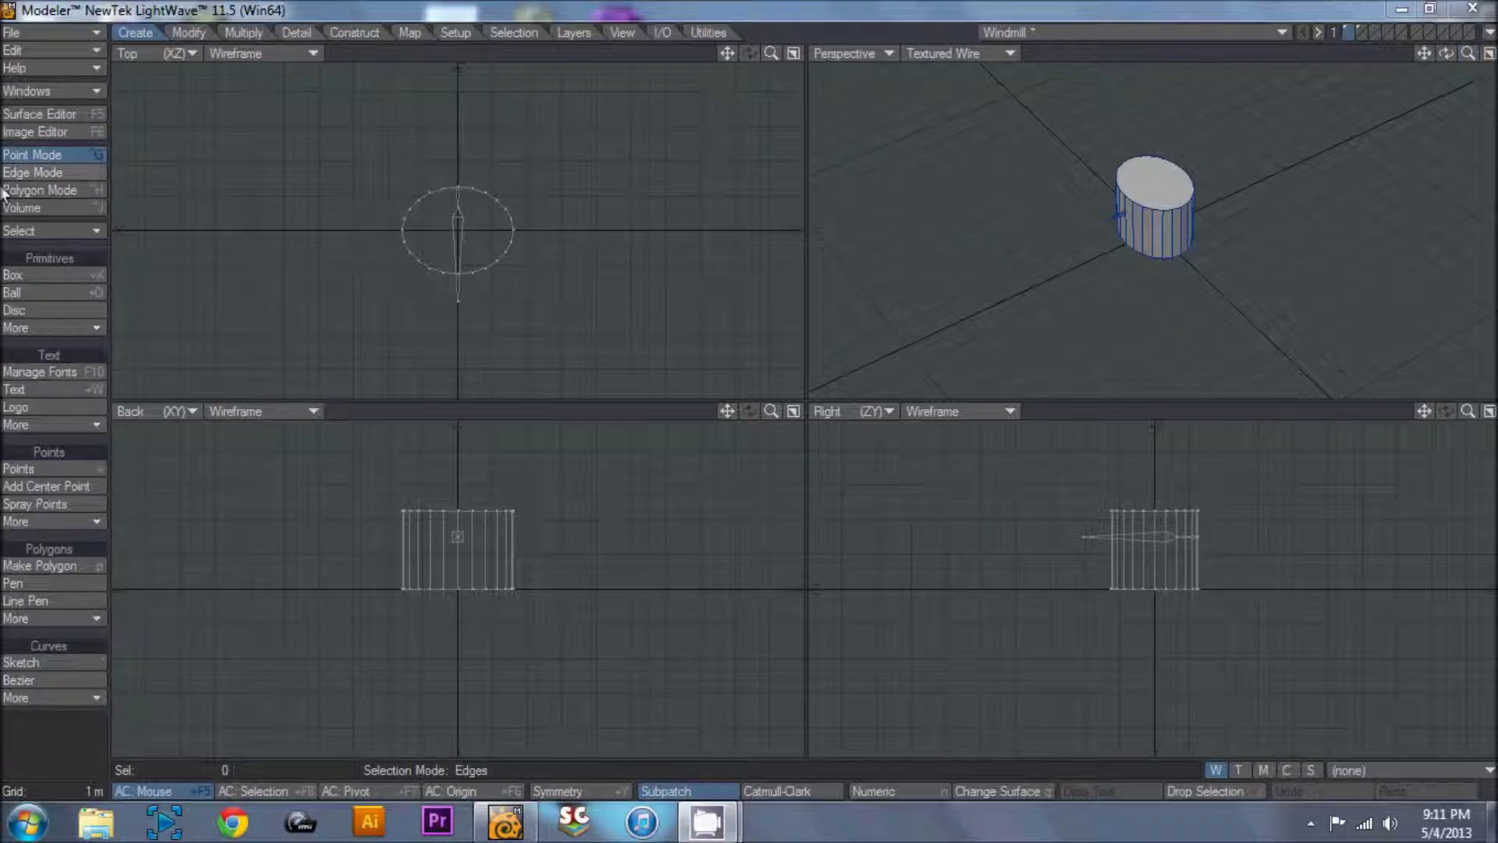
Draw a large, flat, subdivided box around the cylinder base as a ground plane.
left_click(16, 275)
left_click_drag(184, 101, 732, 359)
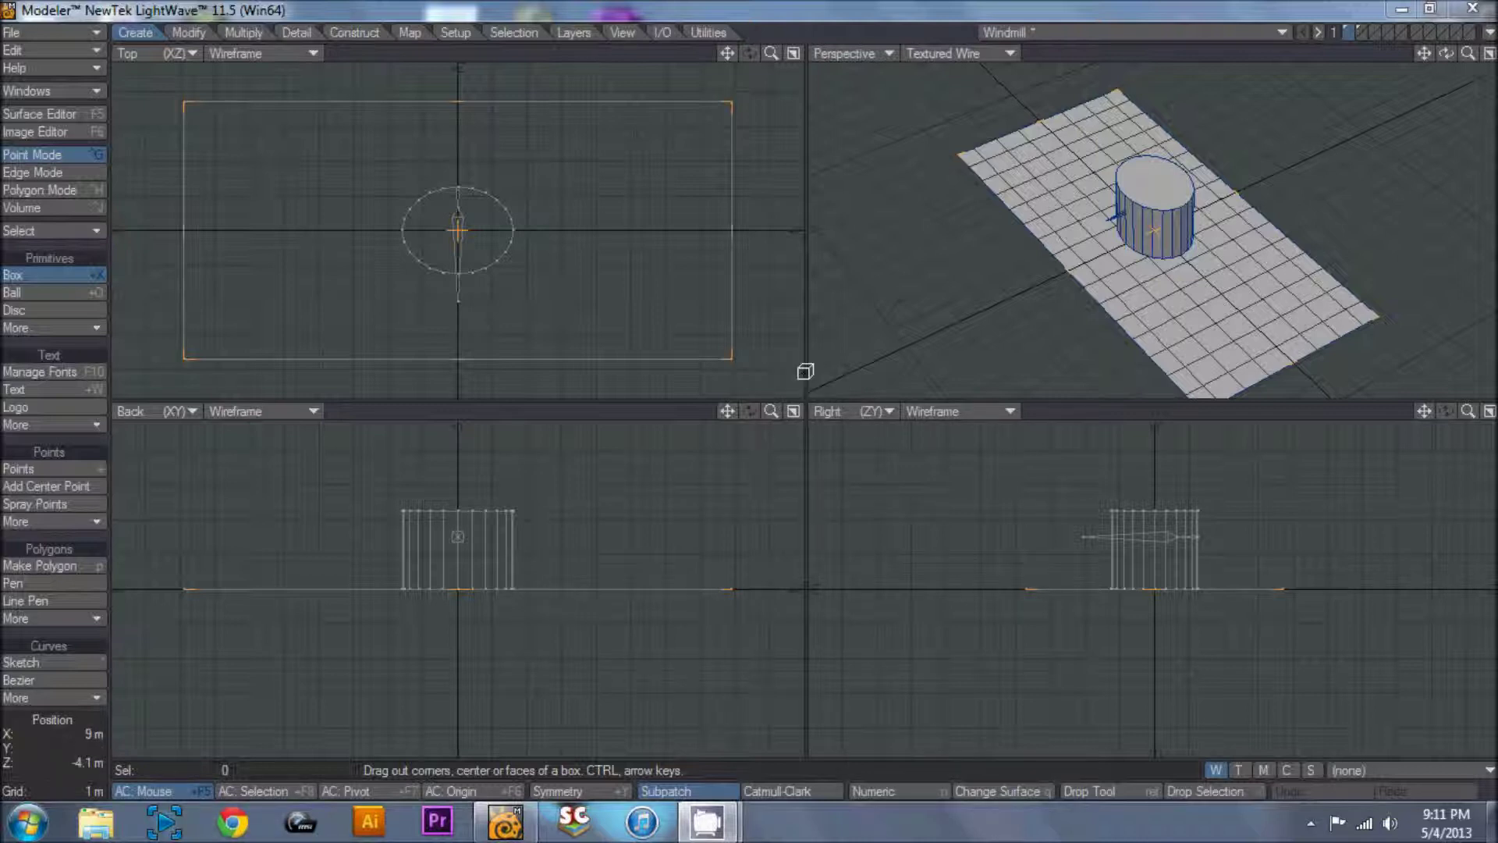
left_click_drag(727, 351, 763, 400)
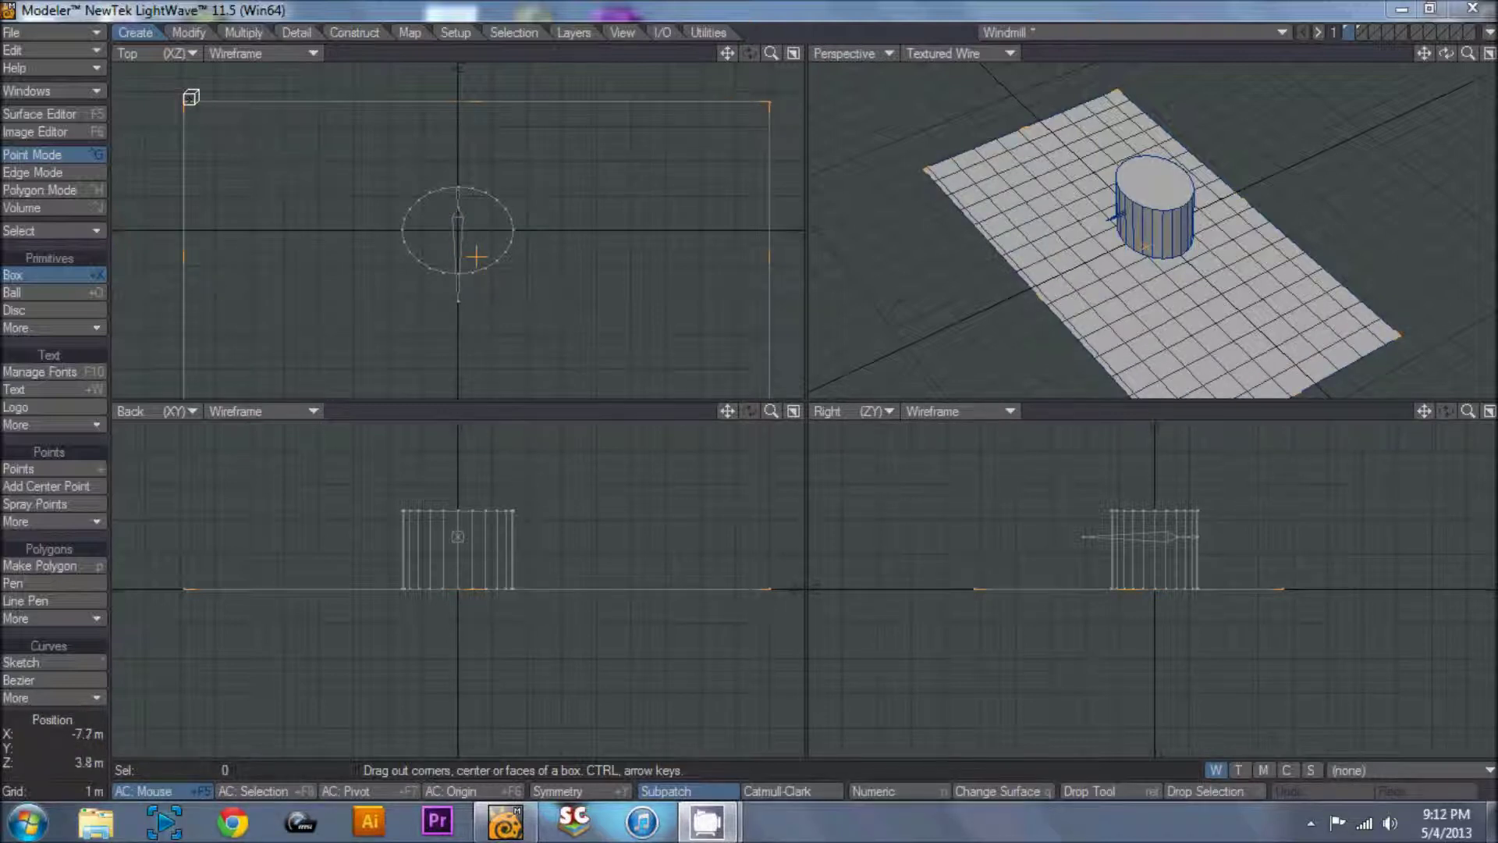
left_click_drag(190, 97, 145, 62)
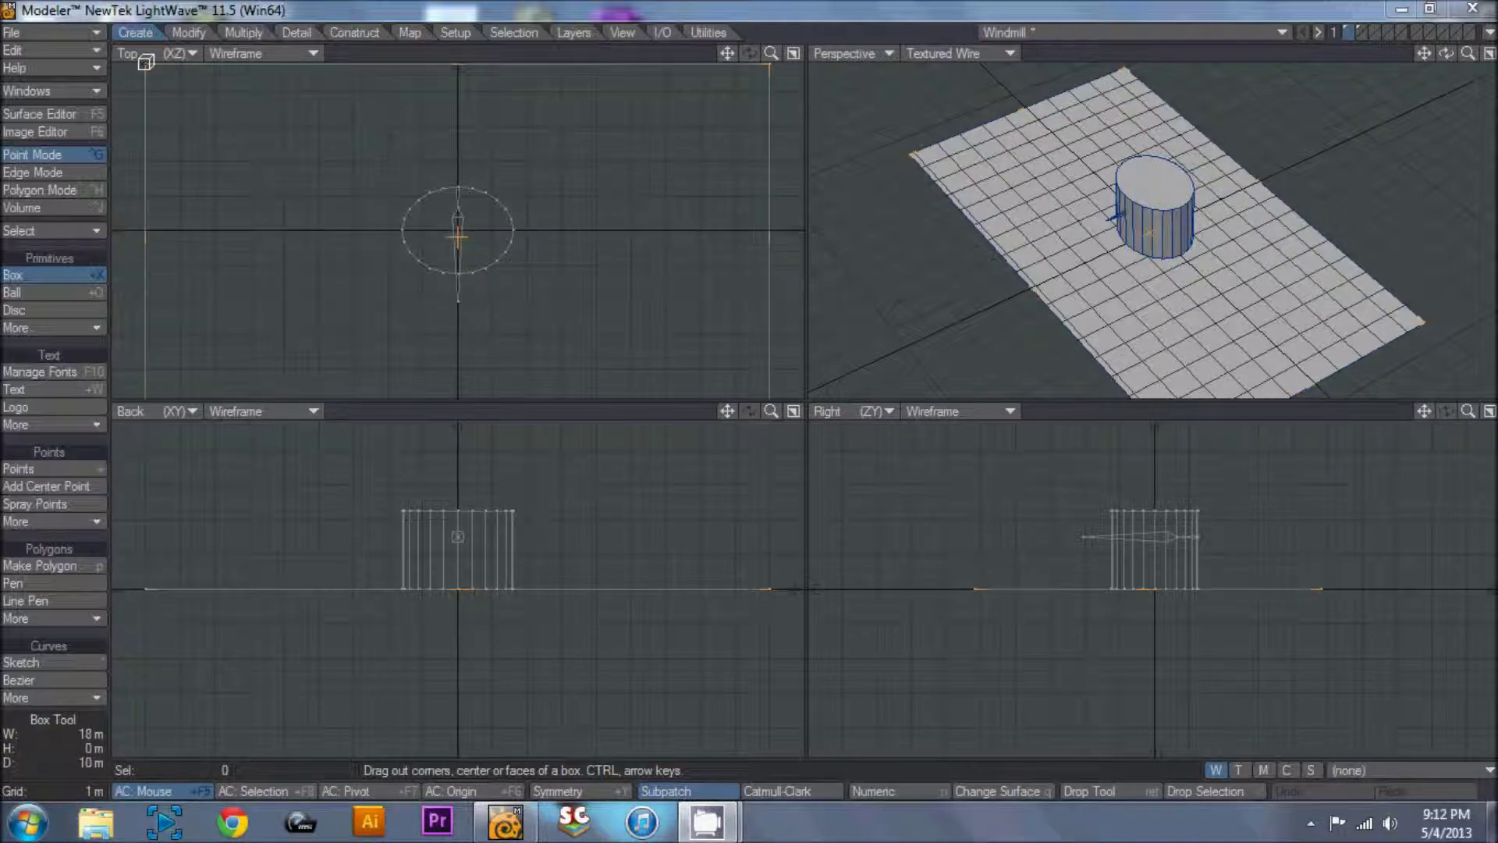
key("space")
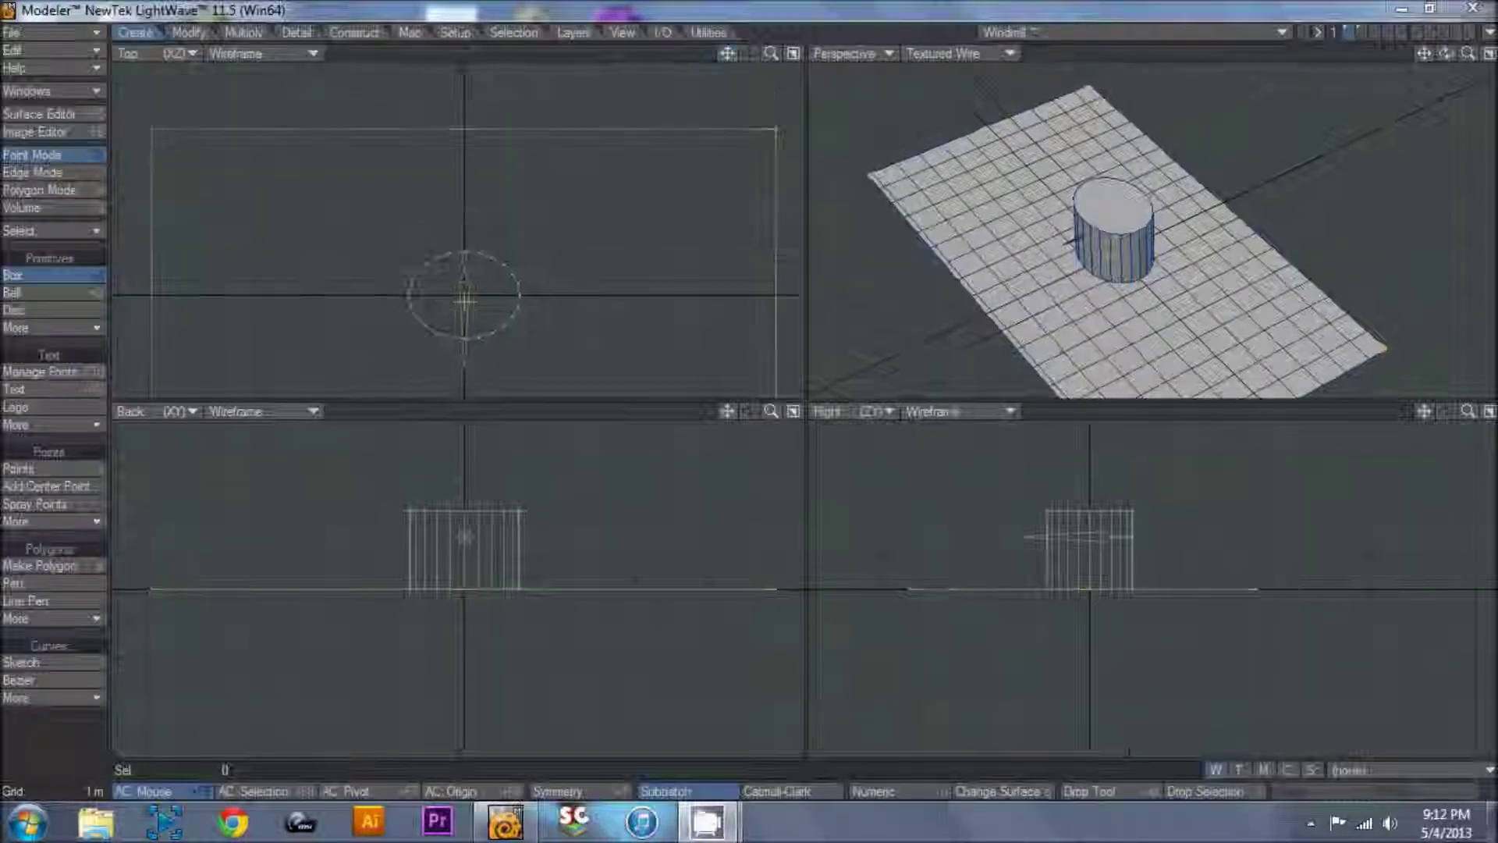
key("shift+x")
left_click_drag(147, 133, 152, 115)
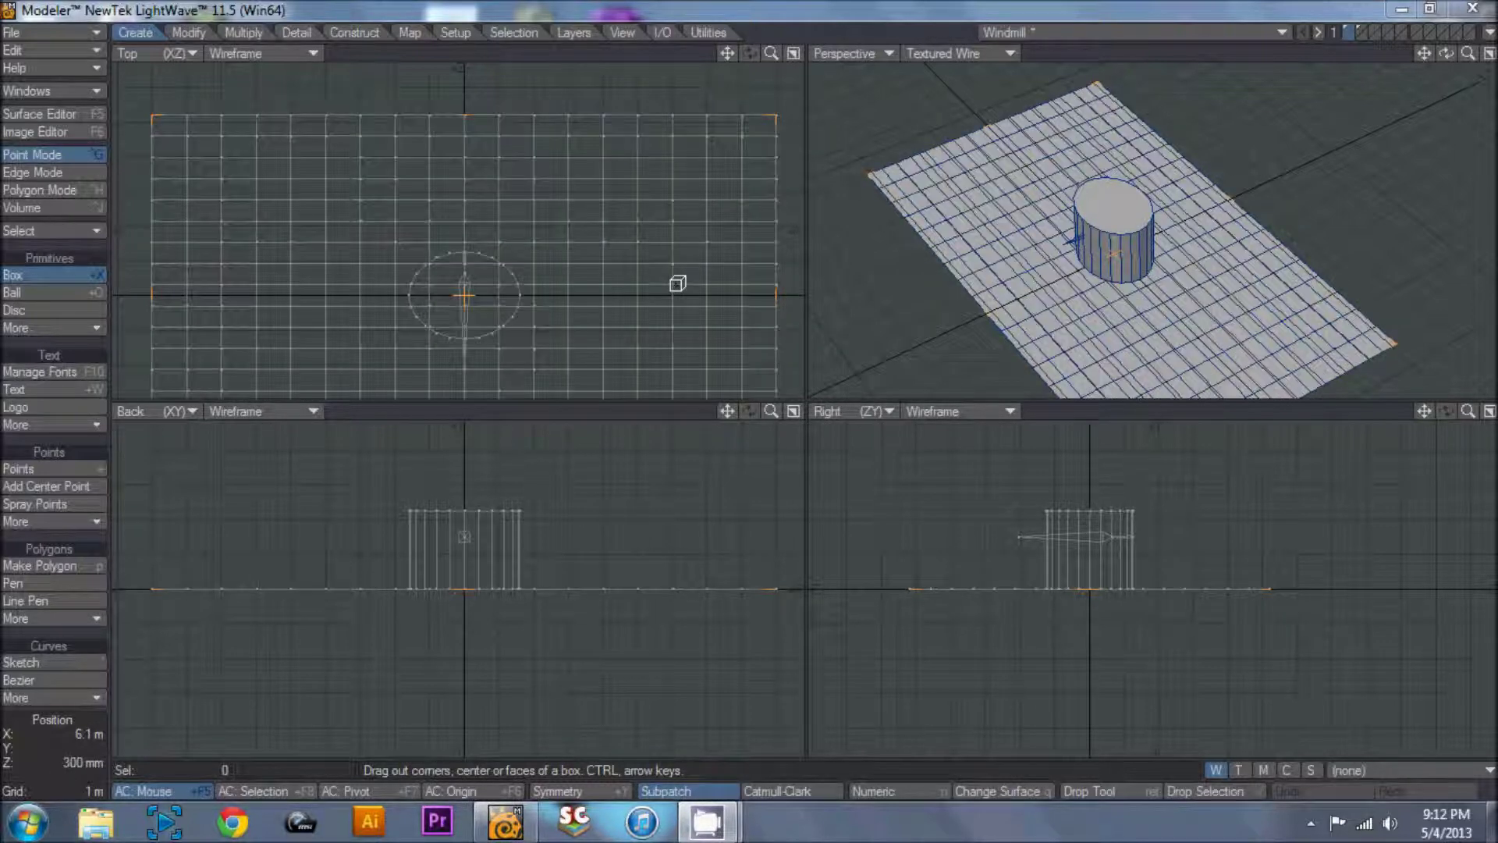
key("space")
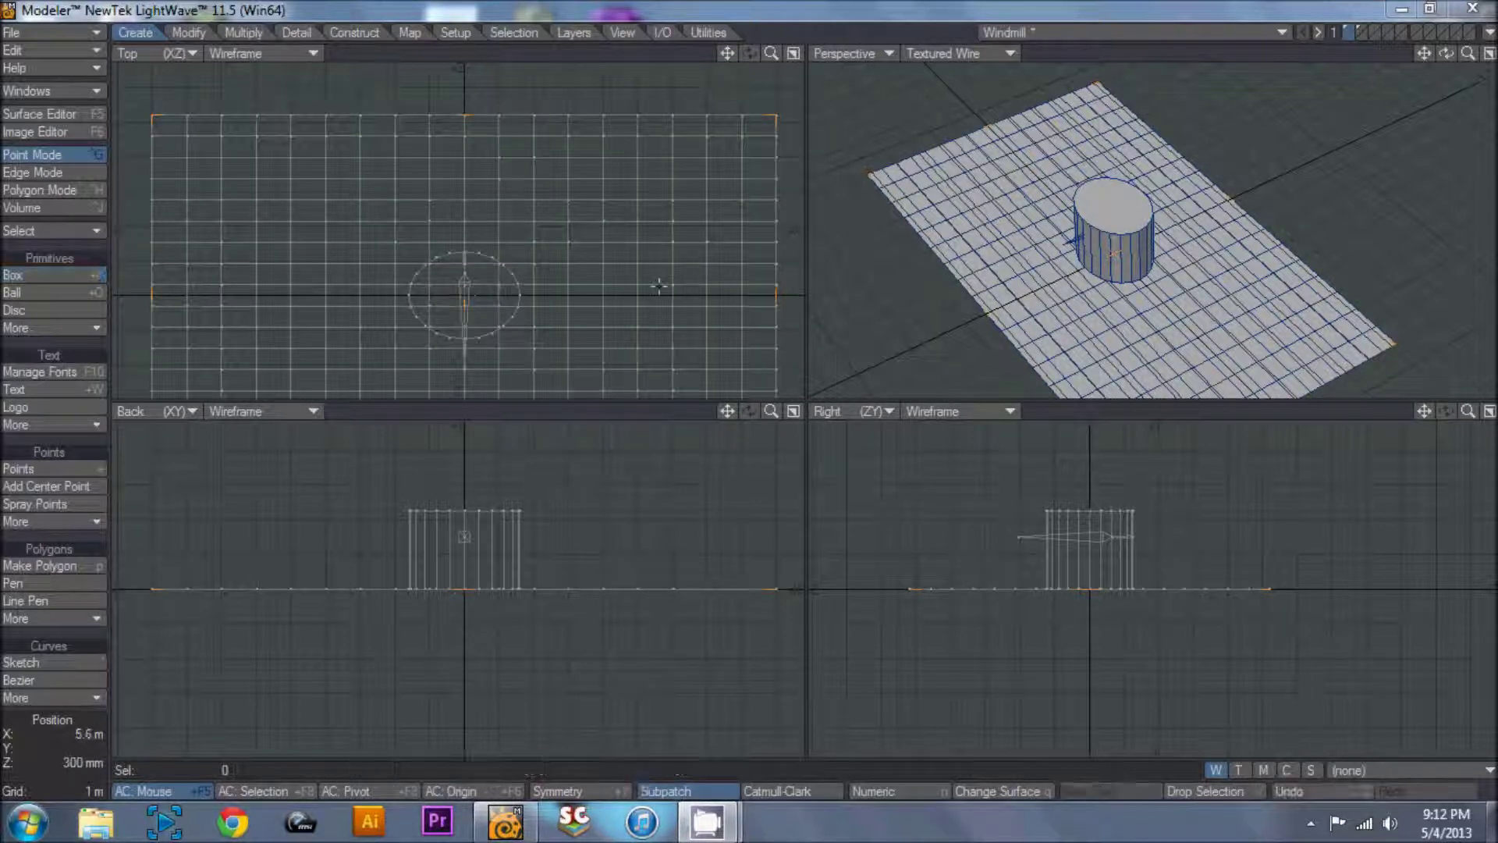
Select all the ground plane's polygons, cut them with Ctrl+X, and bring up an empty layer.
key("space")
key("space")
left_click(672, 286)
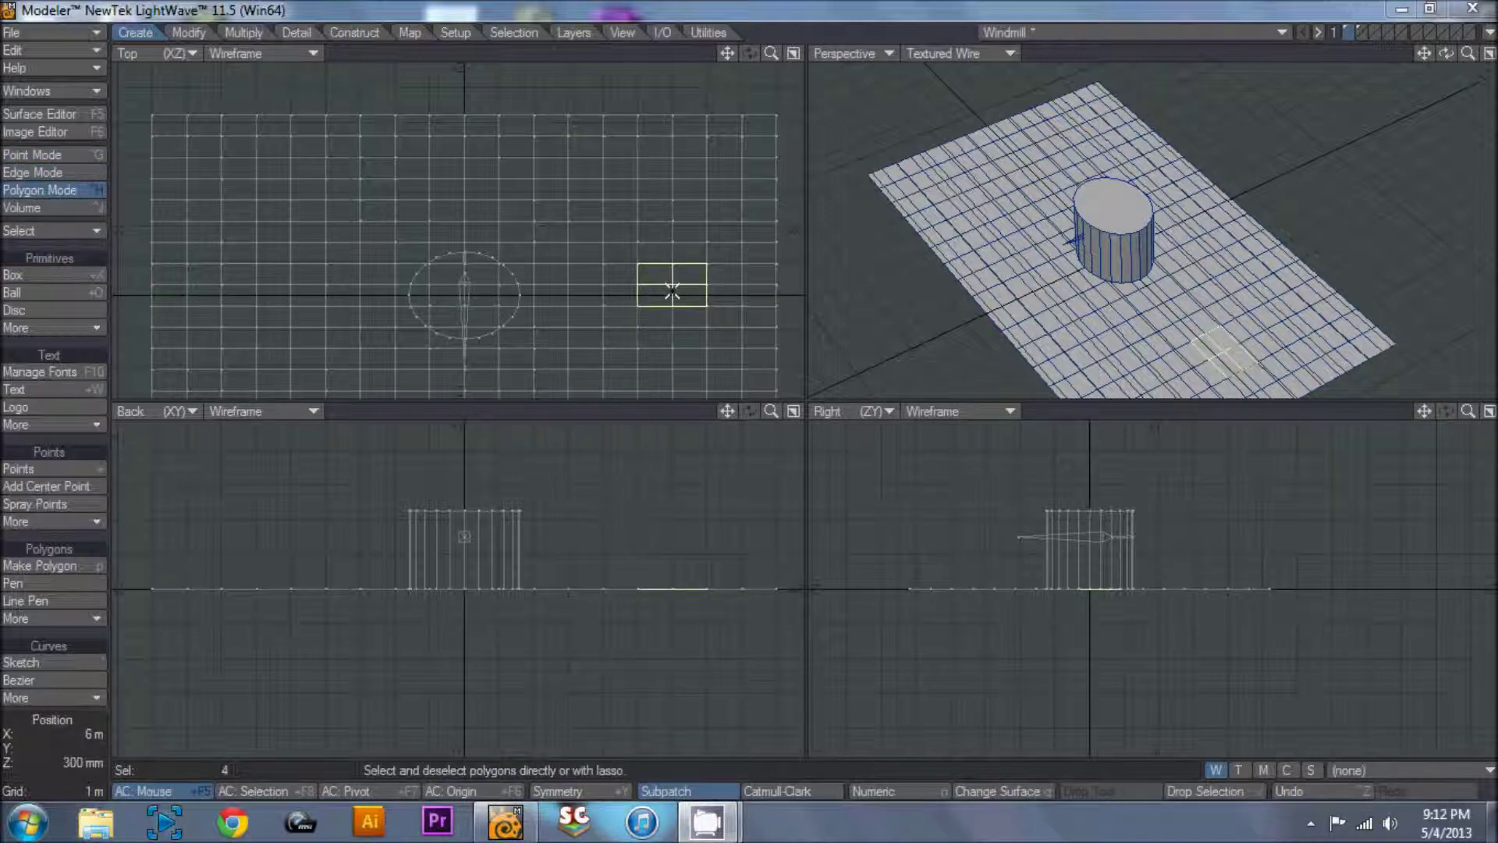
key("bracketright")
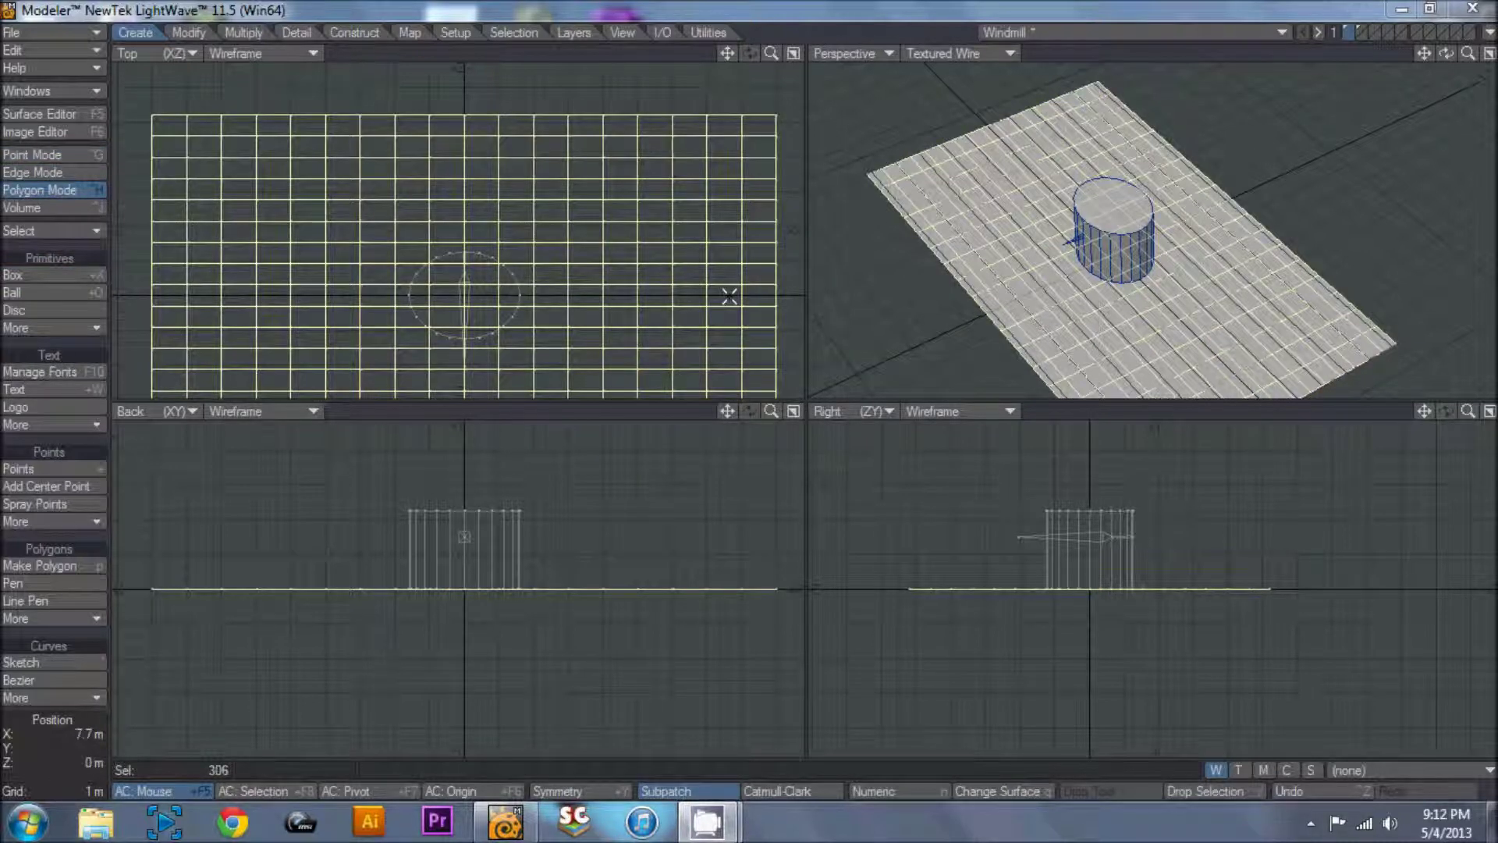
key("ctrl+x")
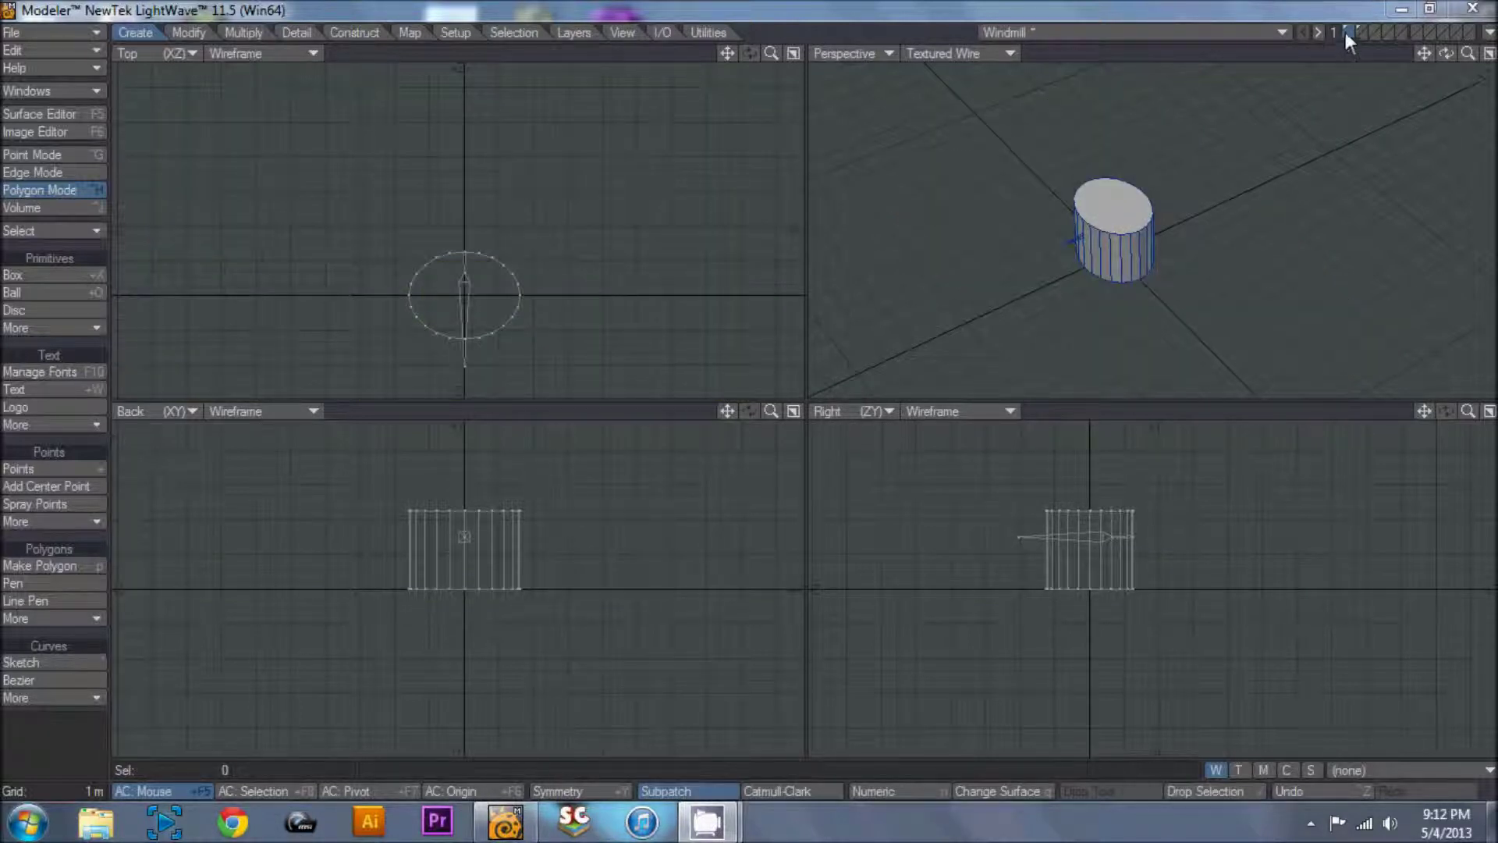
left_click(1371, 31)
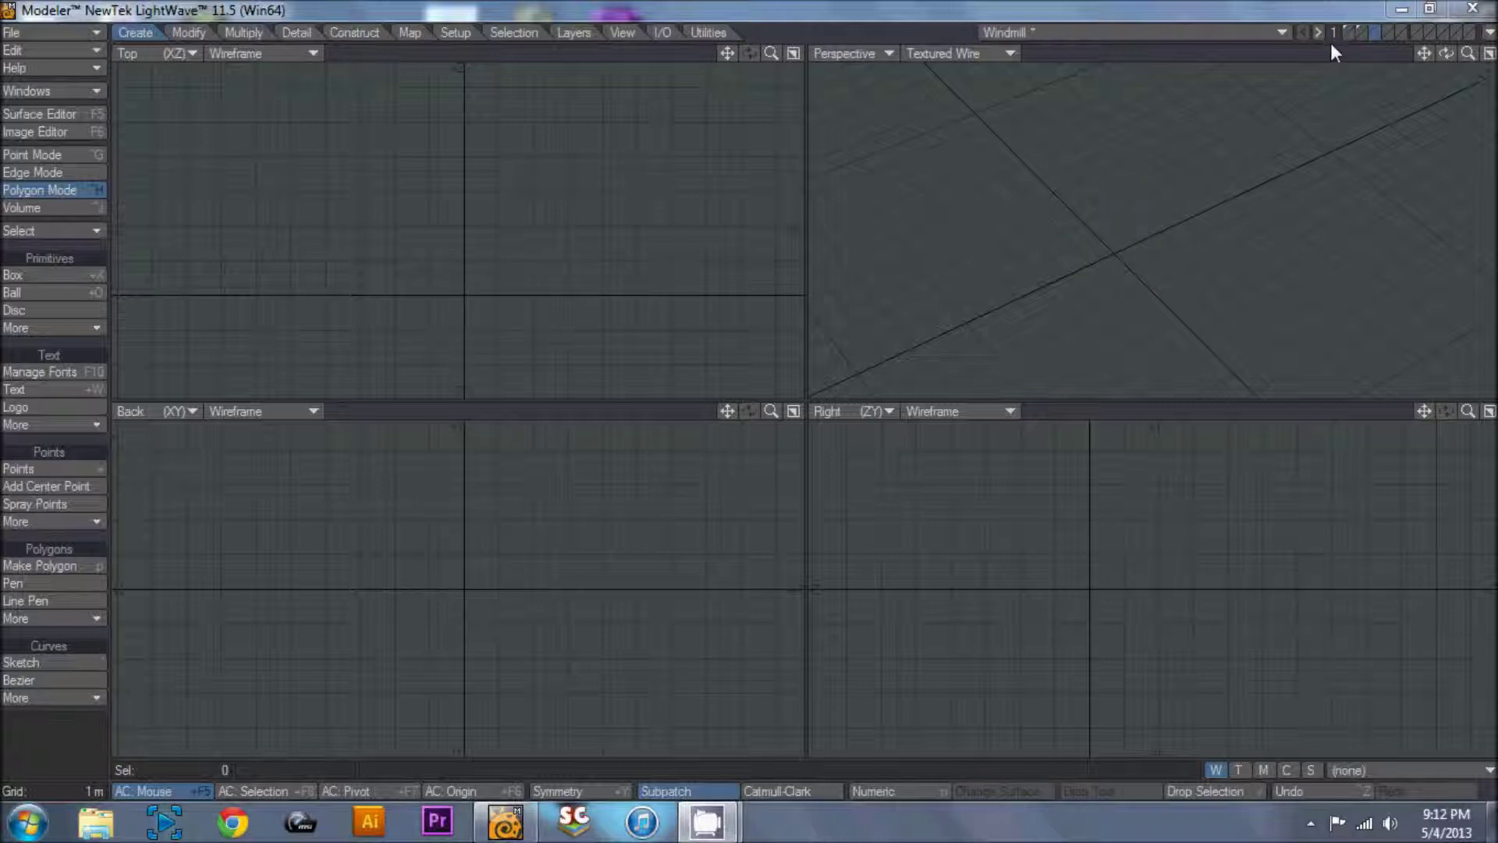
key("ctrl+v")
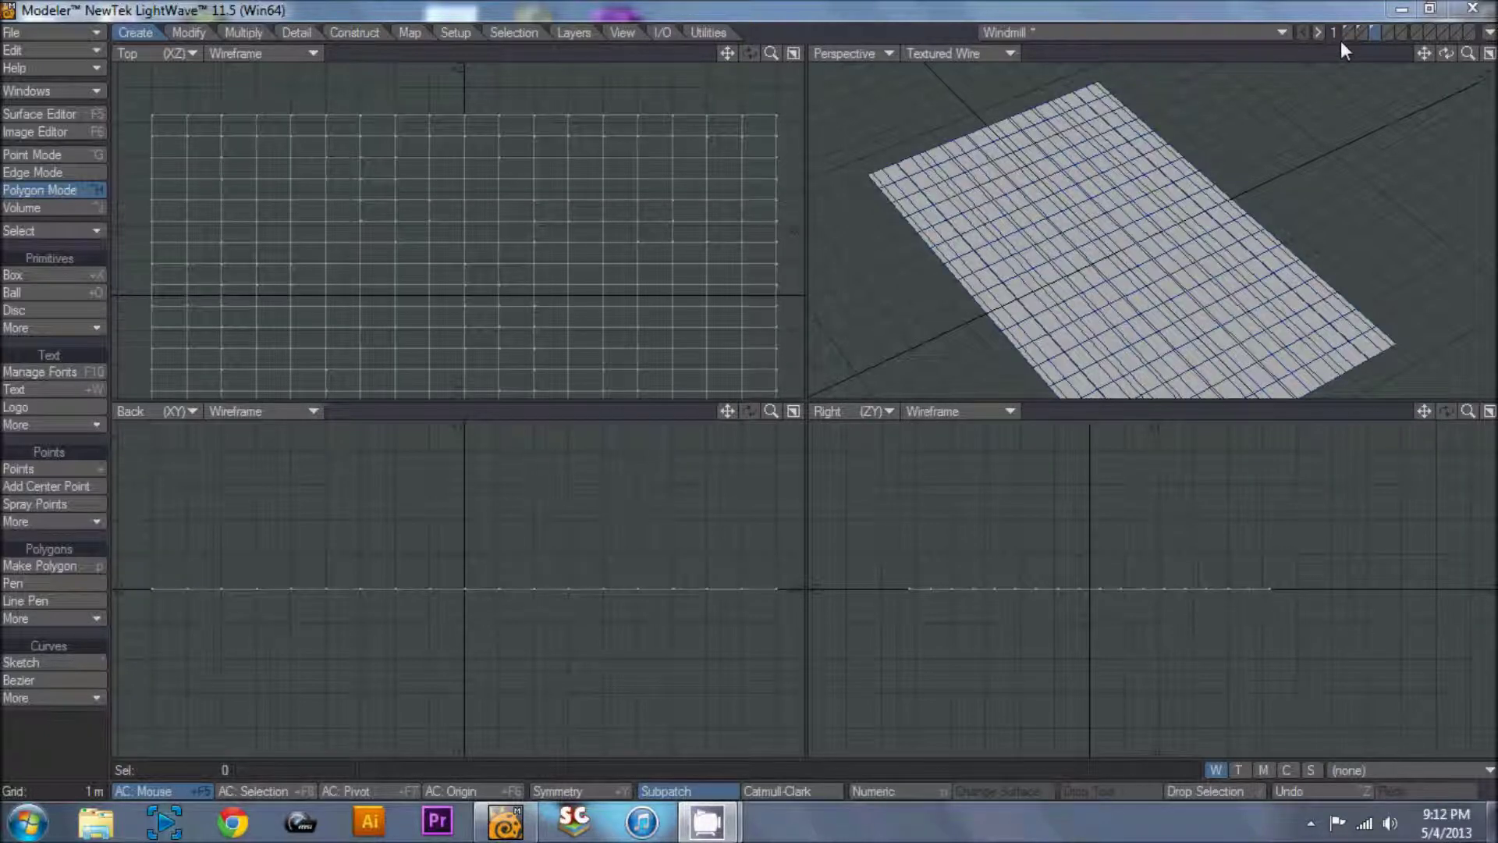
left_click(1358, 31)
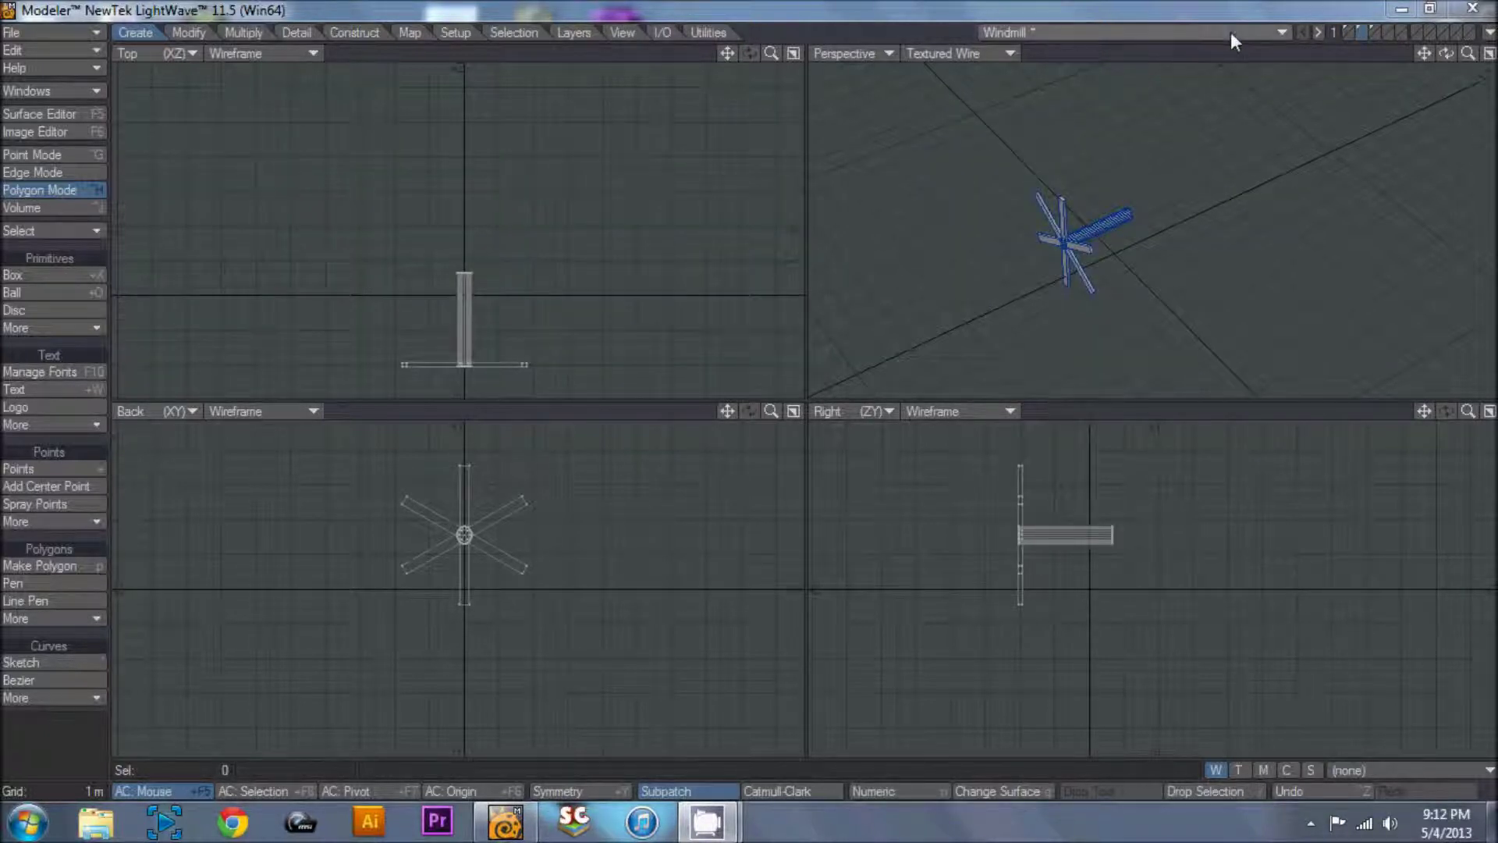
left_click(1347, 32)
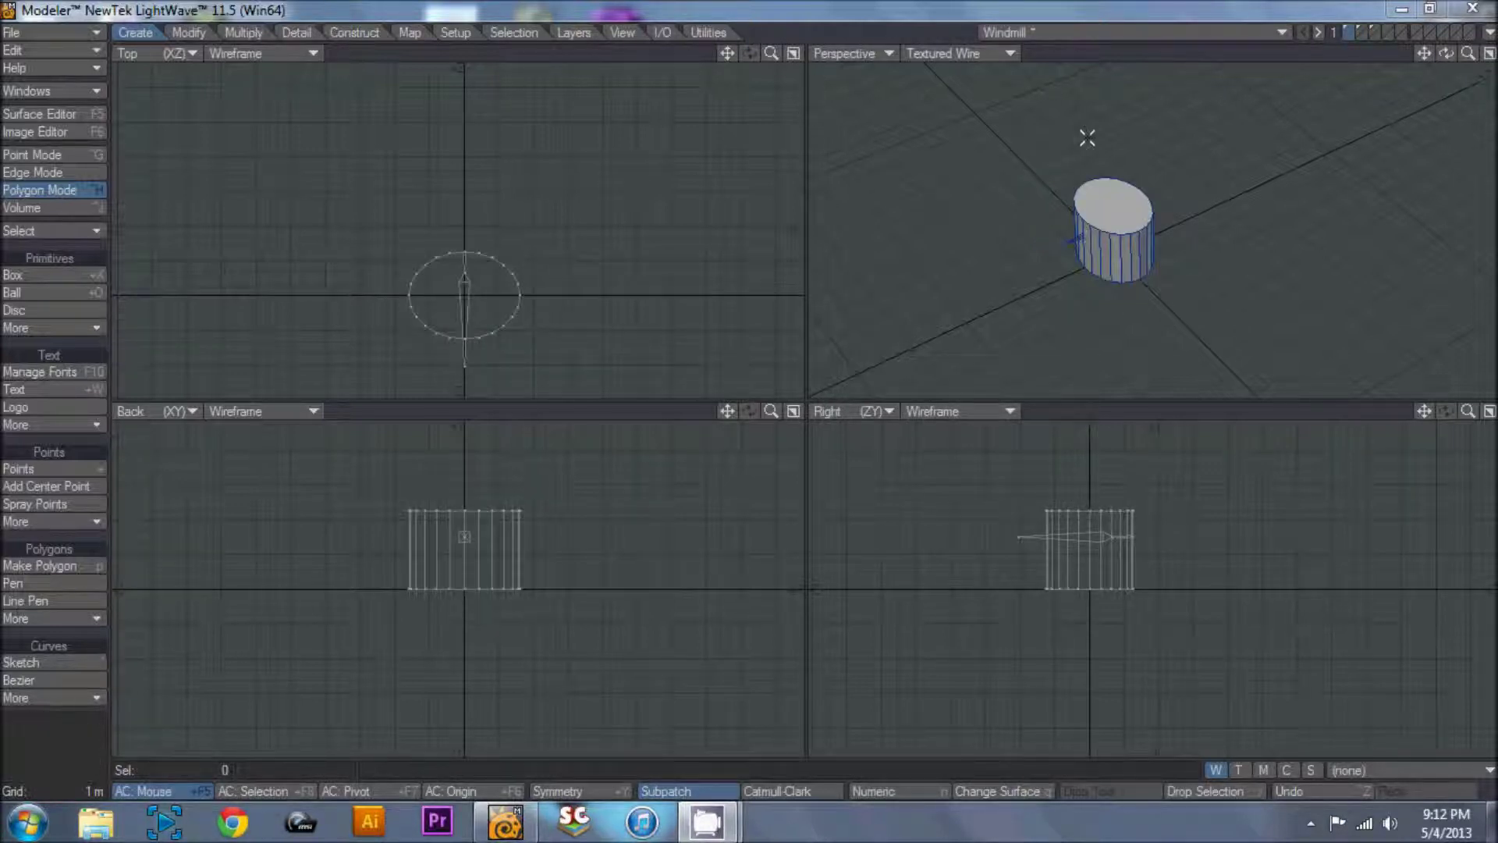
left_click(1362, 32)
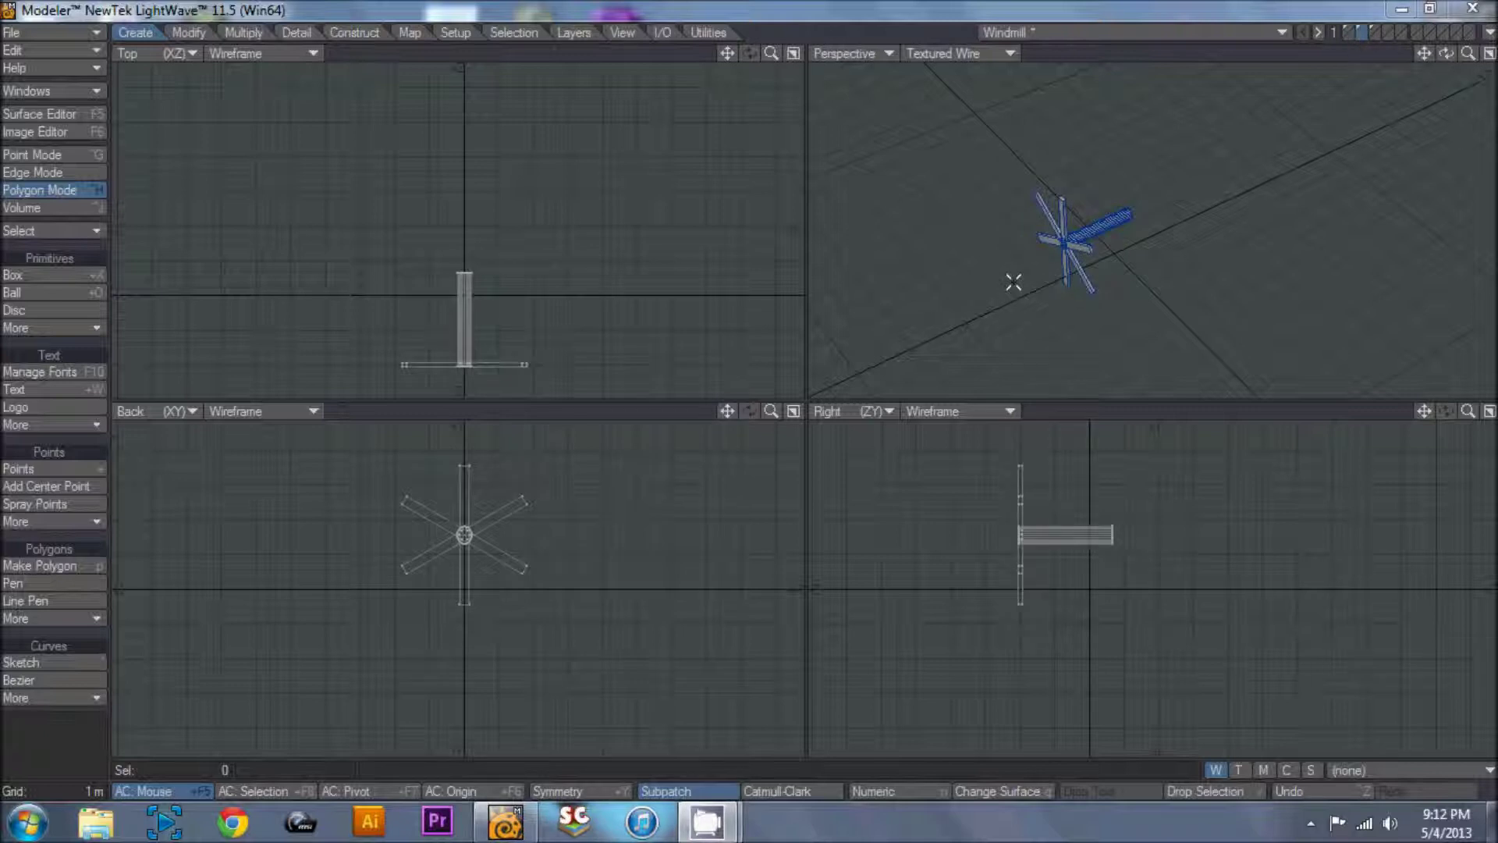
mouse_move(1067, 233)
left_mouse_down()
mouse_move(1122, 222)
mouse_move(1110, 239)
mouse_move(1093, 205)
mouse_move(1120, 262)
mouse_move(1096, 205)
left_mouse_up()
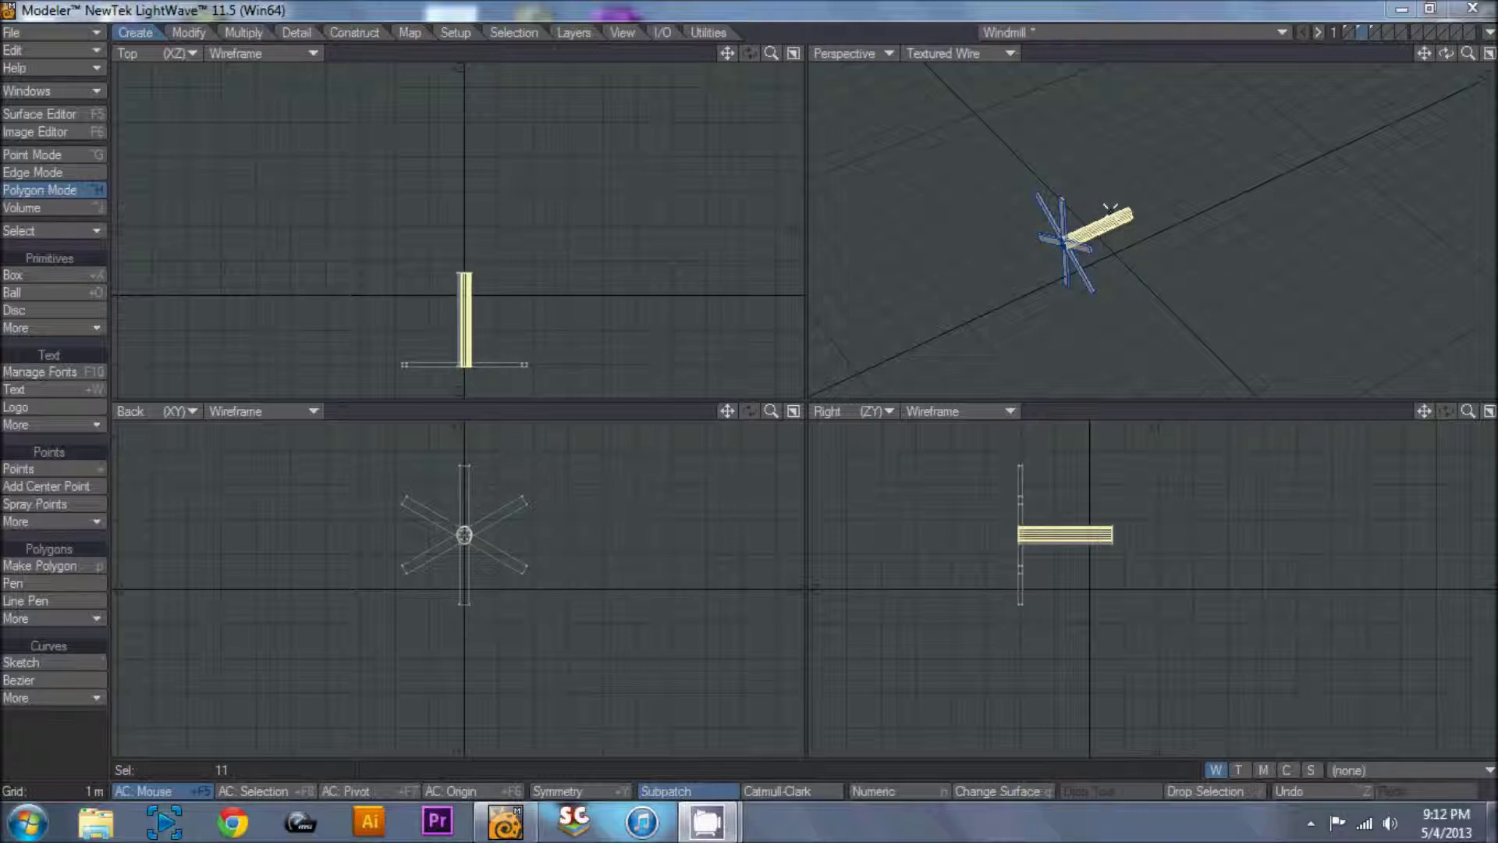
left_click(1109, 209)
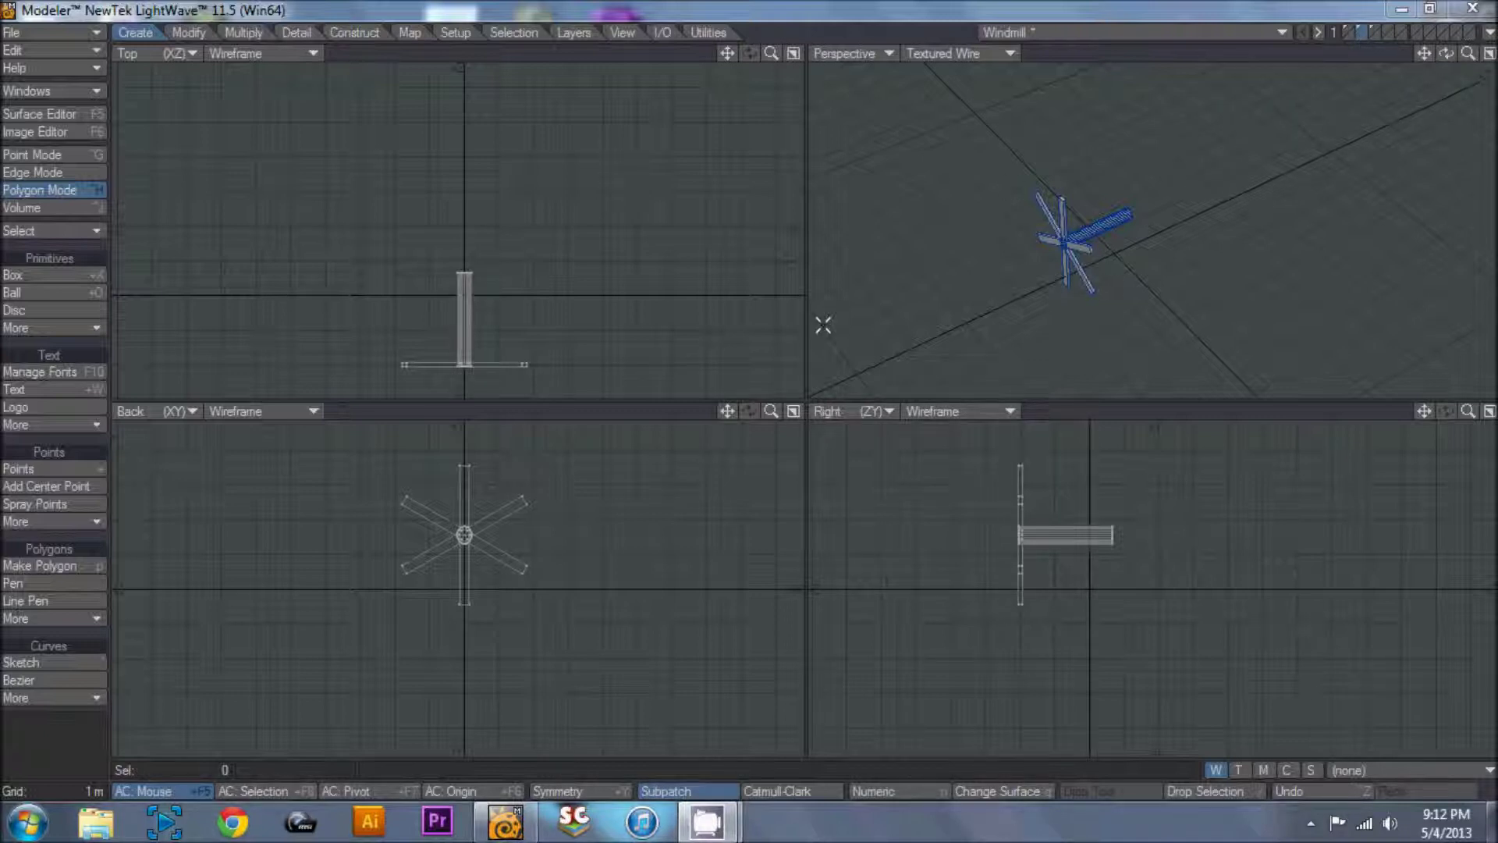
left_click_drag(1467, 53, 1467, 109)
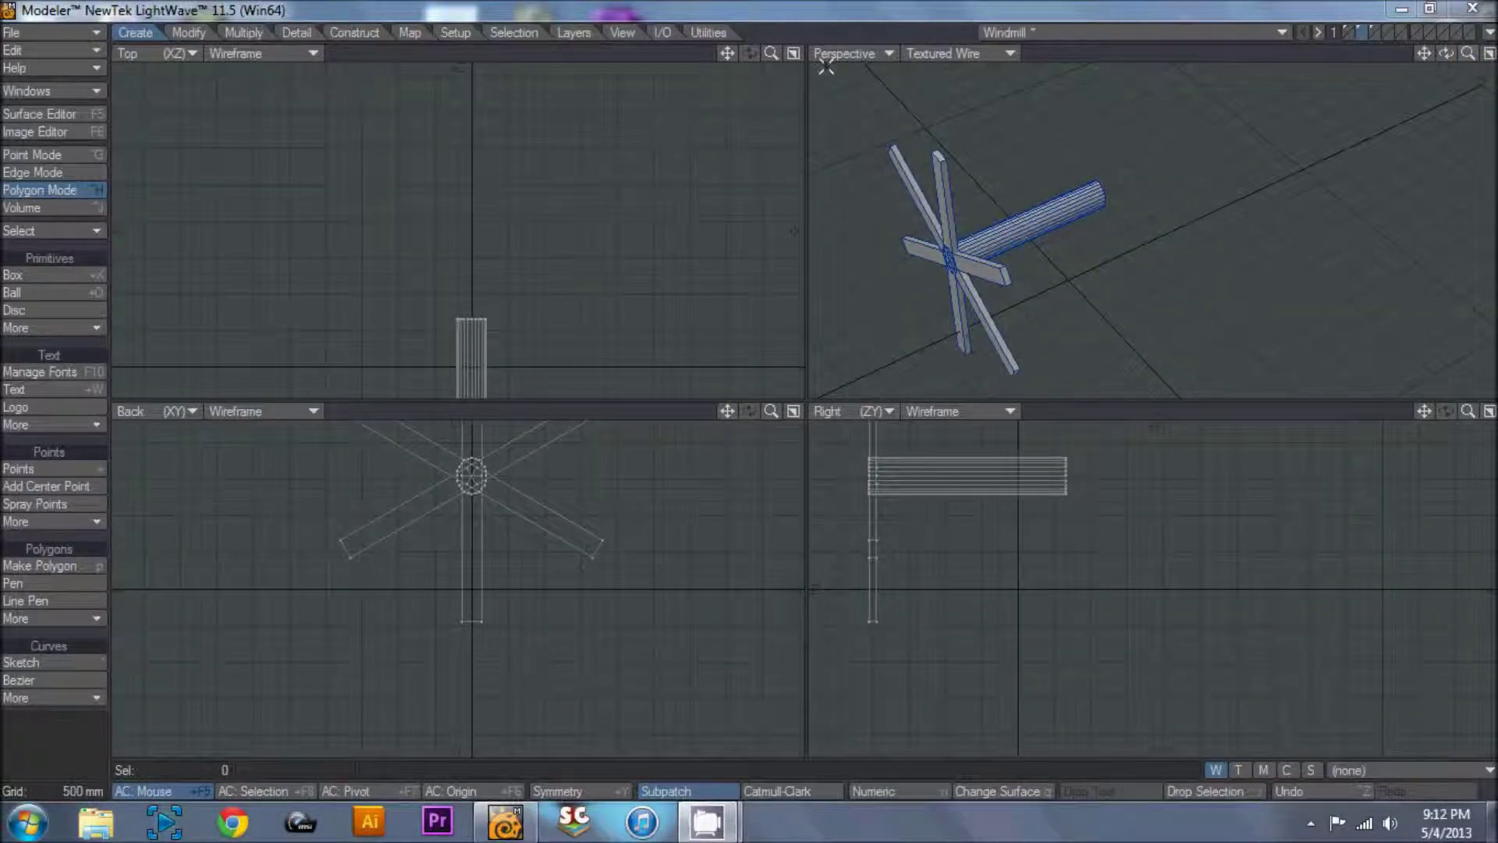
left_click_drag(726, 53, 737, 15)
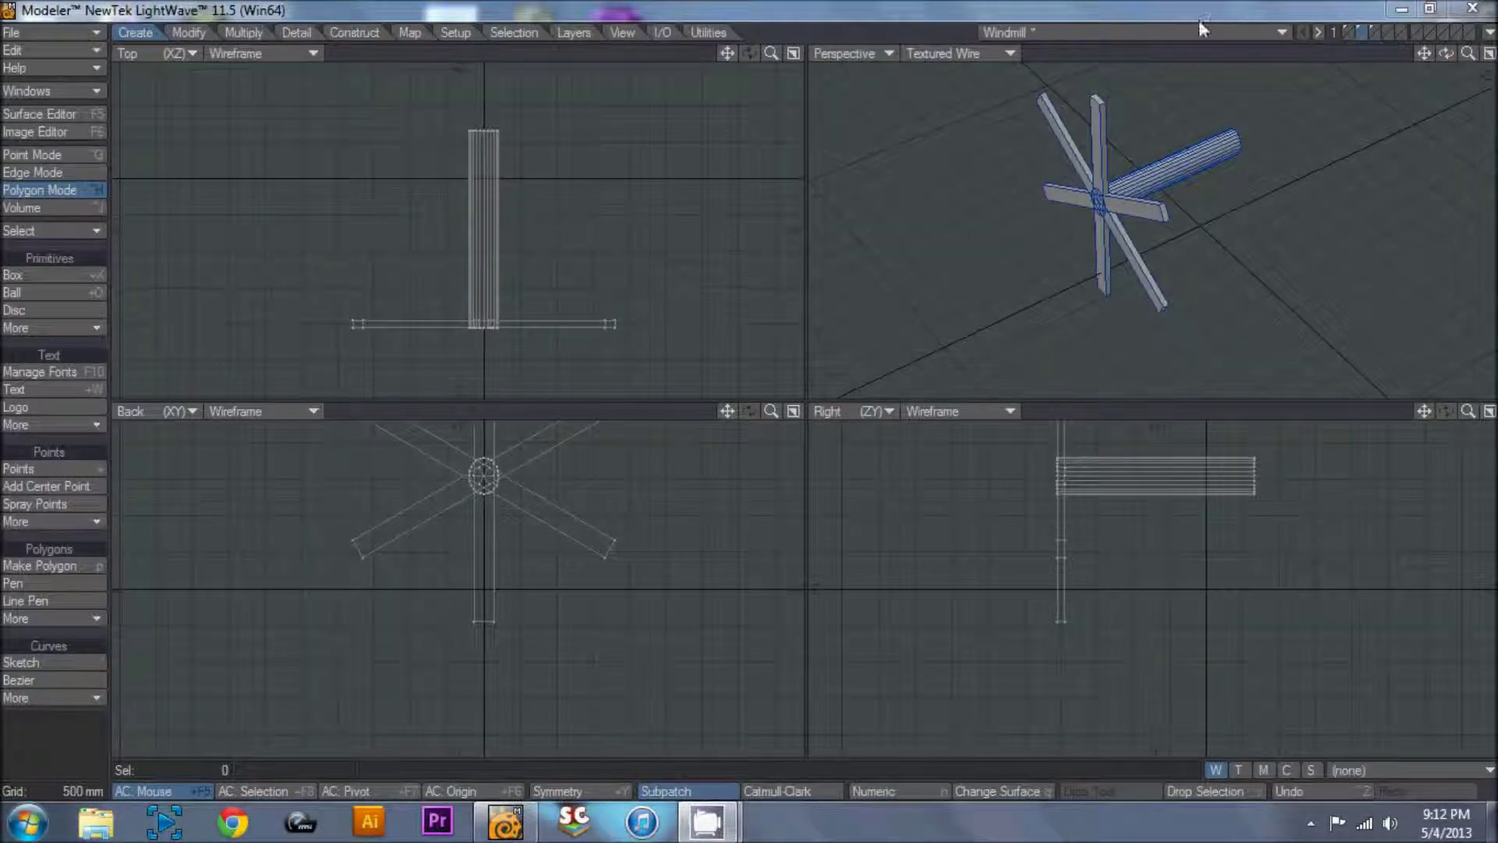
left_click(1347, 27)
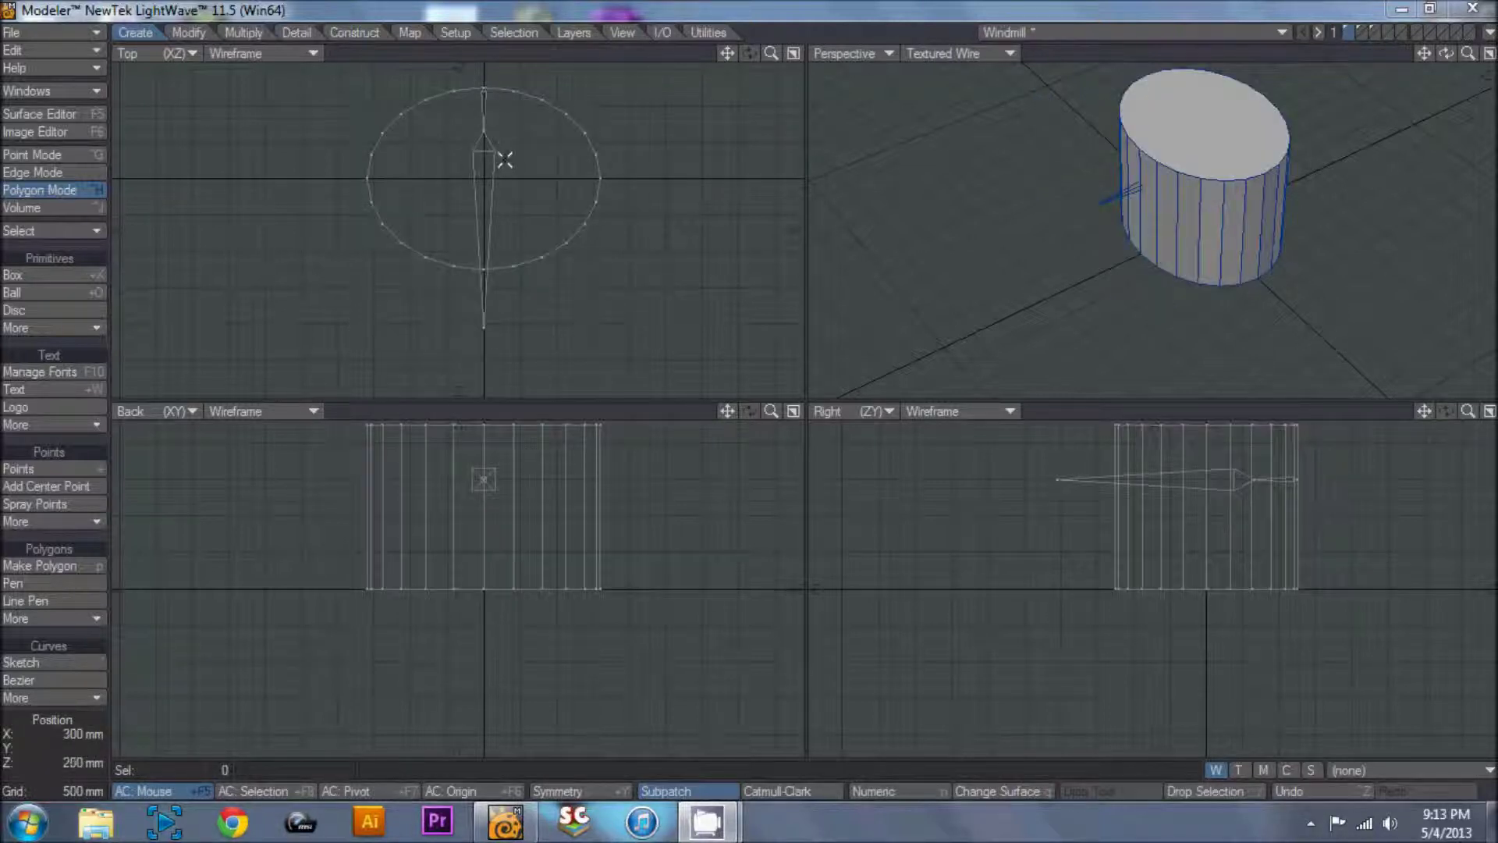
left_click(1415, 766)
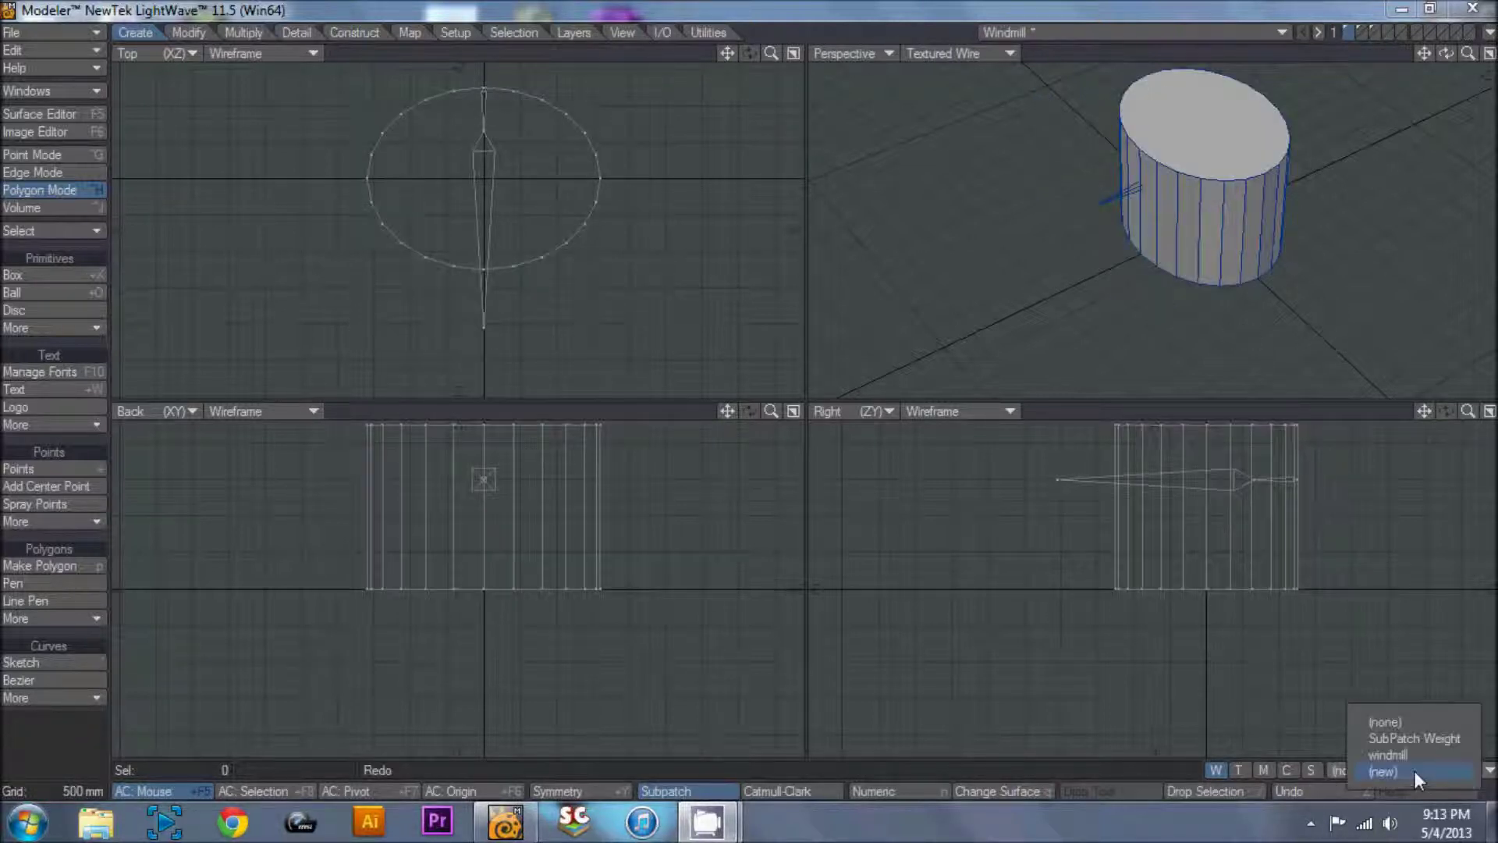
left_click(1356, 28)
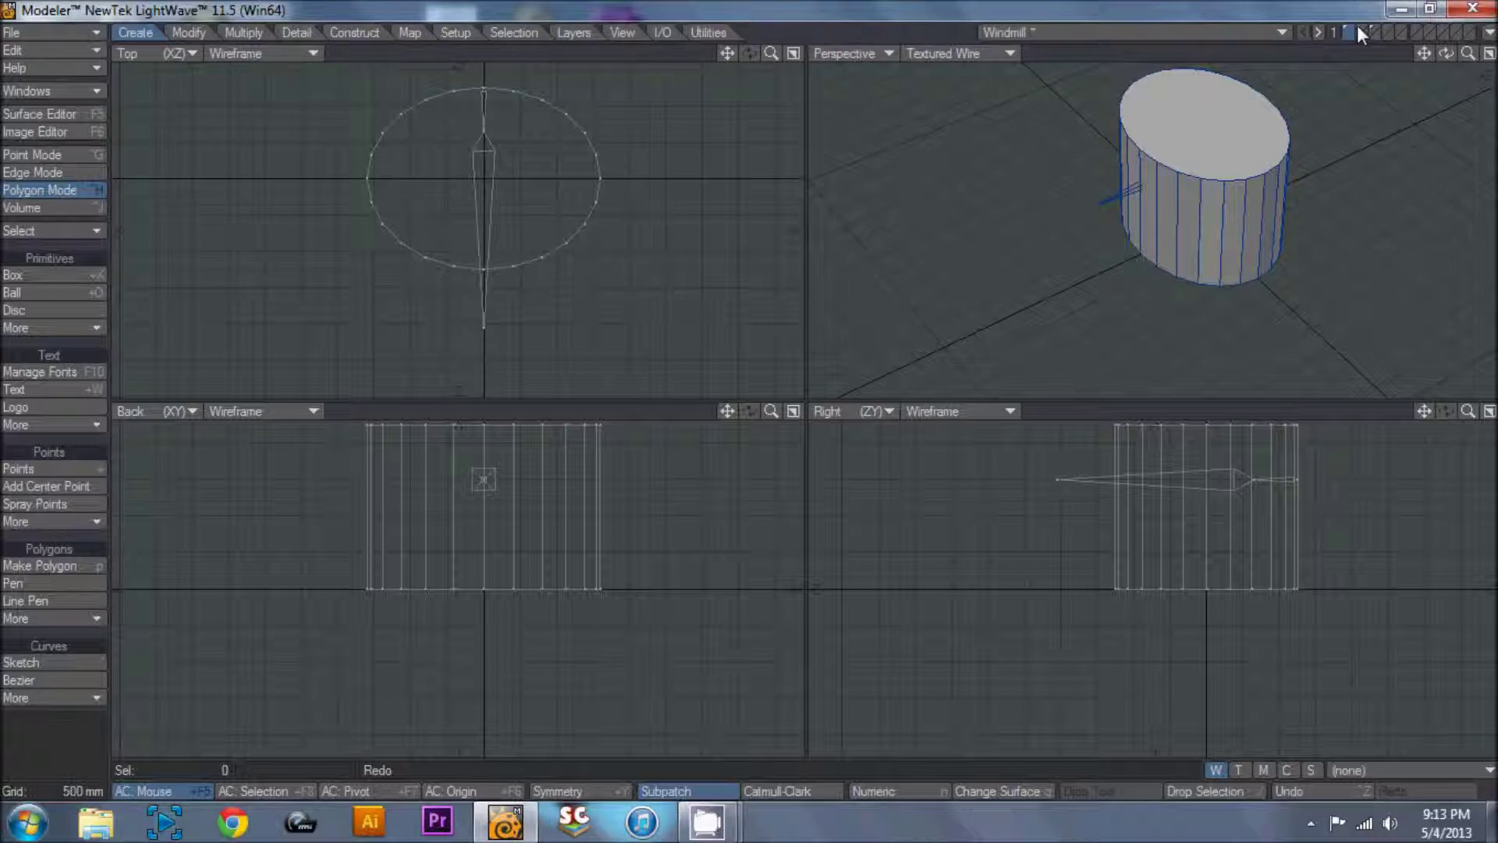
left_click(1359, 27, "shift")
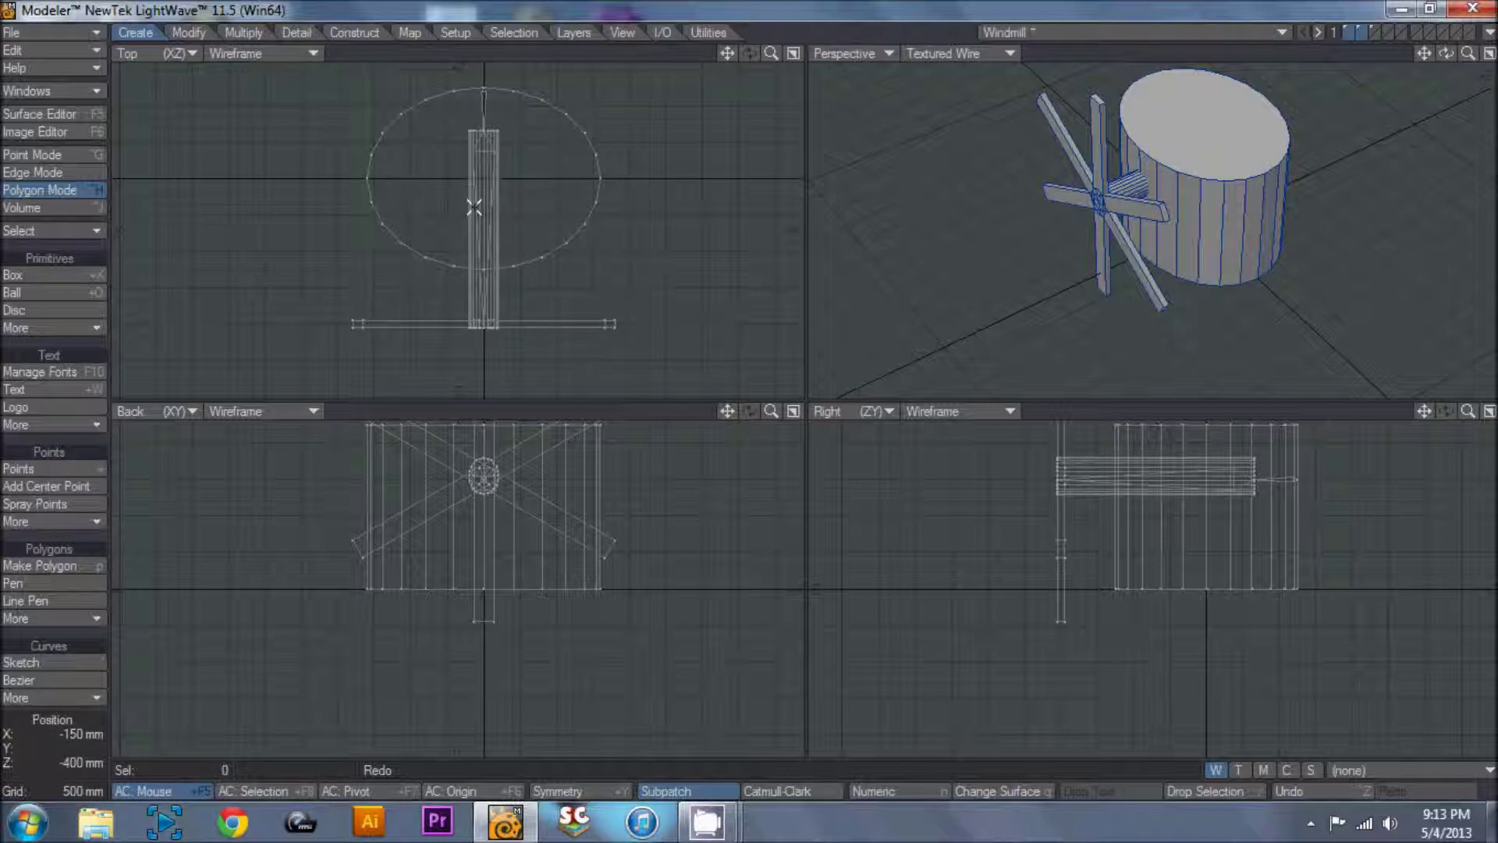
left_click(484, 96)
double_click(485, 174)
left_click(467, 172)
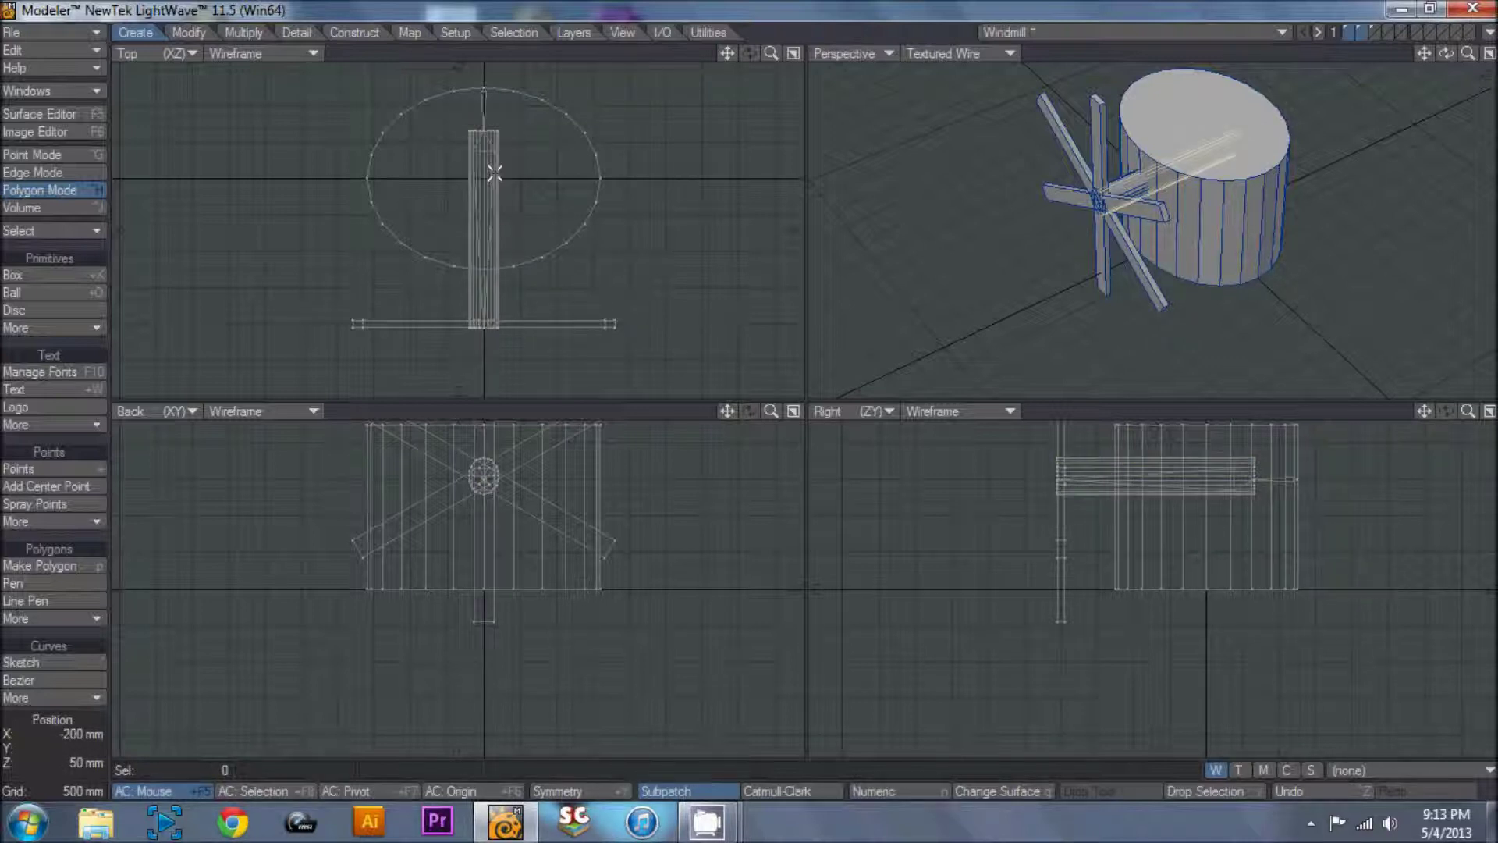
double_click(468, 171)
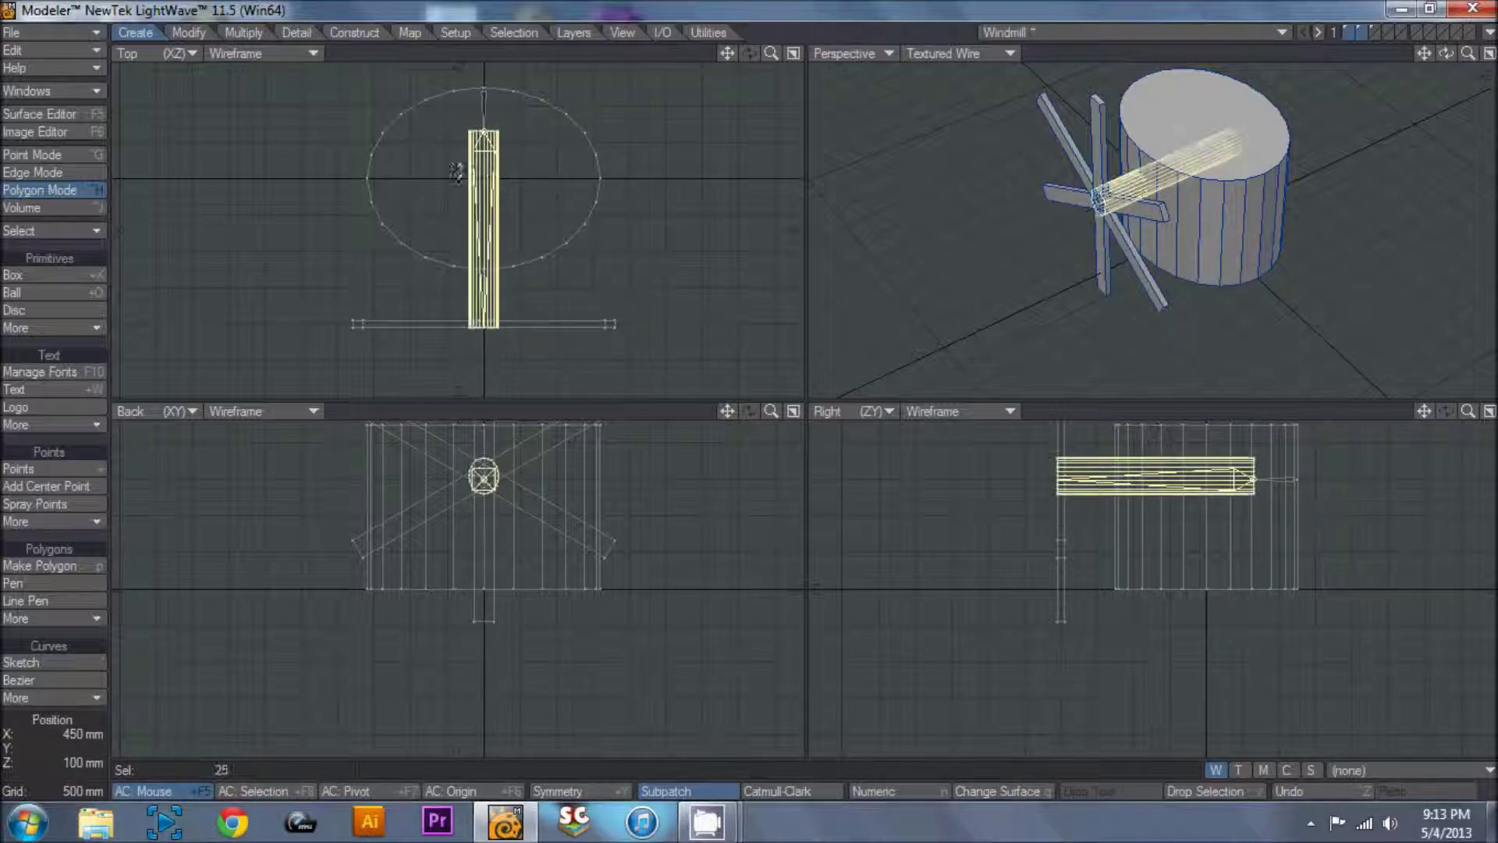
left_click(1172, 472)
right_click_drag(1000, 525, 1094, 510)
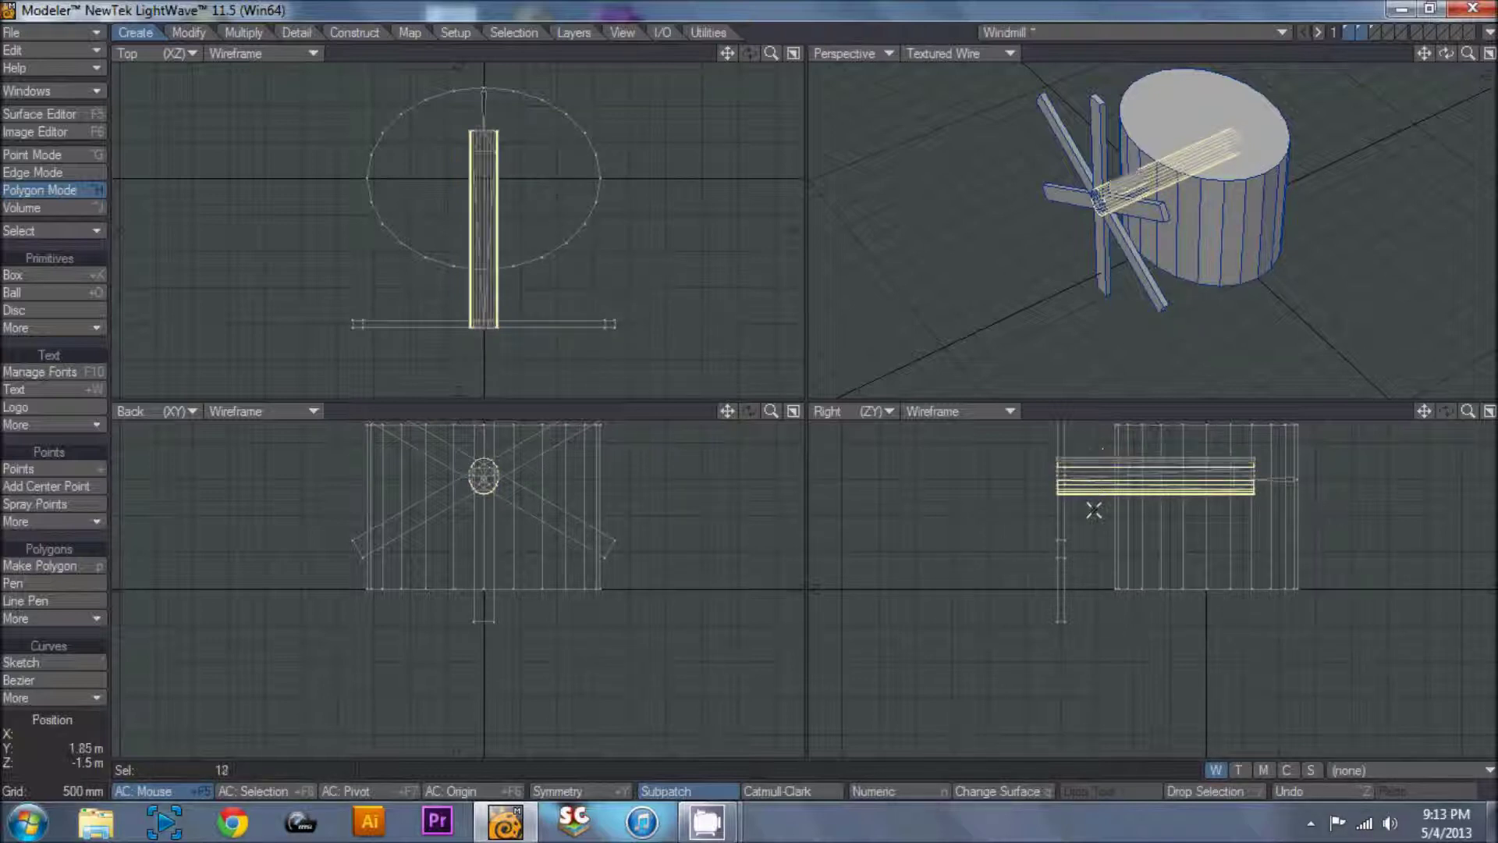
key("slash")
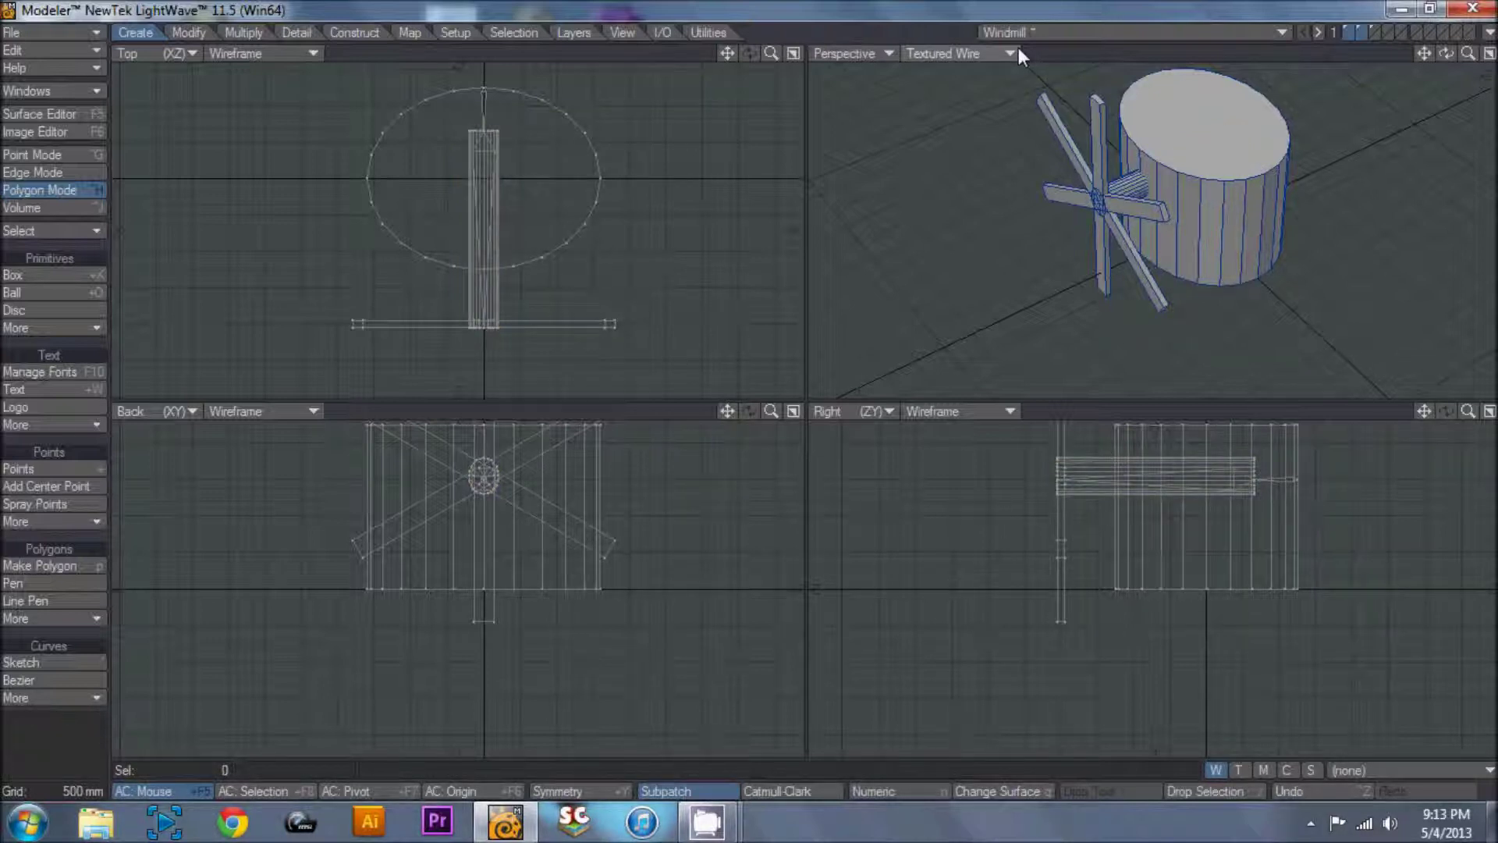
Set the Perspective view to Weight Shade, displaying the windmill weight map.
left_click(1010, 53)
left_click(1013, 148)
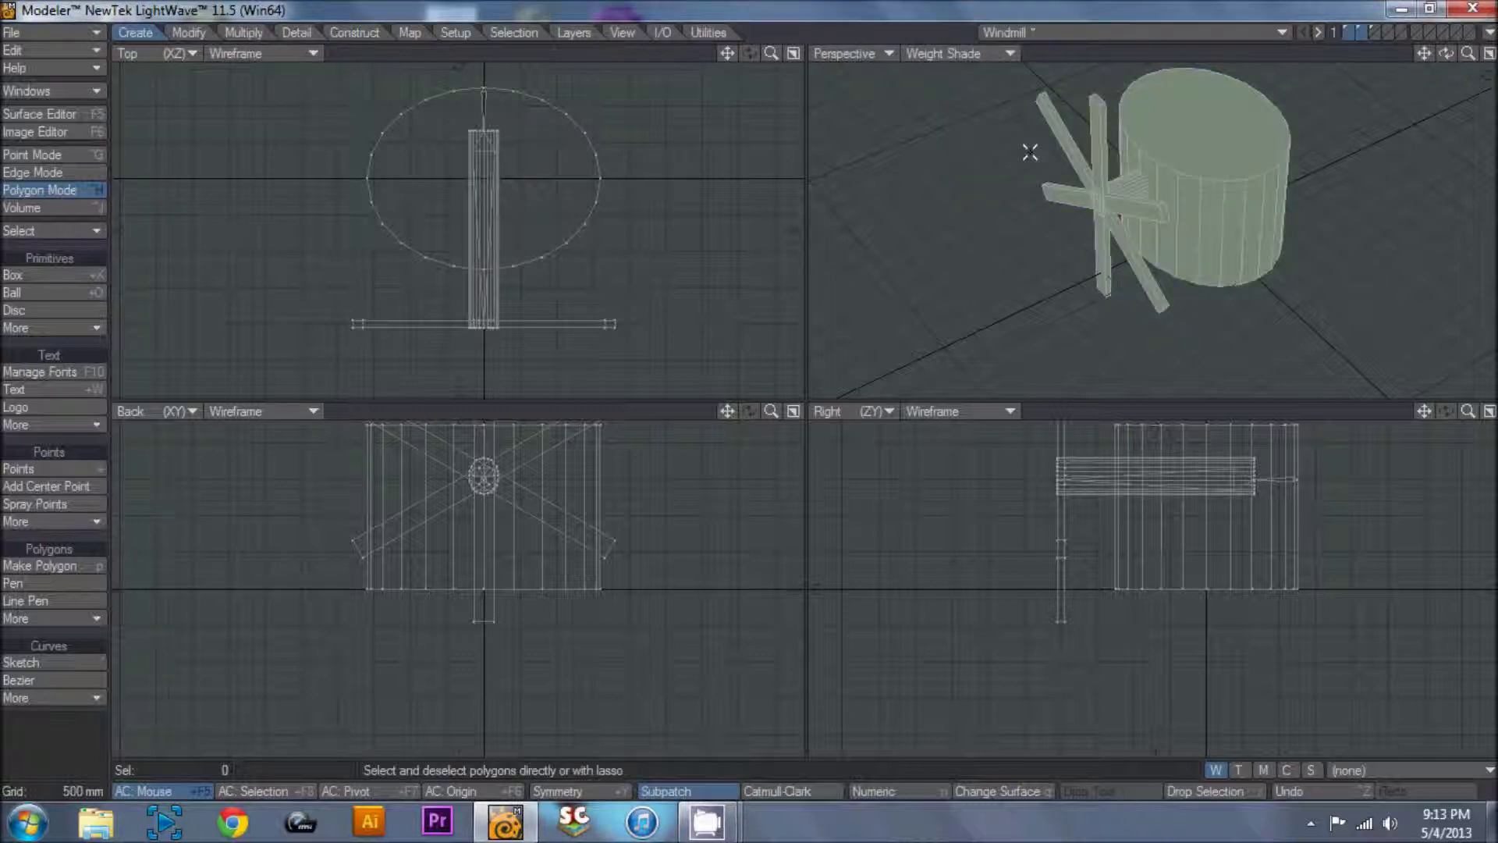
left_click(1373, 771)
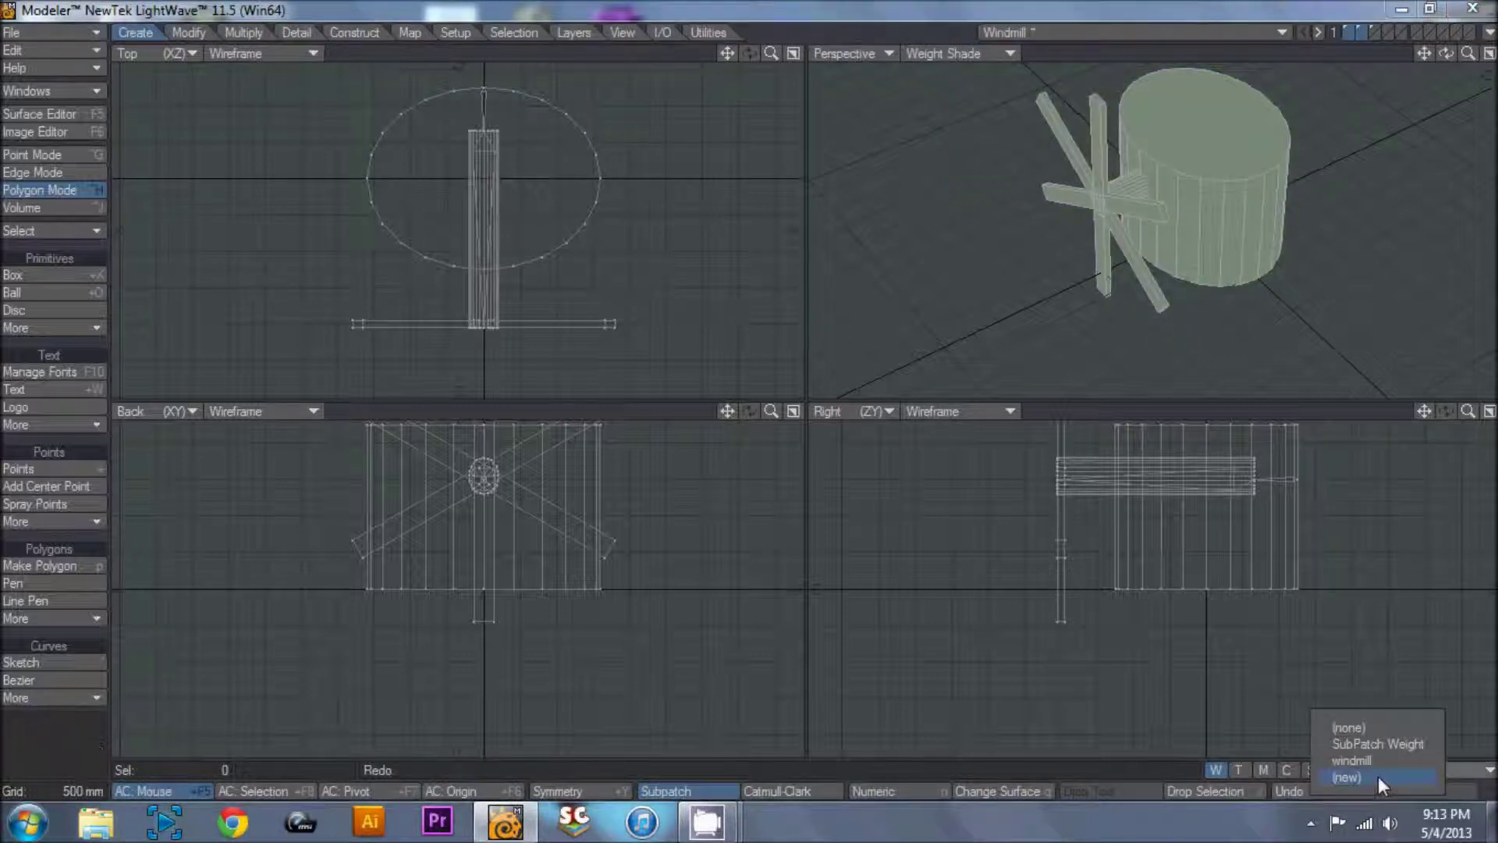
left_click(1377, 757)
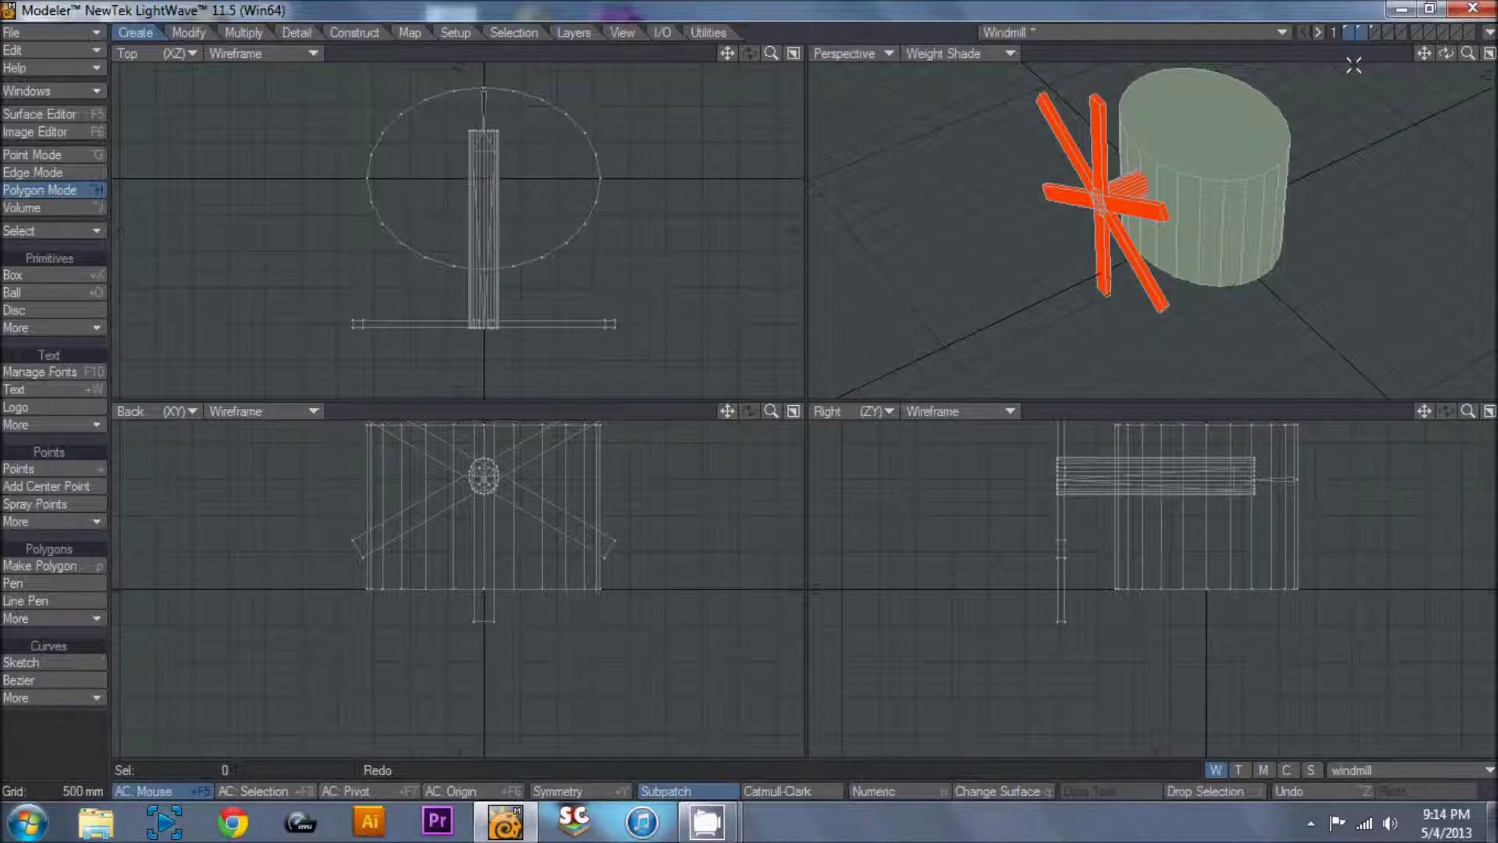
On layer 3, fit the views and make the ground plane a subpatch surface.
left_click(1373, 32)
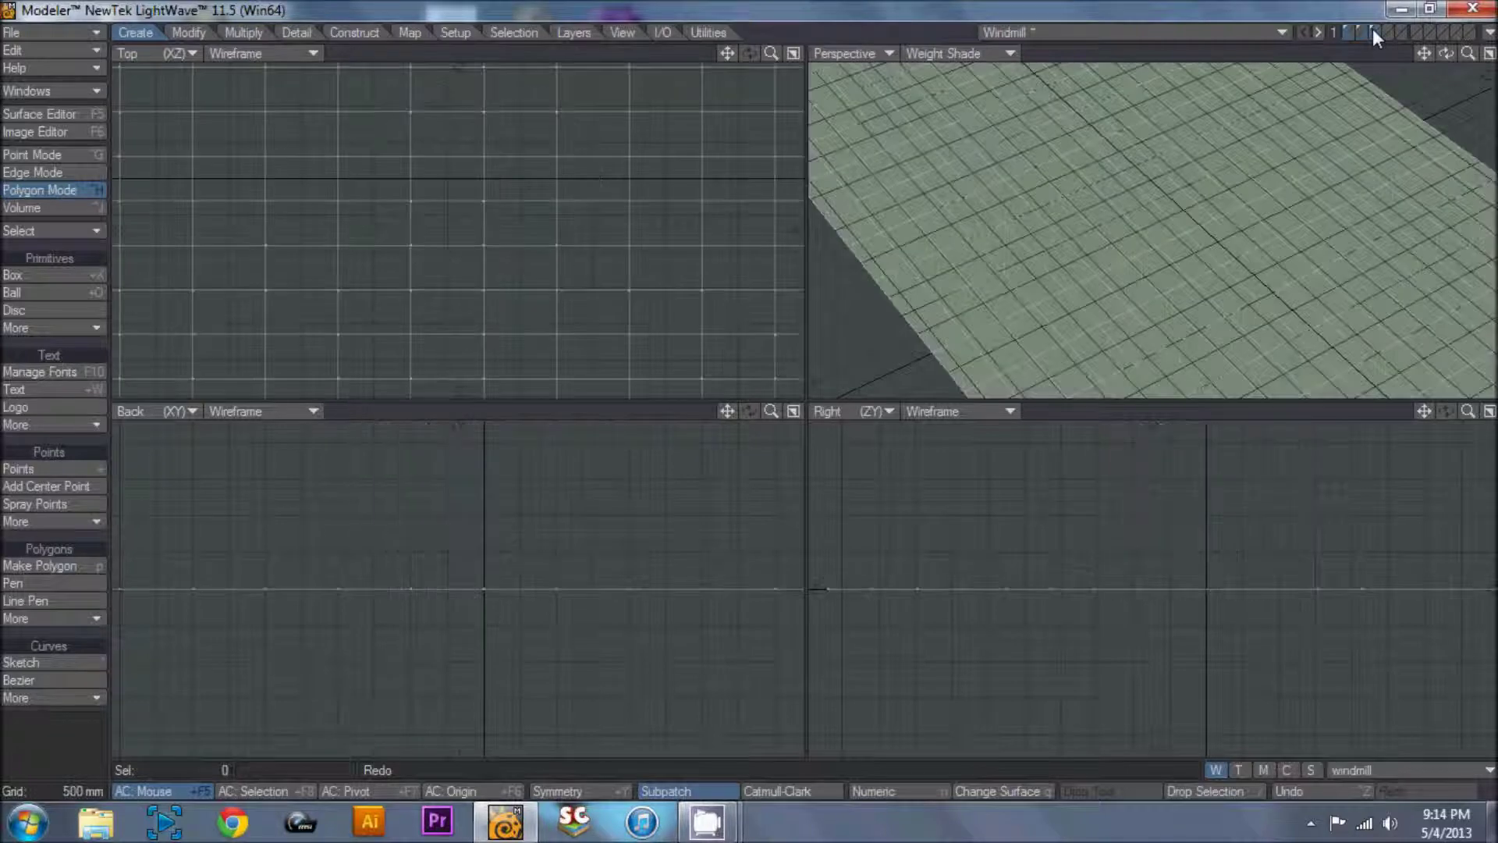
key("a")
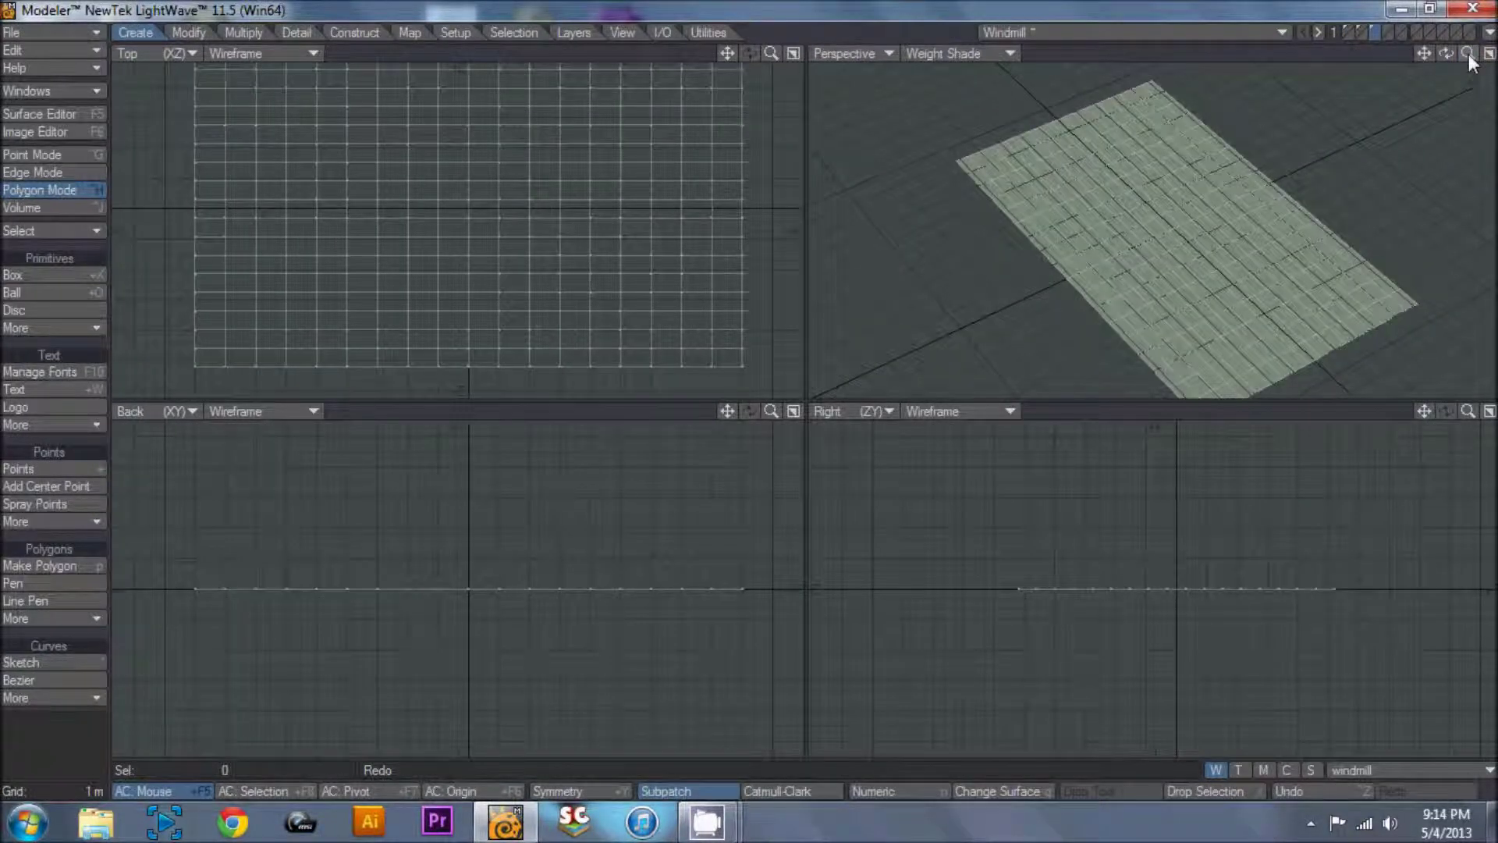
key("Tab")
Save the Windmill object and close Modeler.
left_click(1485, 39)
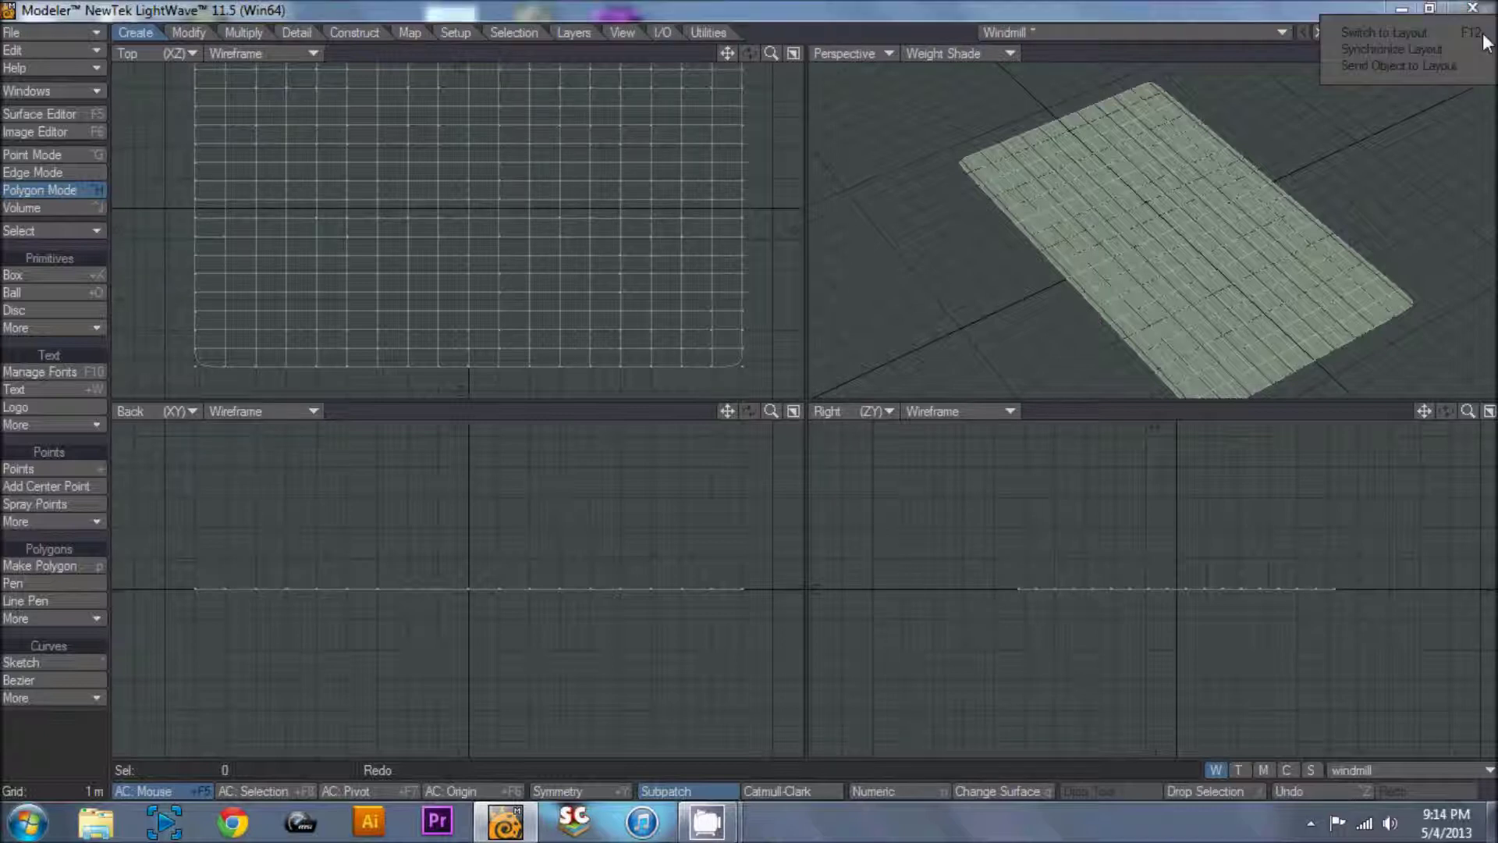
left_click(82, 33)
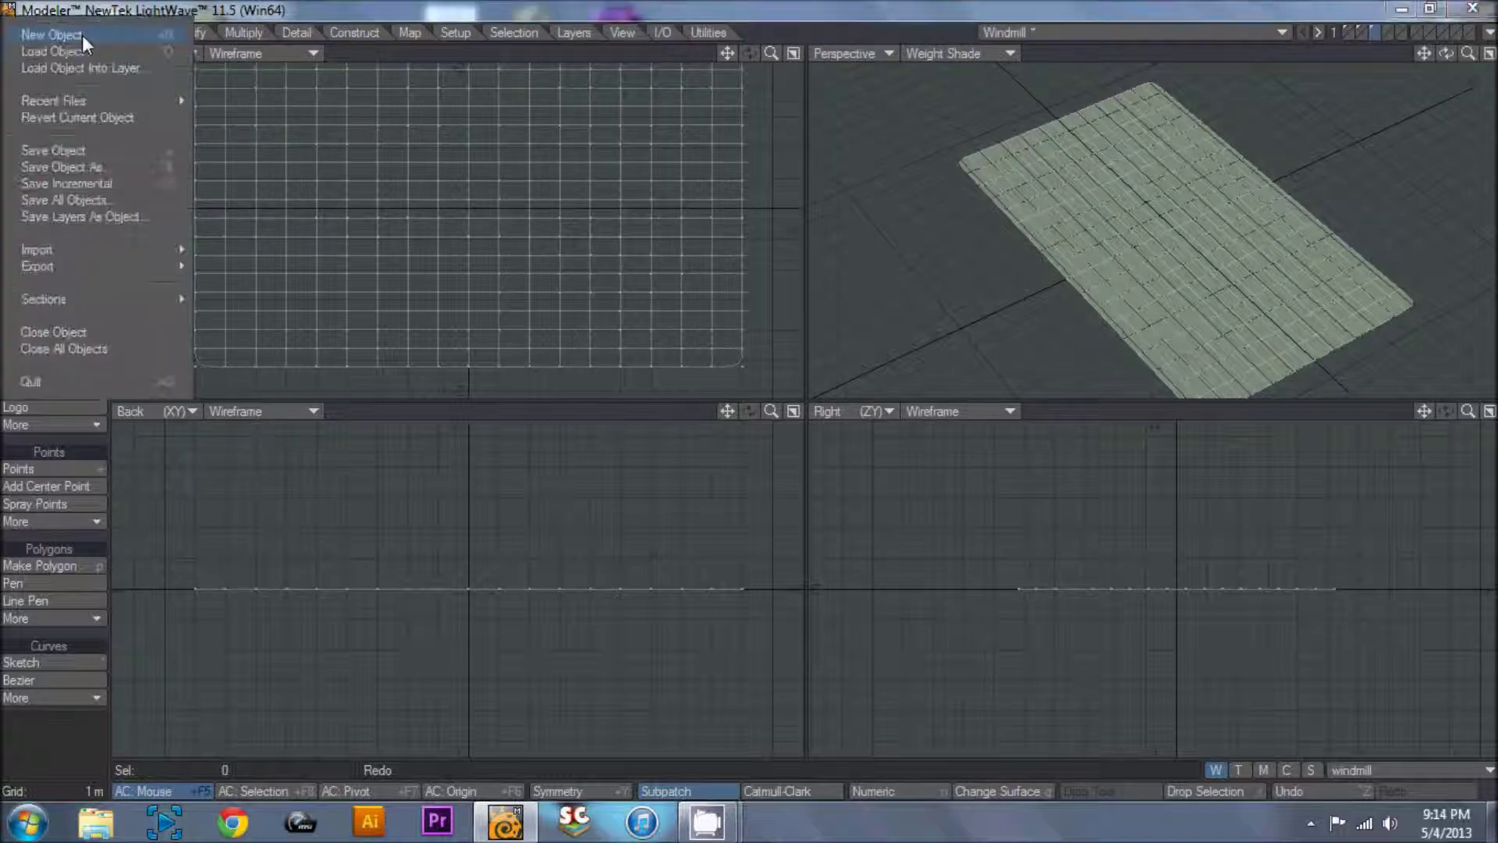
left_click(95, 147)
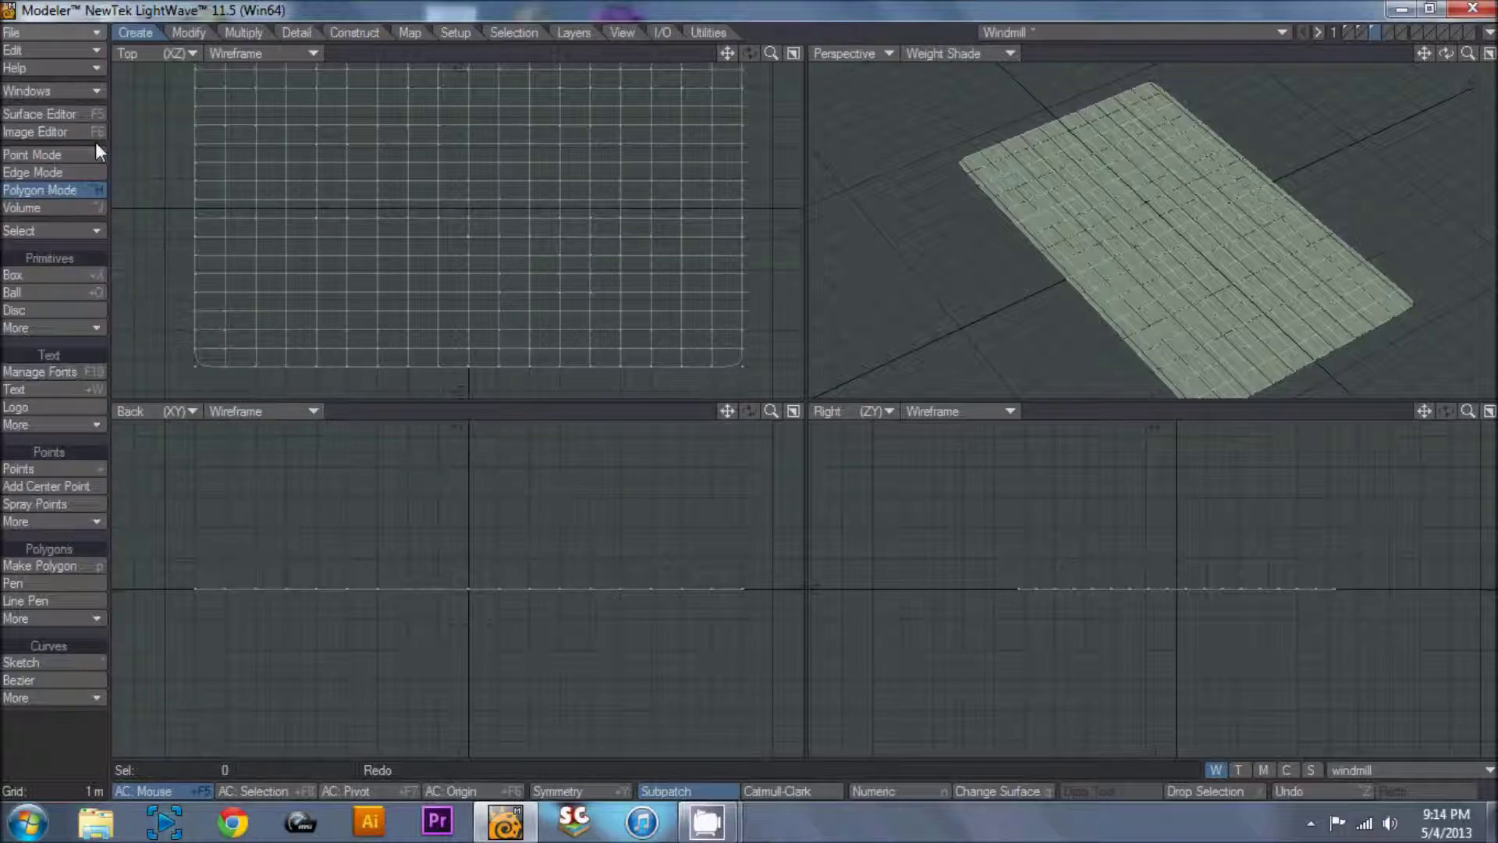
left_click(1472, 11)
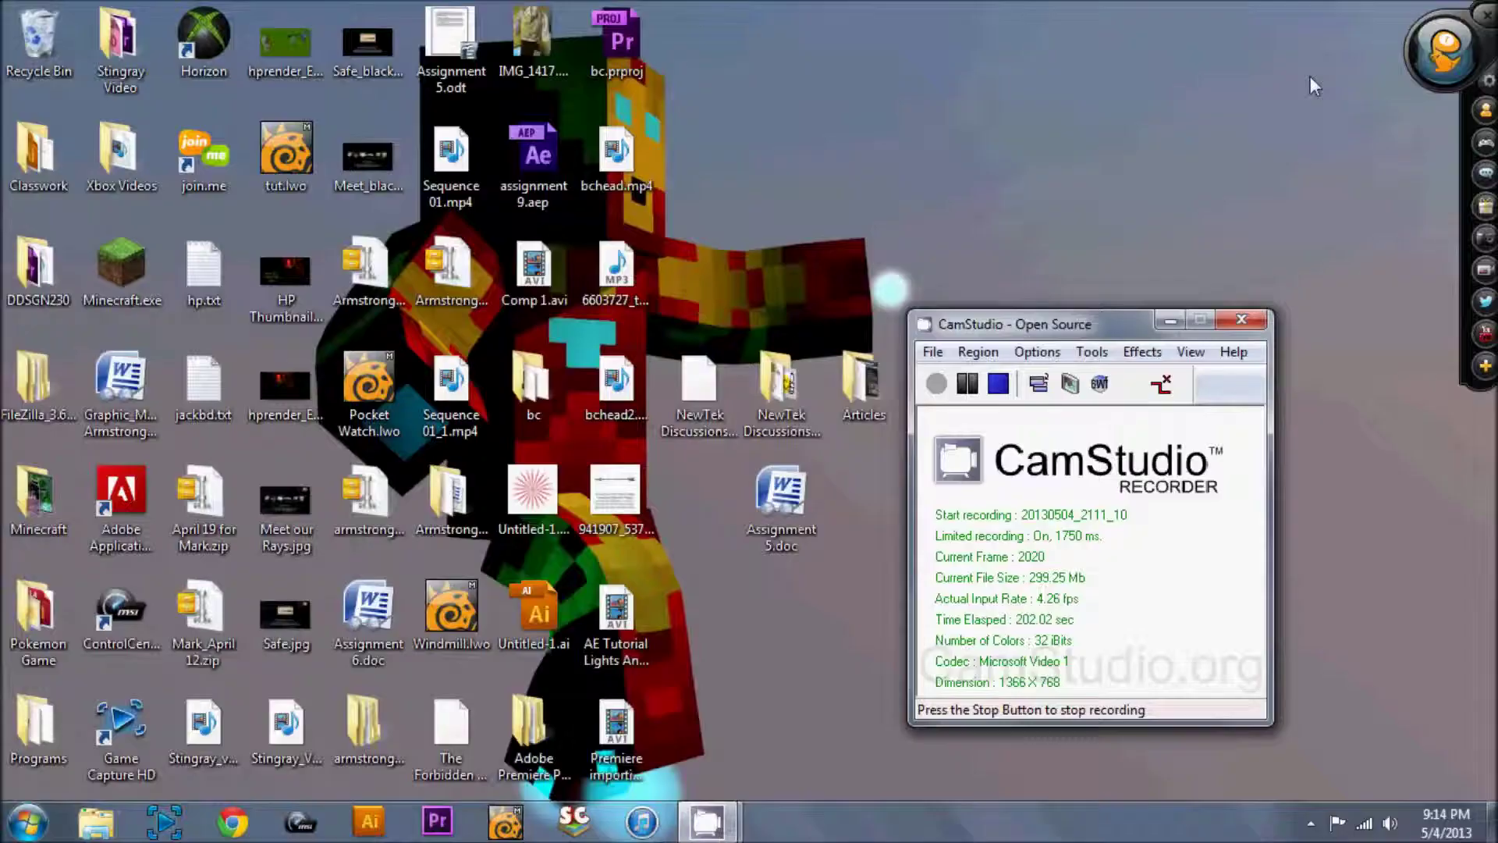
Reopen Windmill.lwo, send it to Layout, and orbit Layout's Perspective view around it.
double_click(429, 623)
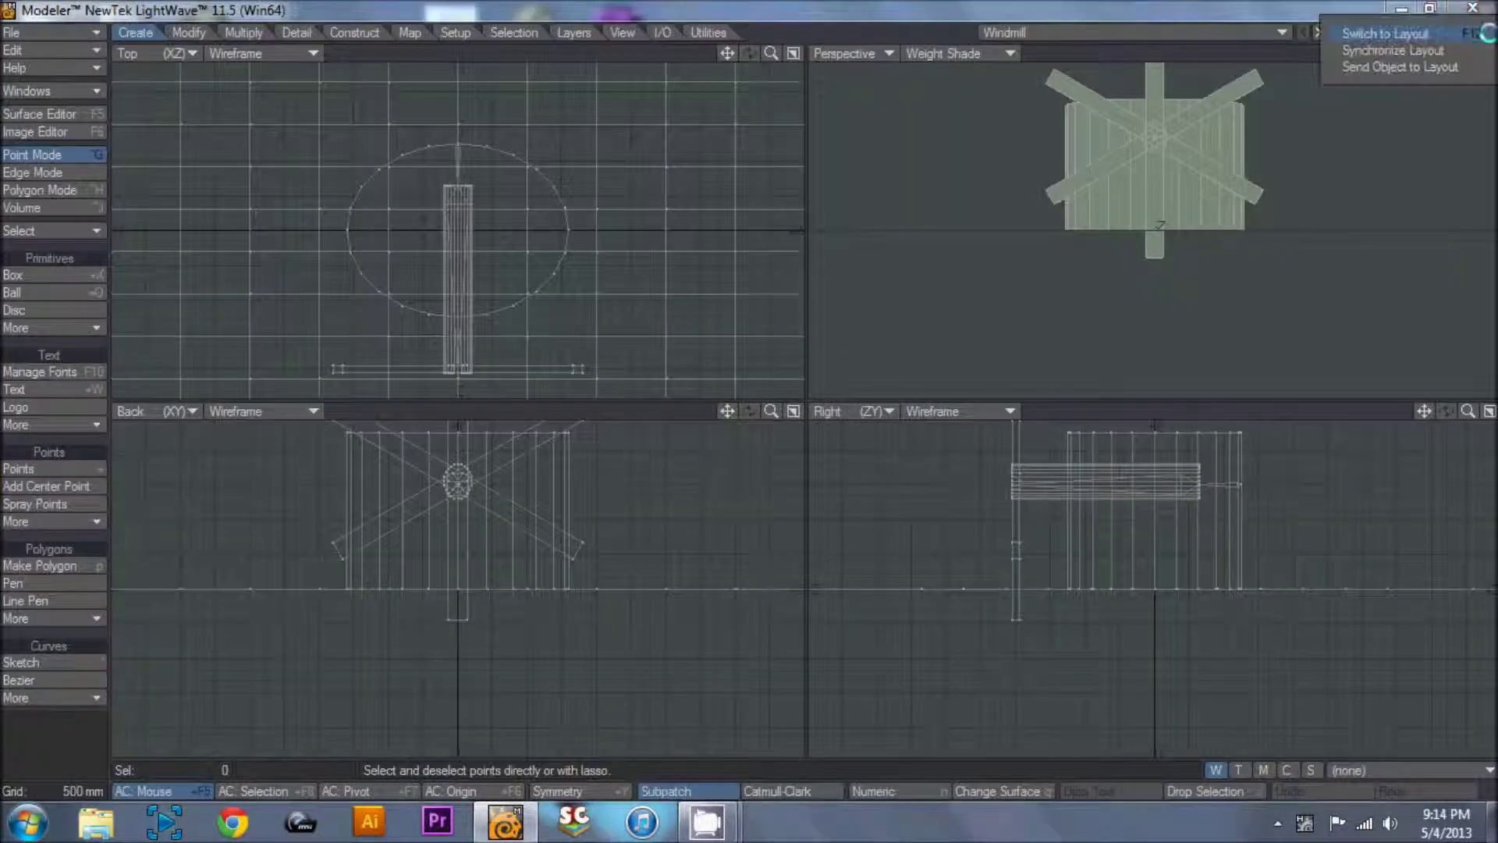
left_click(1475, 69)
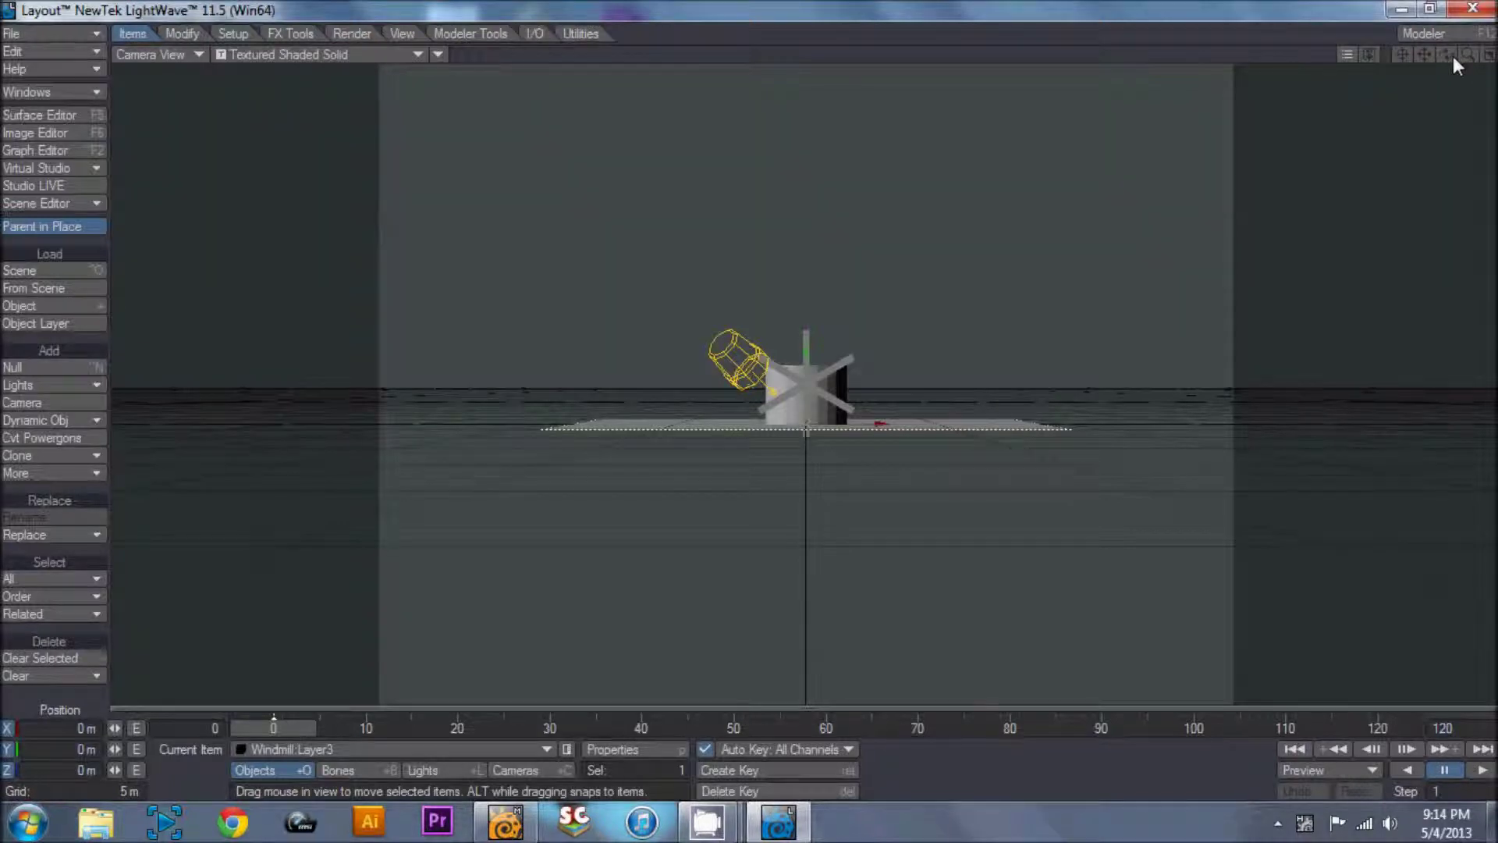
key("7")
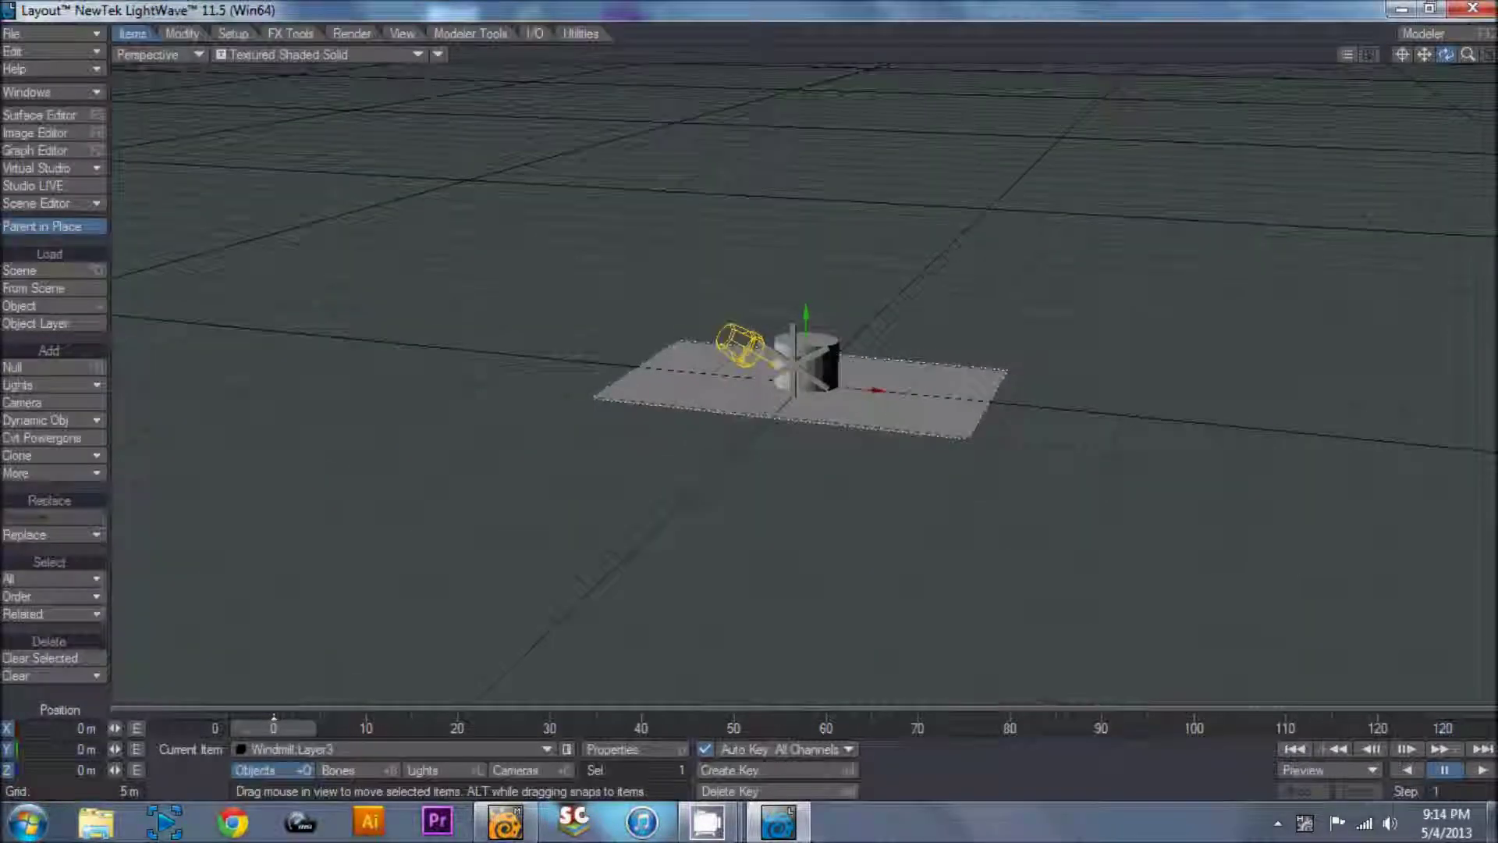
mouse_move(1445, 54)
left_mouse_down()
mouse_move(1416, 51)
mouse_move(1467, 65)
left_mouse_up()
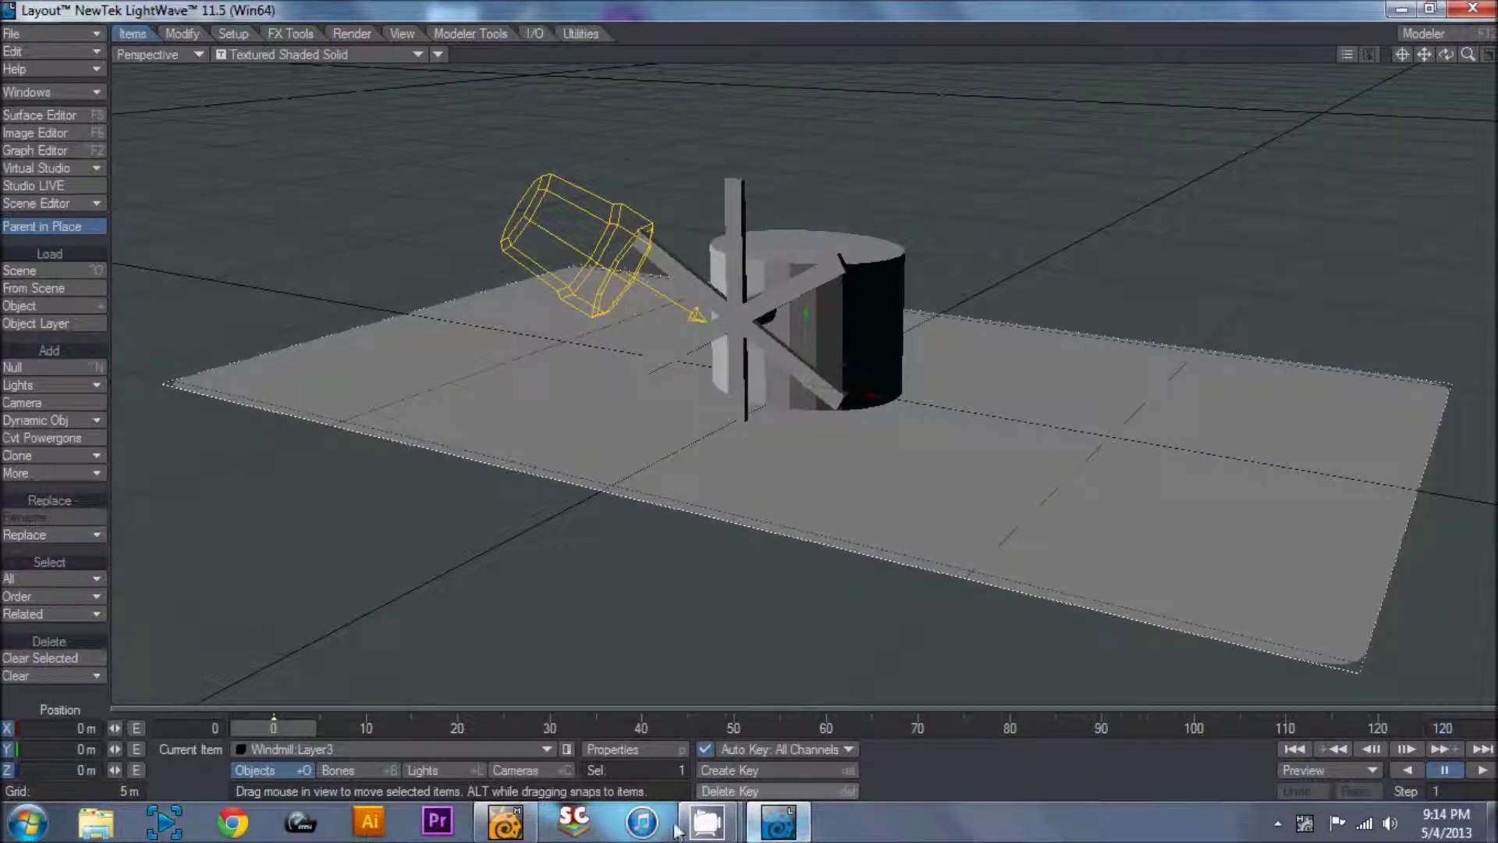
Back in Modeler, hide the background layer and clear the blade polygon selection.
left_click(505, 821)
key("space")
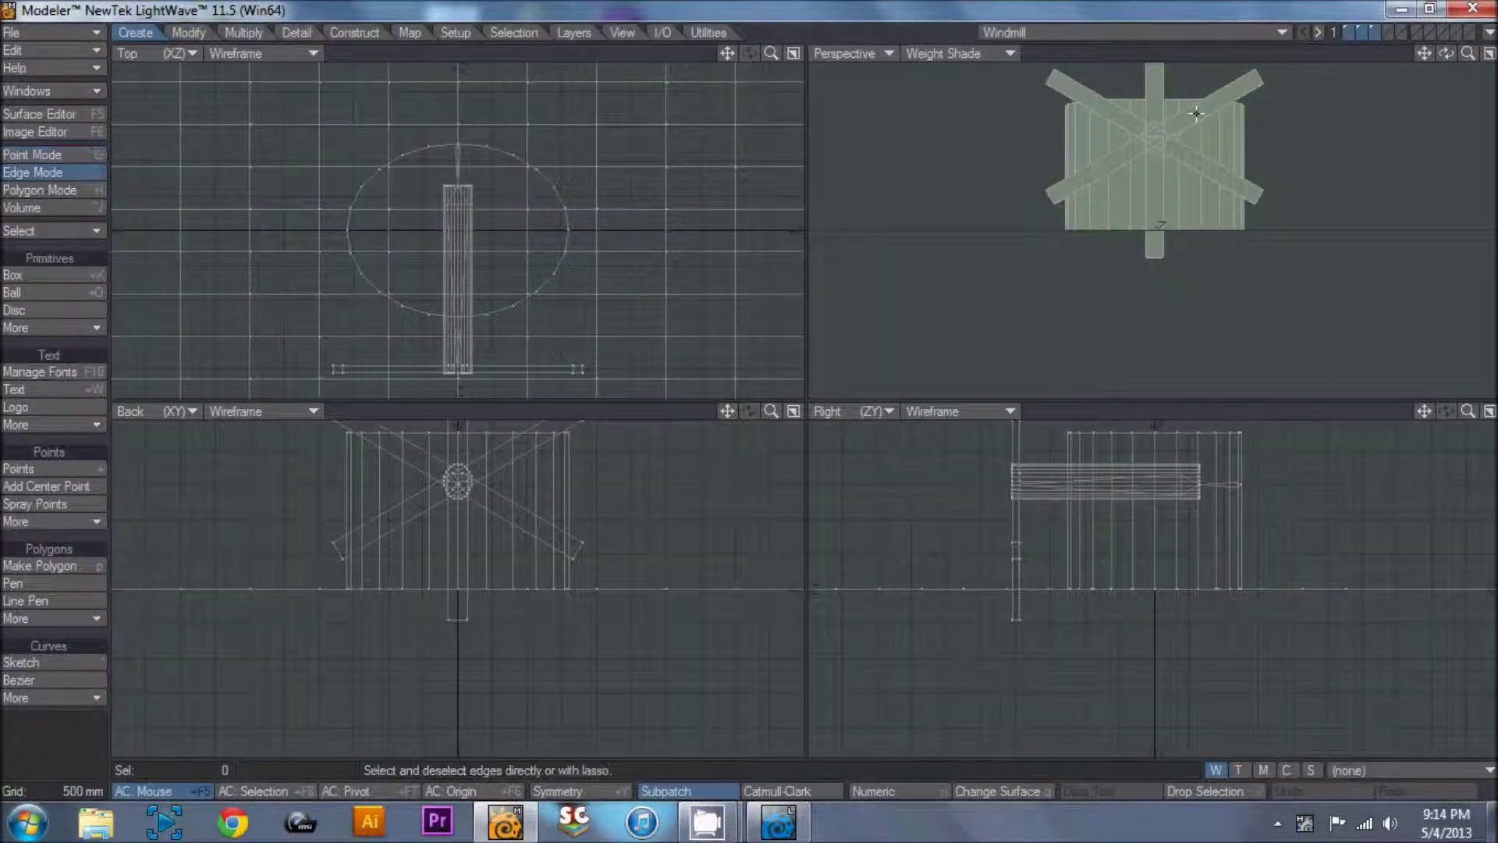
key("space")
left_click(1236, 88)
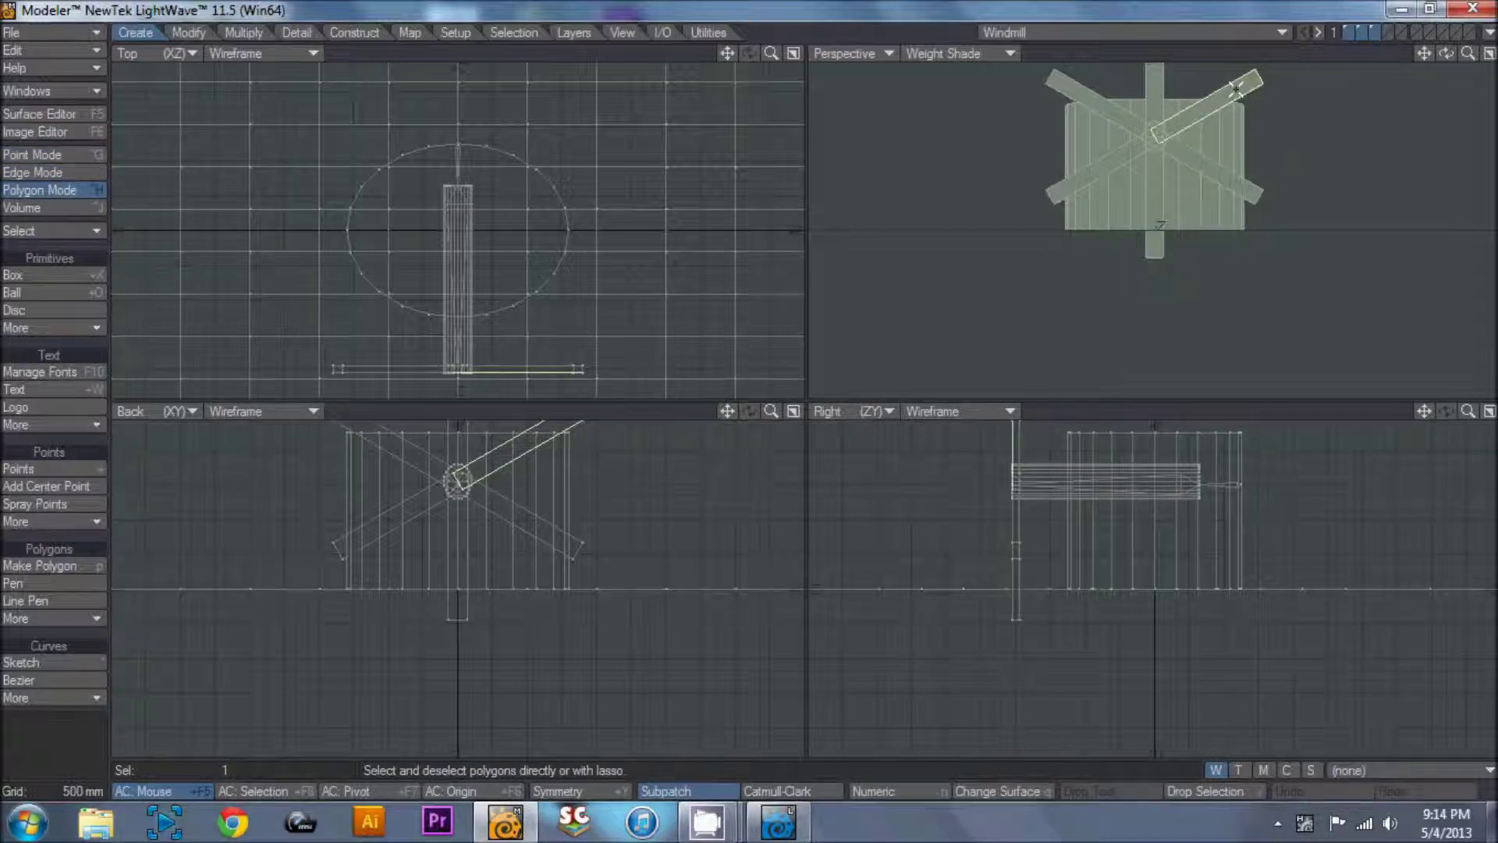
left_click(1365, 36)
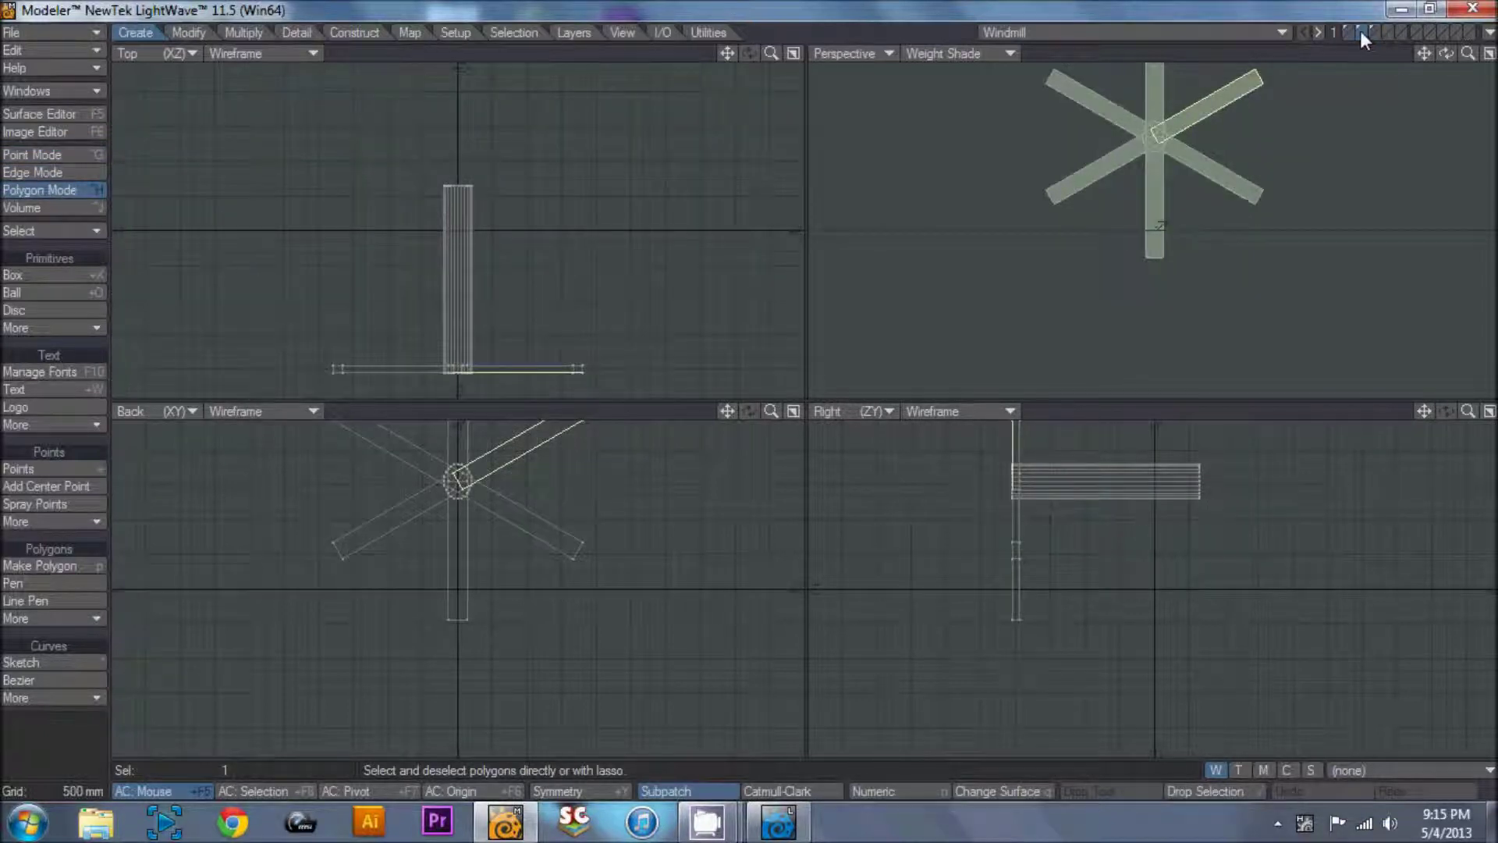
left_click(1237, 91)
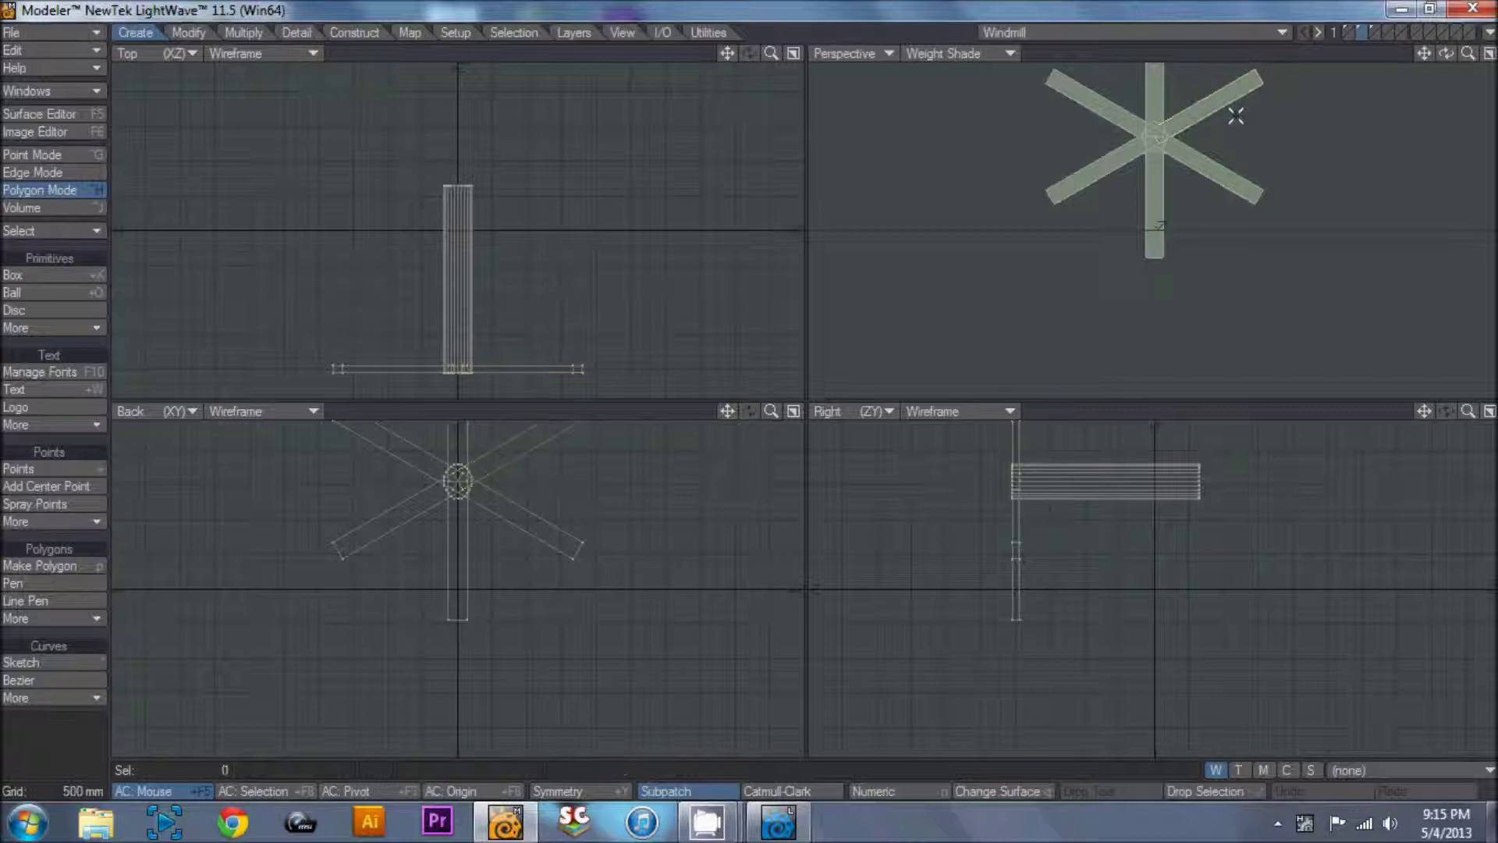
Give the blades a new surface named Blades, coloured brown (128, 64, 0).
key("q")
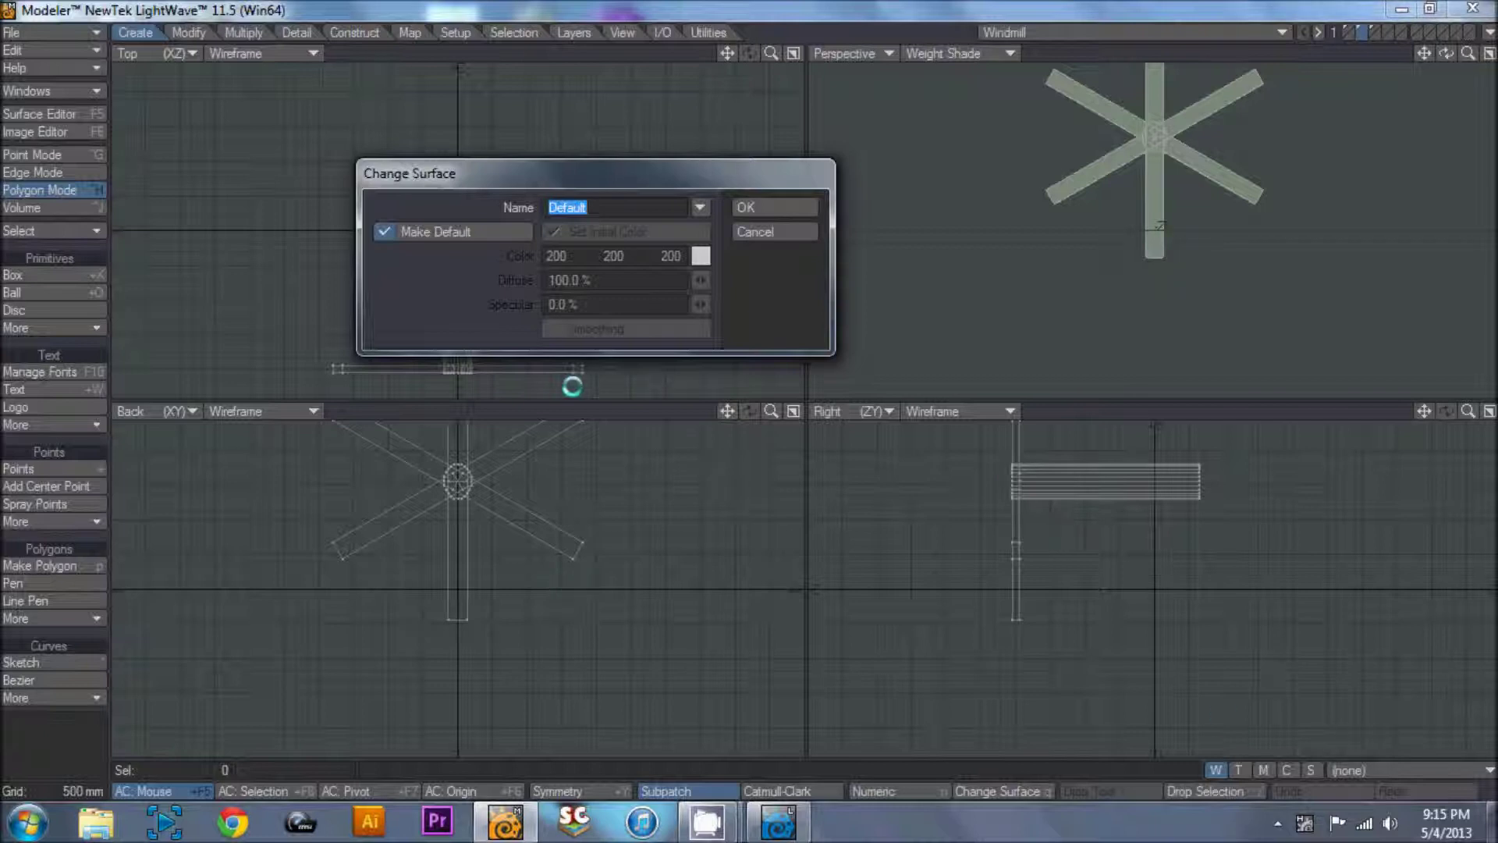
type("Blades")
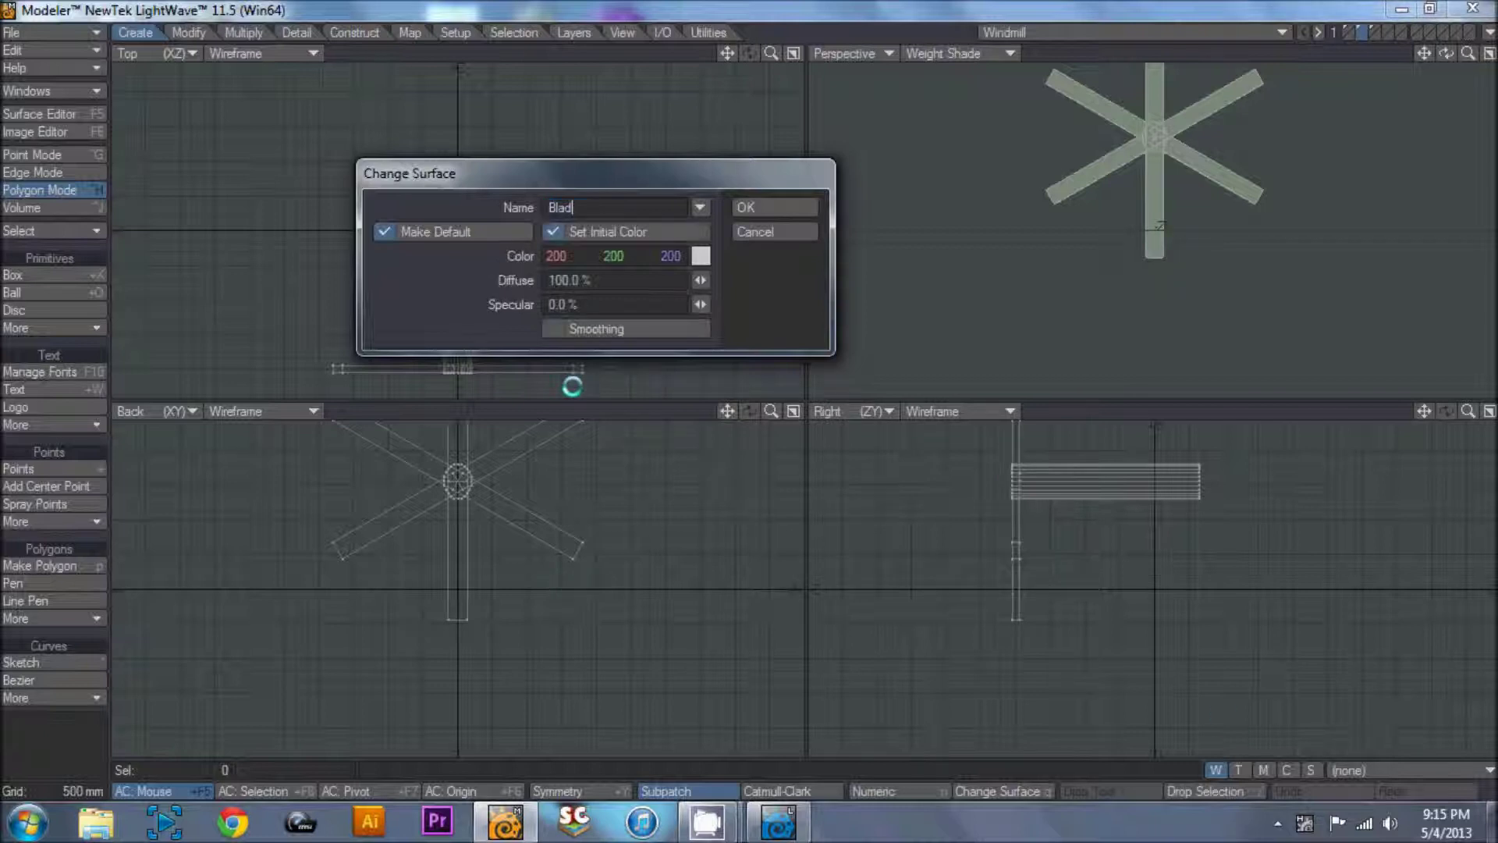
left_click(701, 256)
left_click(420, 352)
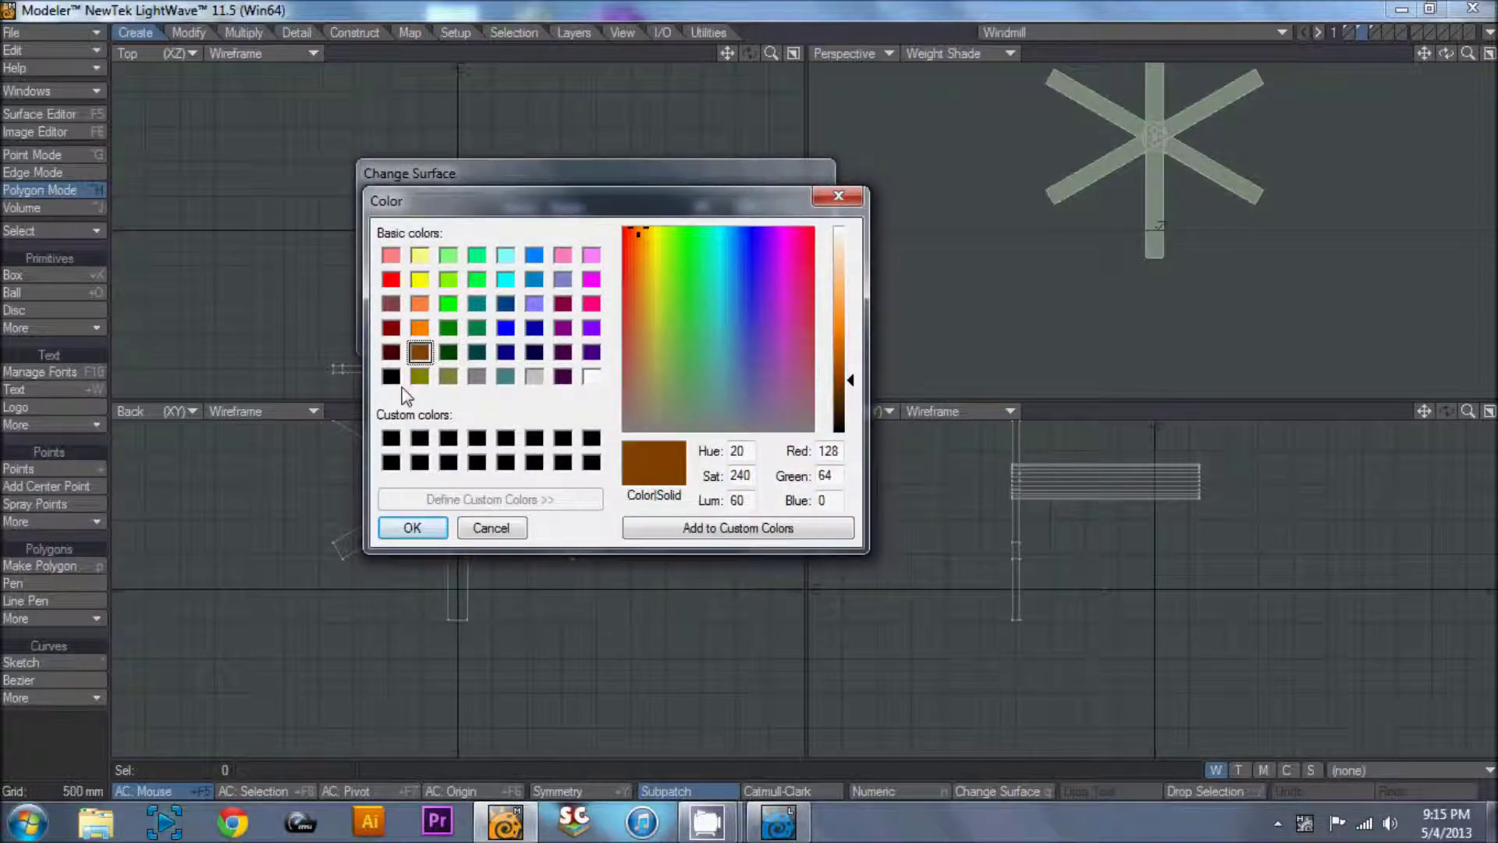
left_click(410, 528)
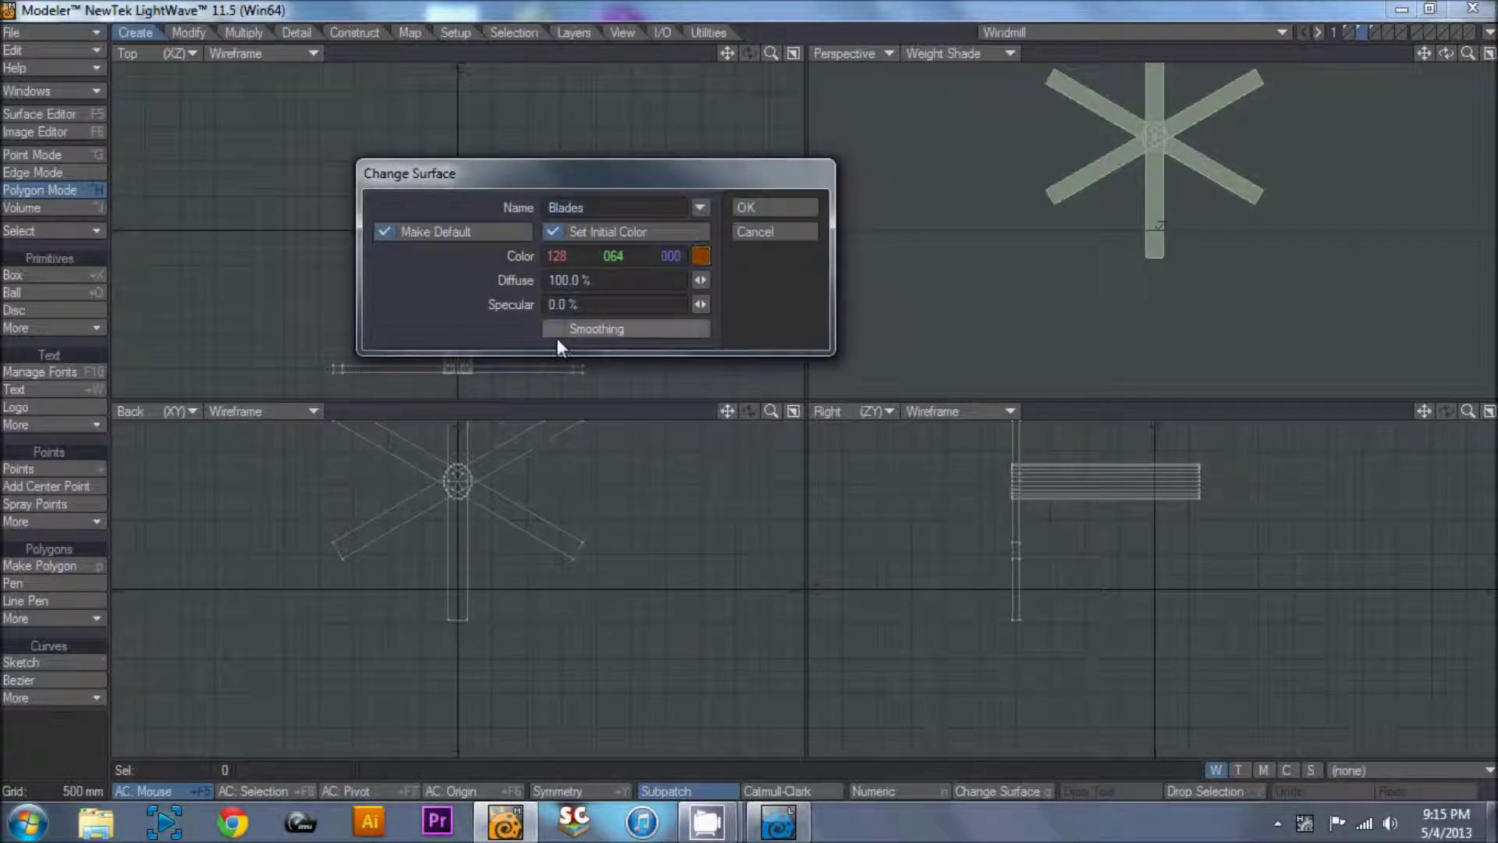
left_click(761, 206)
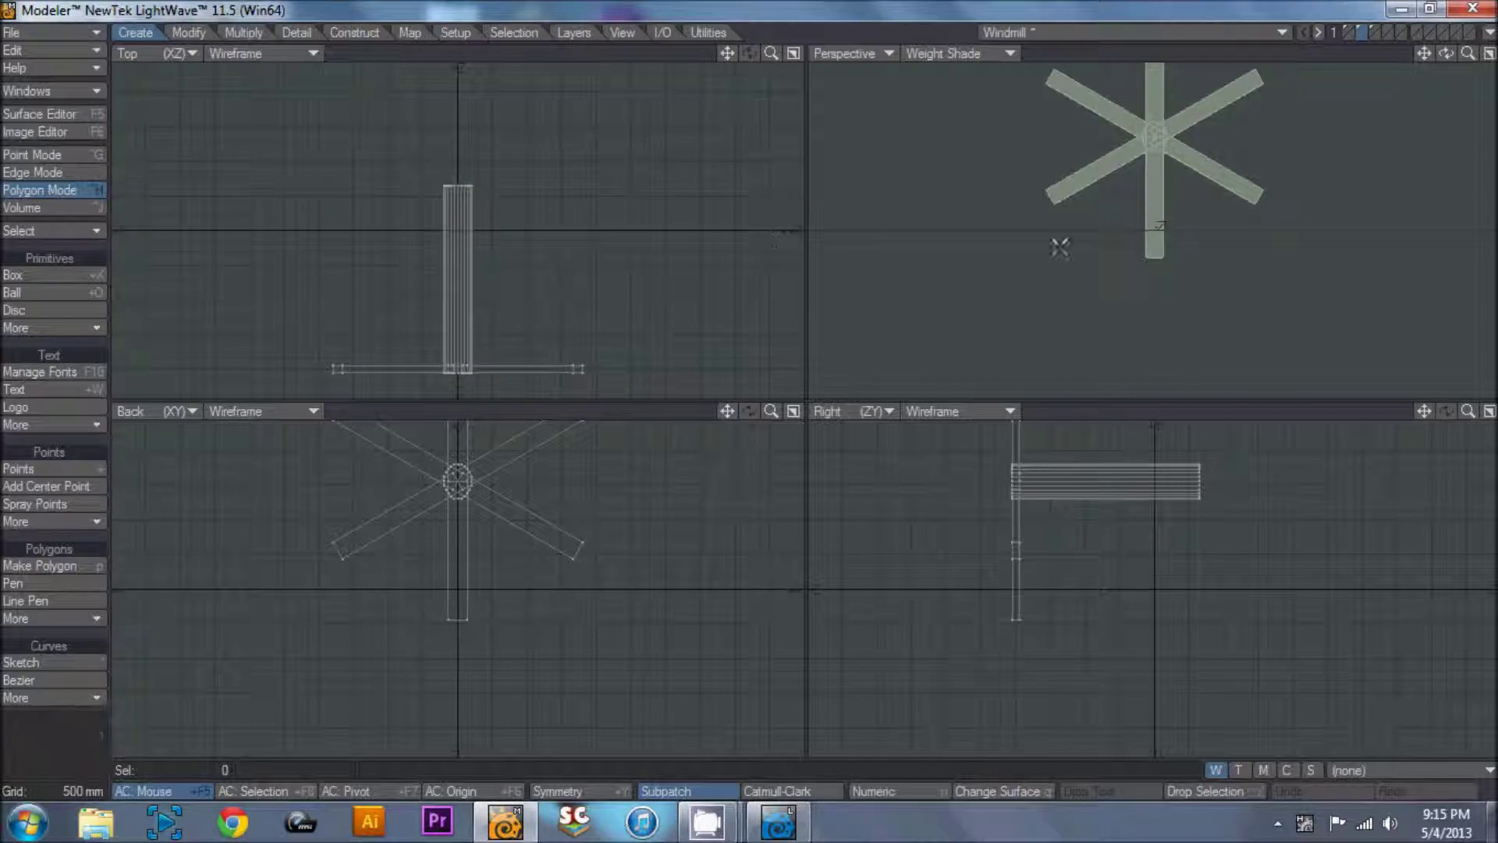
left_click(1348, 30)
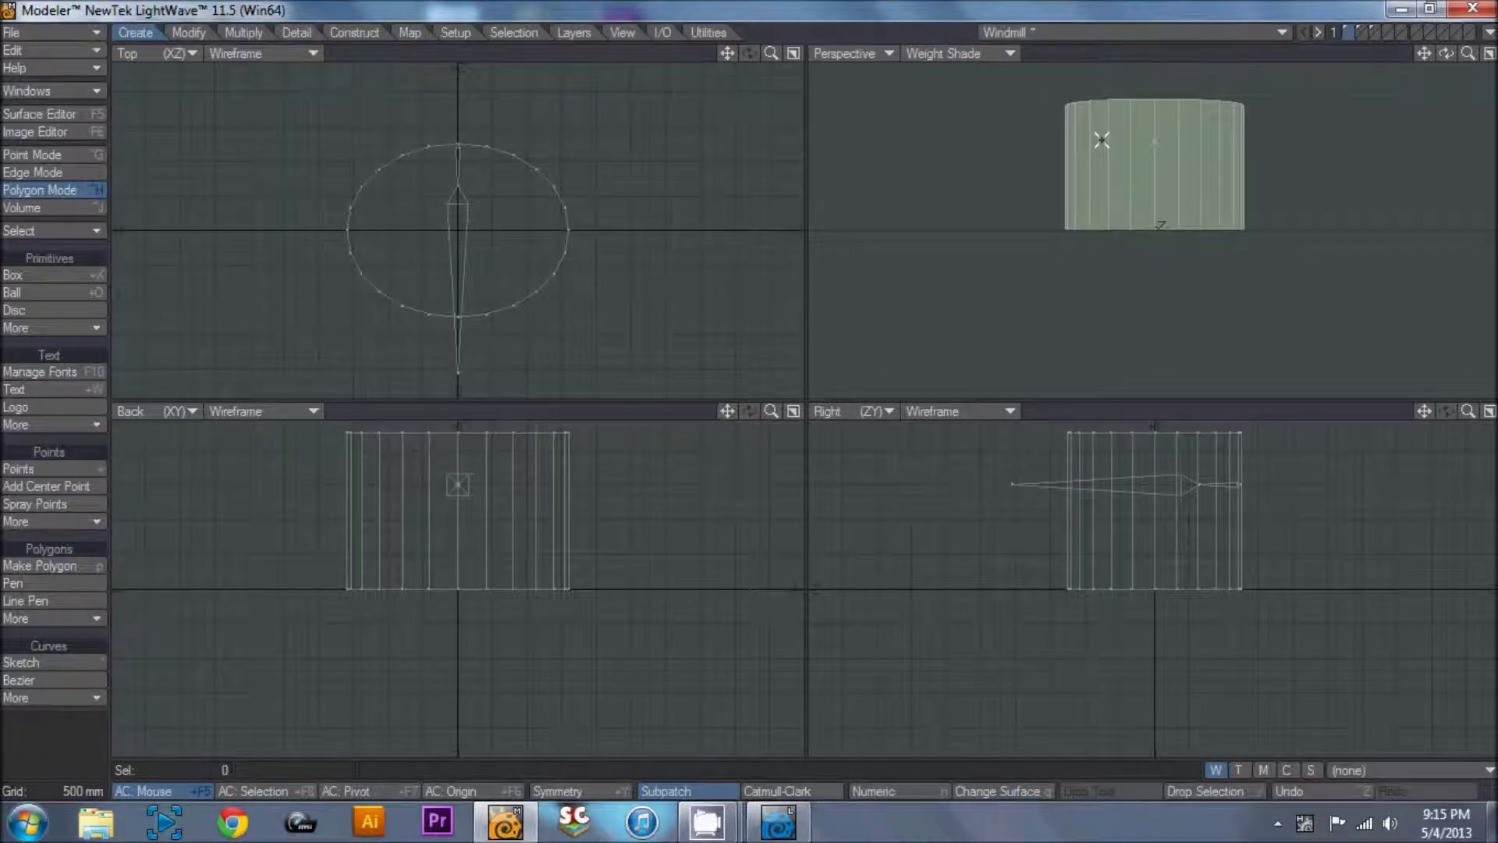
Colour the cylinder's base surface pure blue.
key("q")
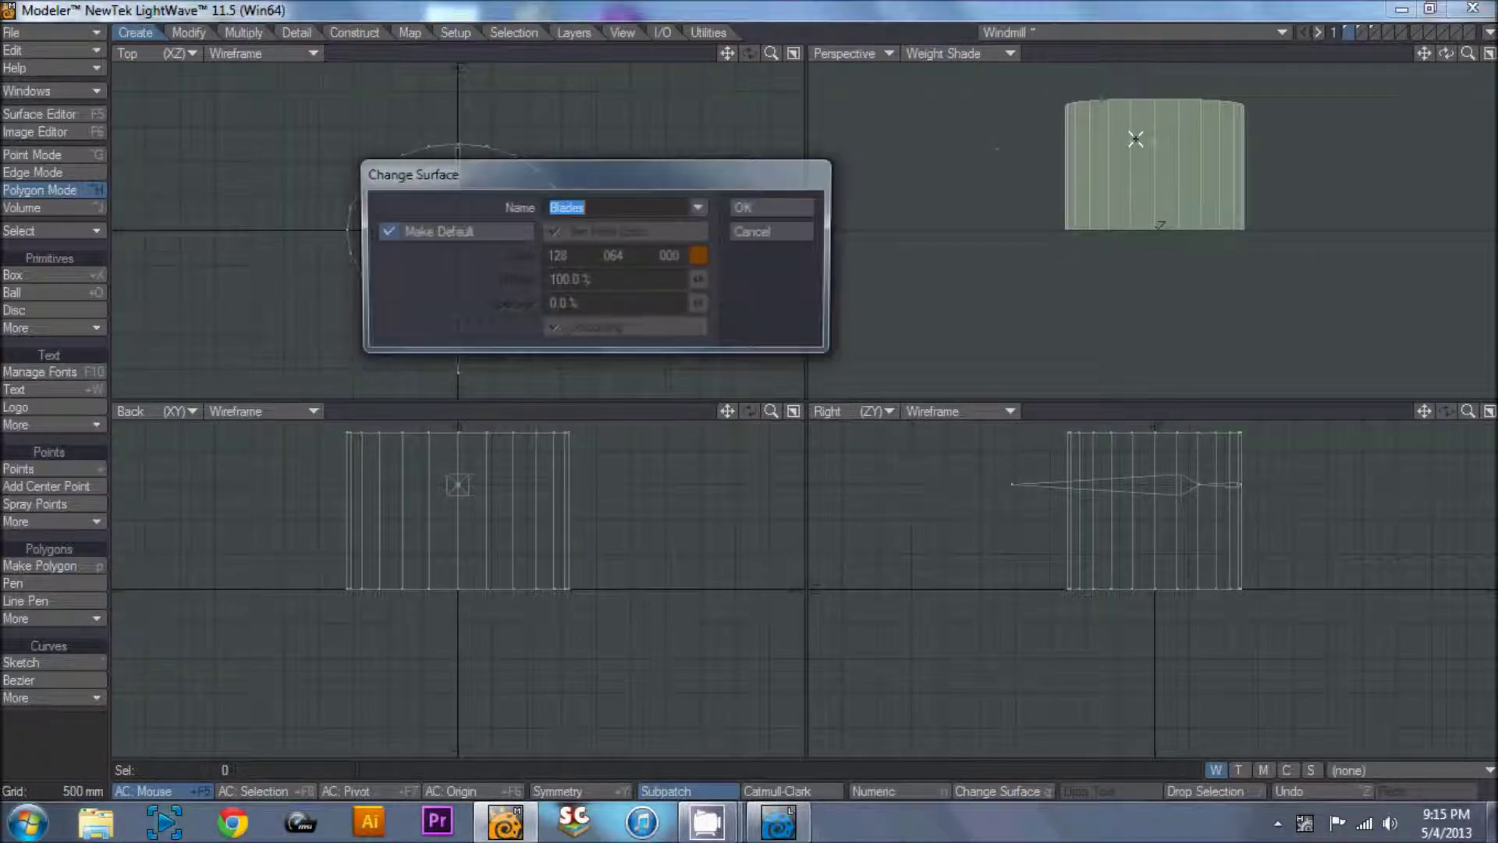
type("base")
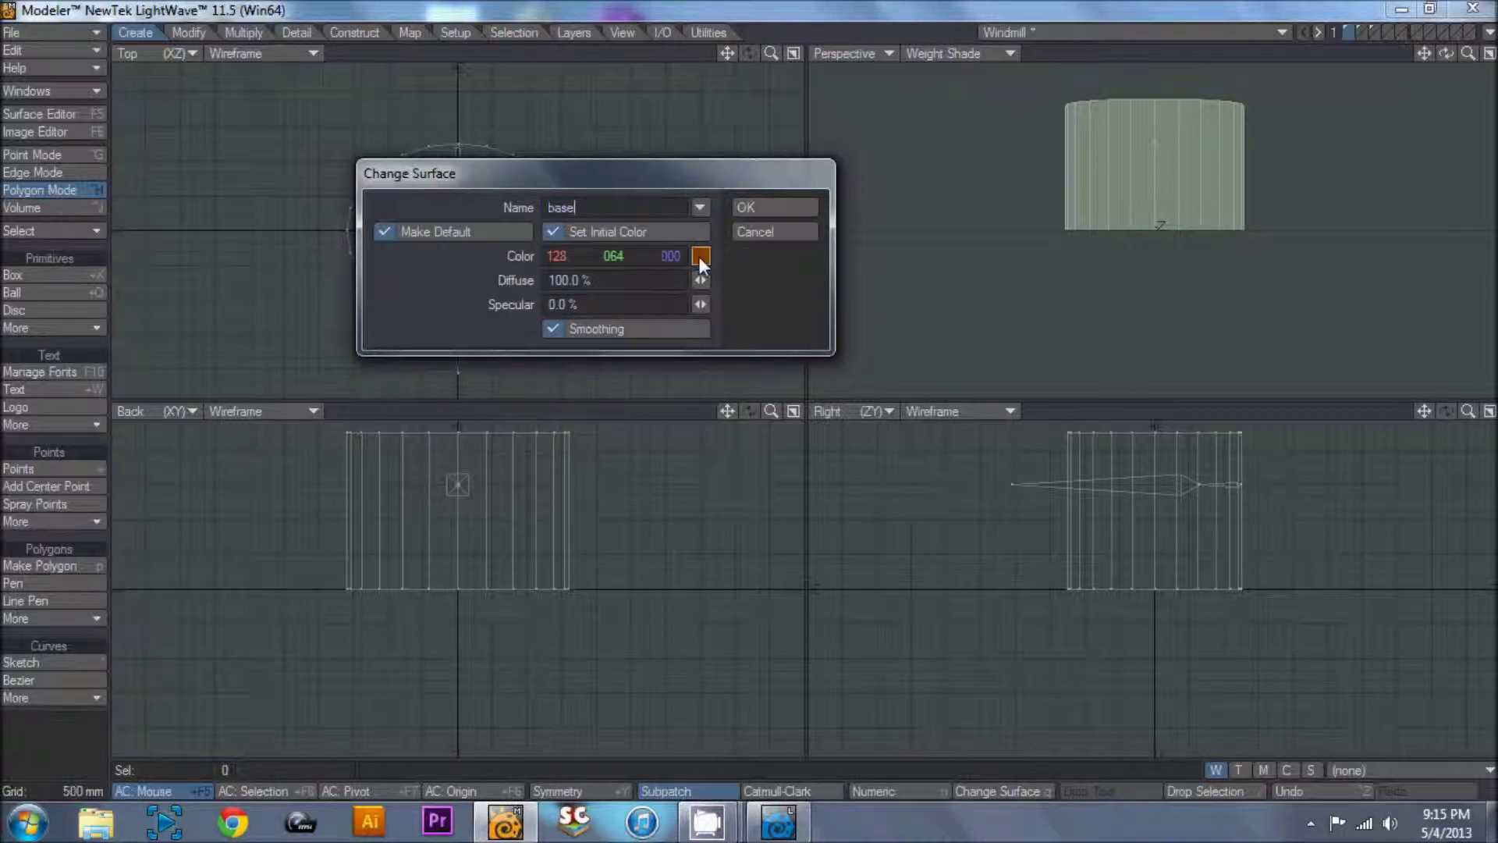
left_click(699, 256)
left_click(505, 329)
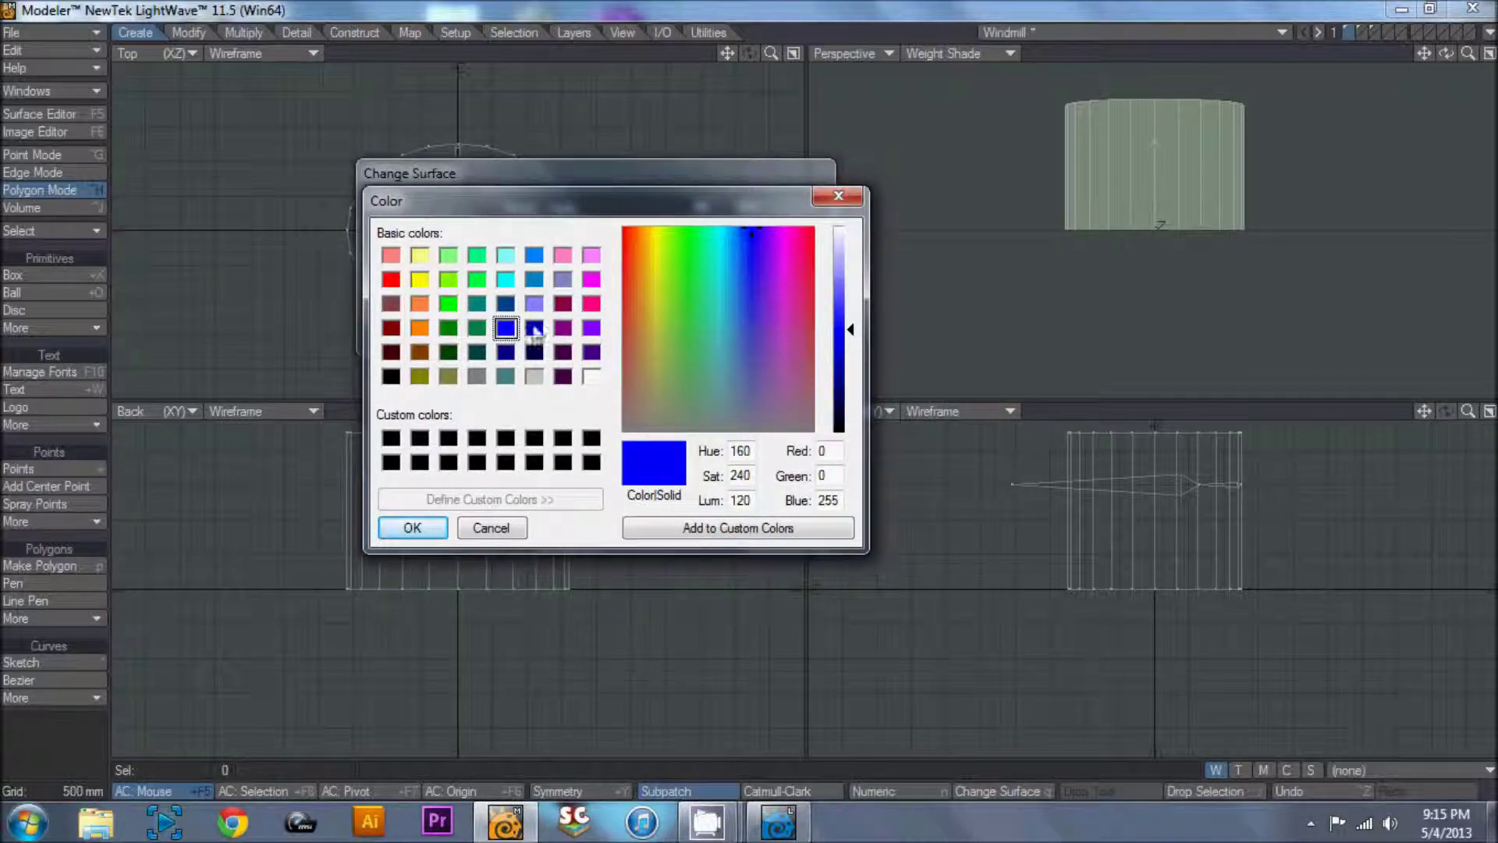
left_click(442, 534)
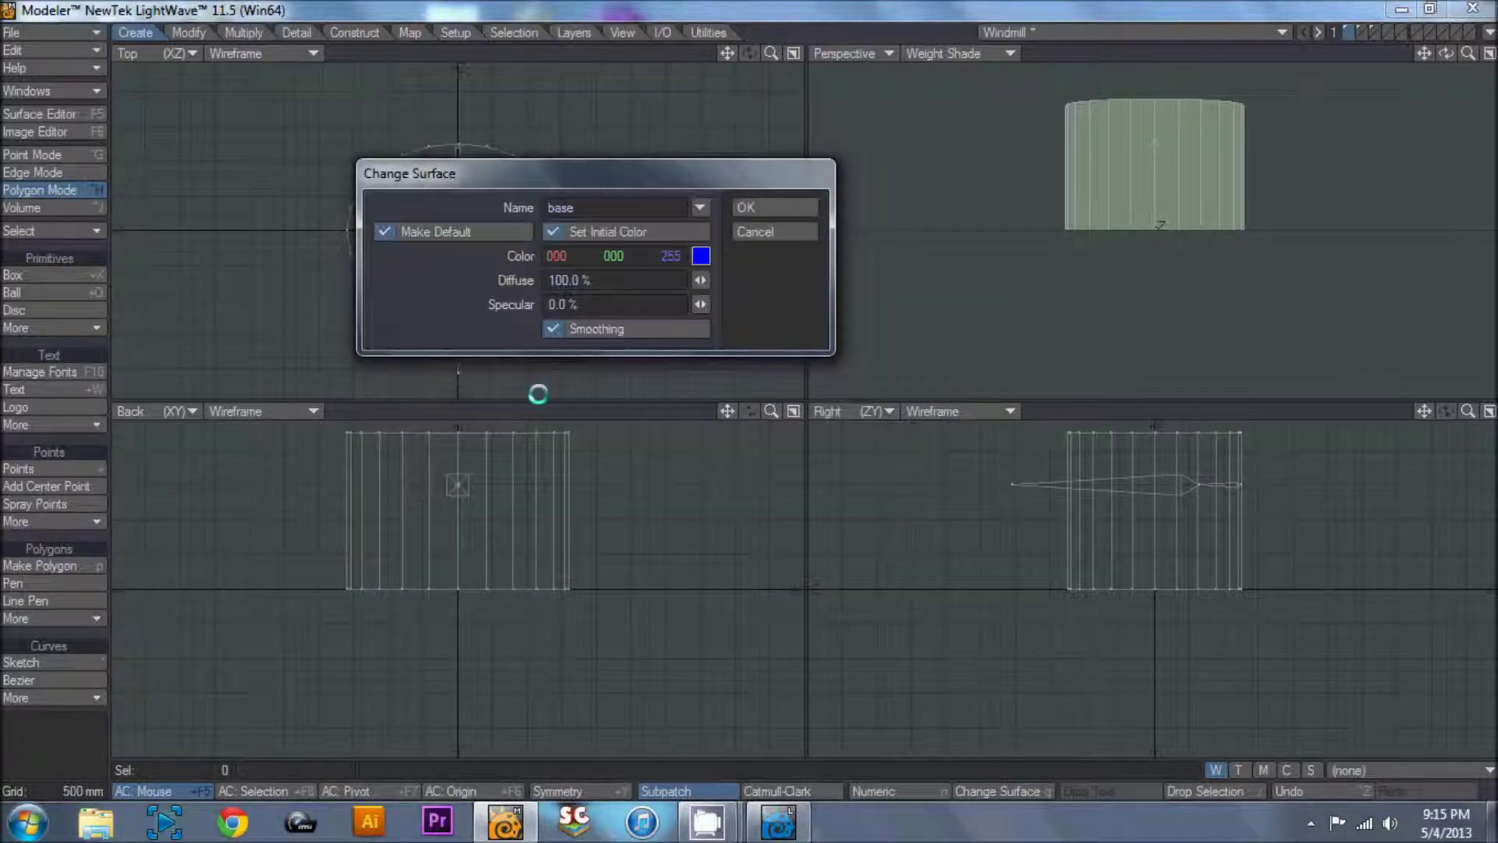
left_click(791, 204)
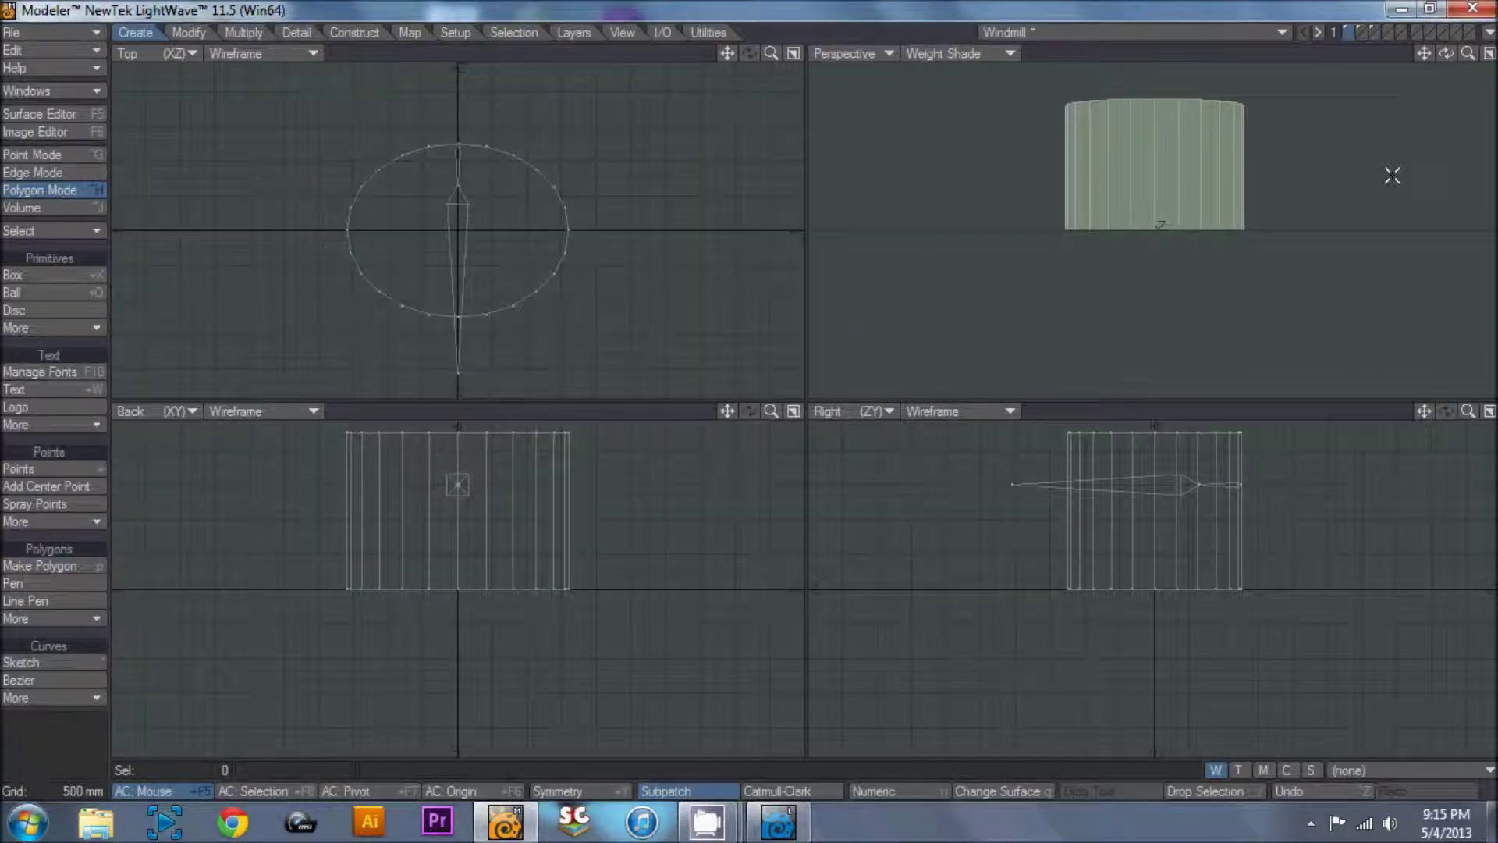
Give the ground layer a green ground surface (0, 128, 0), then return to Layout.
left_click(1373, 31)
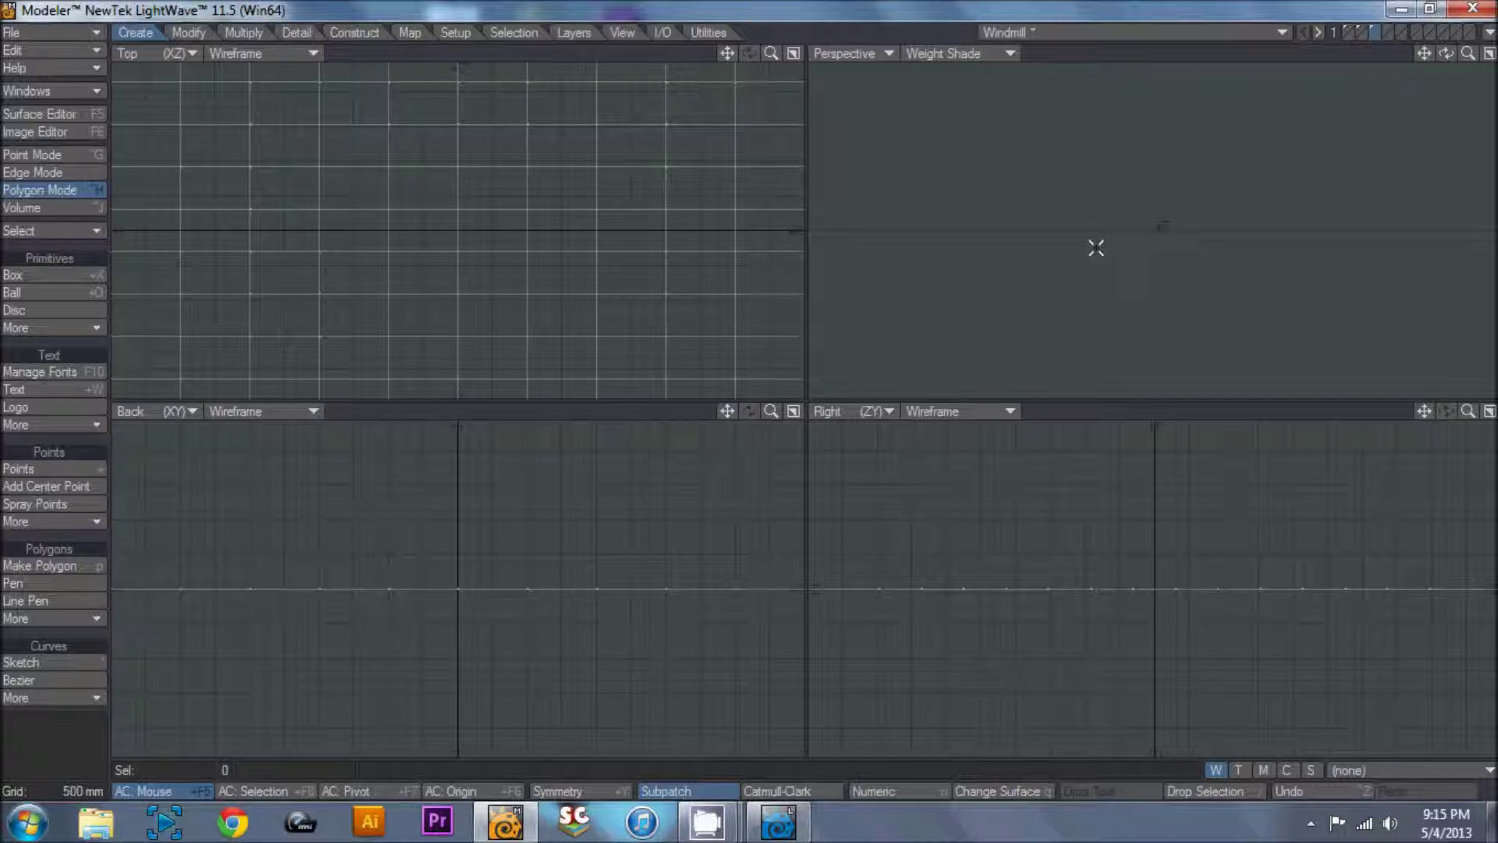
key("q")
type("ground")
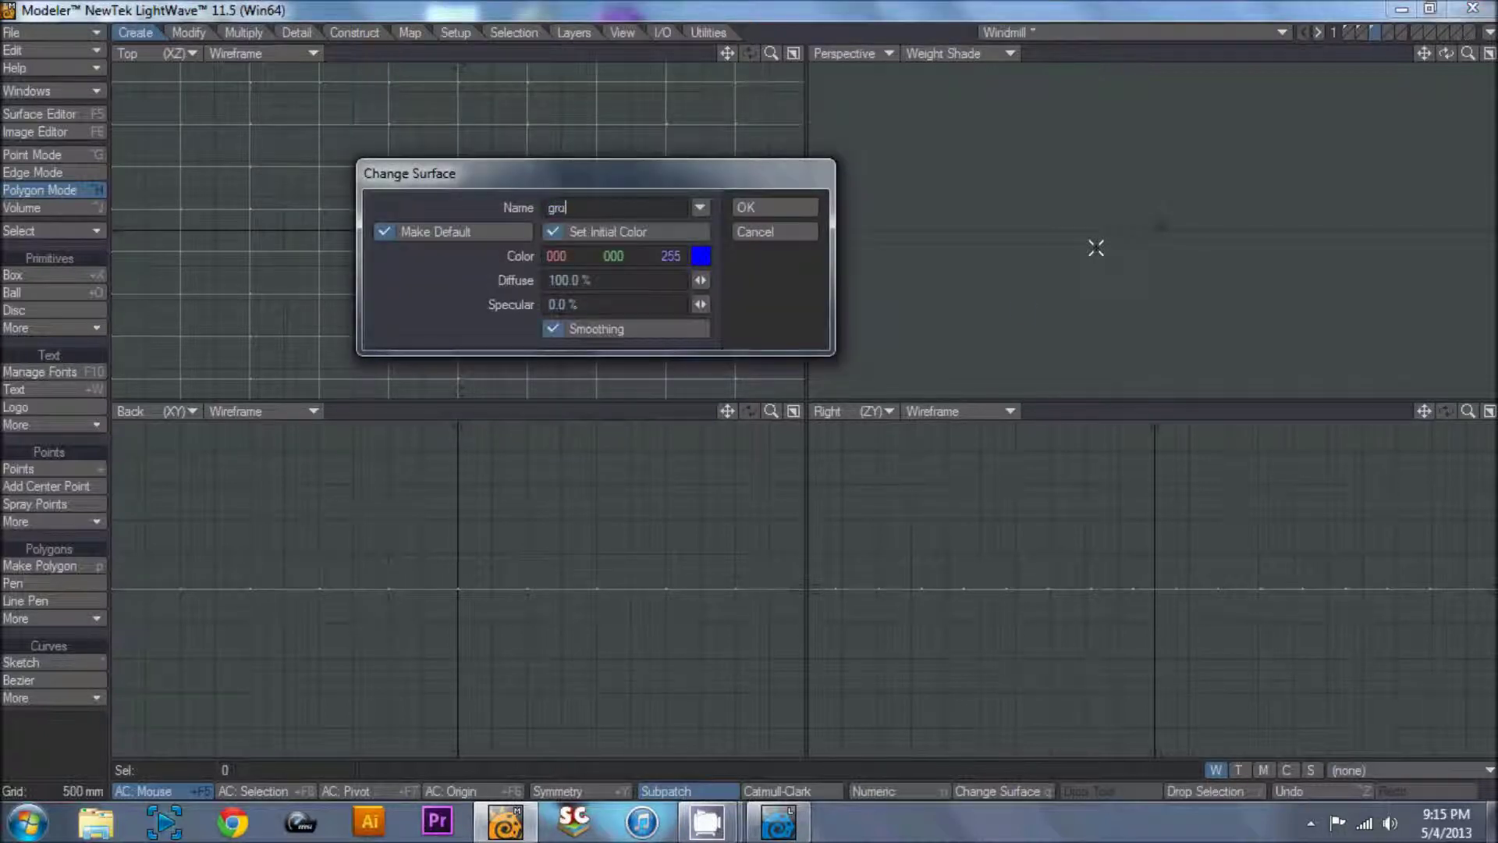
left_click(700, 255)
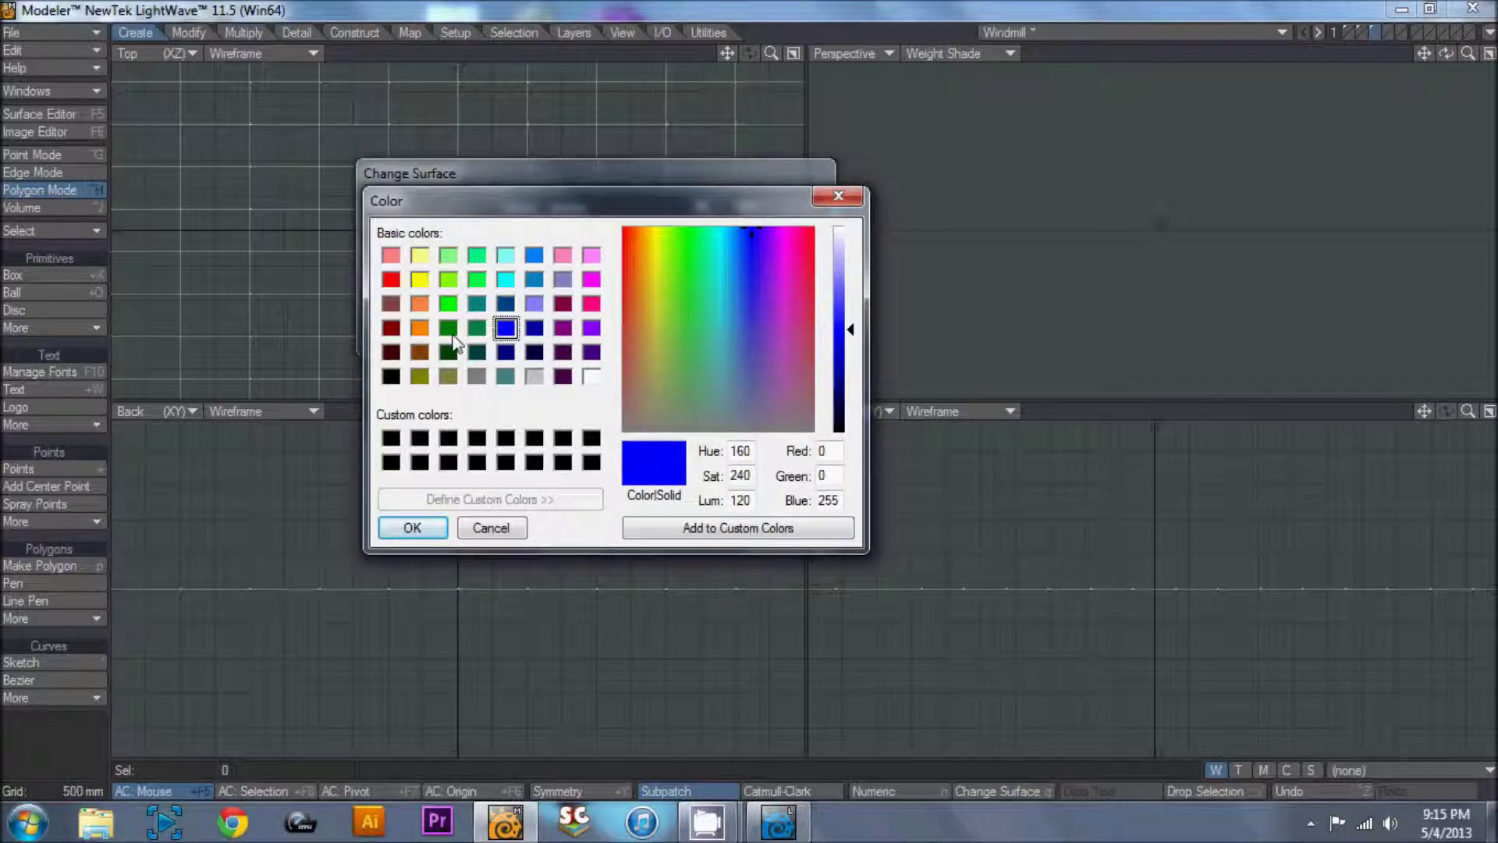
left_click(450, 328)
left_click(411, 526)
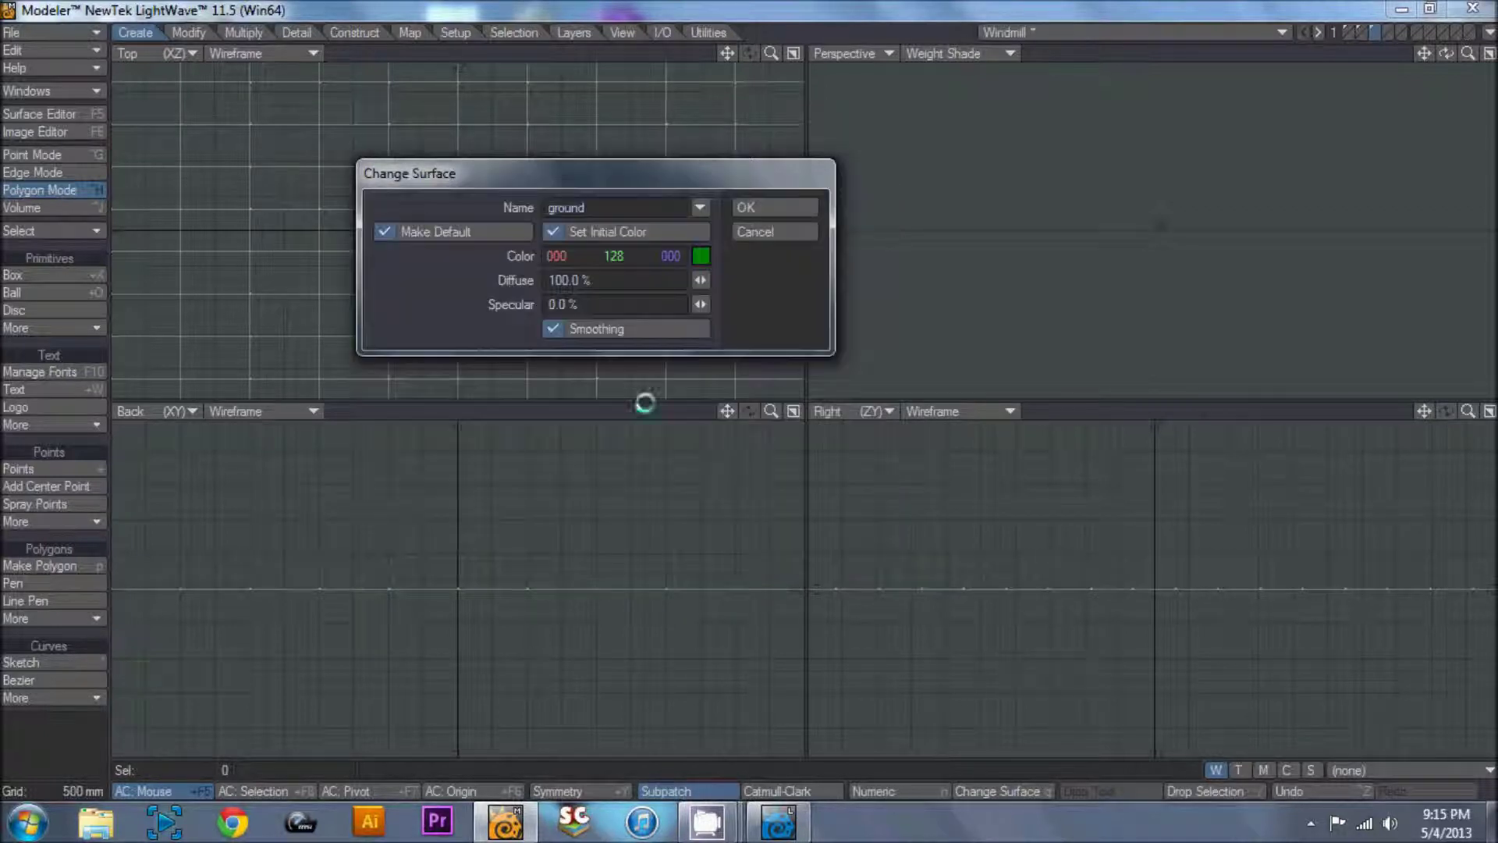
left_click(792, 208)
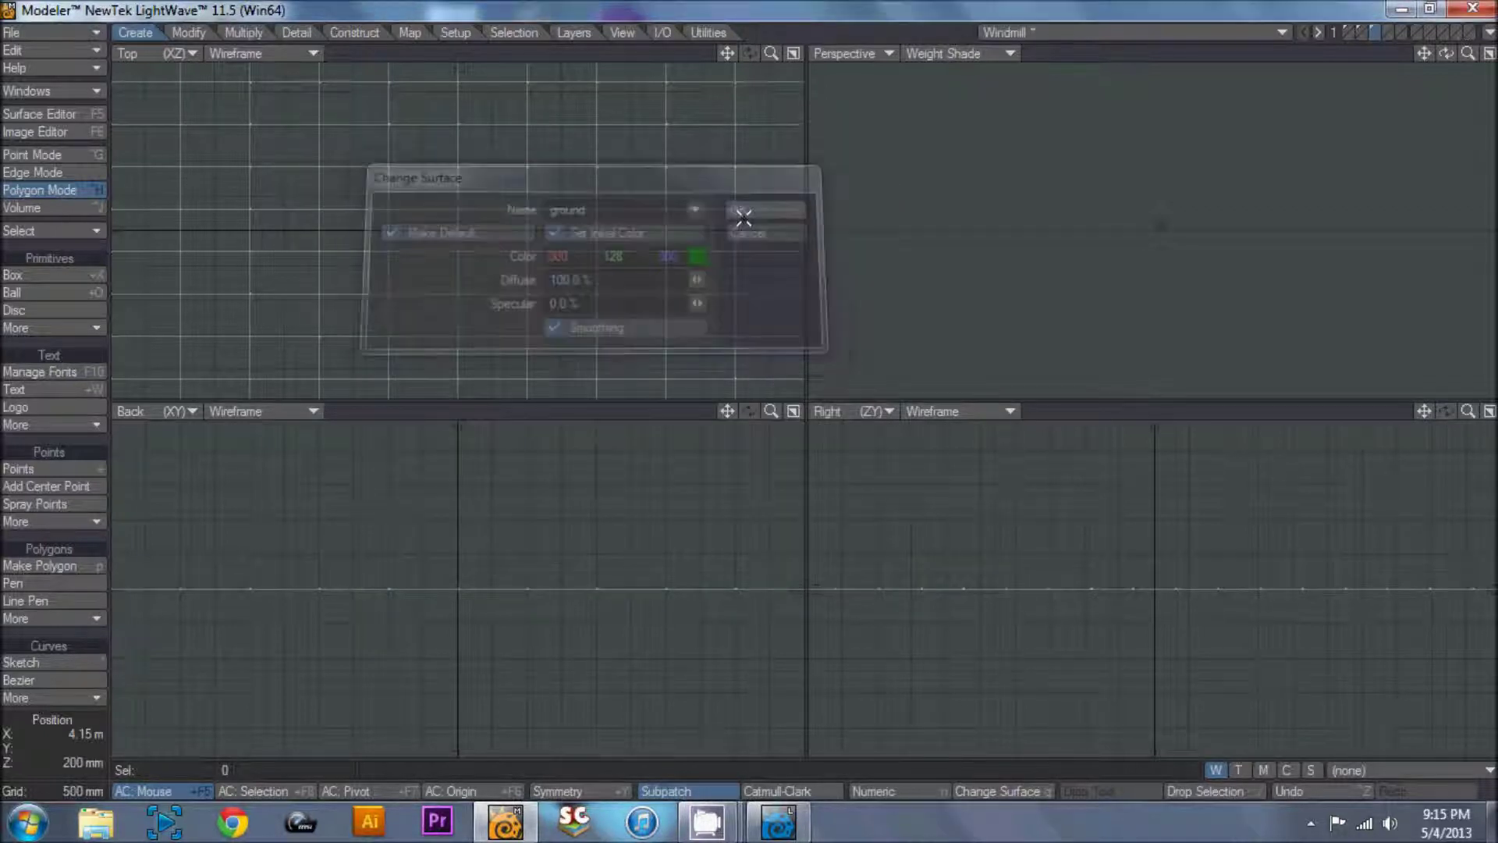
left_click(789, 821)
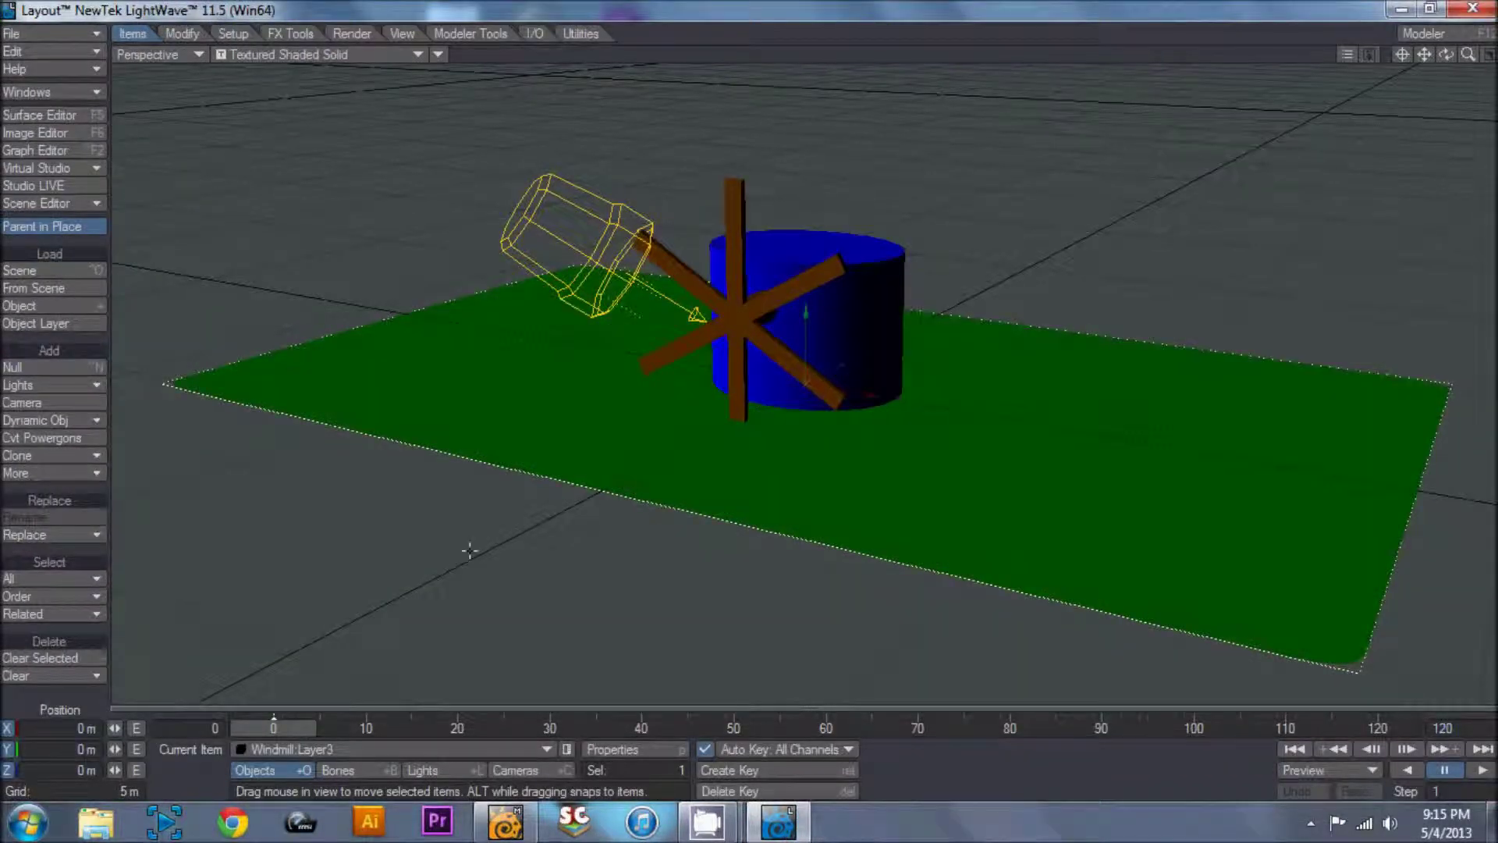
Orbit and zoom in on the brown blades in front of the blue tower.
left_click_drag(1446, 54, 1394, 57)
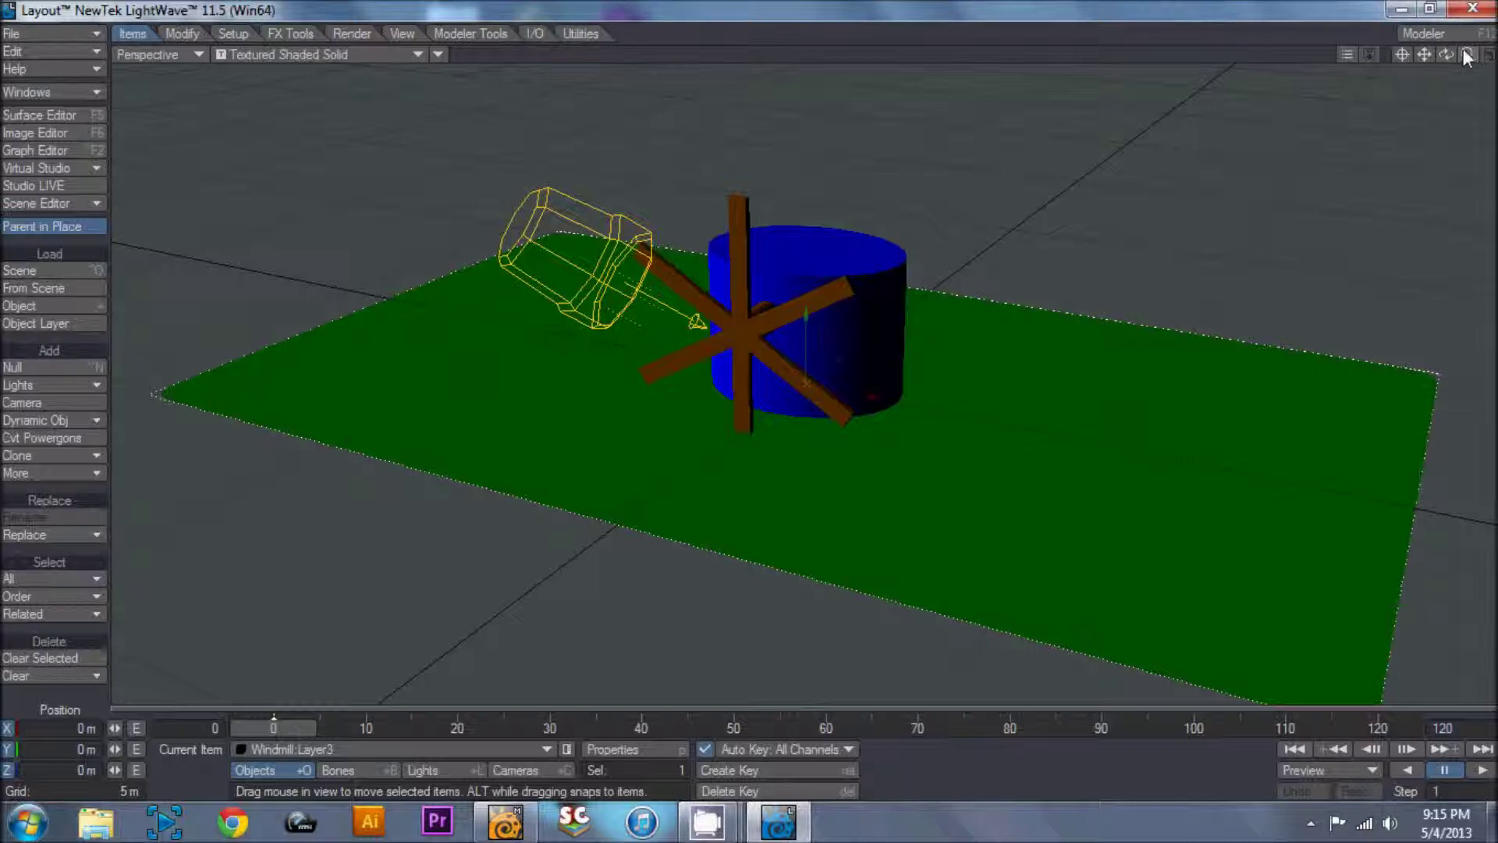
left_click_drag(1466, 56, 1472, 61)
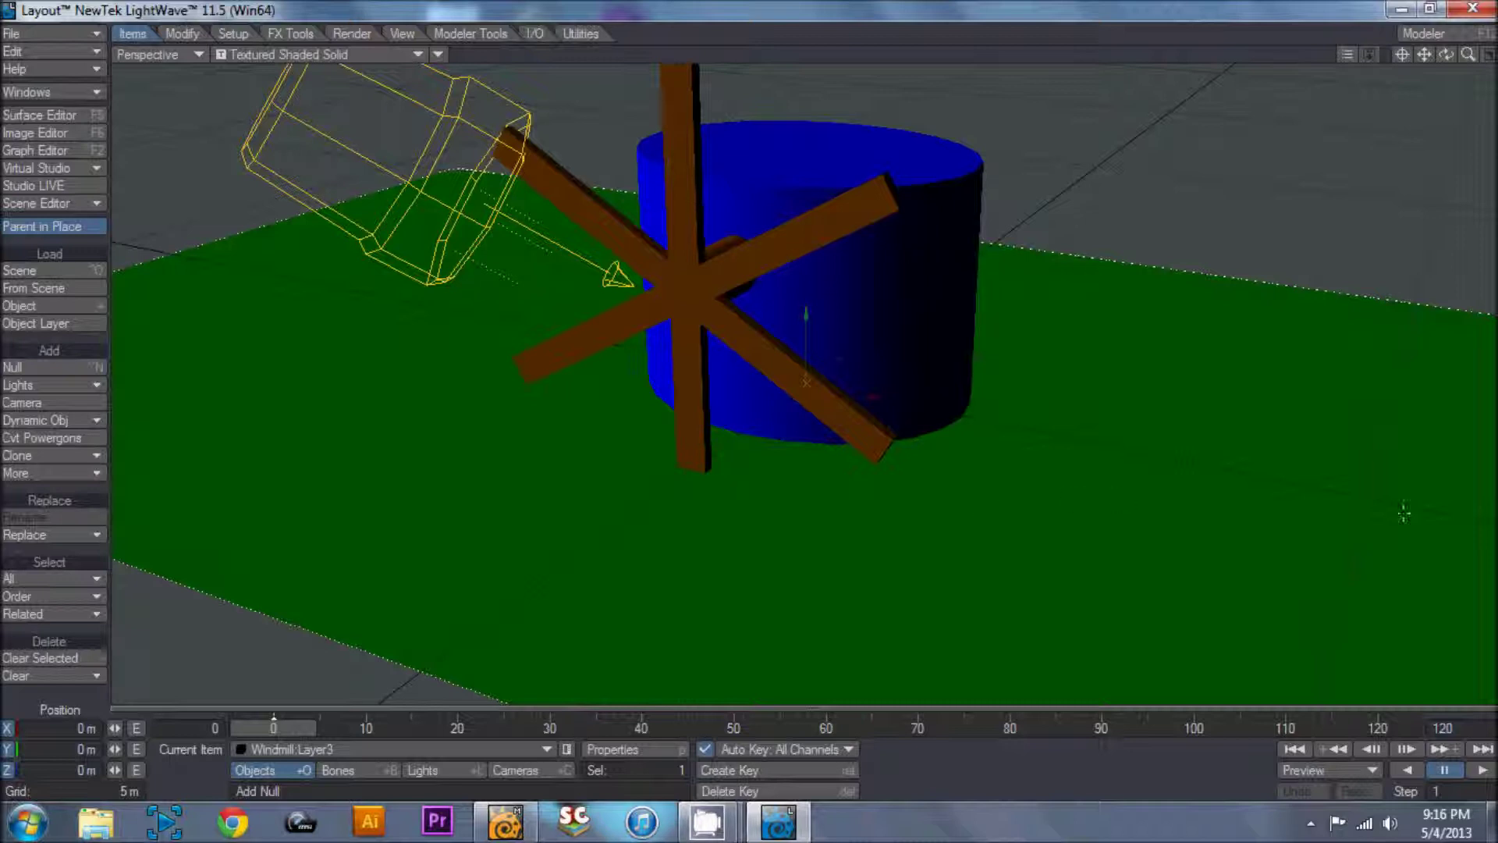
left_click(353, 751)
left_click(354, 737)
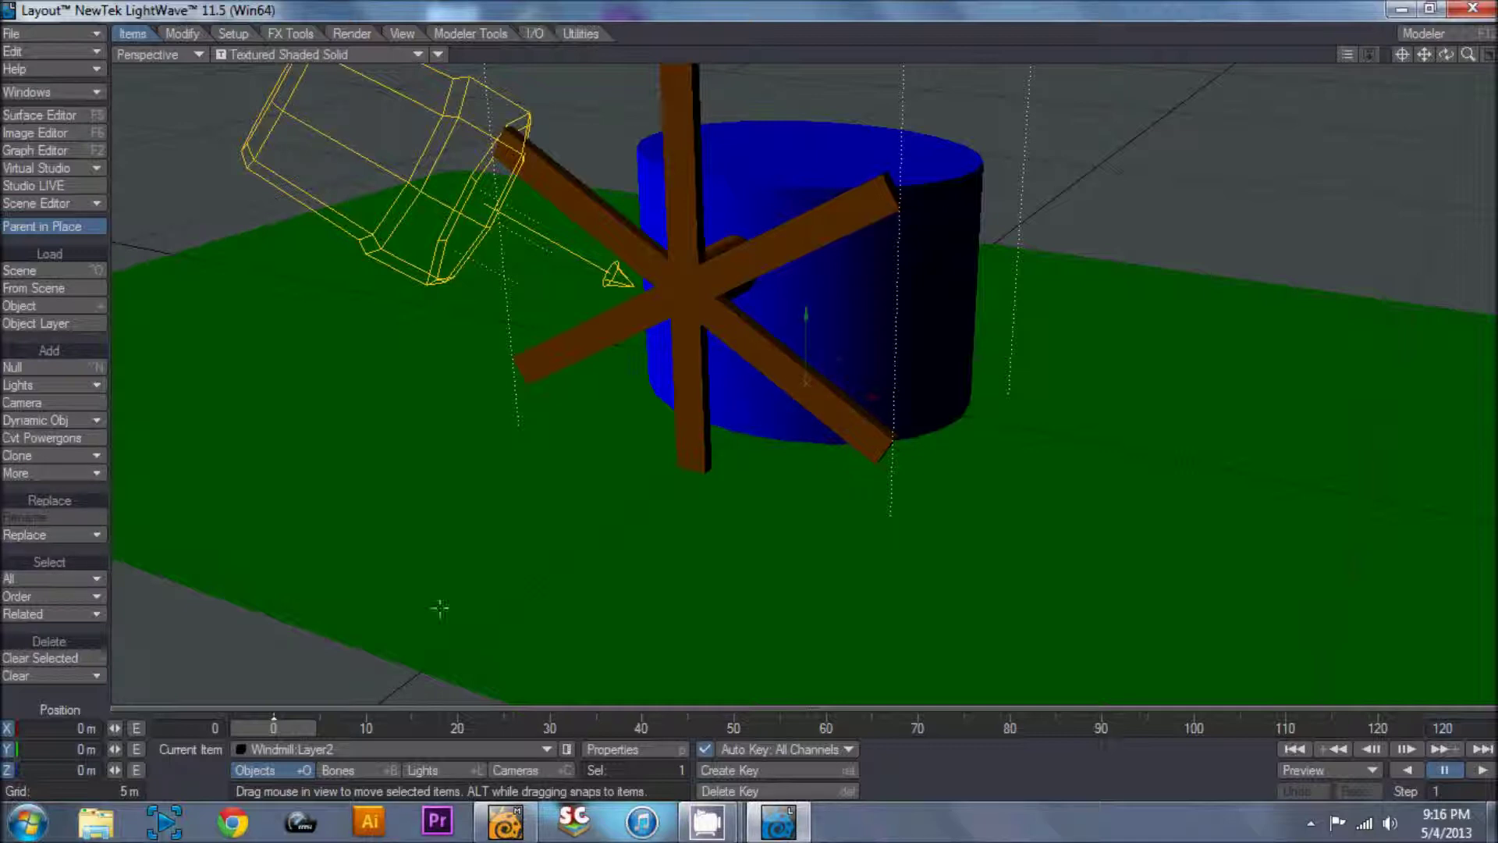
key("y")
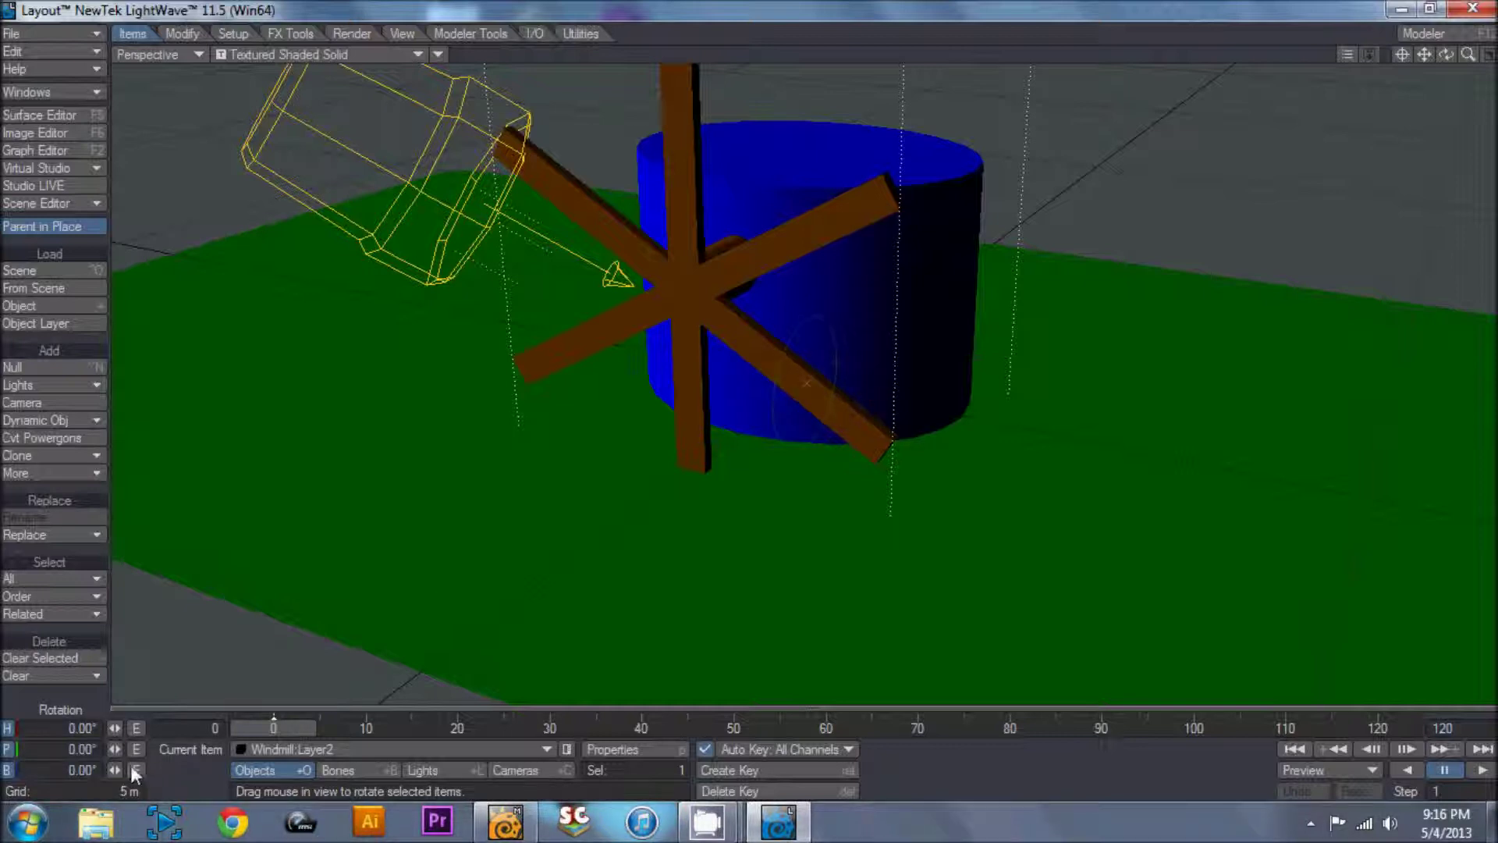
mouse_move(120, 768)
left_mouse_down()
mouse_move(180, 769)
mouse_move(70, 768)
mouse_move(234, 770)
mouse_move(62, 770)
mouse_move(114, 772)
left_mouse_up()
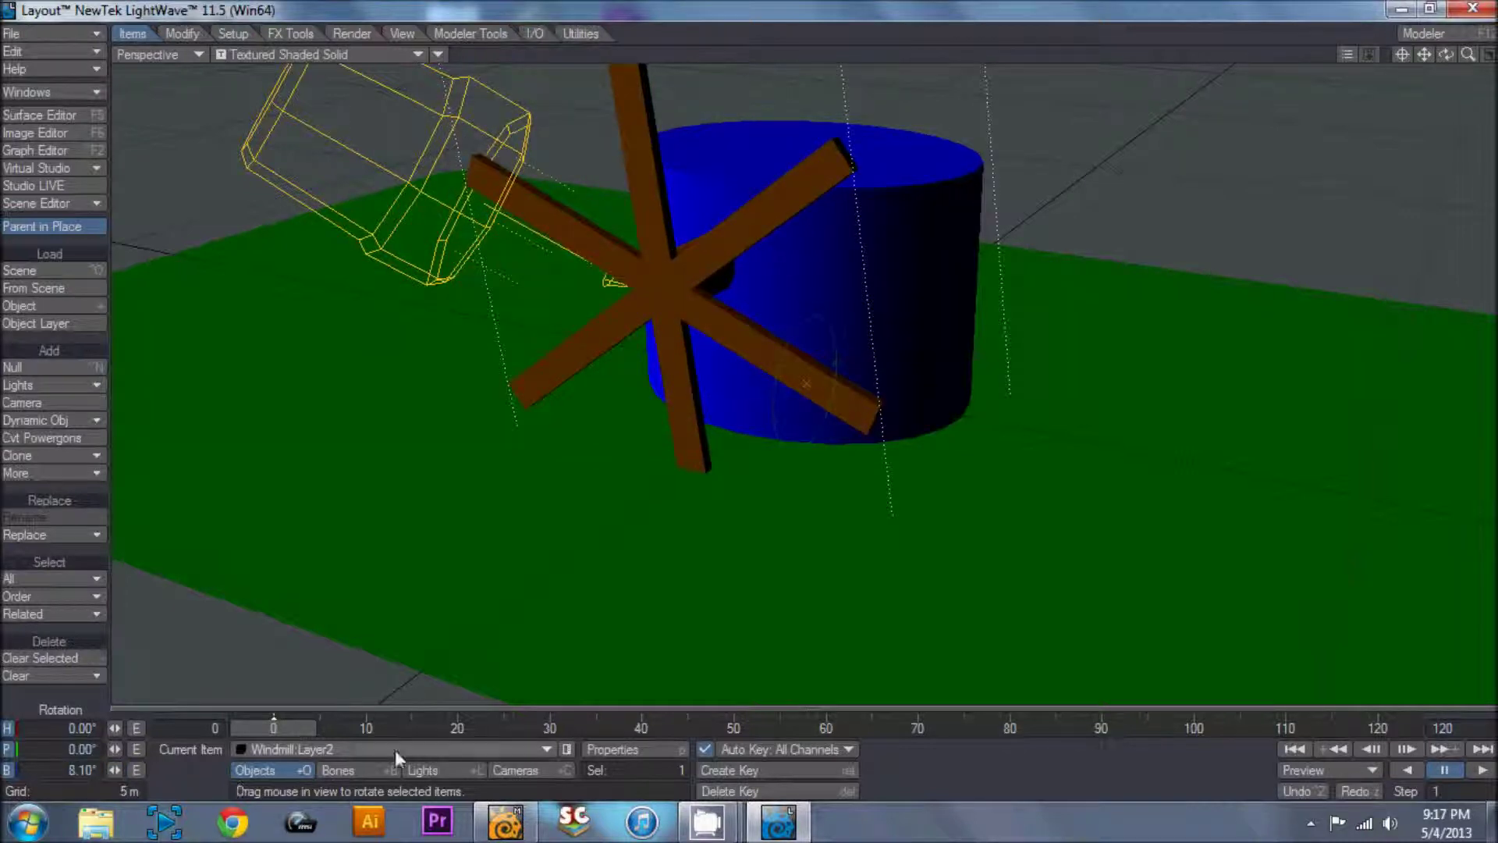
key("ctrl+z")
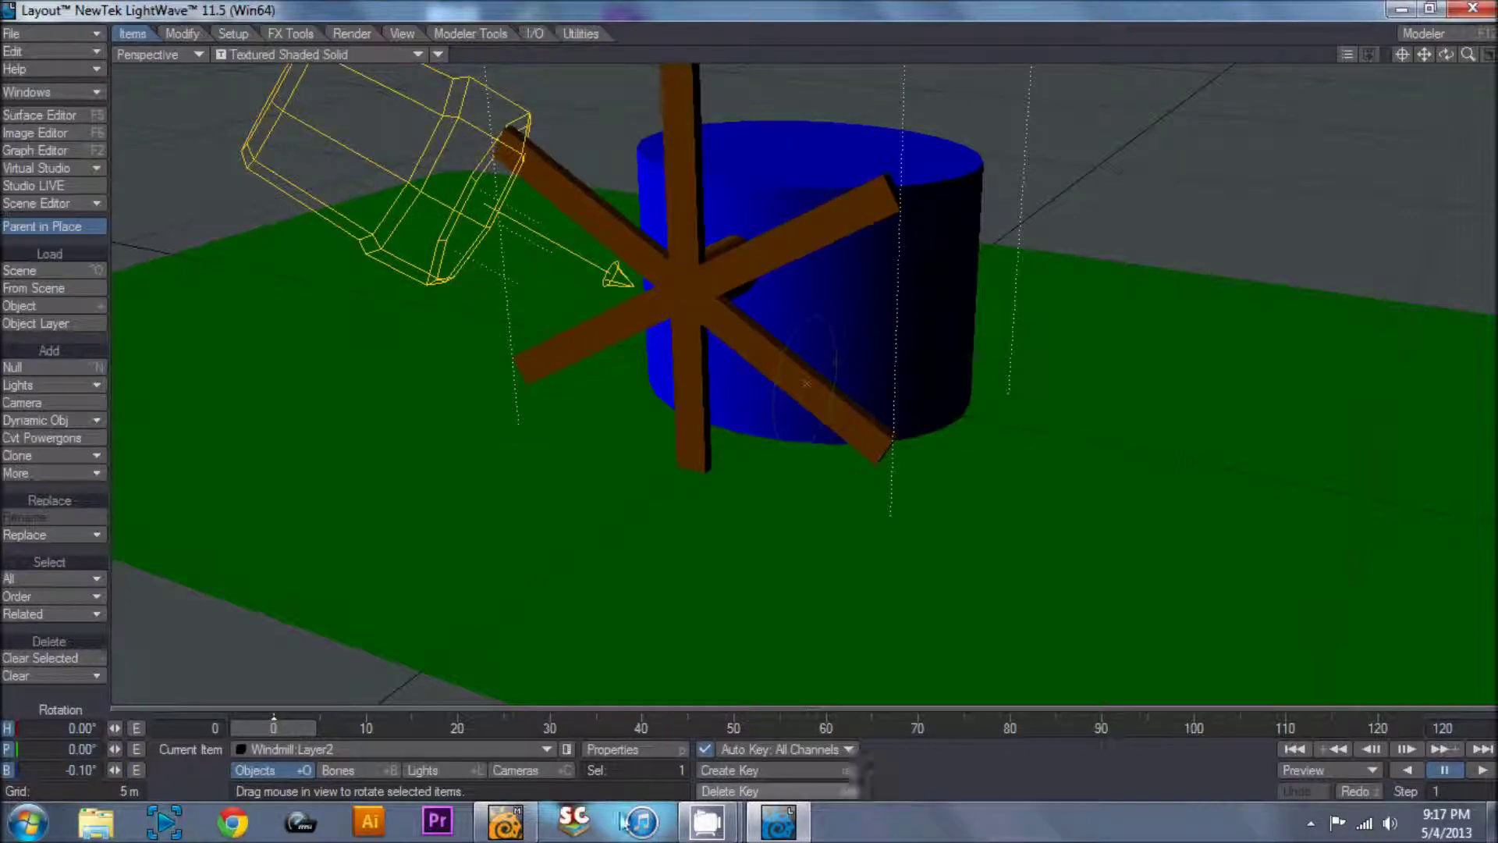
In Modeler, centre the blades layer's geometry on the origin with F2, then go back to Layout.
left_click(505, 821)
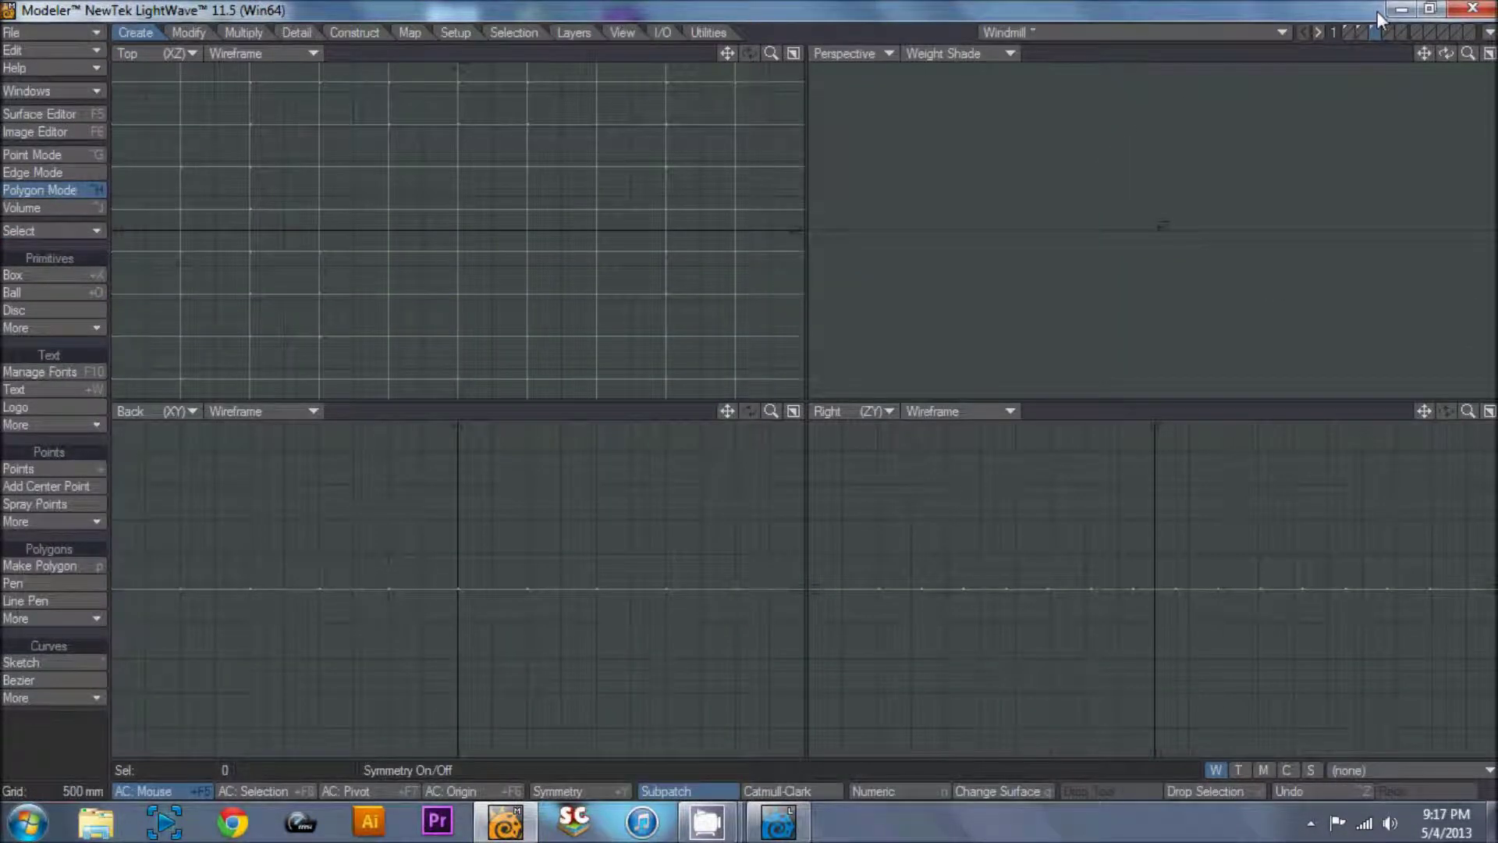
left_click(1363, 32)
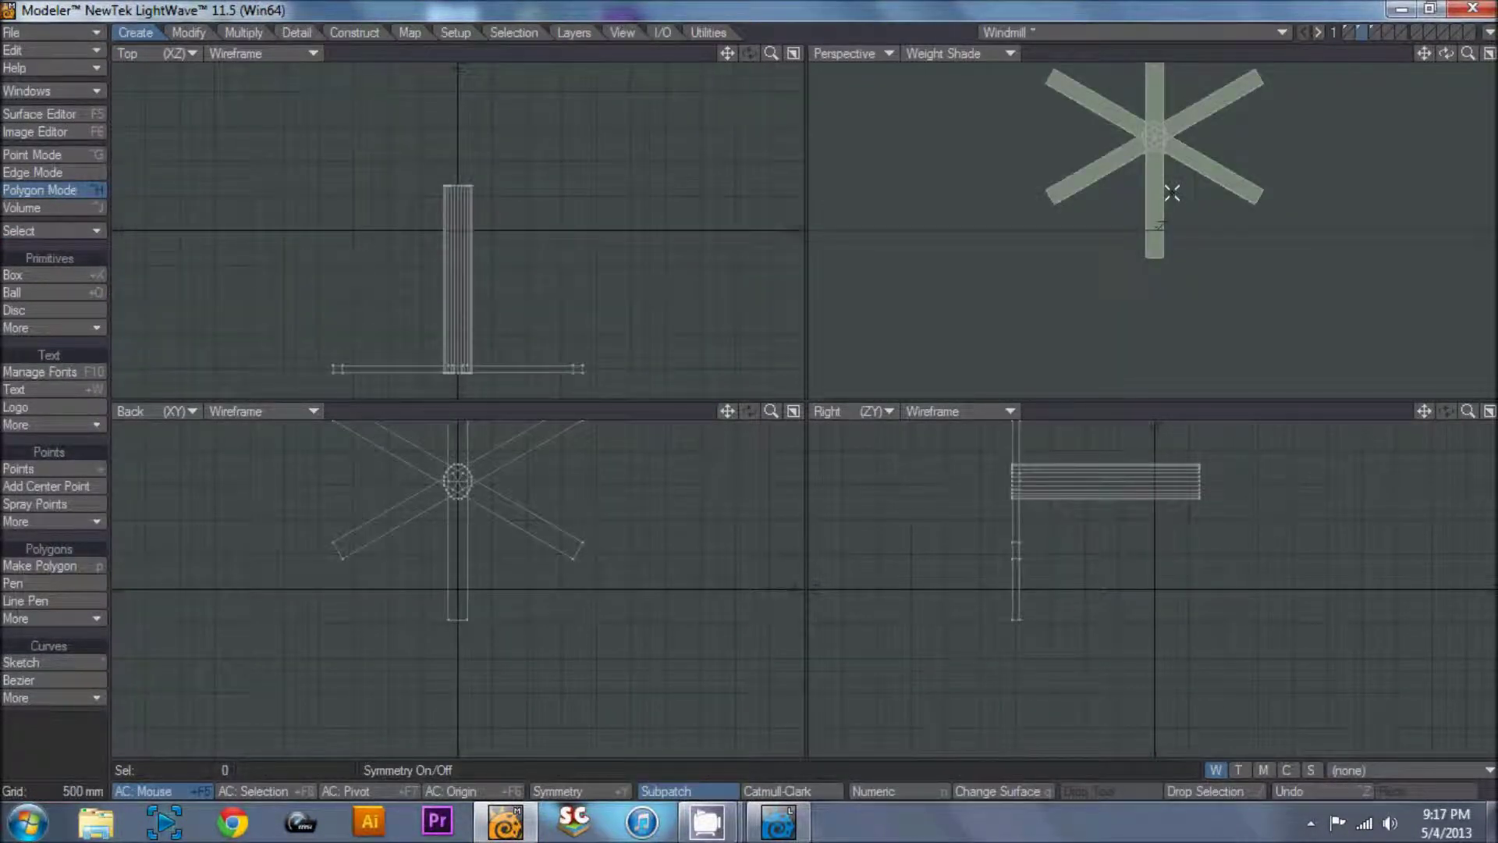
key("a")
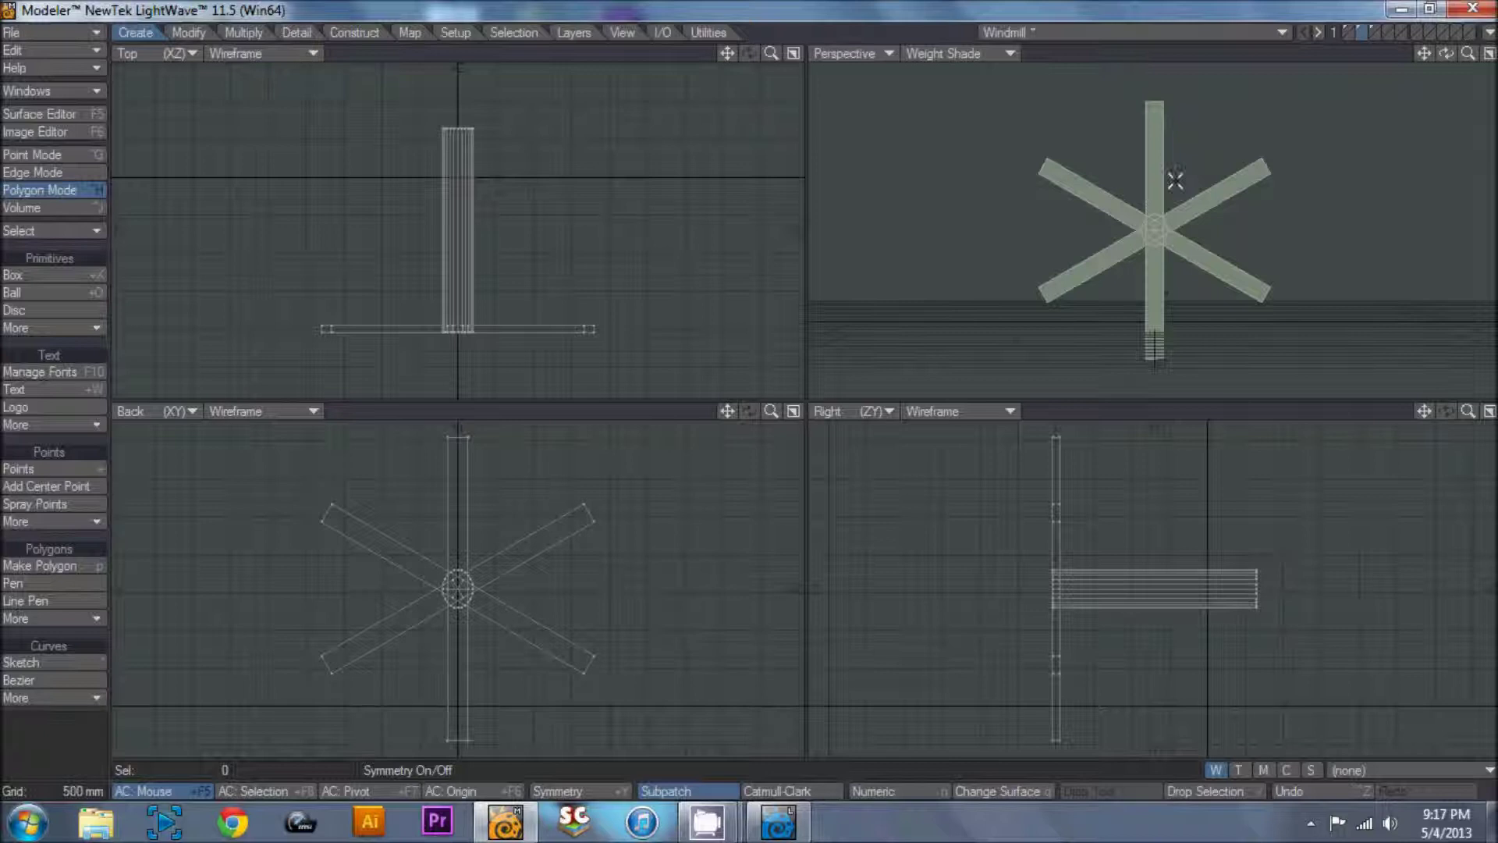
key("F2")
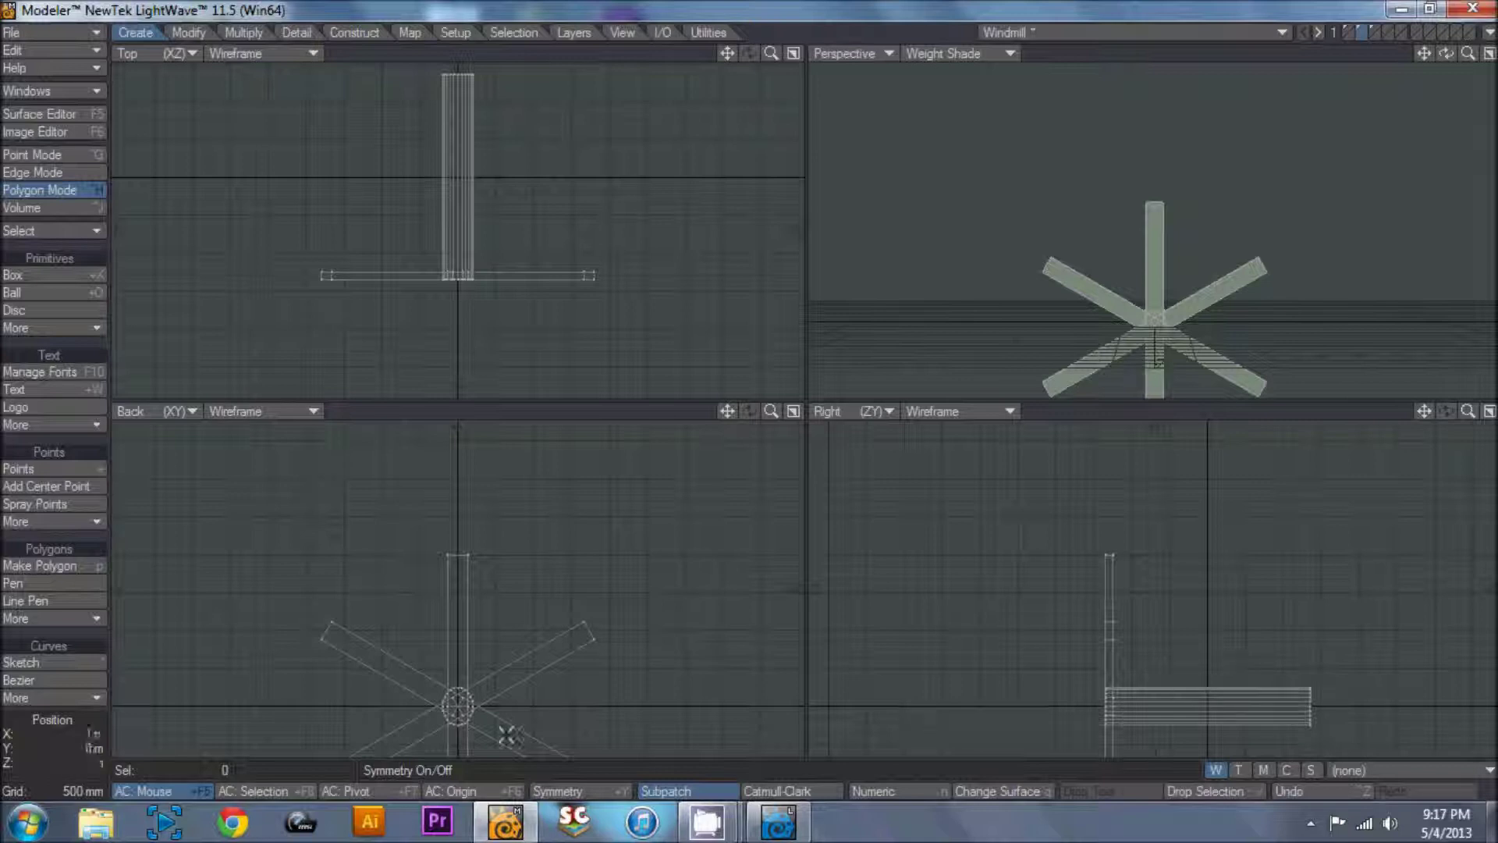
left_click(800, 823)
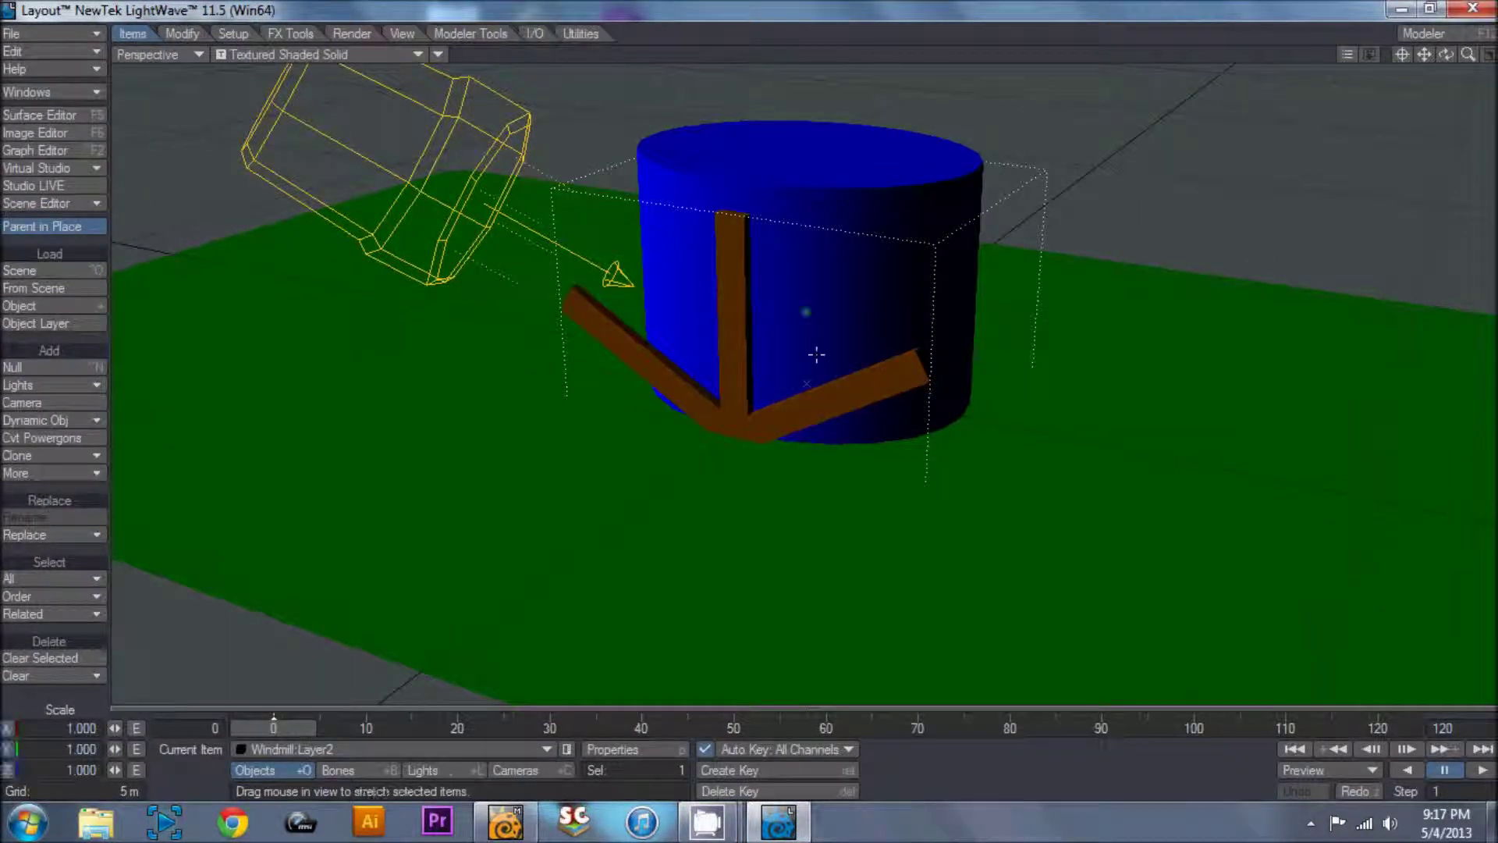
Move the blades up to hub height and forward onto the front of the tower.
key("t")
right_click_drag(750, 386, 848, 234)
left_click_drag(839, 216, 839, 269)
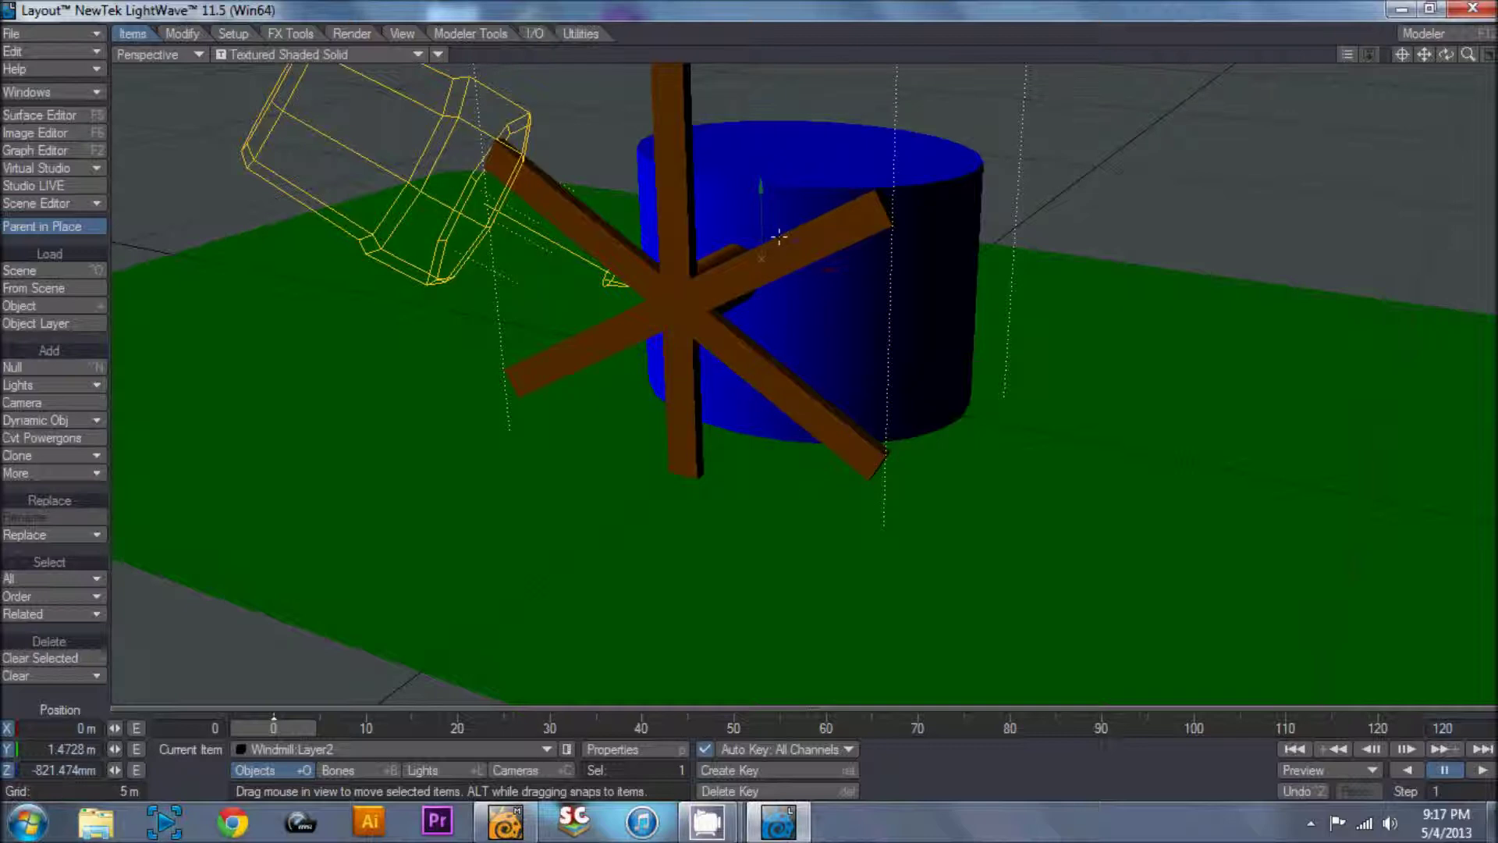
Rotate the blades to a -43.30° bank about their hub.
key("y")
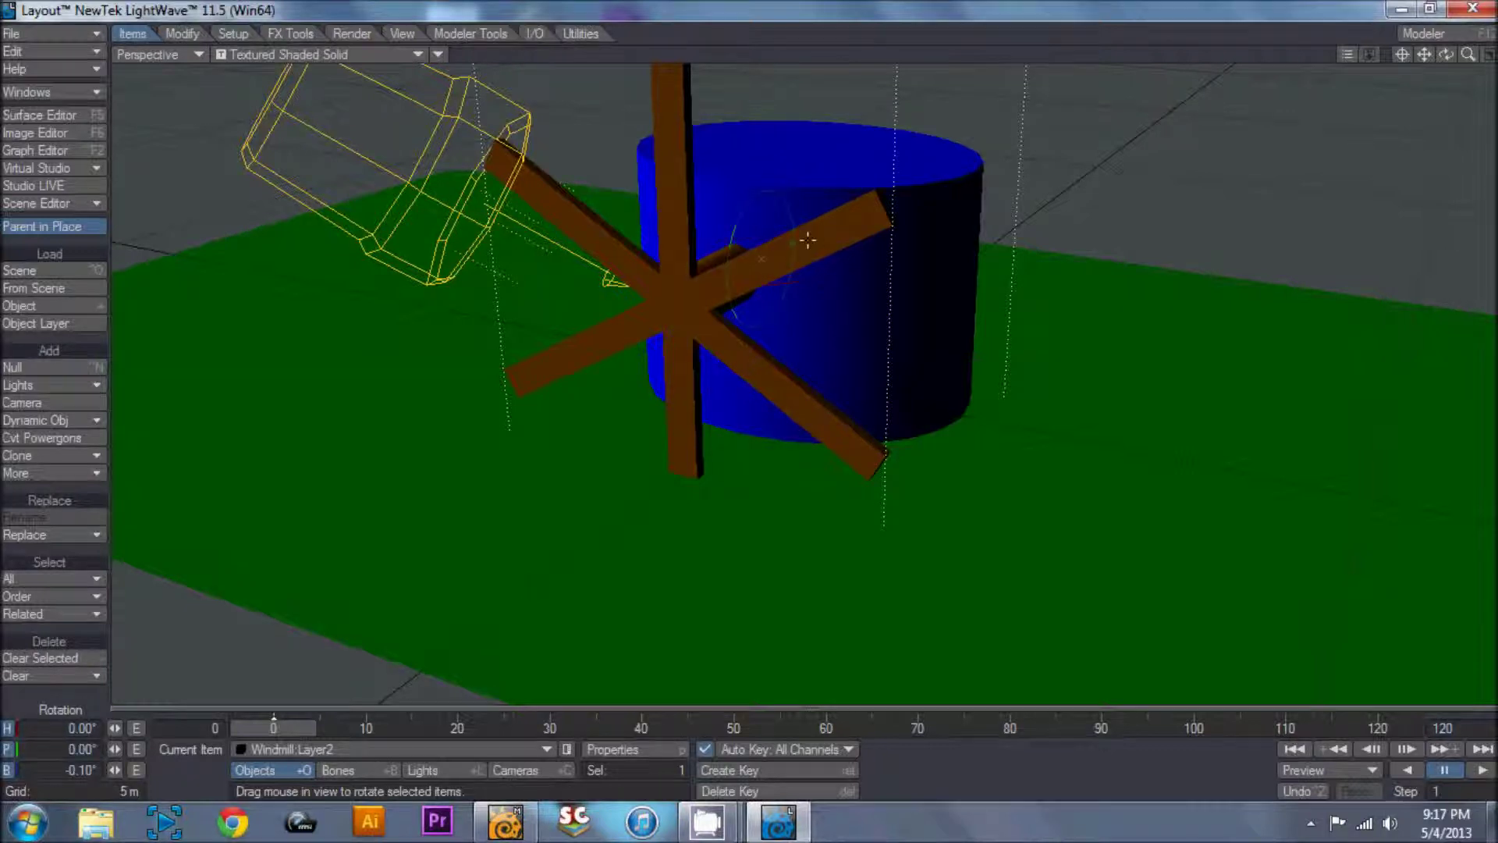
left_click_drag(808, 240, 837, 243)
key("ctrl+z")
mouse_move(116, 771)
left_mouse_down()
mouse_move(187, 771)
mouse_move(136, 771)
left_mouse_up()
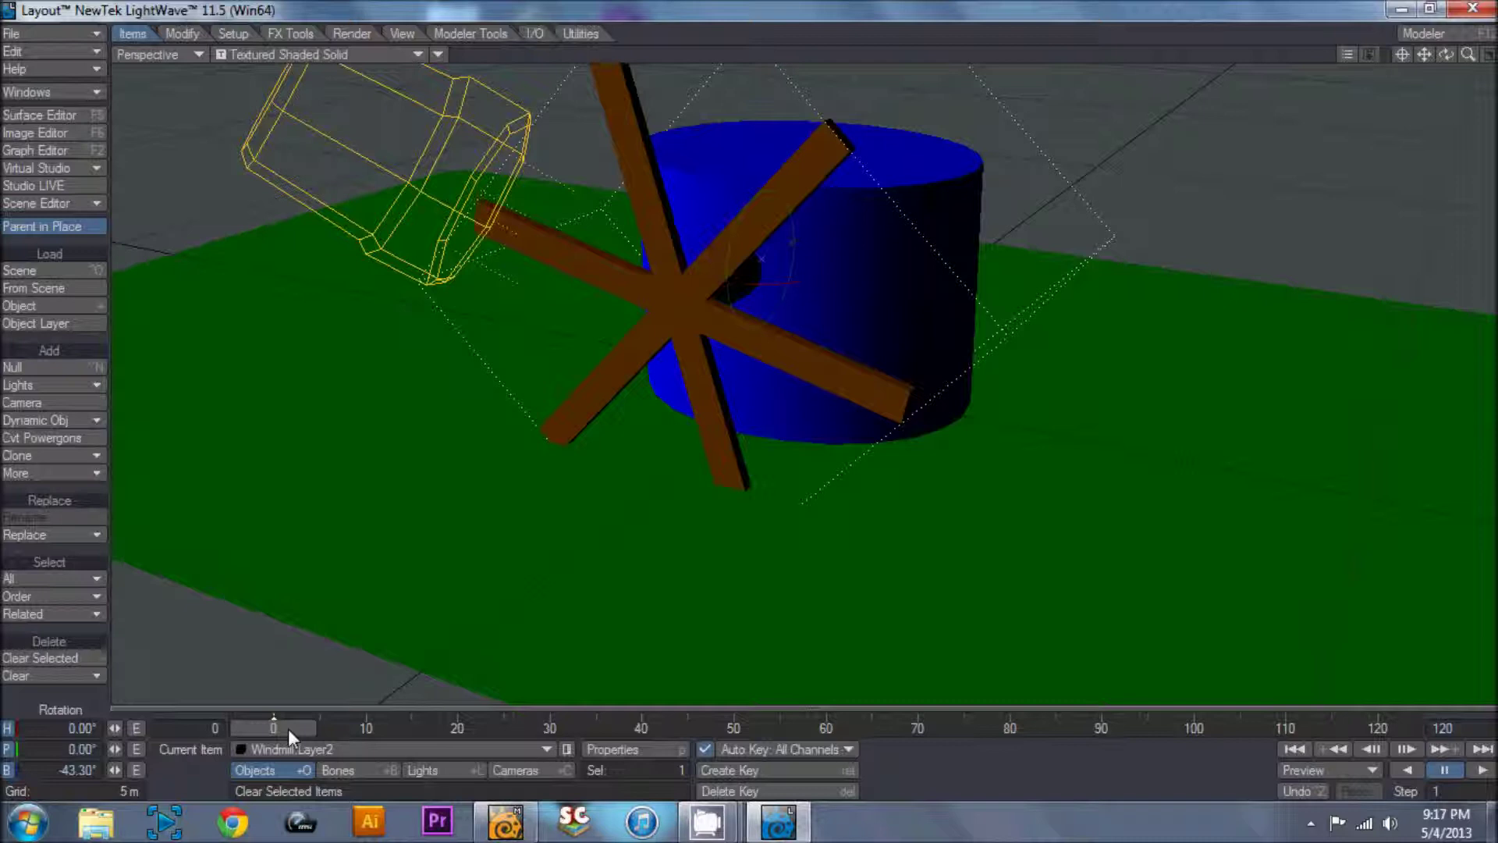
Set the rotor's bank to 0° and then key it at 360°.
left_click(78, 770)
type("0")
key("Return")
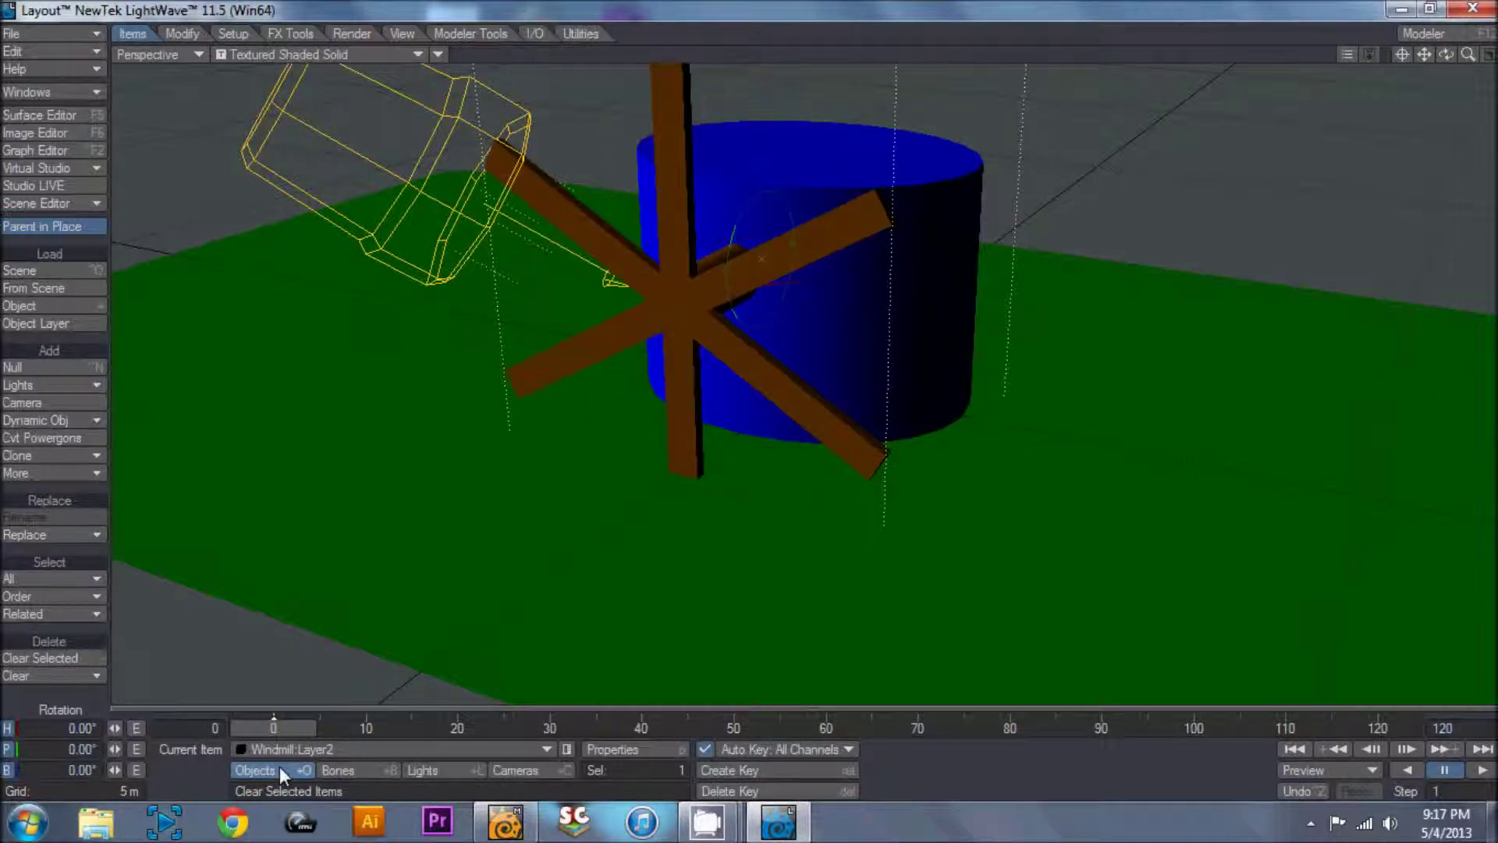
left_click(74, 769)
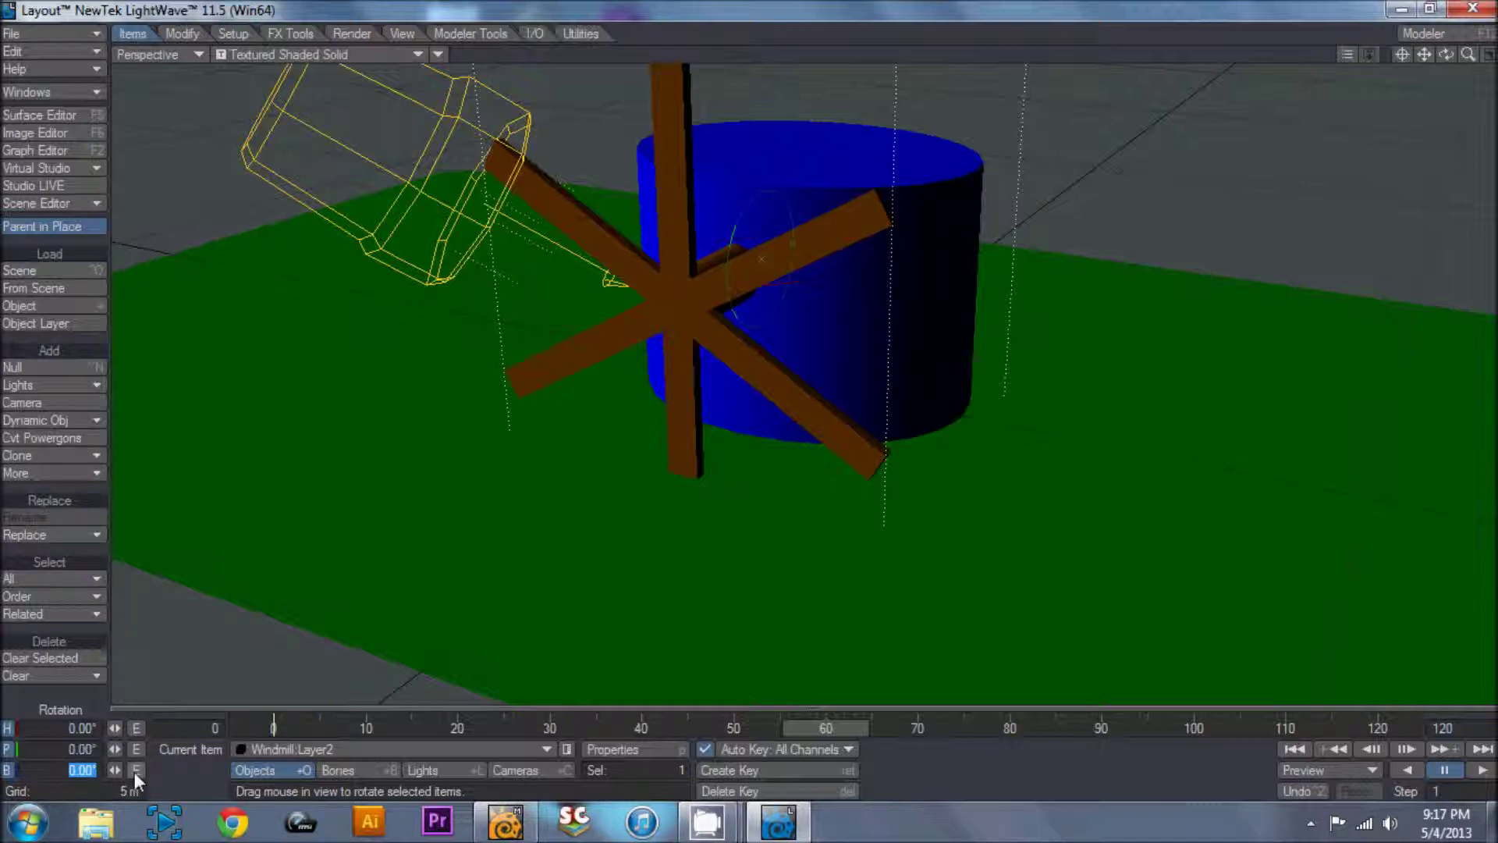
type("360")
key("Return")
Step through frames 32, 7, 47 and 59 to check the blade spin.
key("Left")
key("Left")
key("Left")
key("Left")
key("Left")
key("Left")
key("Left")
key("Left")
key("Left")
key("Left")
key("Left")
key("Left")
key("Left")
key("Left")
key("Left")
key("Left")
key("Left")
key("Left")
key("Left")
key("Left")
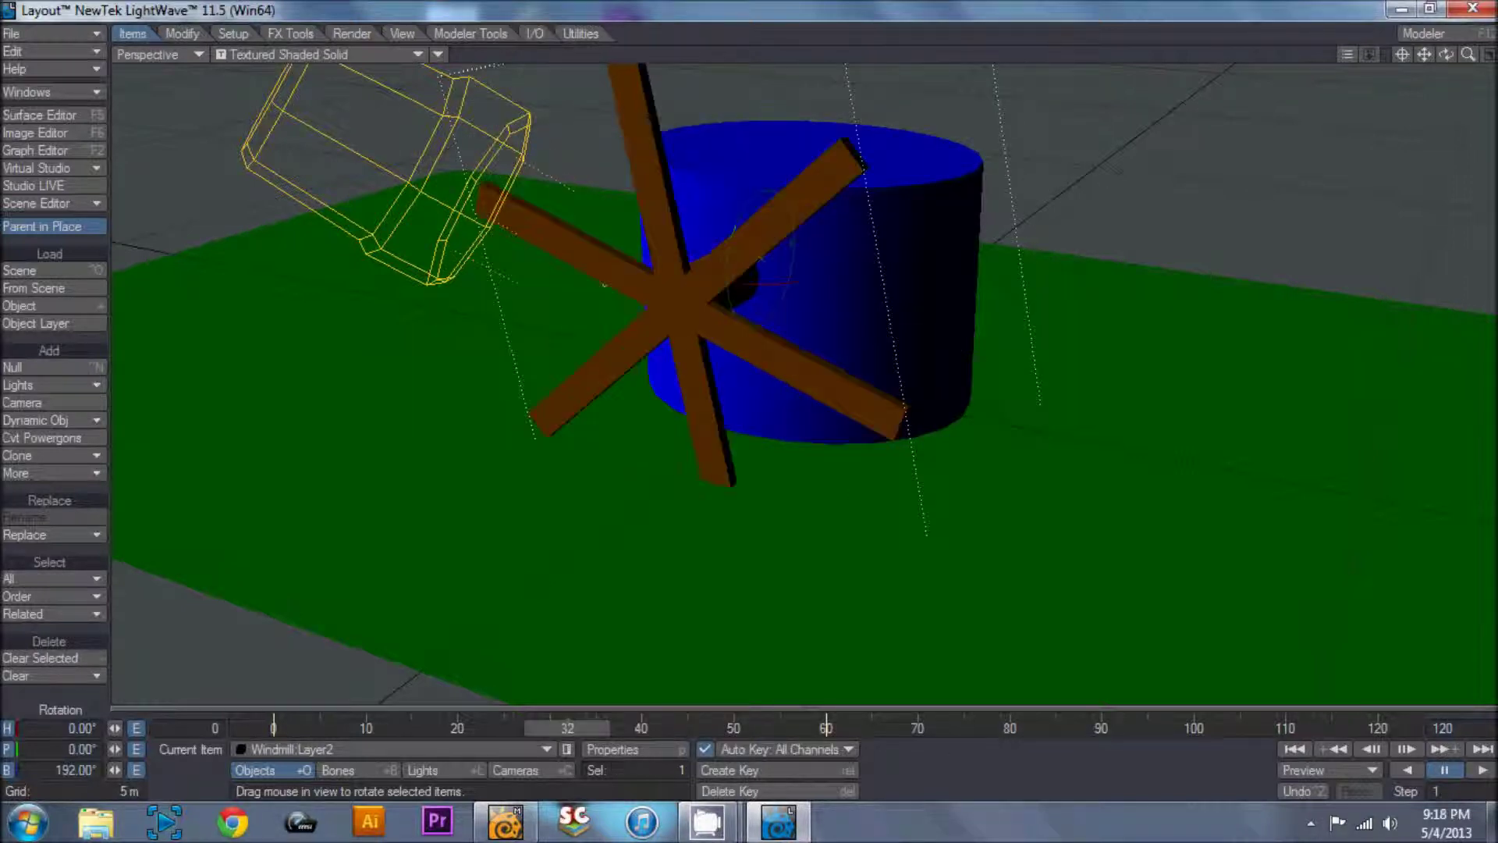
key("Left")
key("Left")
key("Left")
key("Left")
key("Left")
key("Left")
key("Left")
key("Left")
key("Left")
key("Left")
key("Left")
key("Left")
key("Left")
key("Left")
key("Left")
key("Left")
key("Left")
key("Left")
key("Left")
key("Left")
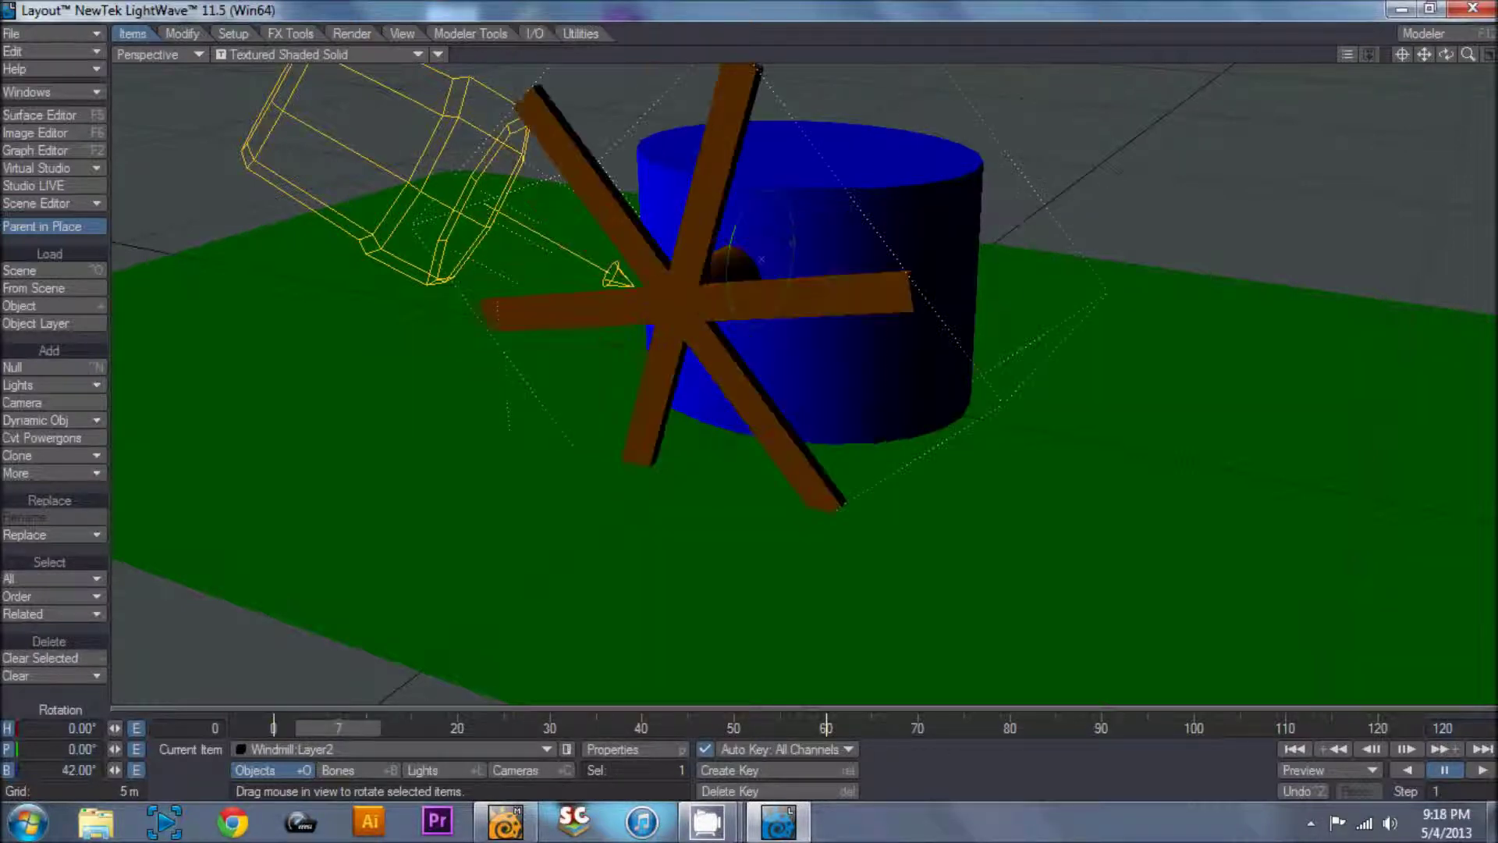
key("Right")
key("Right")
key("Right")
key("Right")
key("Right")
key("Right")
key("Right")
key("Right")
key("Right")
key("Right")
key("Right")
key("Right")
key("Right")
key("Right")
key("Right")
key("Right")
key("Right")
key("Right")
key("Right")
key("Right")
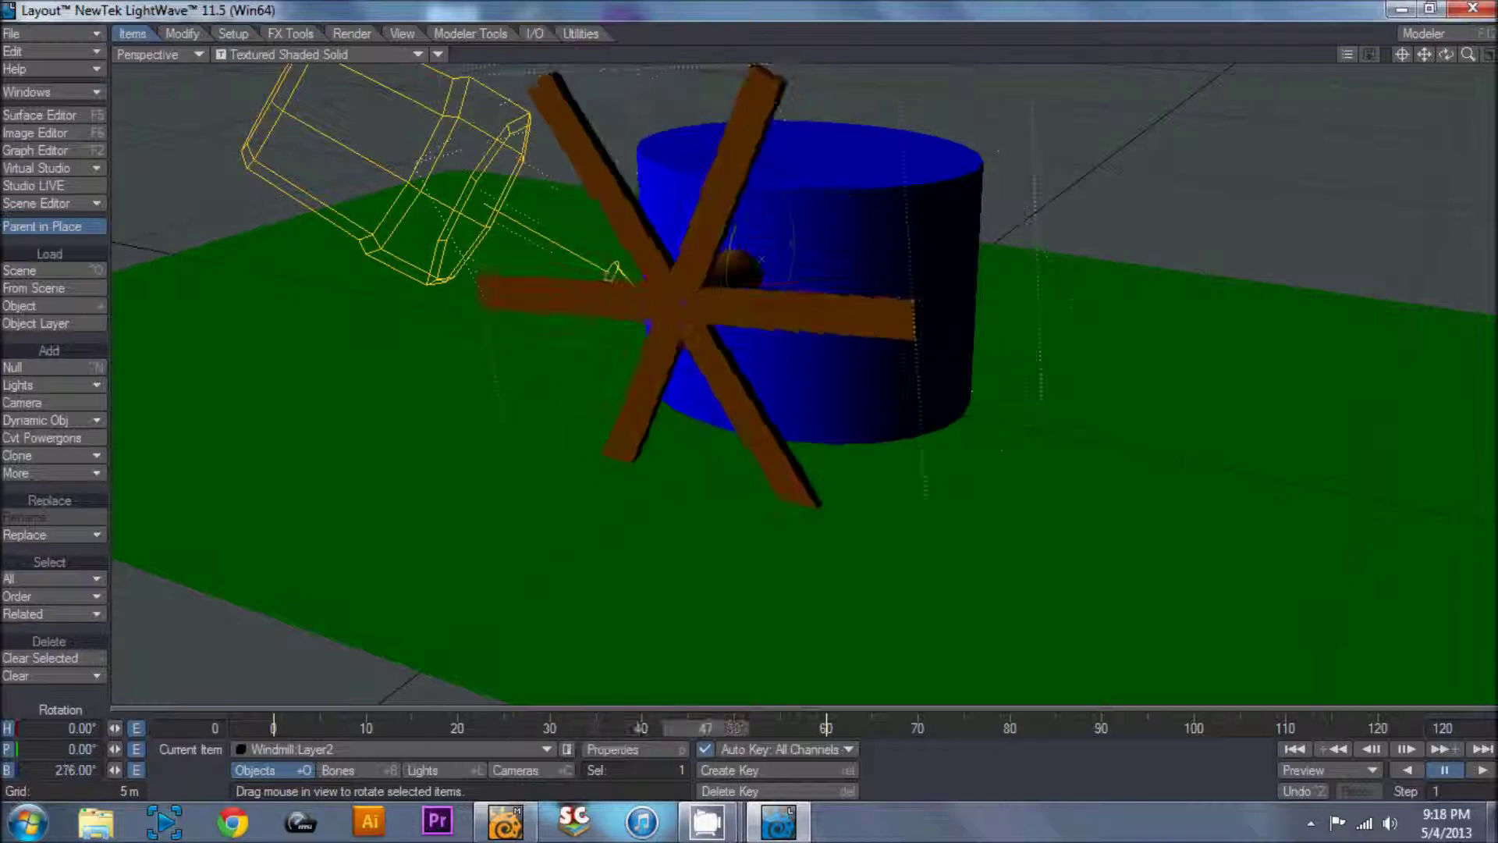
key("Right")
key("Right")
key("Right")
key("Right")
key("Right")
key("Right")
key("Right")
key("Right")
key("Right")
key("Right")
key("Right")
key("Right")
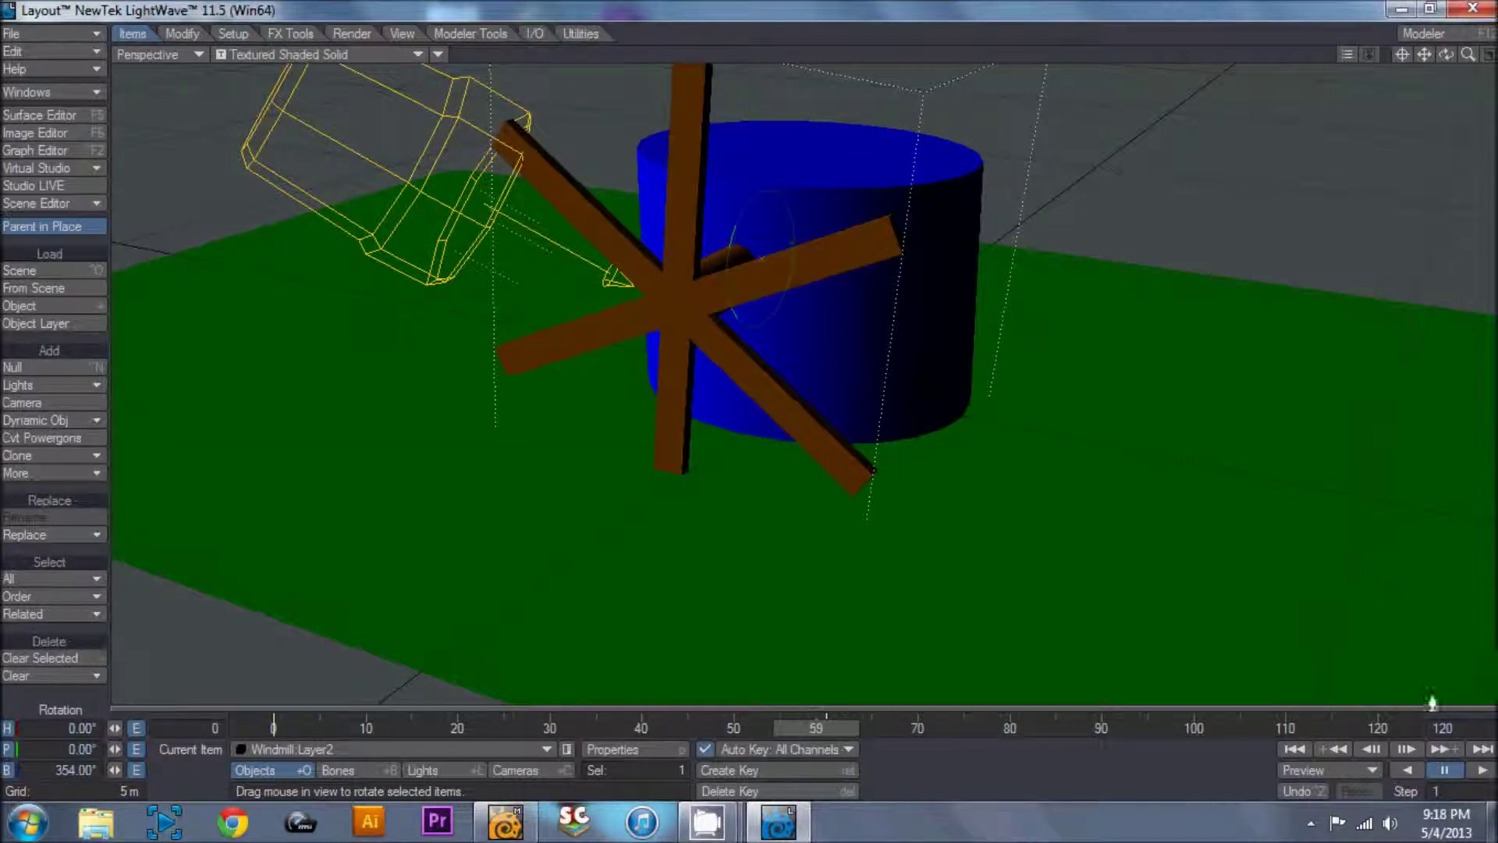
Set the scene's last frame to 300 and stop playback at frame 0.
left_click(1442, 728)
type("300")
key("Return")
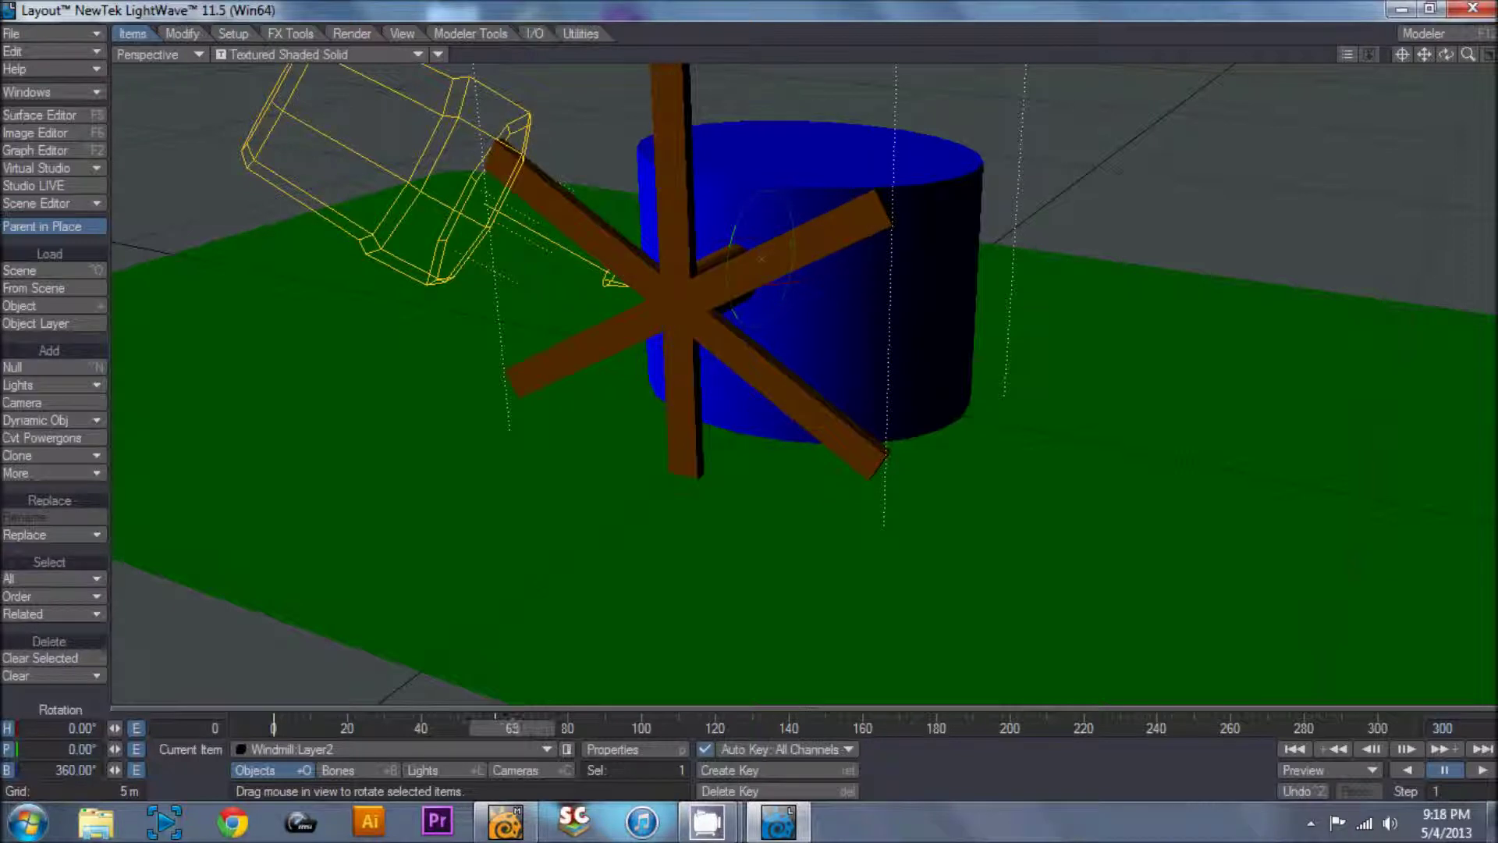
left_click(273, 727)
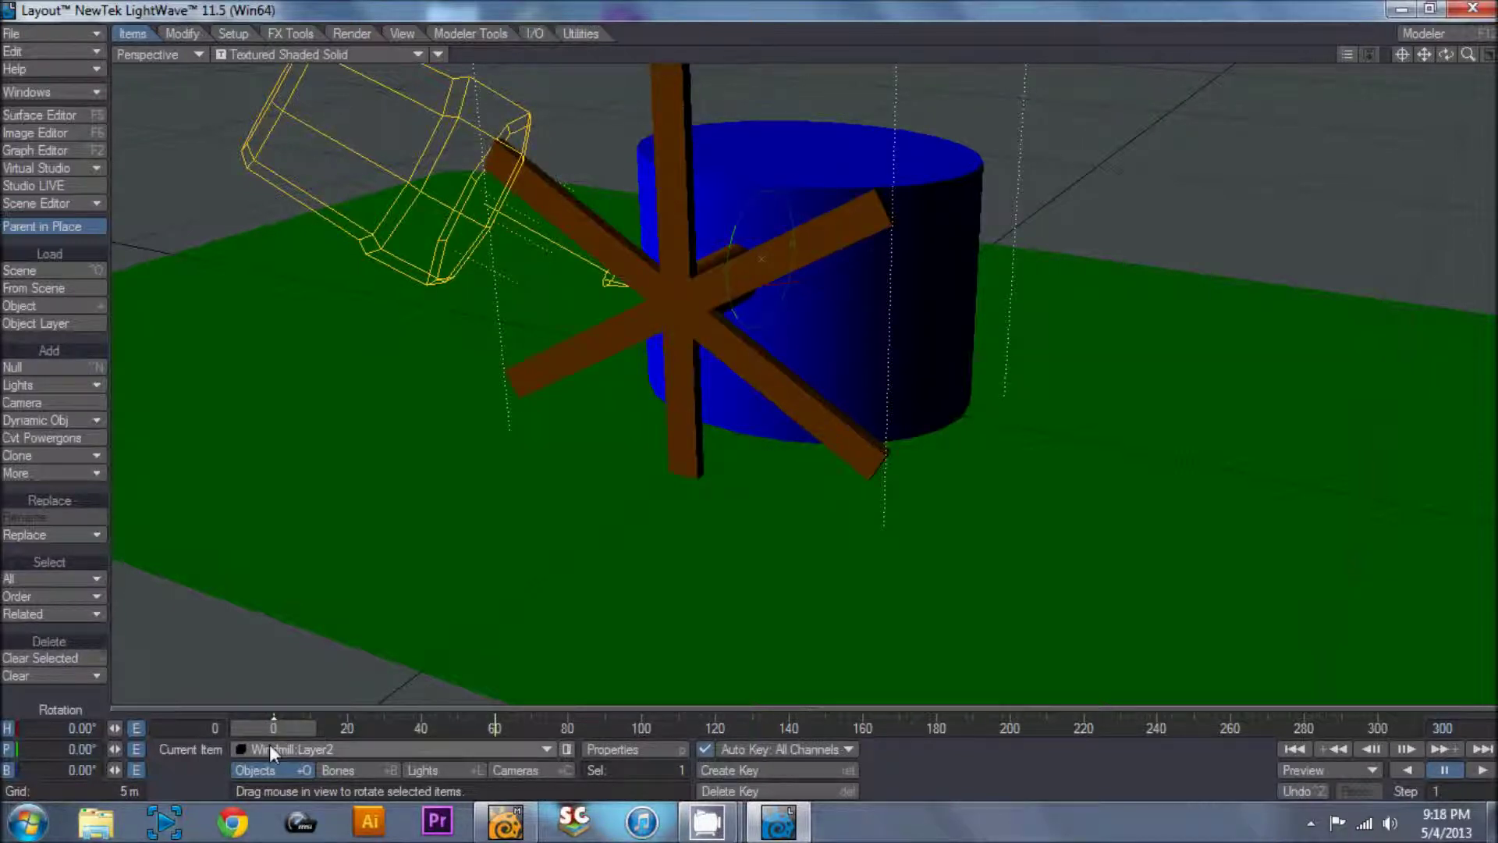
left_click(134, 771)
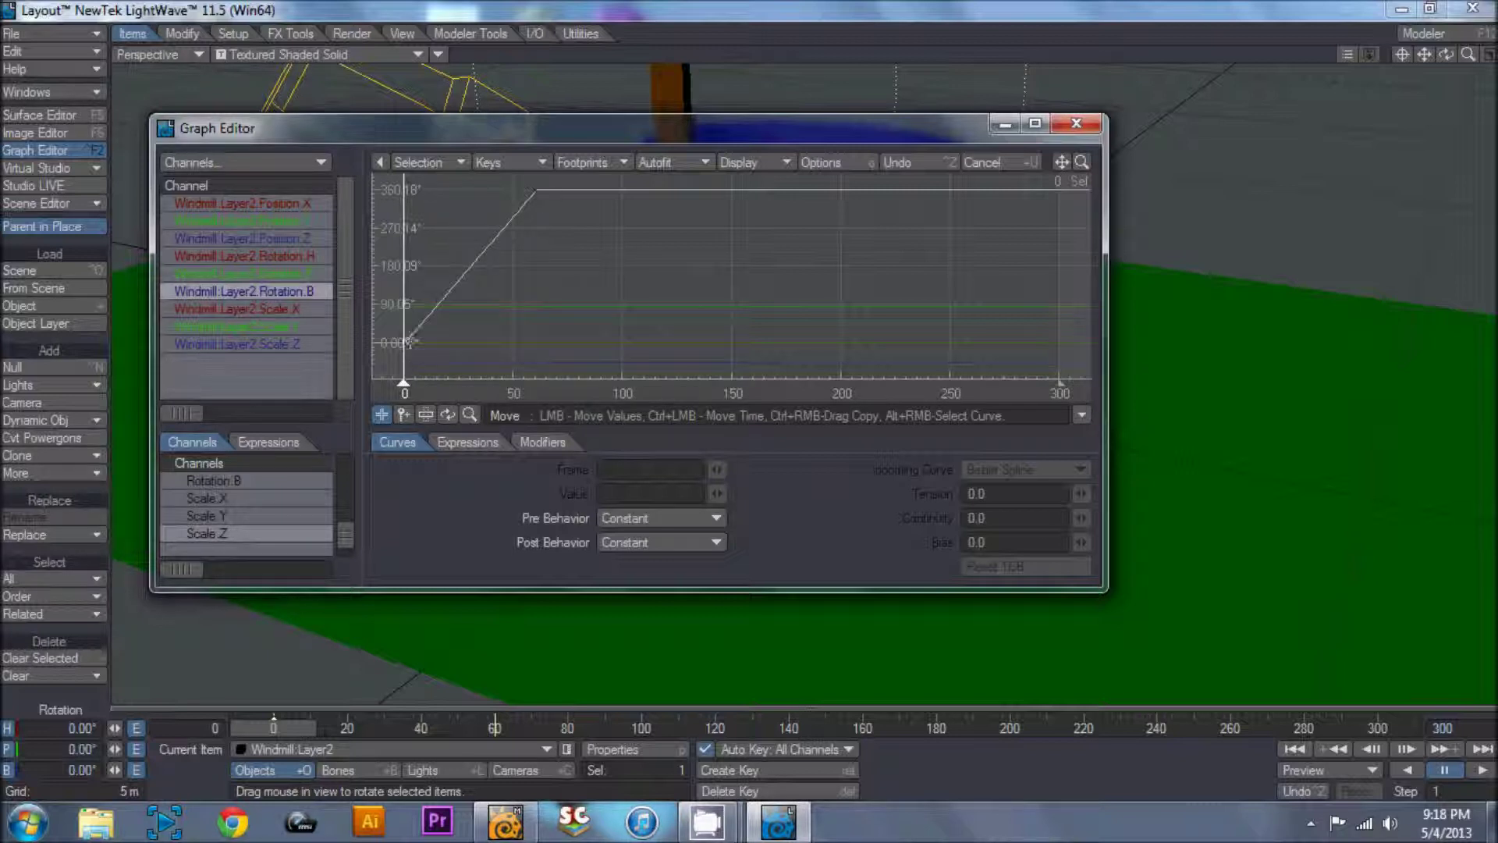
Set the B curve's Pre and Post Behavior to Offset Repeat, zoom out, and close the Graph Editor.
mouse_move(536, 189)
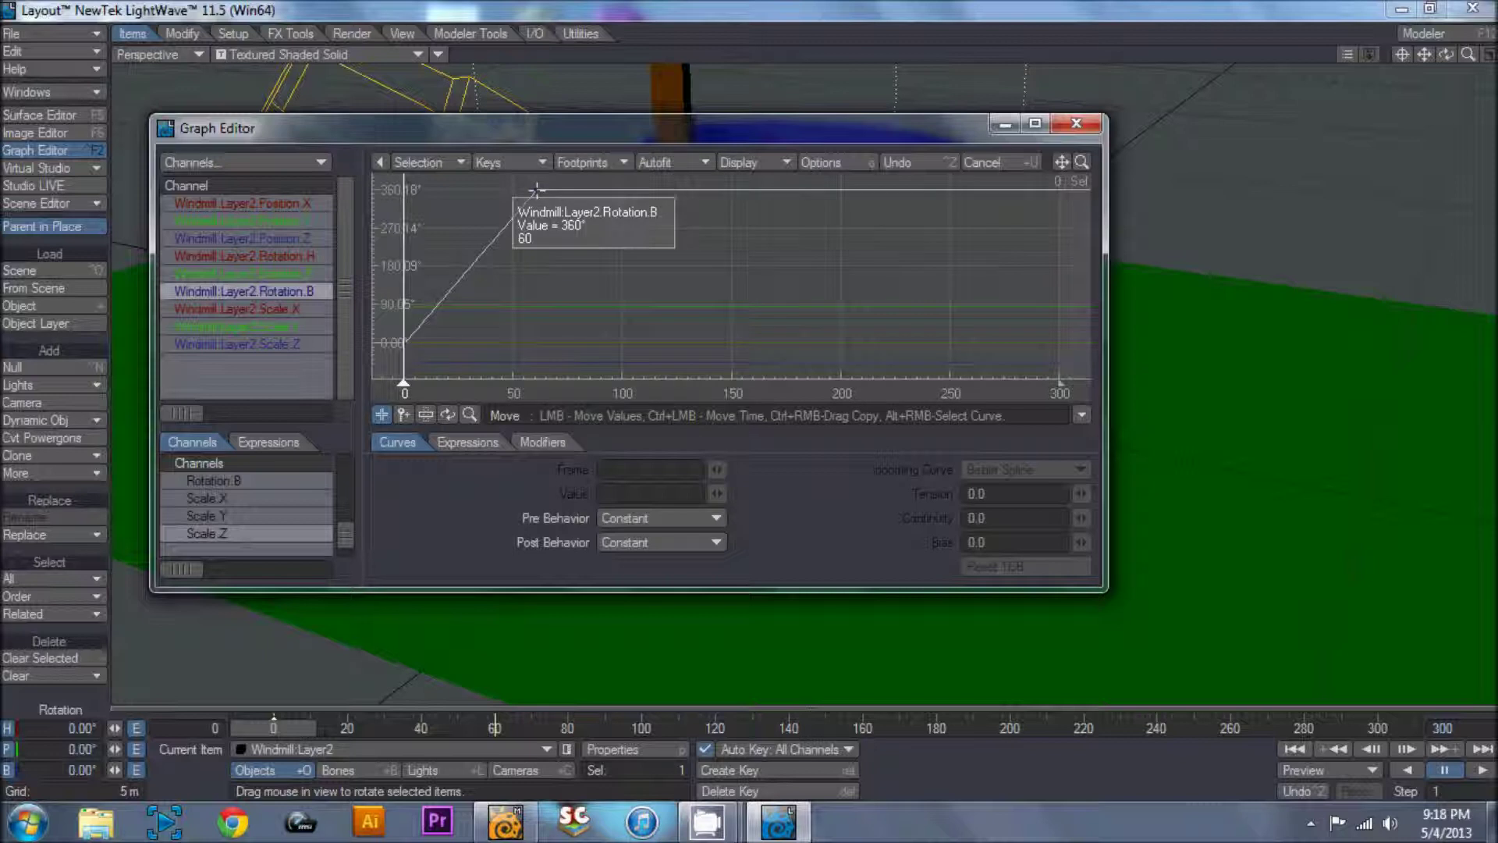
left_click(680, 526)
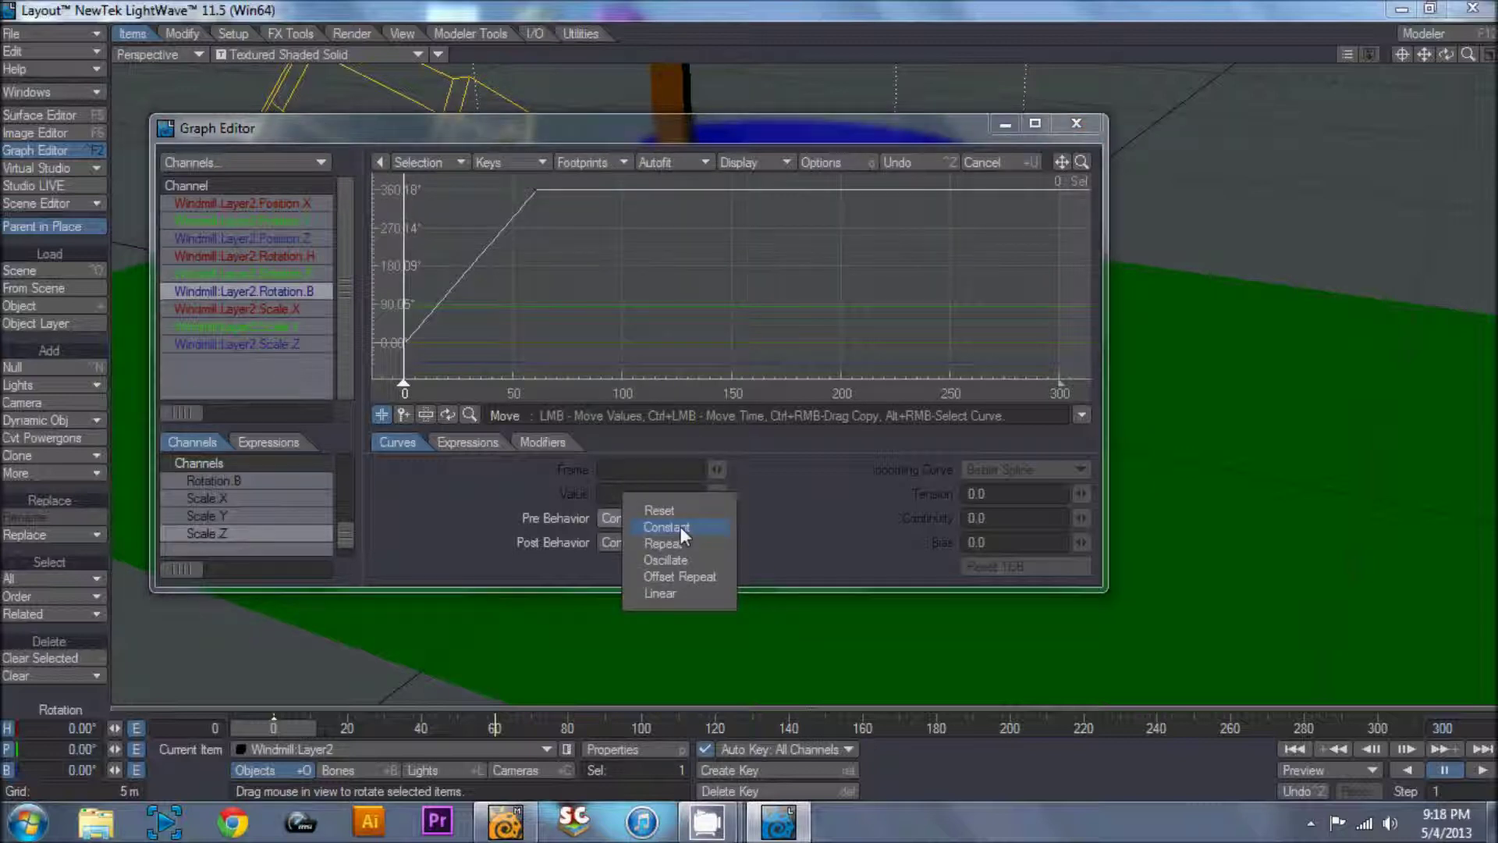
left_click(683, 578)
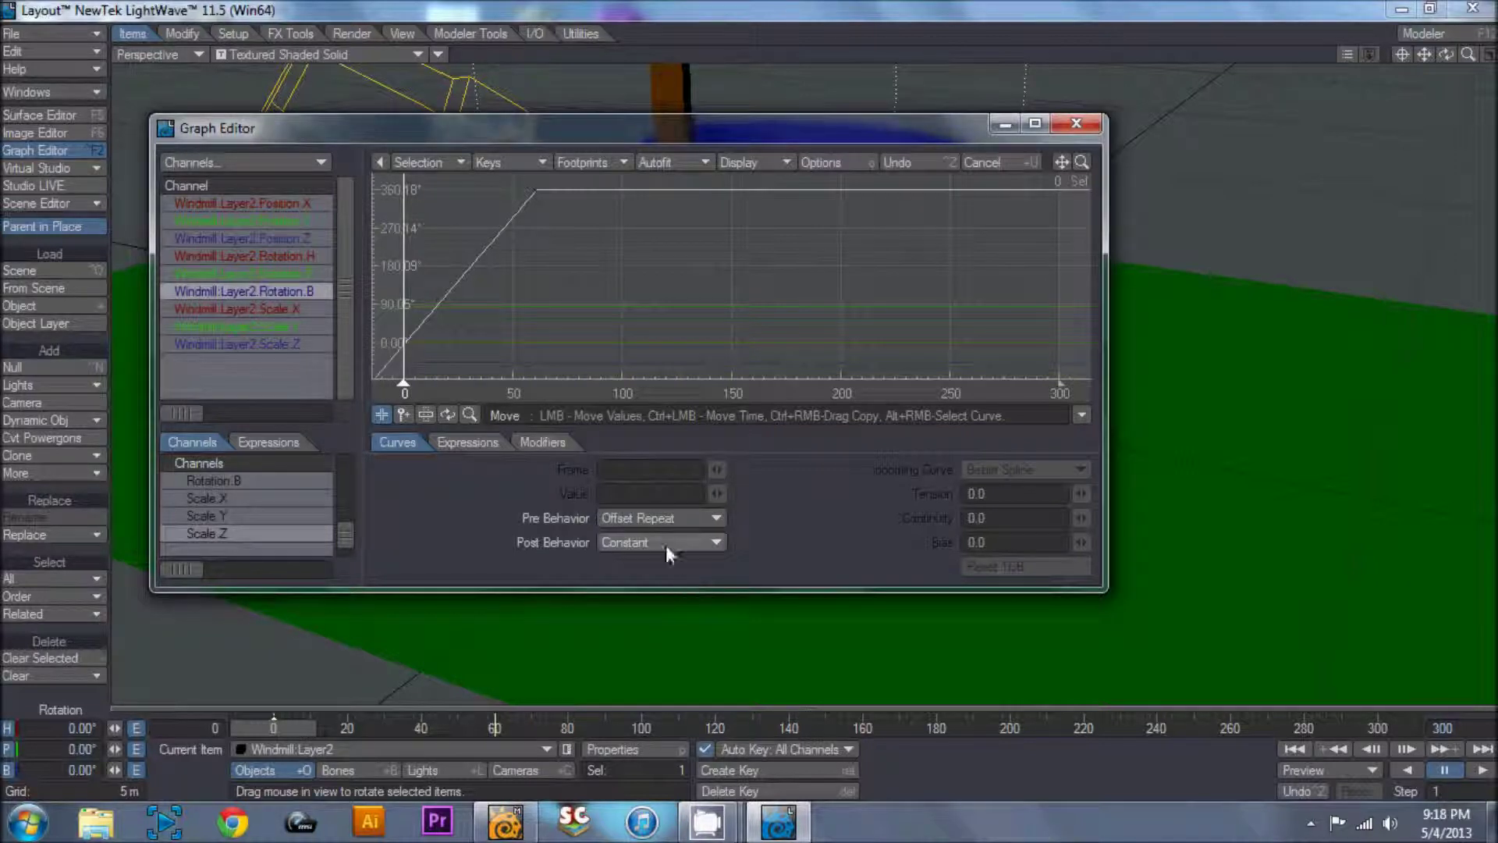
left_click(666, 545)
left_click(662, 593)
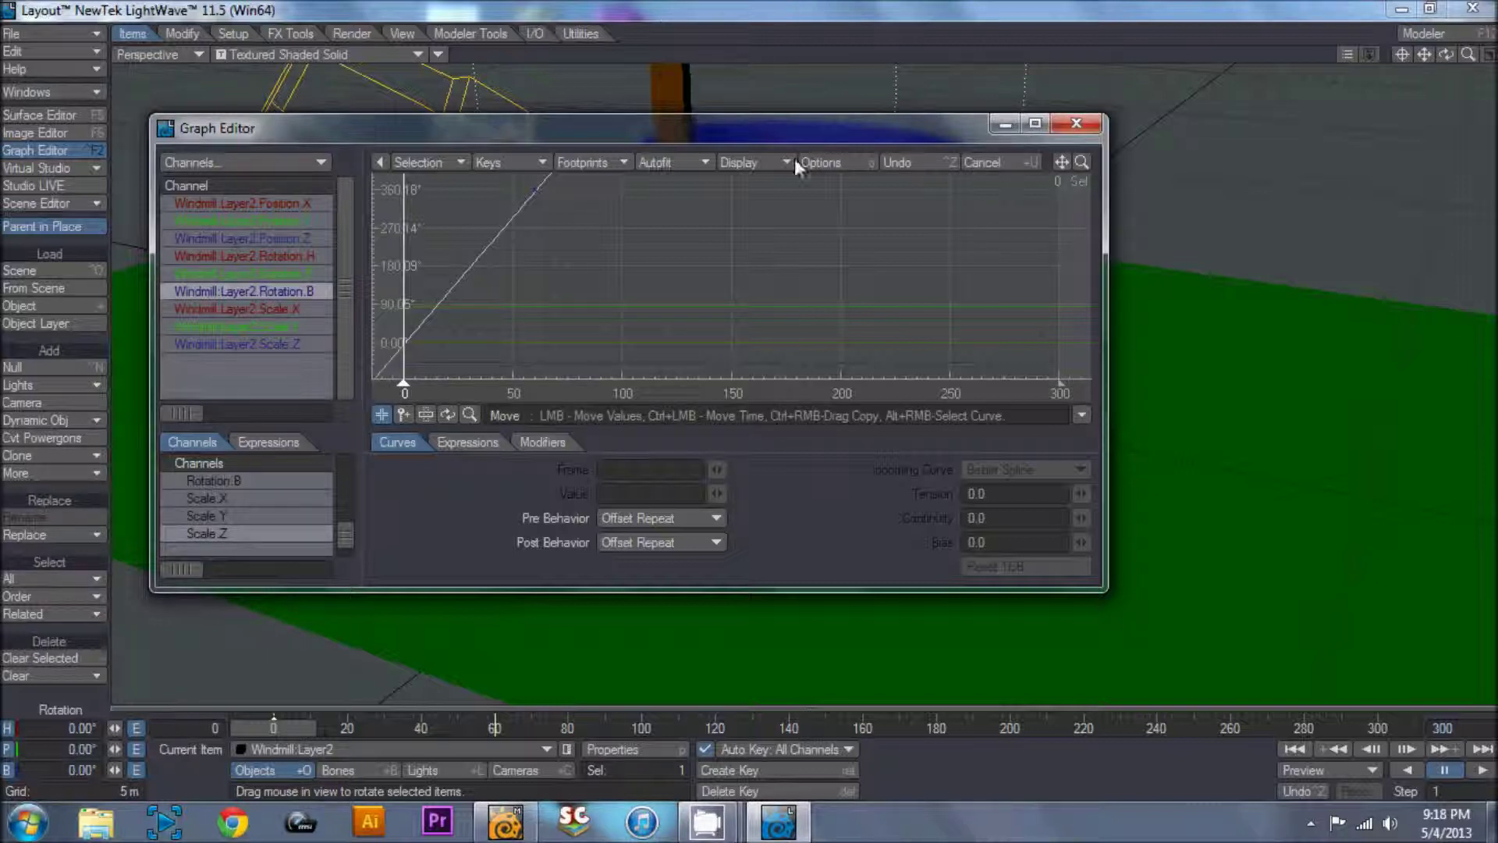
mouse_move(1081, 161)
left_mouse_down()
mouse_move(1052, 165)
mouse_move(1058, 175)
left_mouse_up()
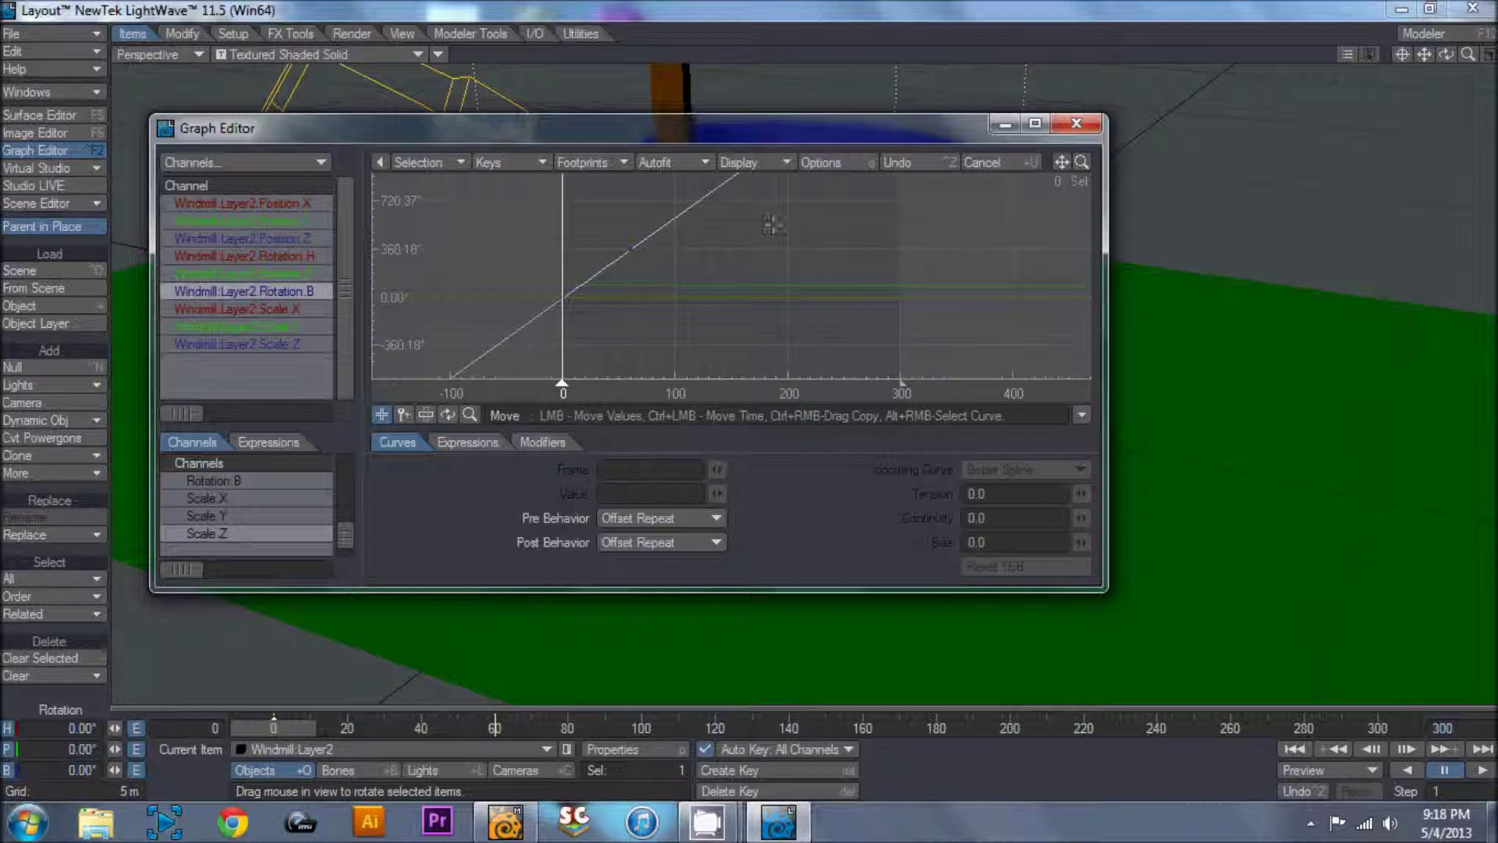
left_click(1077, 125)
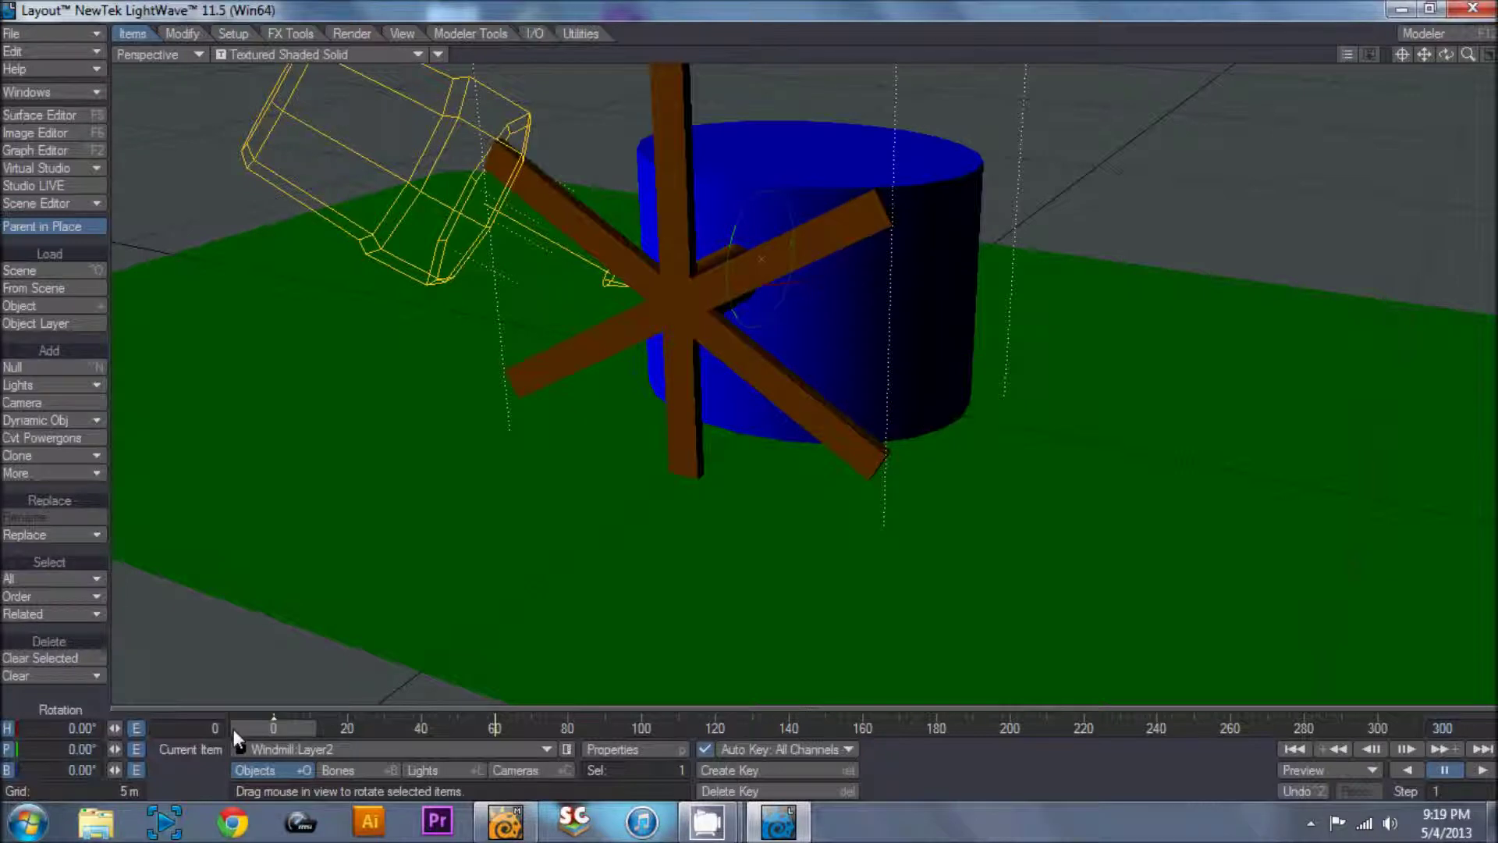
Set the scene start frame to -60 and scrub before frame 0 to check the spin.
left_click(199, 727)
type("-60")
key("Tab")
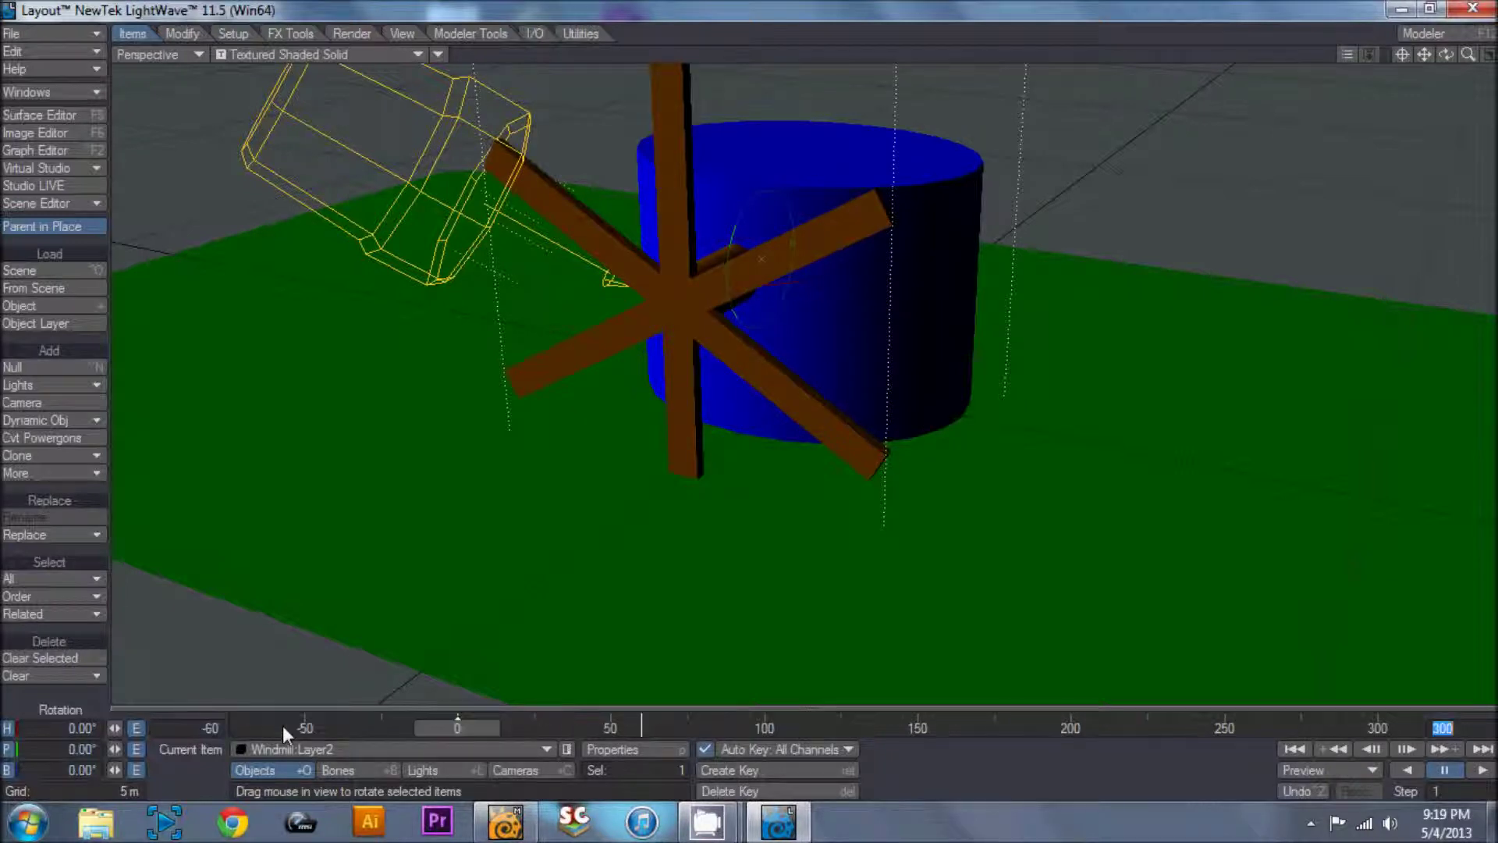
left_click_drag(443, 727, 347, 728)
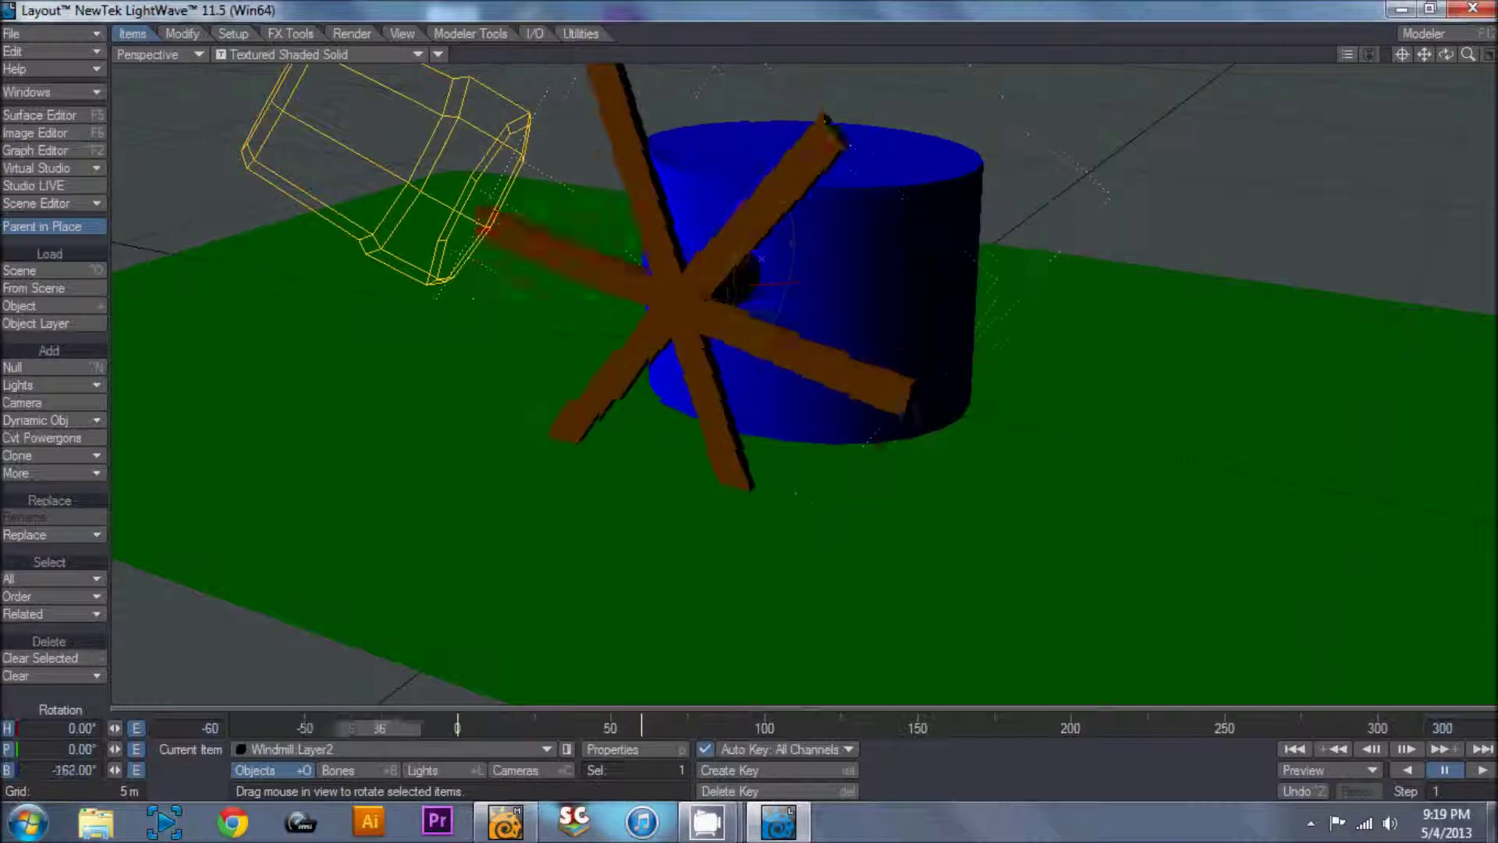
Reset the start frame to 0, scrub through to frame 300, and show the Dope Track.
left_click(207, 727)
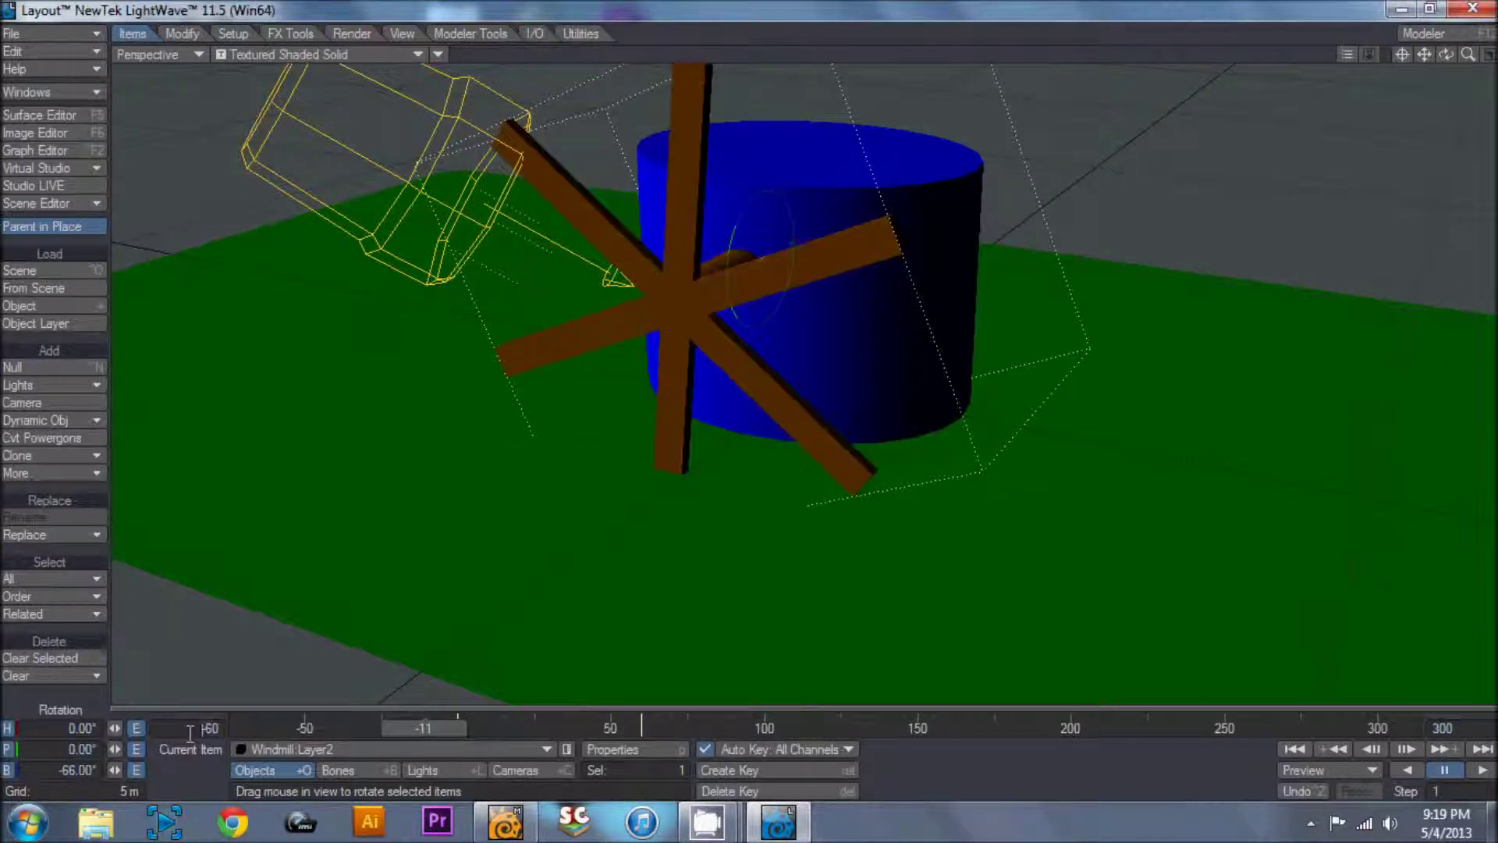
type("0")
key("Tab")
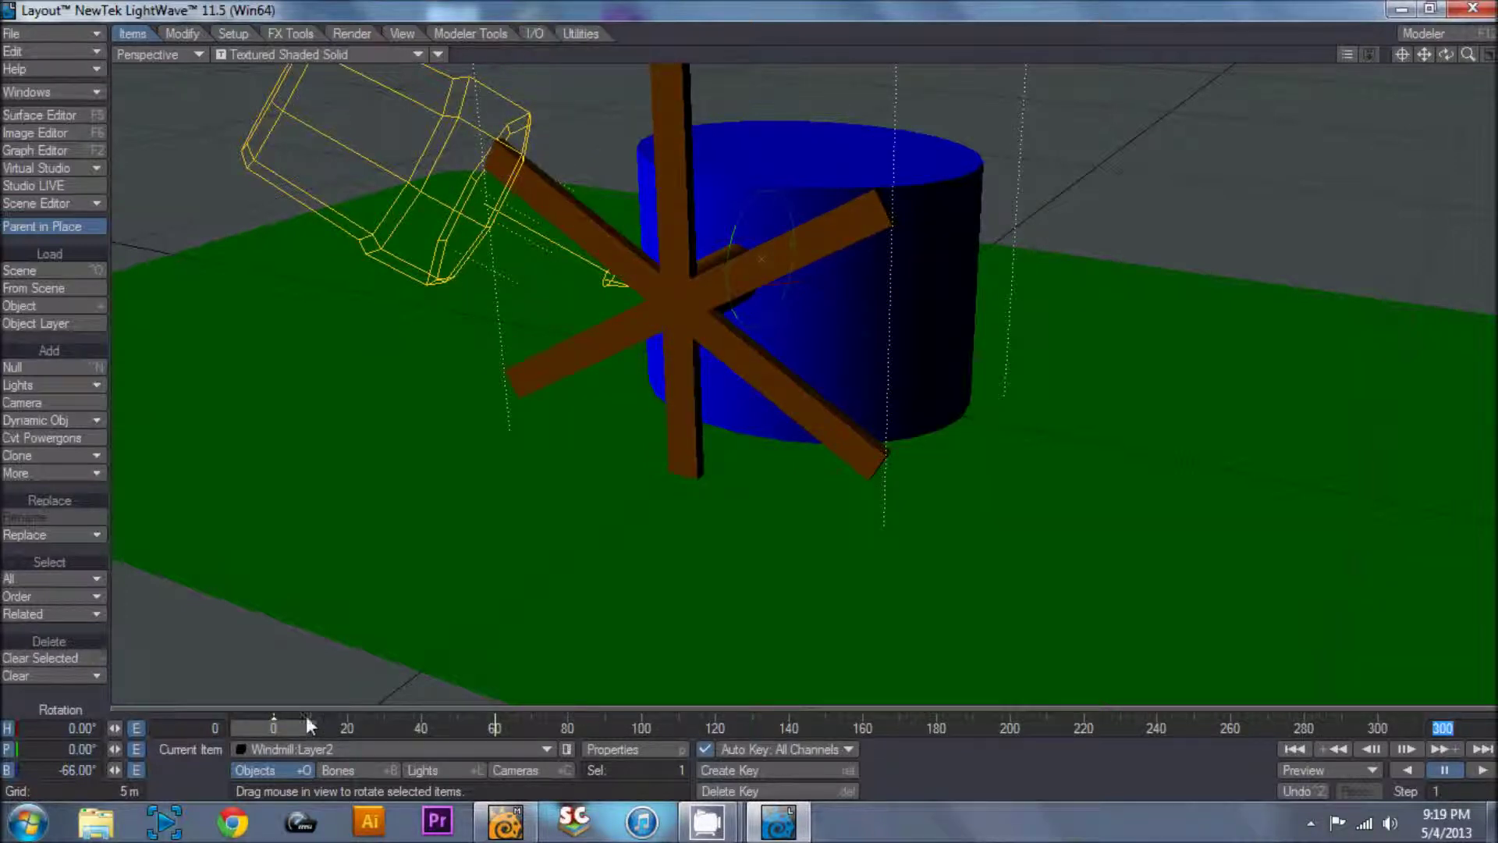
left_click_drag(293, 726, 1378, 728)
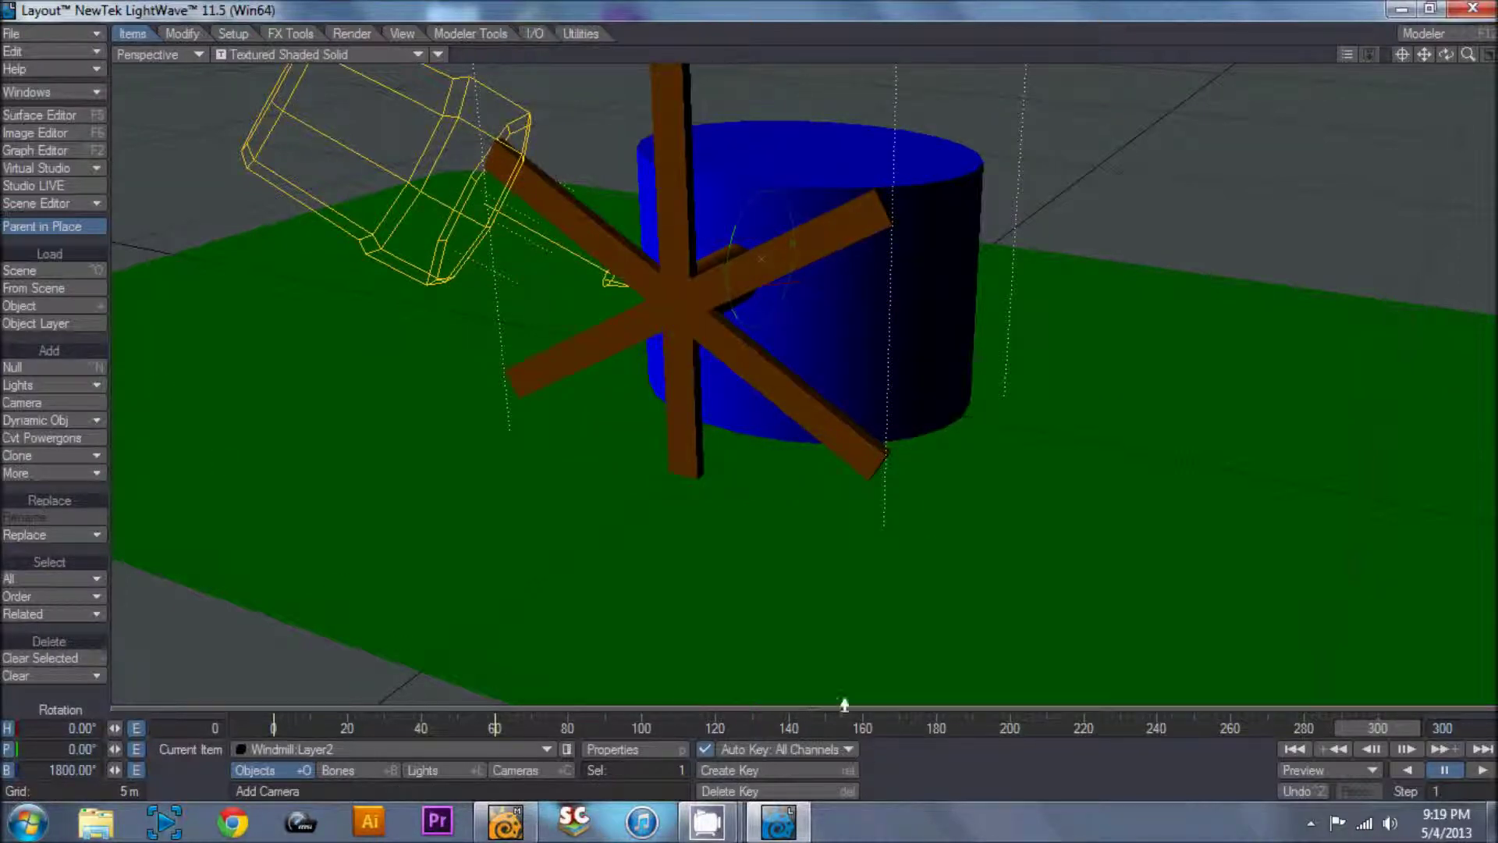
left_click(813, 700)
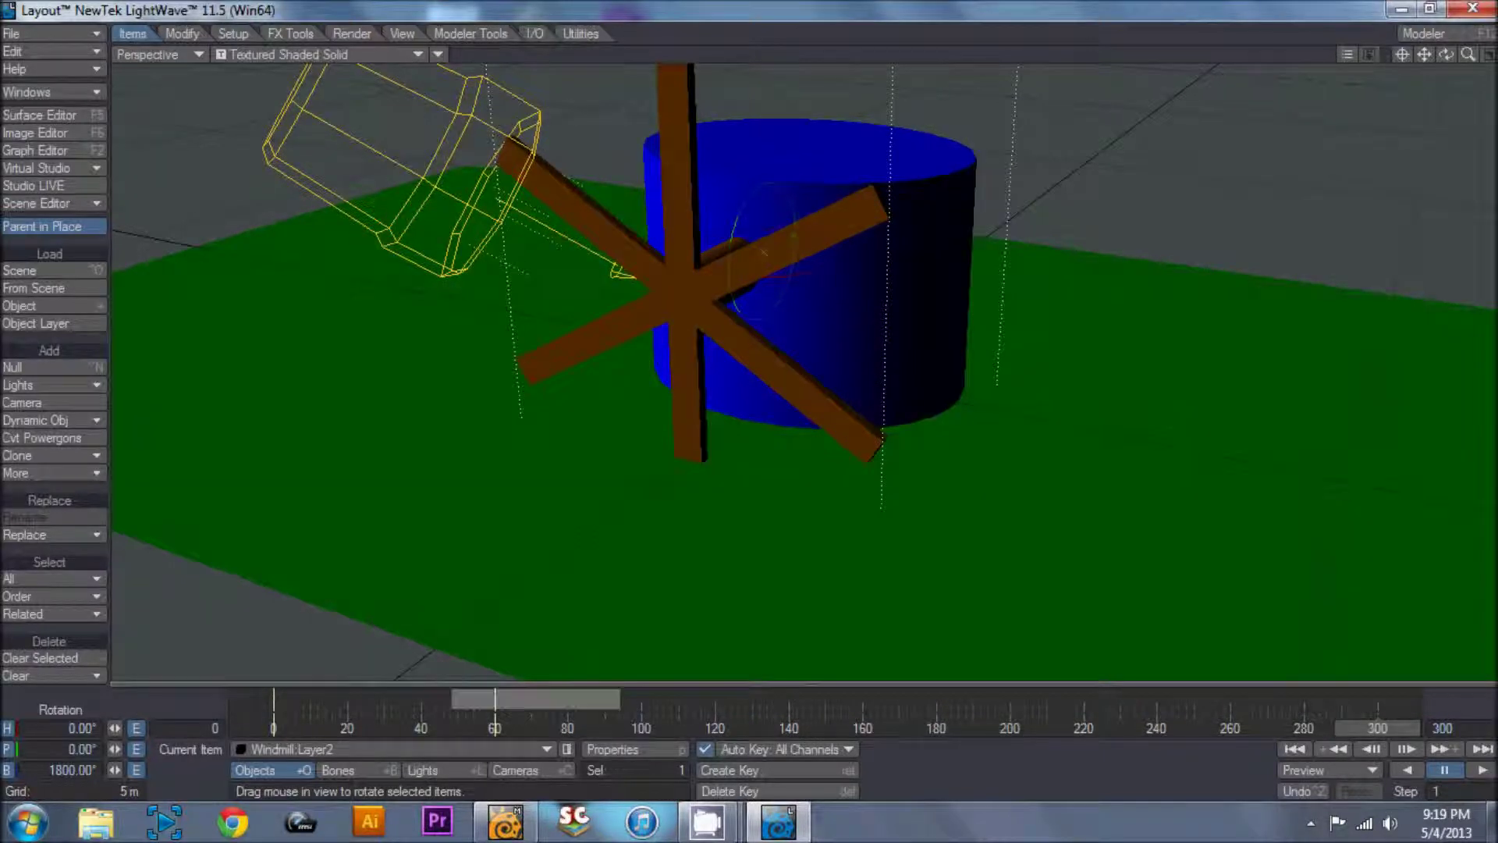
Delete a motion key, cancelling the first prompt for the key at frame 300.
key("Delete")
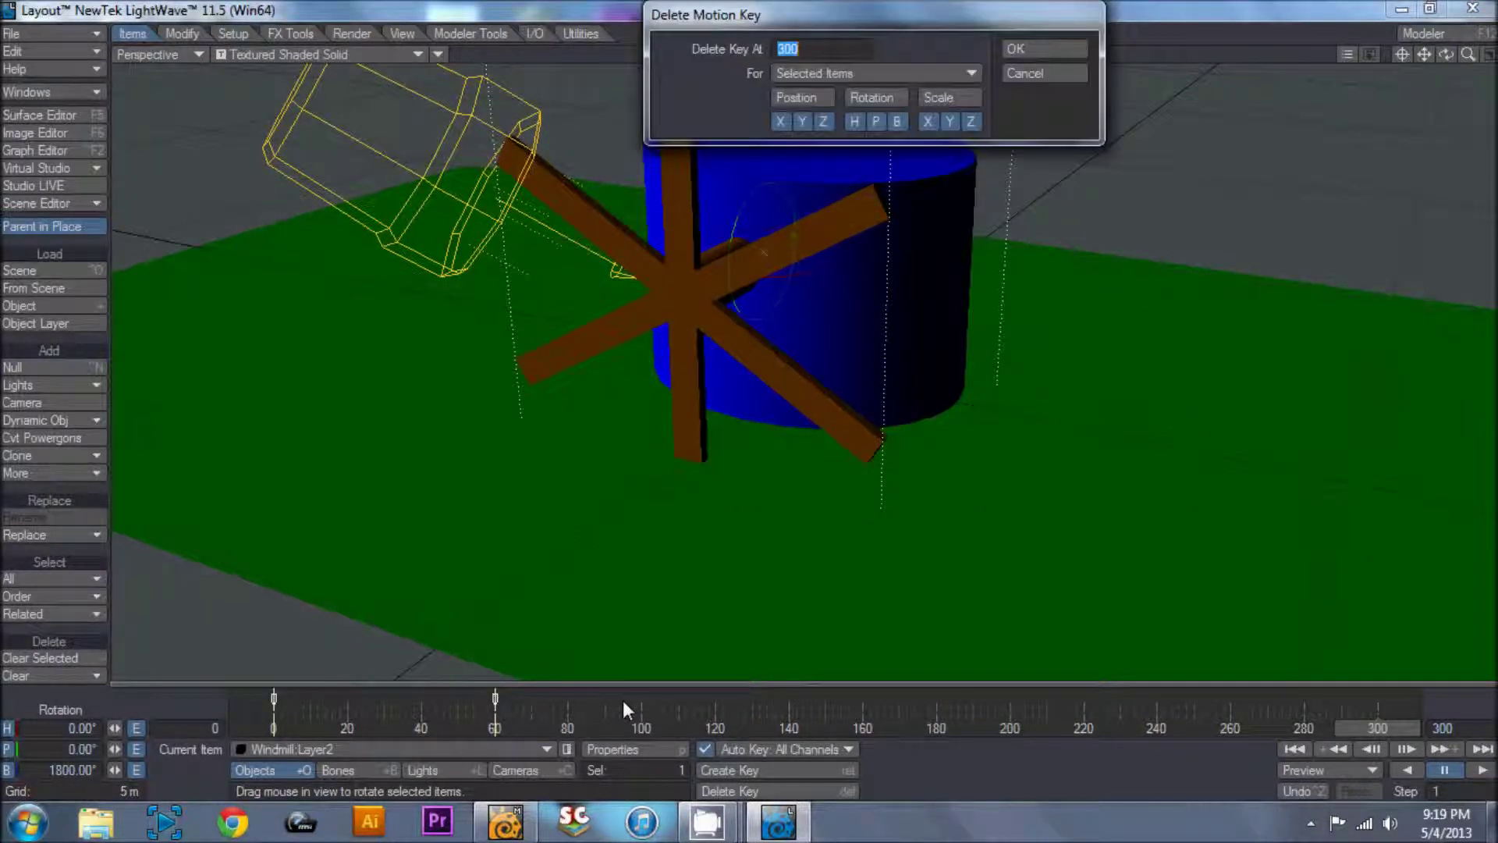
left_click(1032, 72)
left_click(754, 791)
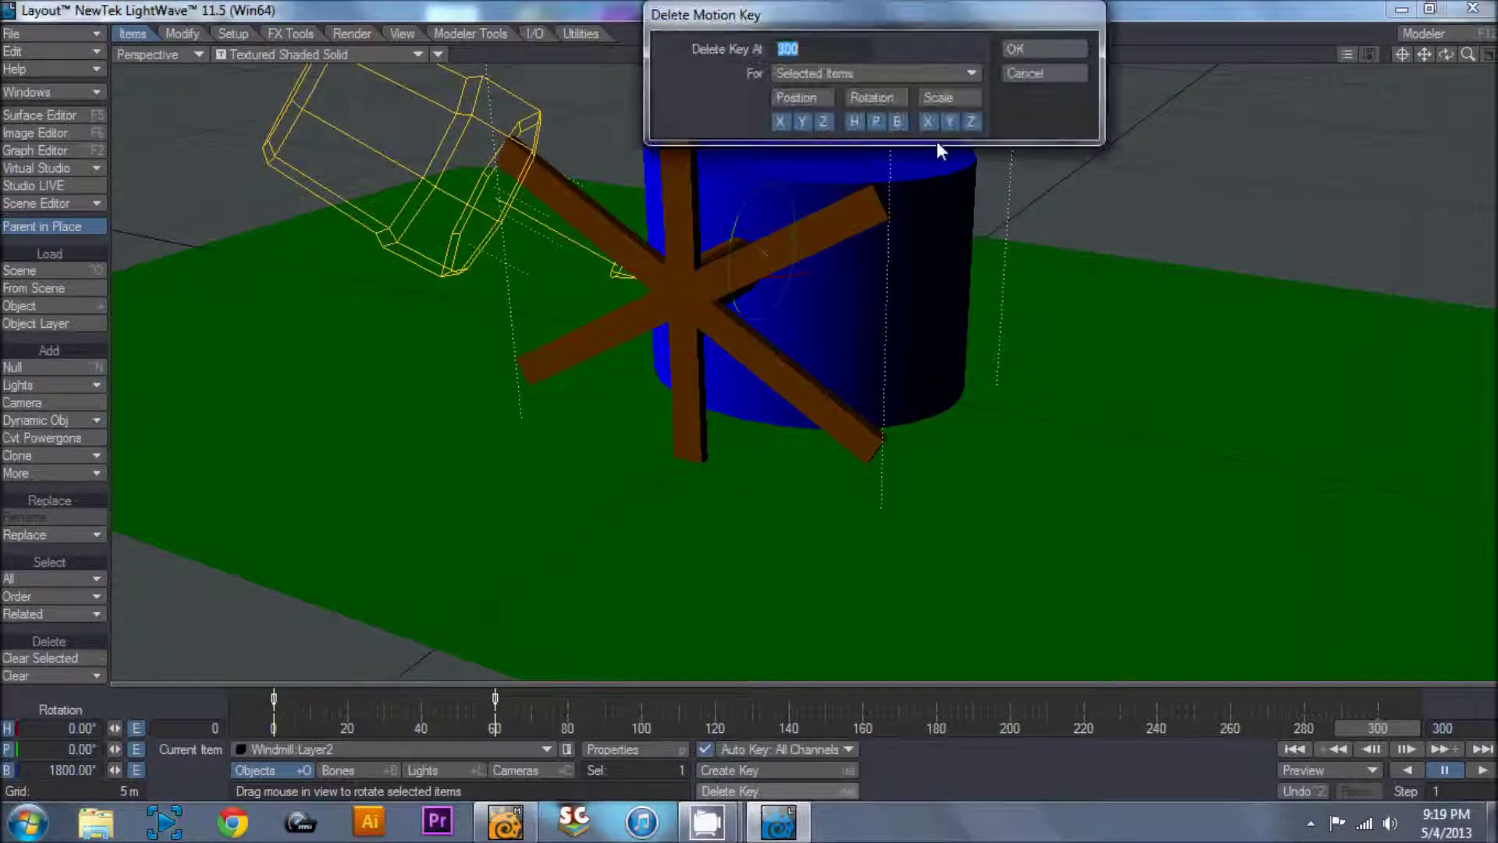
left_click(1045, 48)
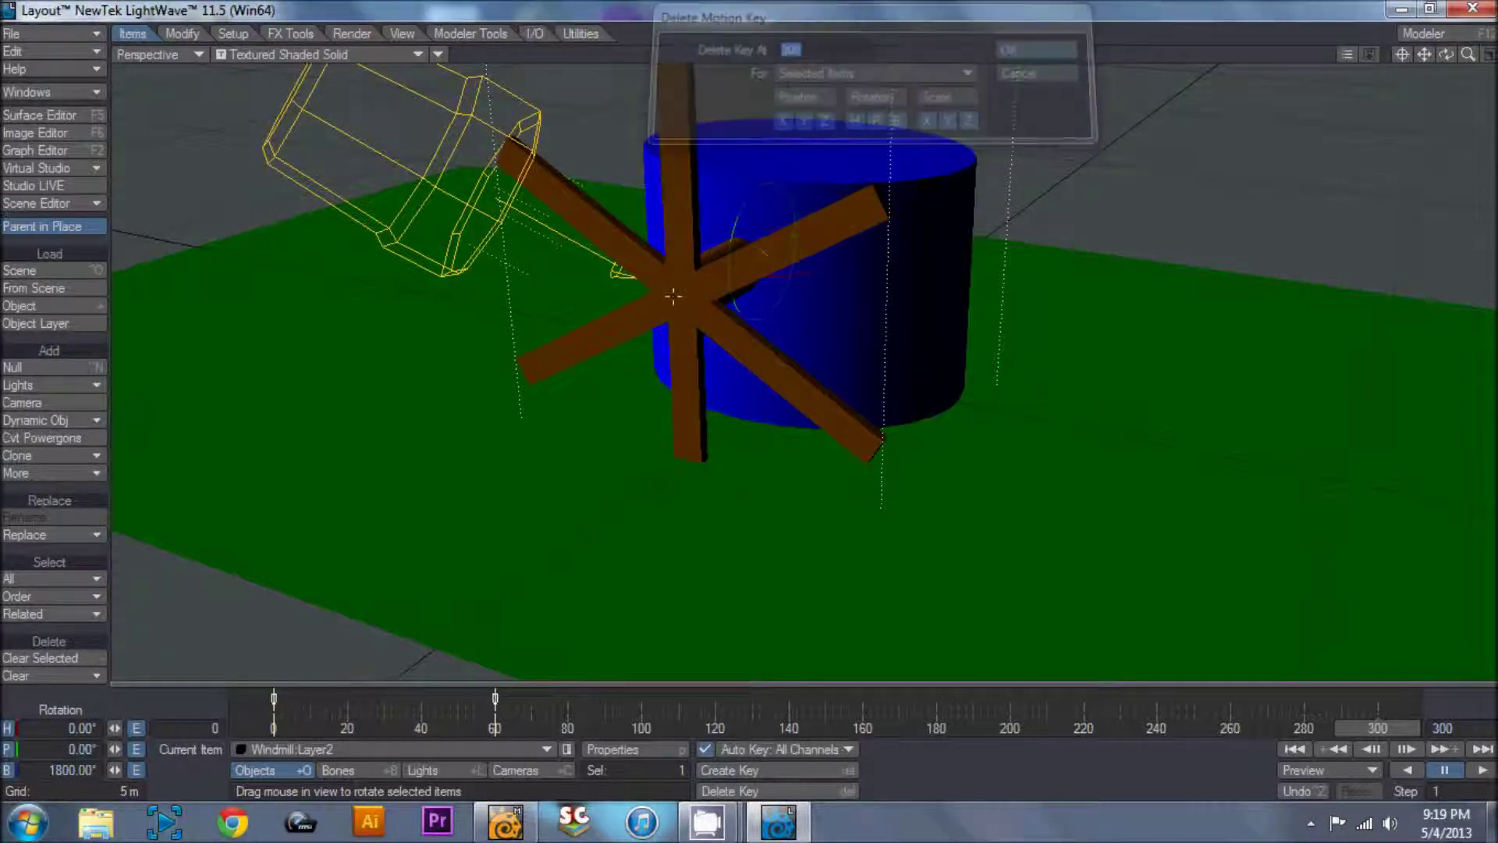
Delete the Dope Track keys at frames 0 and 60, hide the track, and return to frame 0.
right_click(409, 704)
left_click(411, 737)
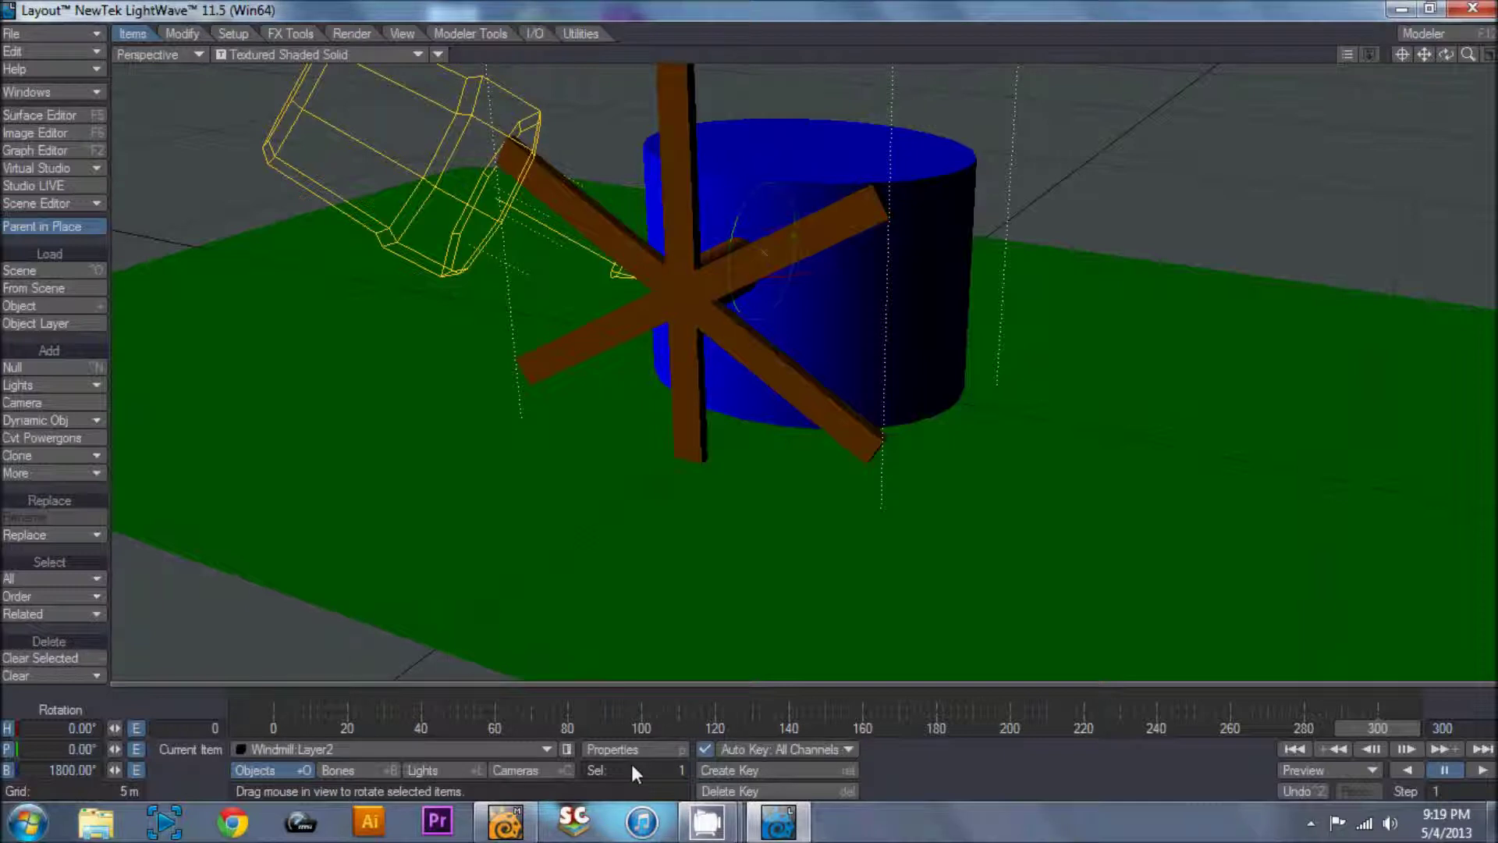
left_click(809, 692)
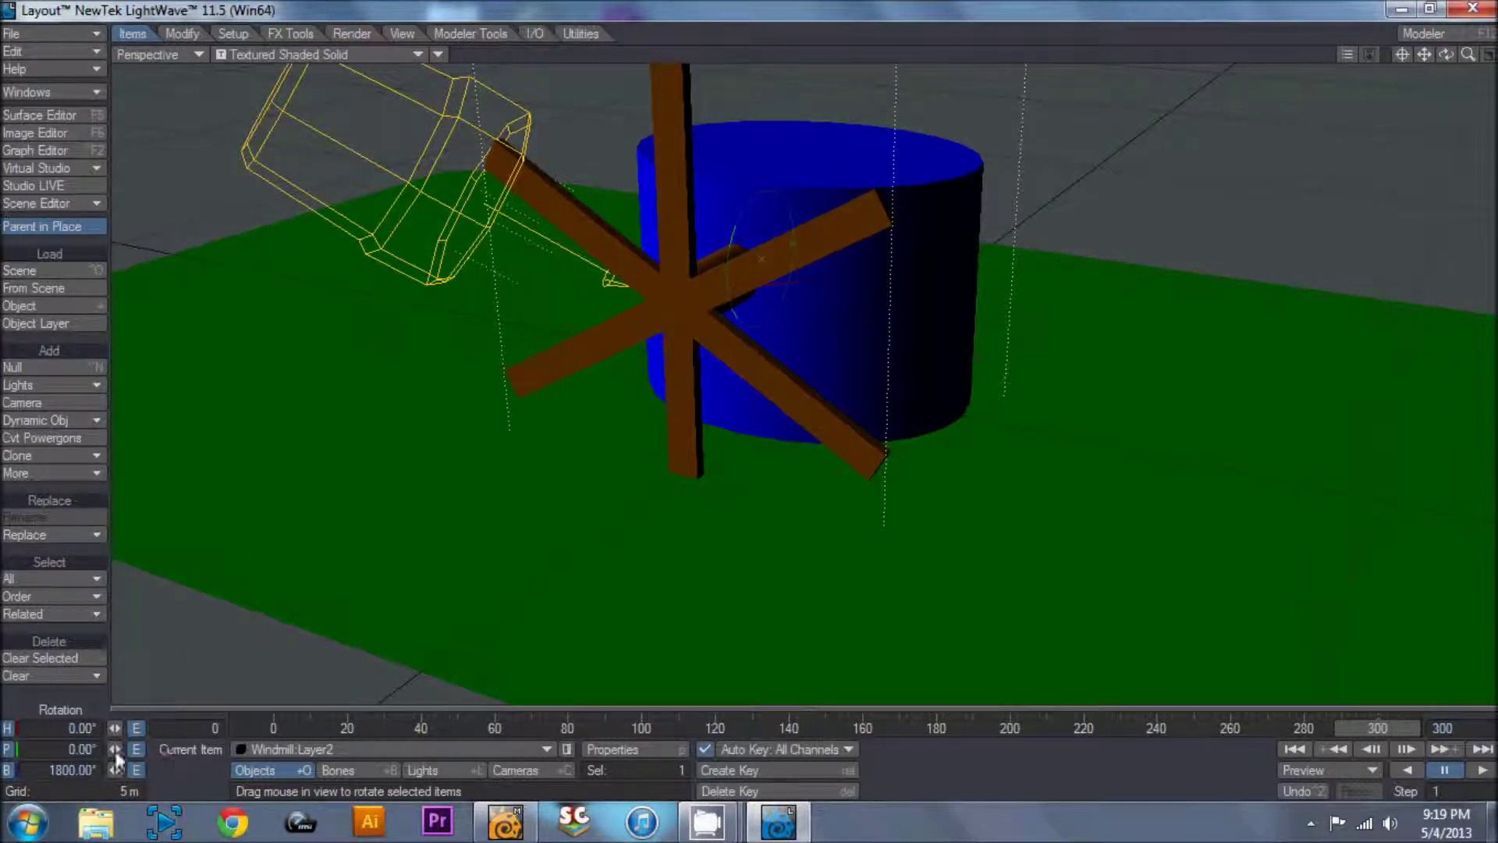
left_click(1374, 746)
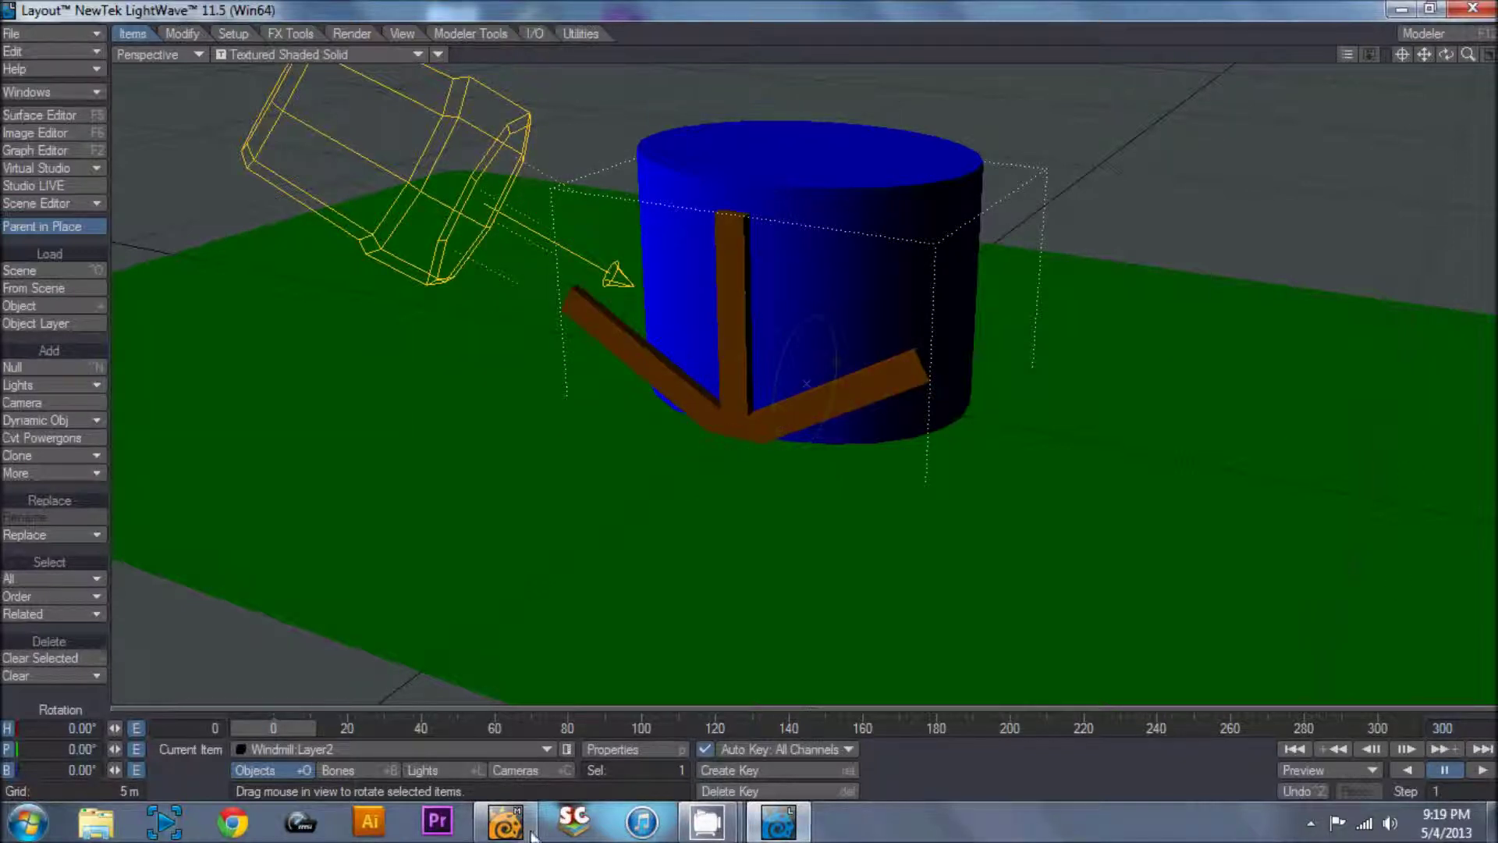
Glance at the windmill model in Modeler, then return to Layout's Setup tools.
left_click(525, 830)
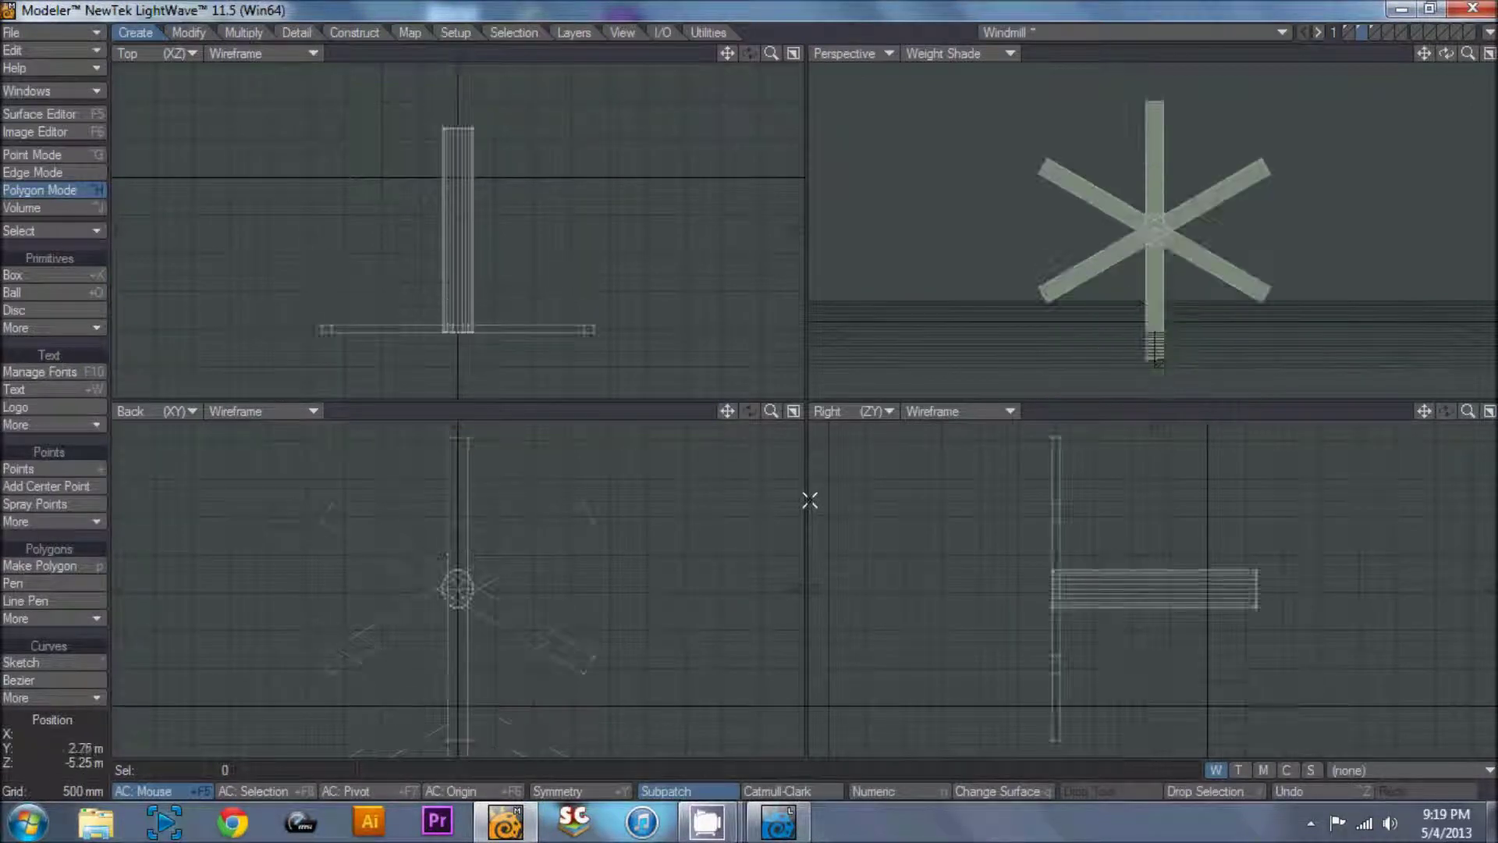
left_click(778, 821)
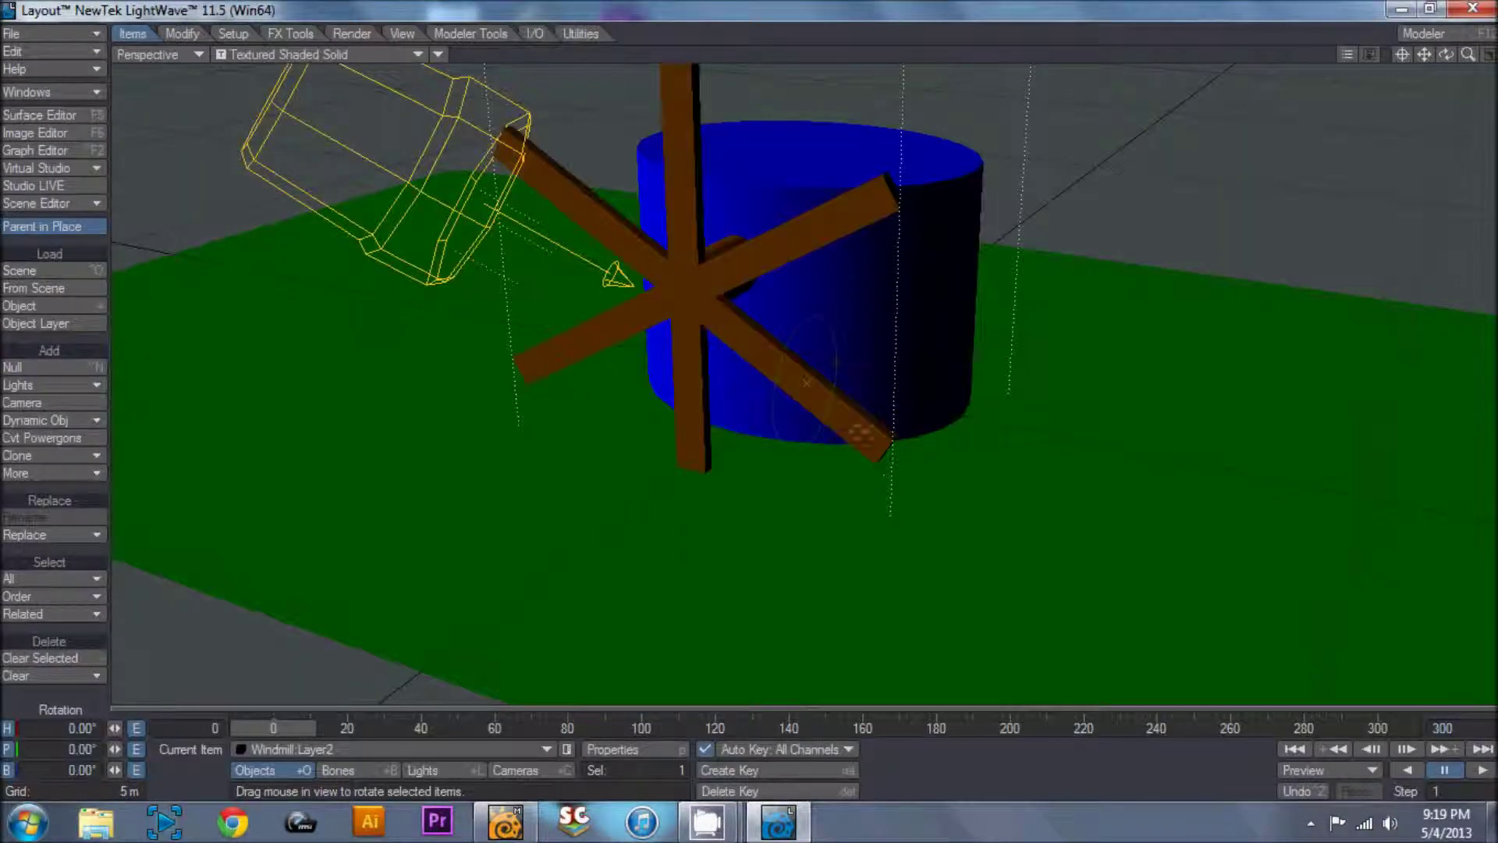
left_click(233, 34)
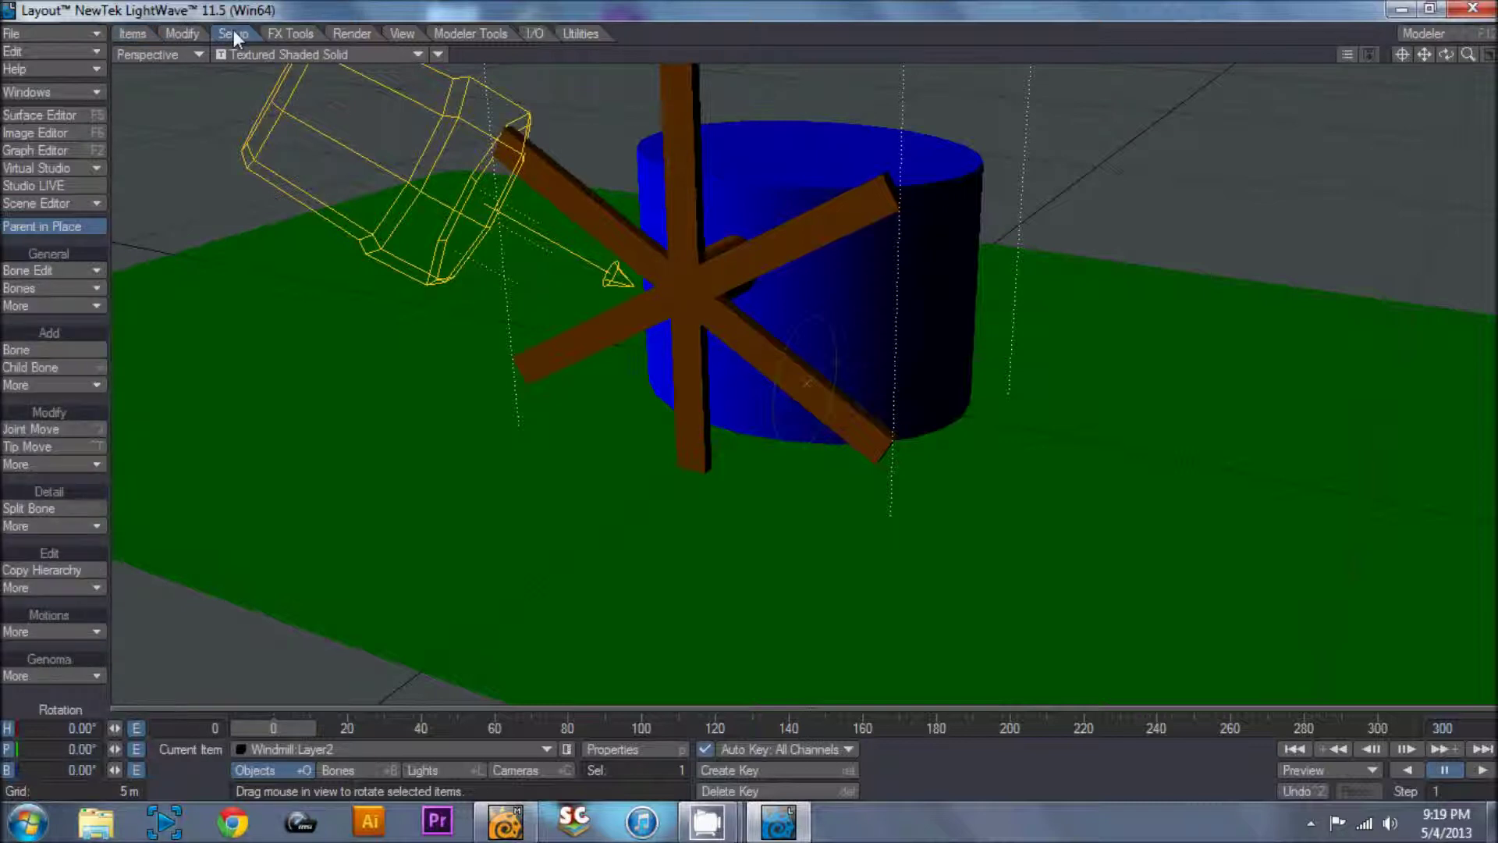
Convert Windmill:Layer1's skelegons into bones after the first attempt reports no skelegons.
left_click(51, 309)
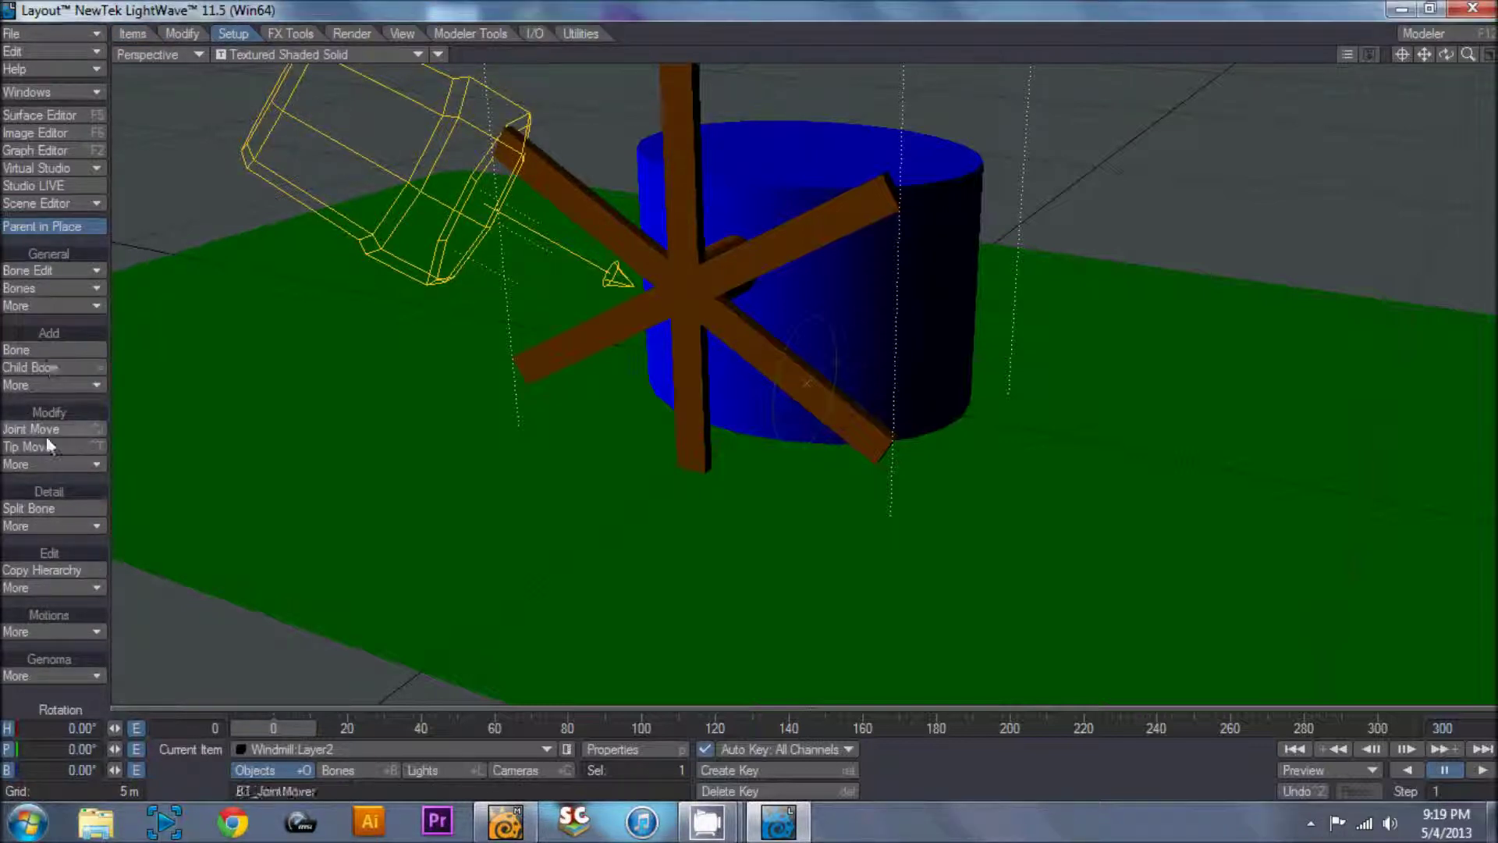
left_click(45, 385)
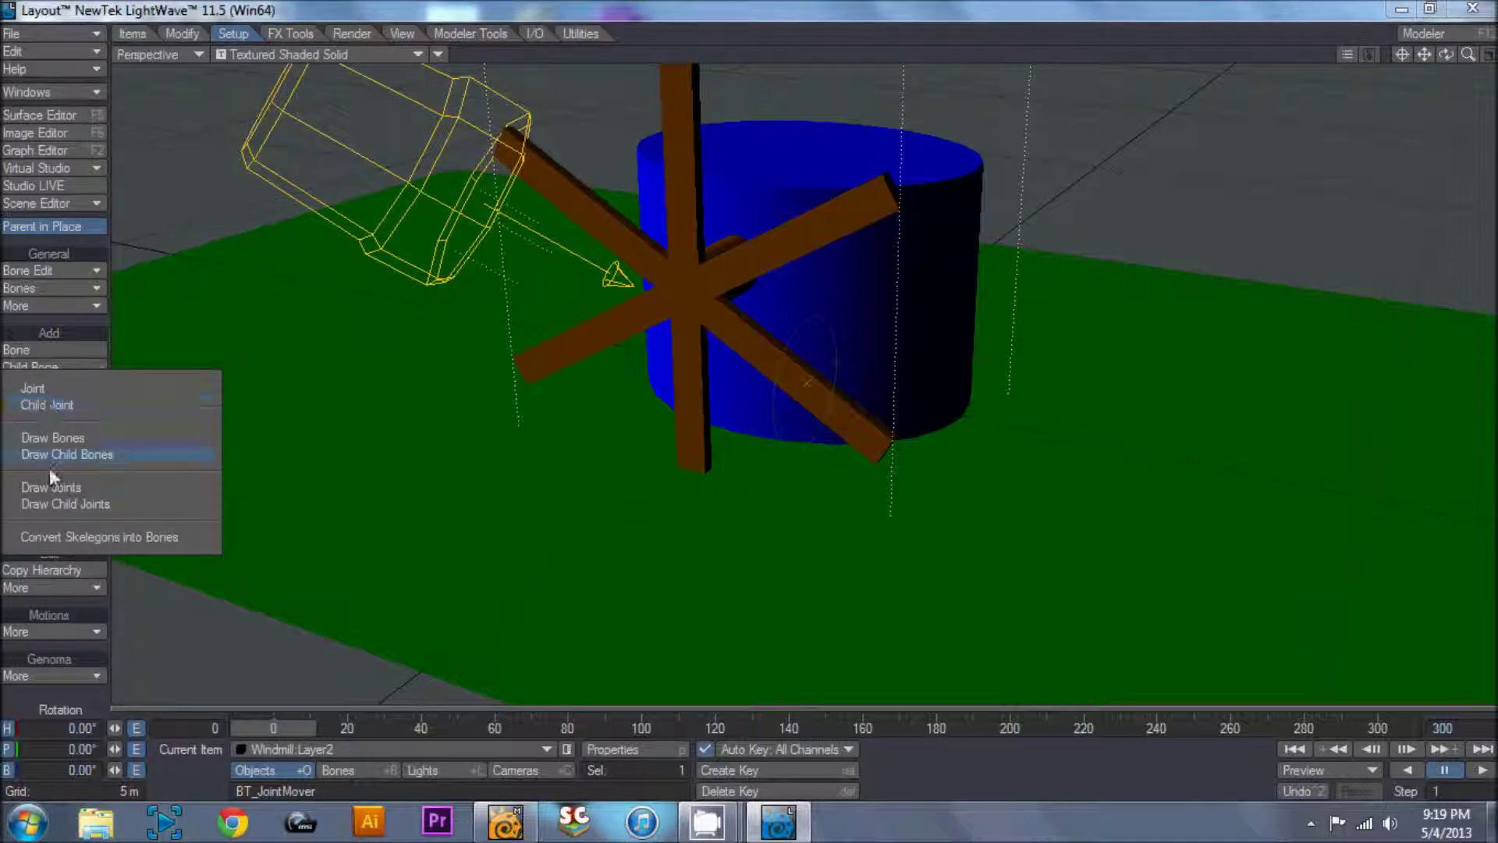
left_click(50, 537)
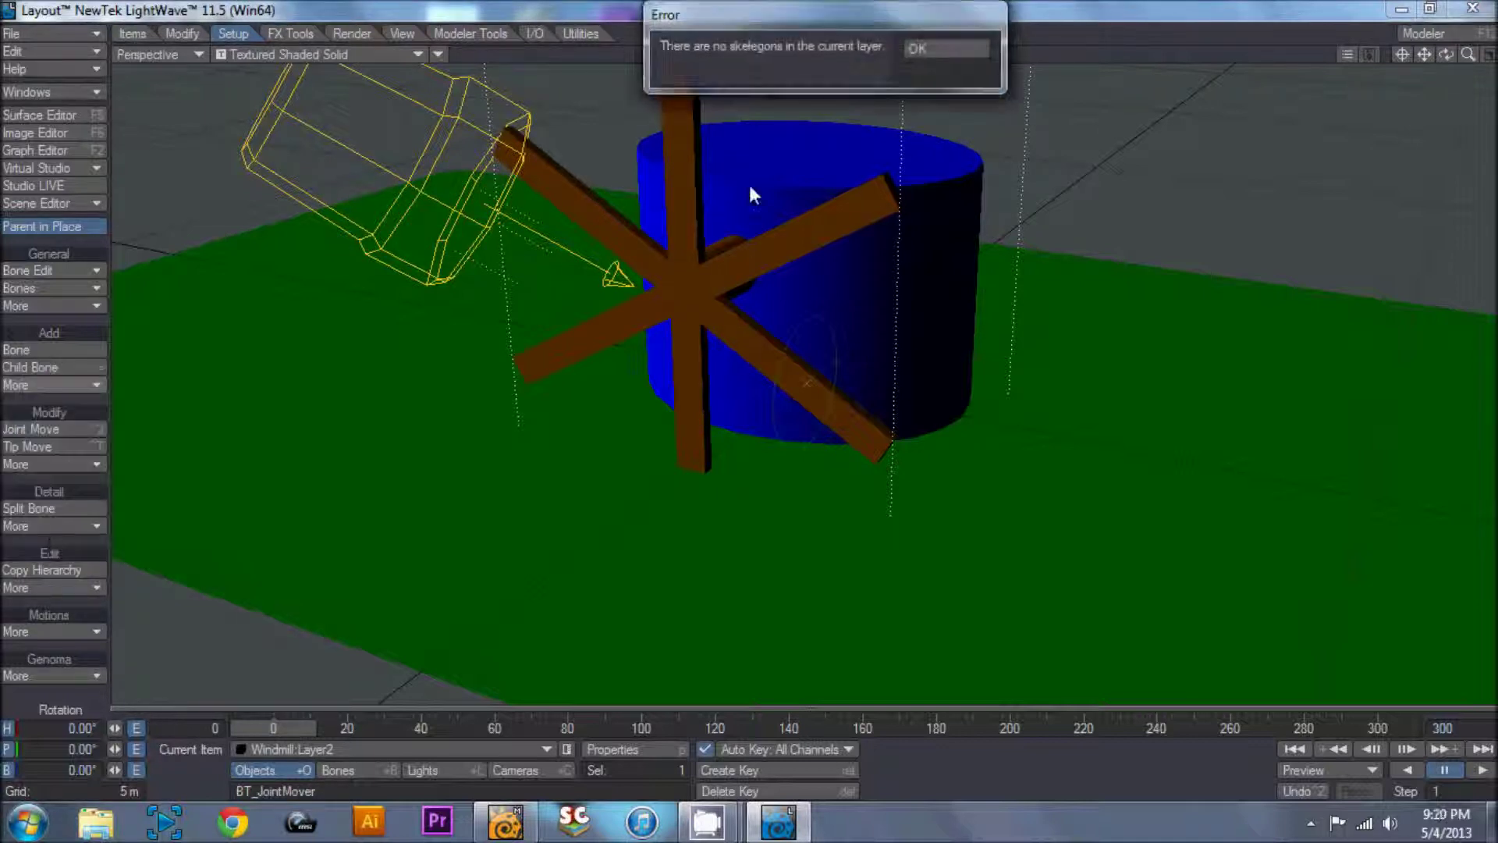
left_click(913, 48)
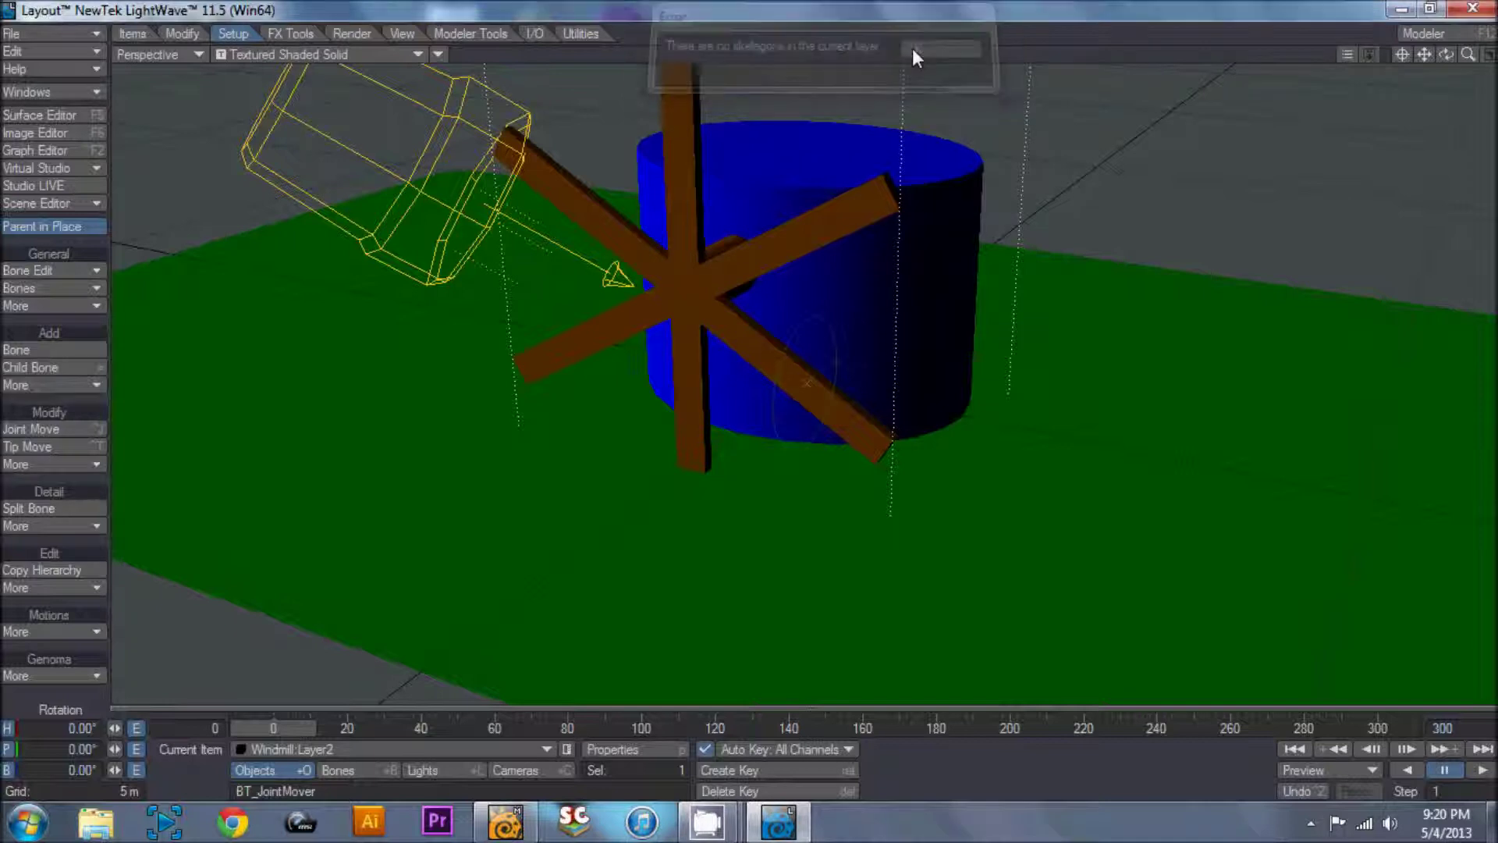
left_click(358, 751)
left_click(357, 733)
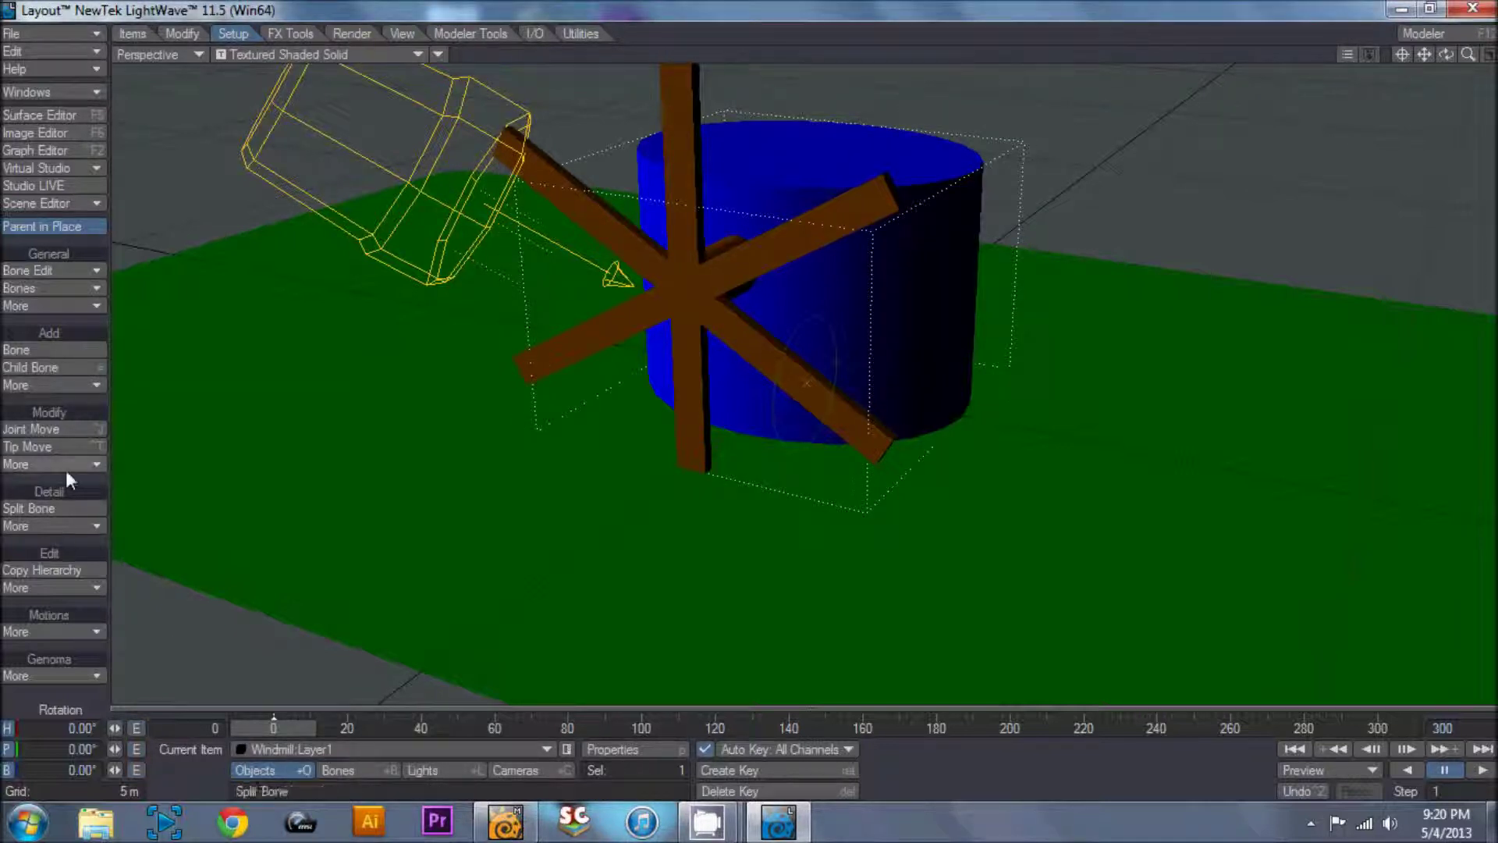
left_click(80, 385)
left_click(81, 384)
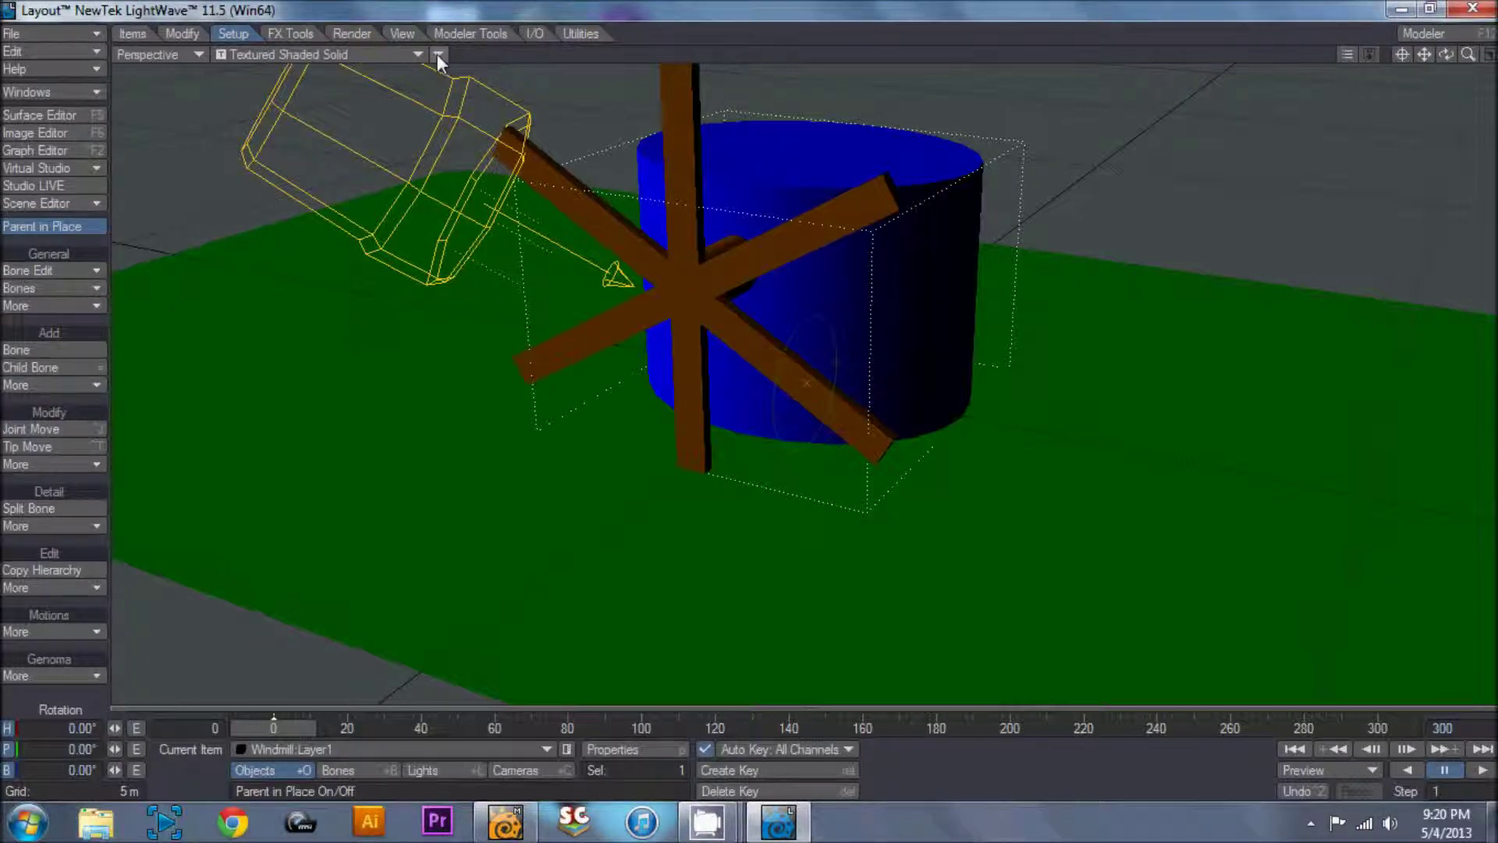
Switch the viewport display to Wireframe.
left_click(309, 56)
left_click(320, 55)
left_click(321, 56)
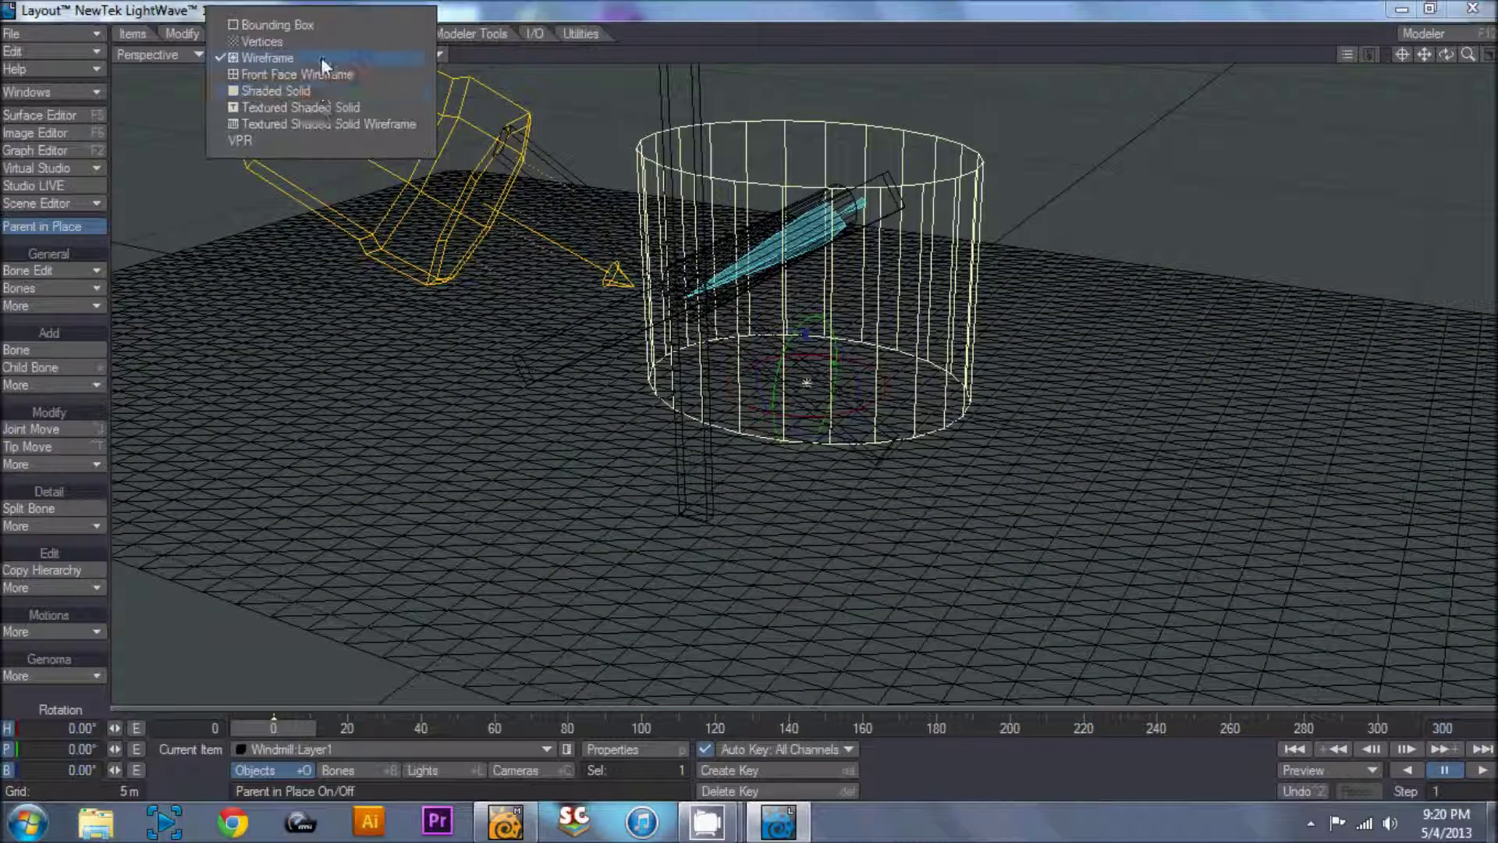
Return to textured shaded solid, enable Bone X-Ray, and make Bone02 current in Bones mode.
left_click(322, 114)
left_click(440, 54)
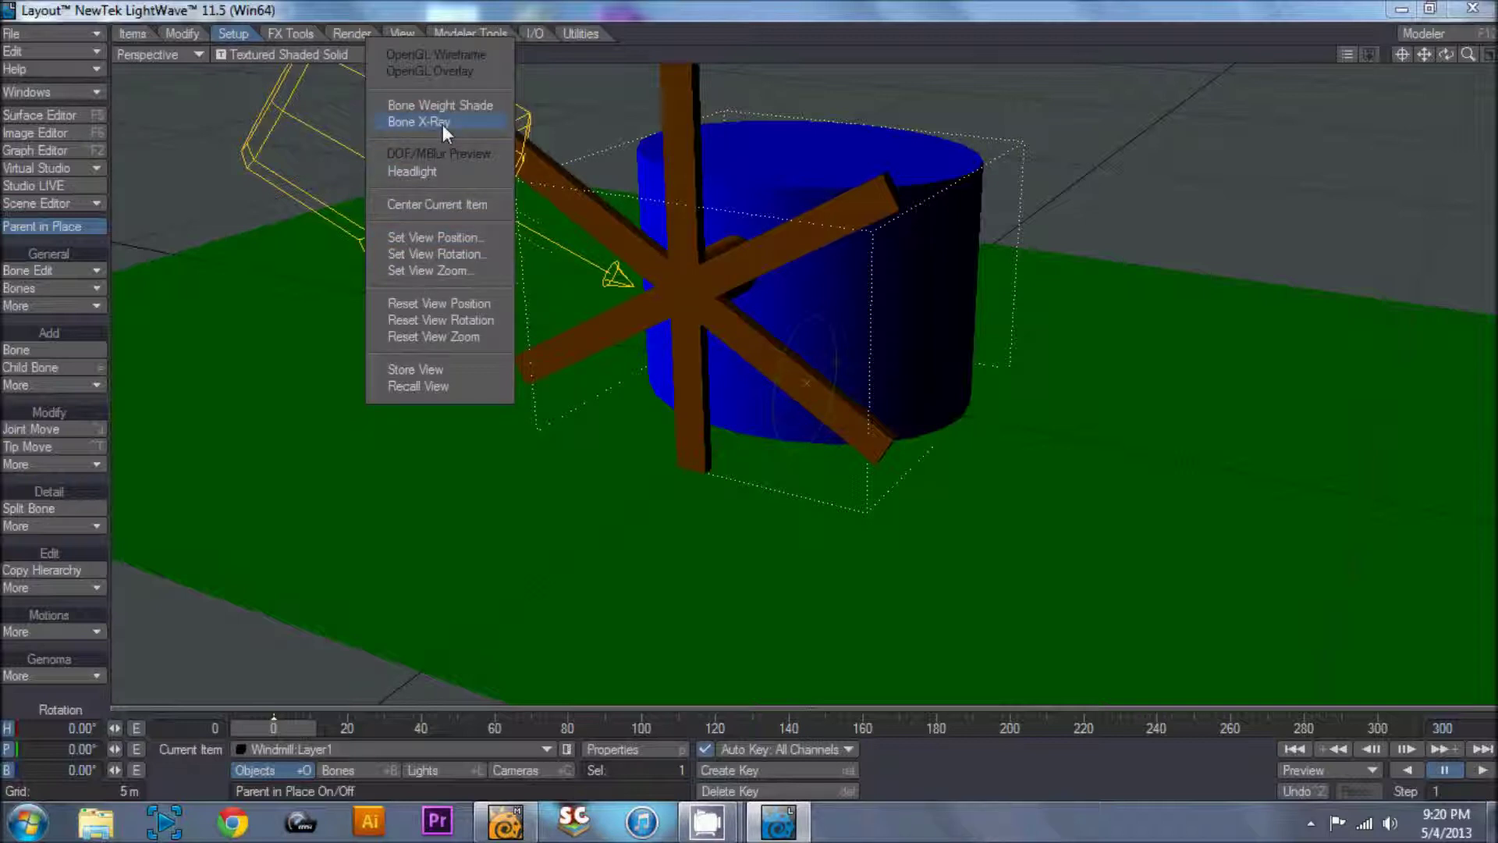
left_click(443, 124)
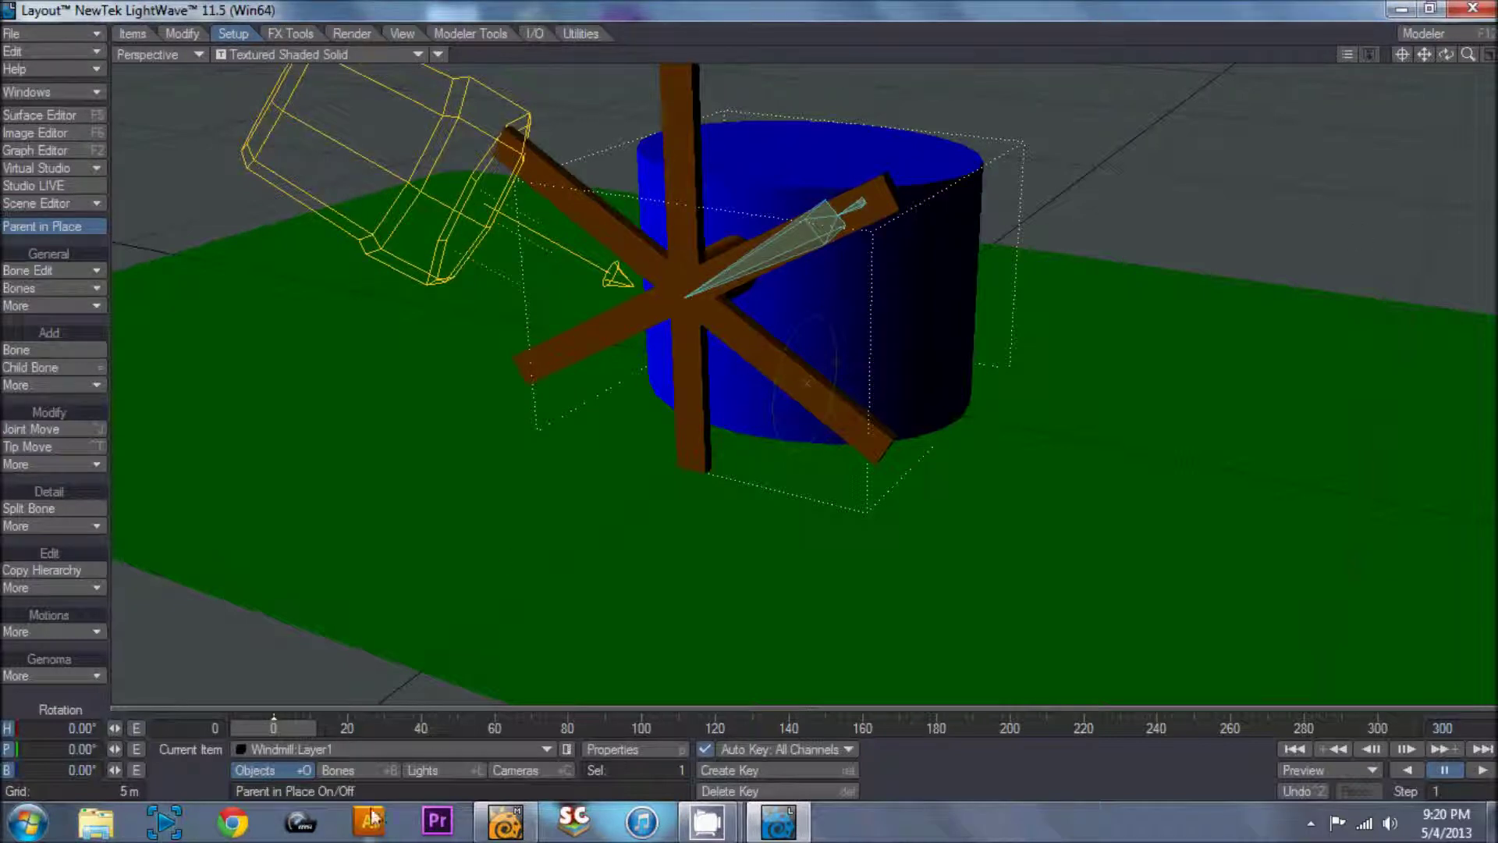
left_click(363, 767)
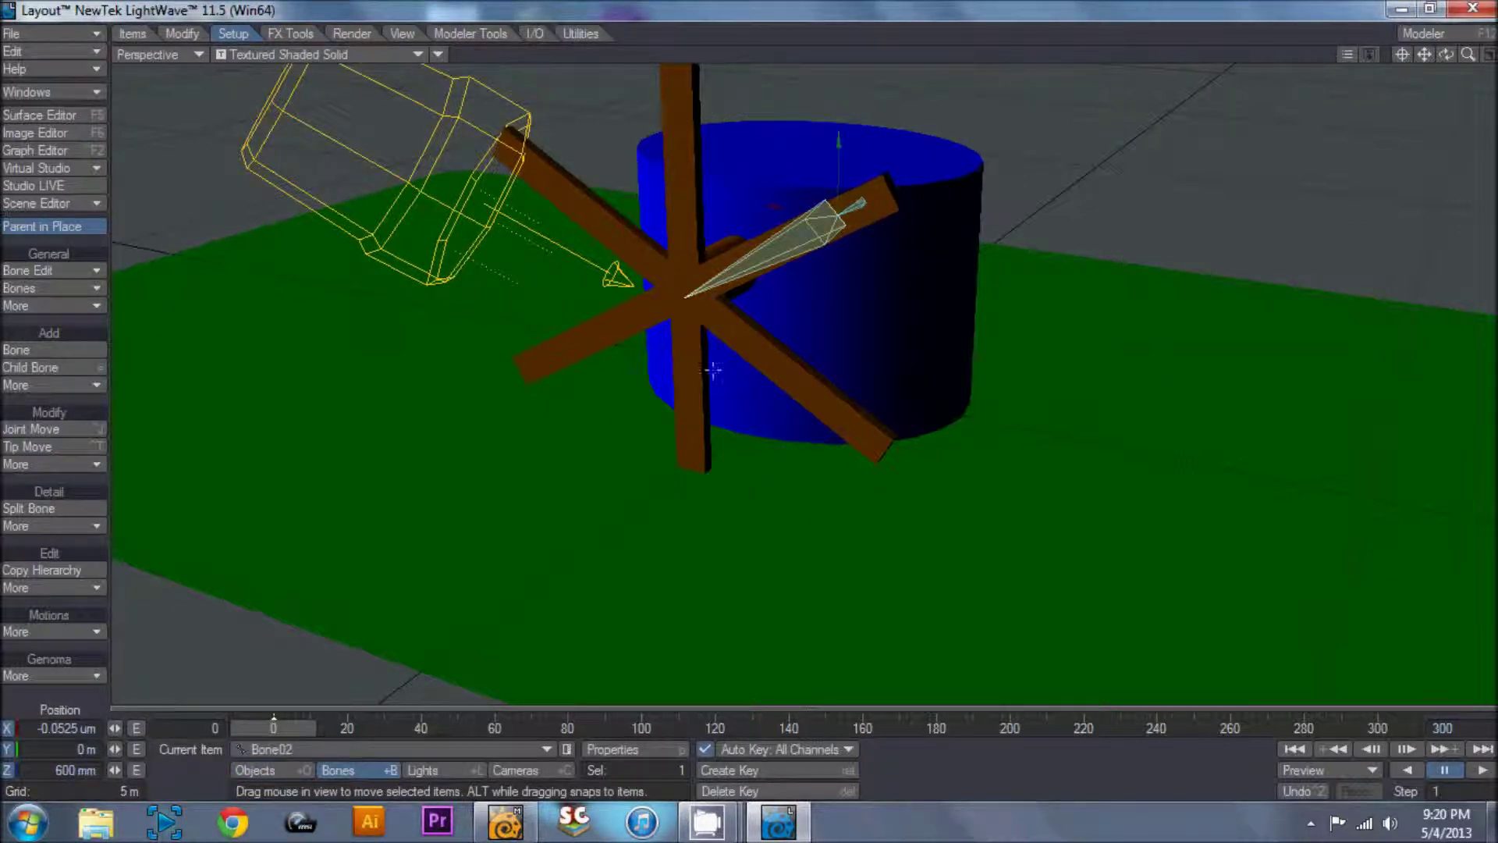
Key Bone02's bank to 360° at frame 60, scrub to preview, then undo it.
key("y")
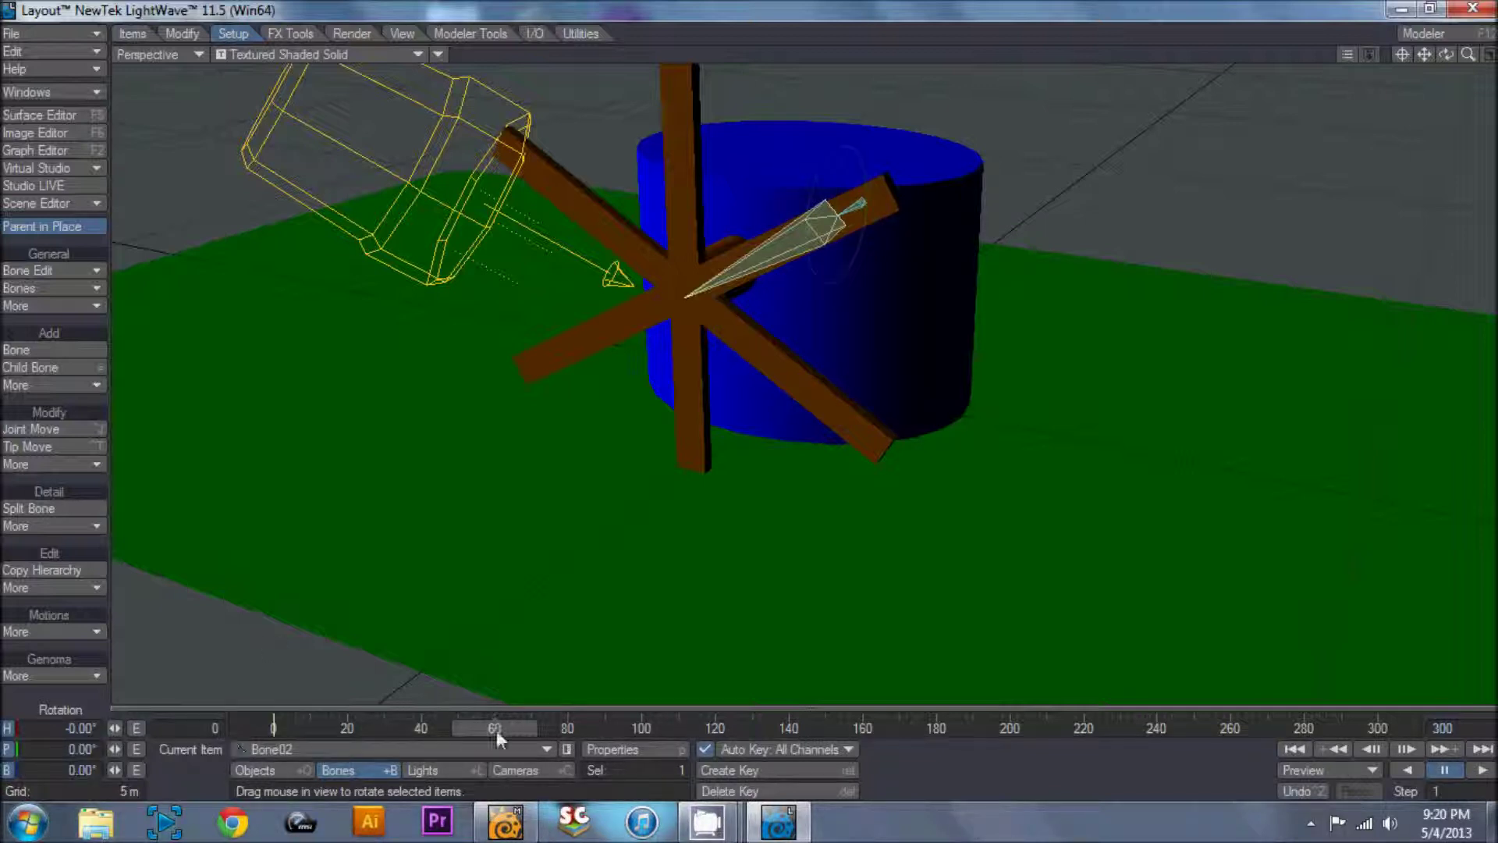
left_click(742, 771)
left_click(1043, 48)
left_click(48, 763)
type("360")
key("Return")
mouse_move(479, 724)
left_mouse_down()
mouse_move(612, 725)
mouse_move(273, 725)
mouse_move(492, 725)
mouse_move(465, 726)
left_mouse_up()
key("ctrl+z")
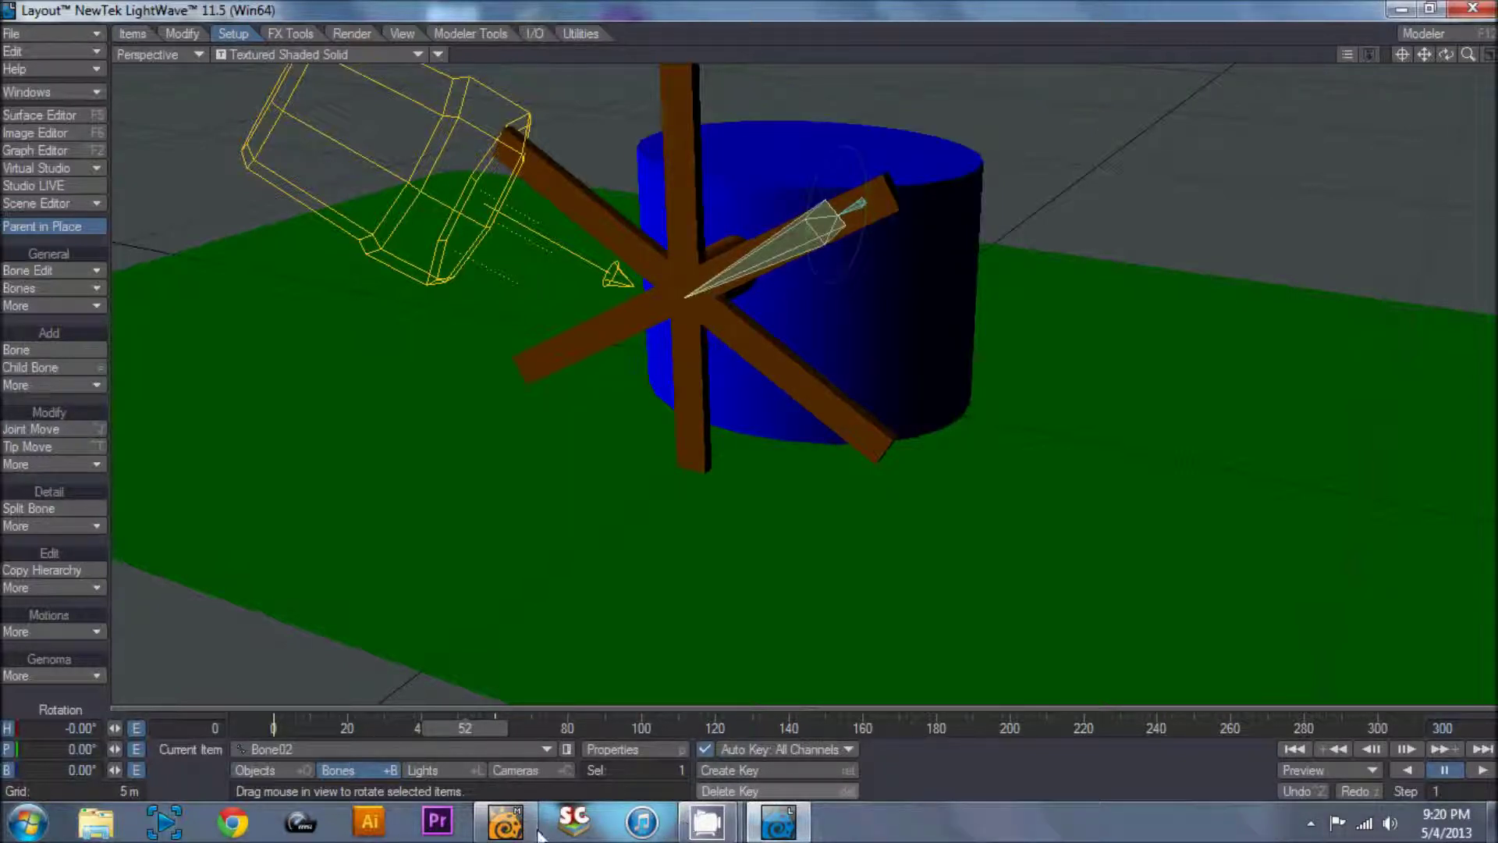
left_click(778, 819)
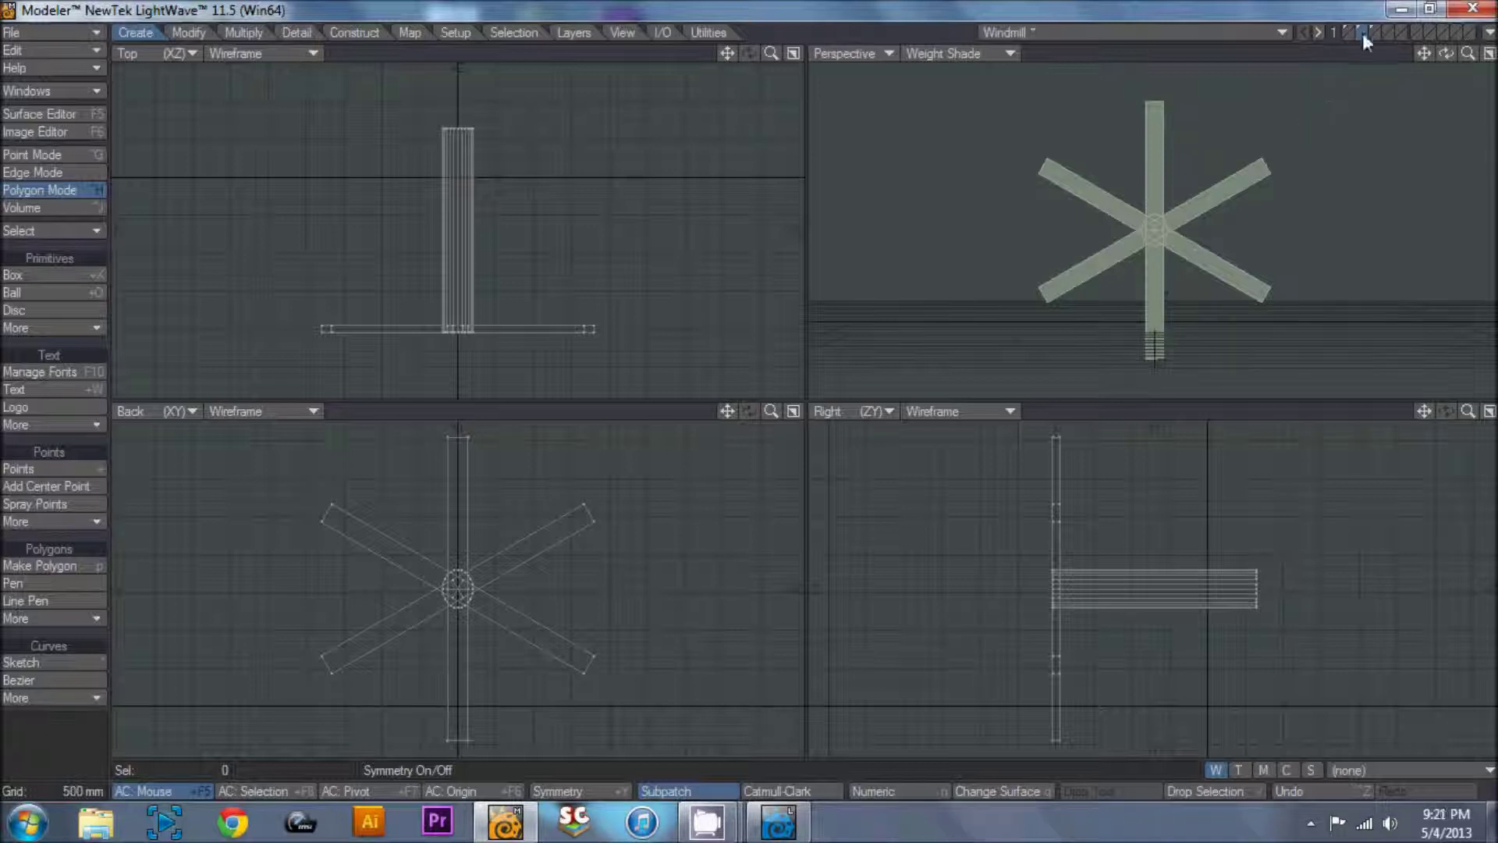
key("2")
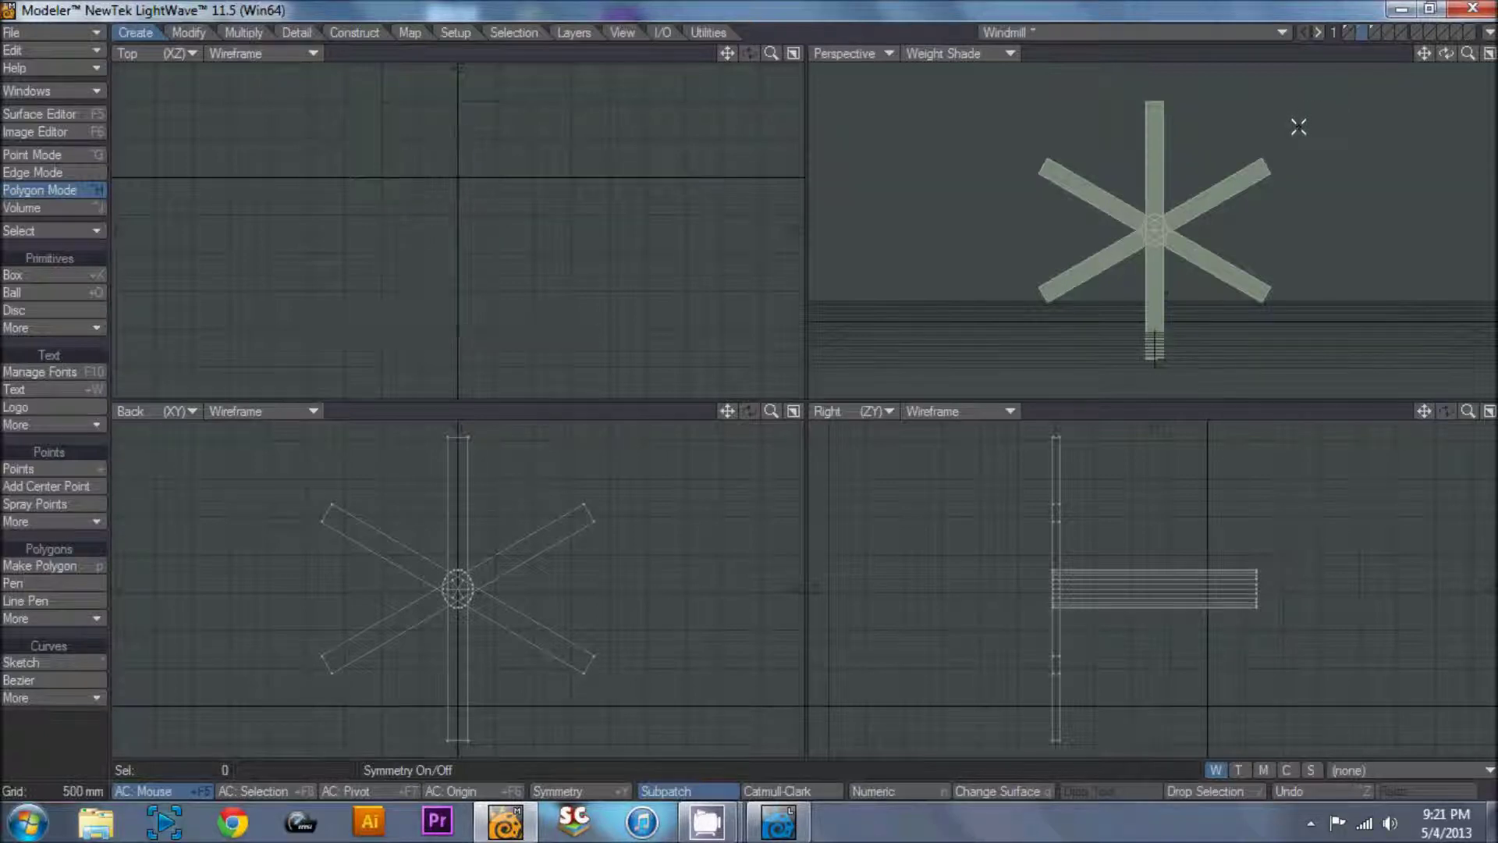
left_click(1349, 33)
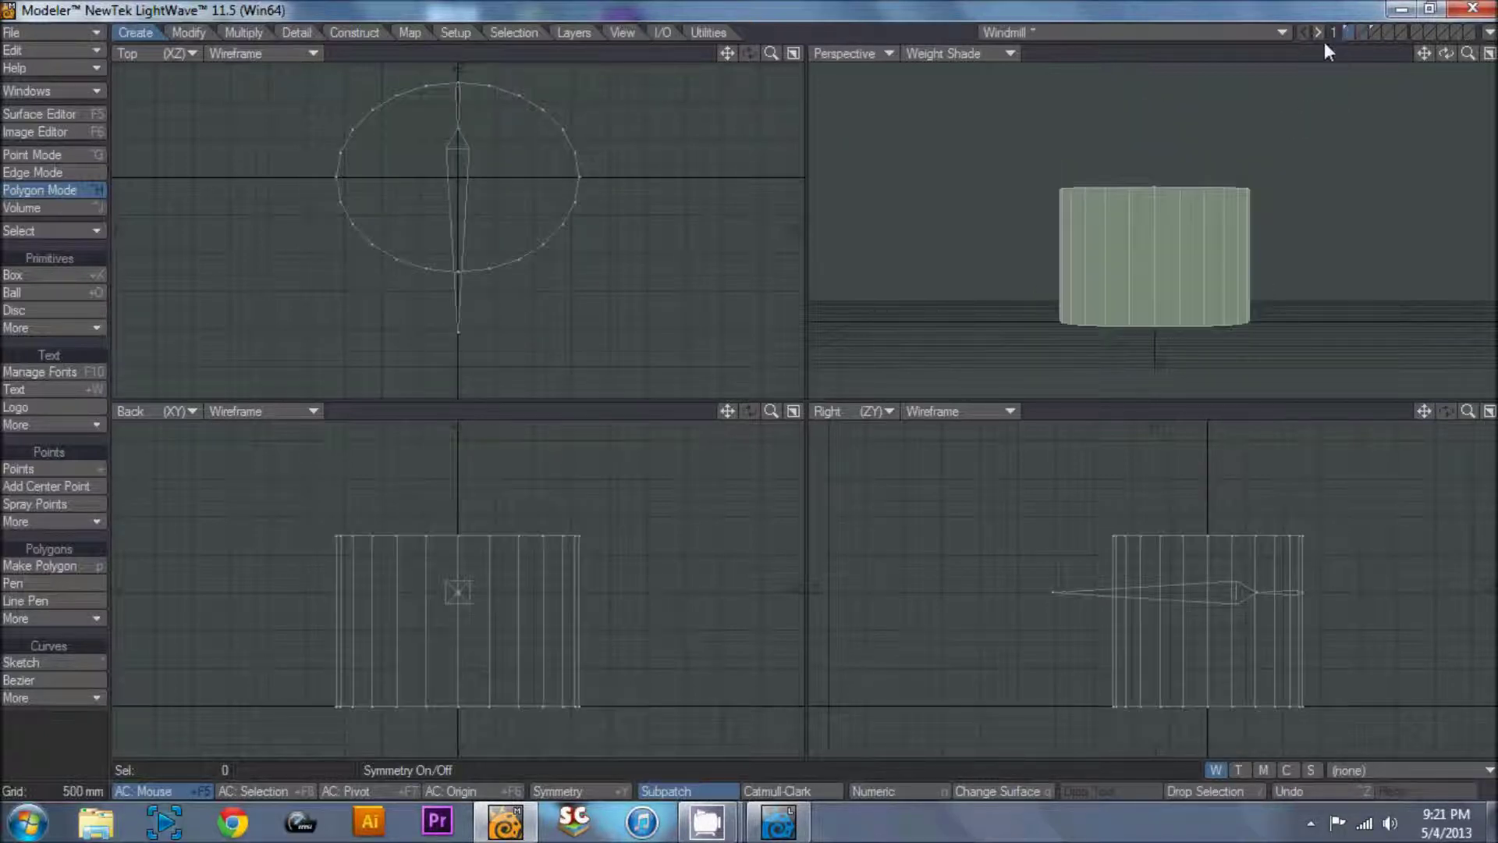
key("ctrl+v")
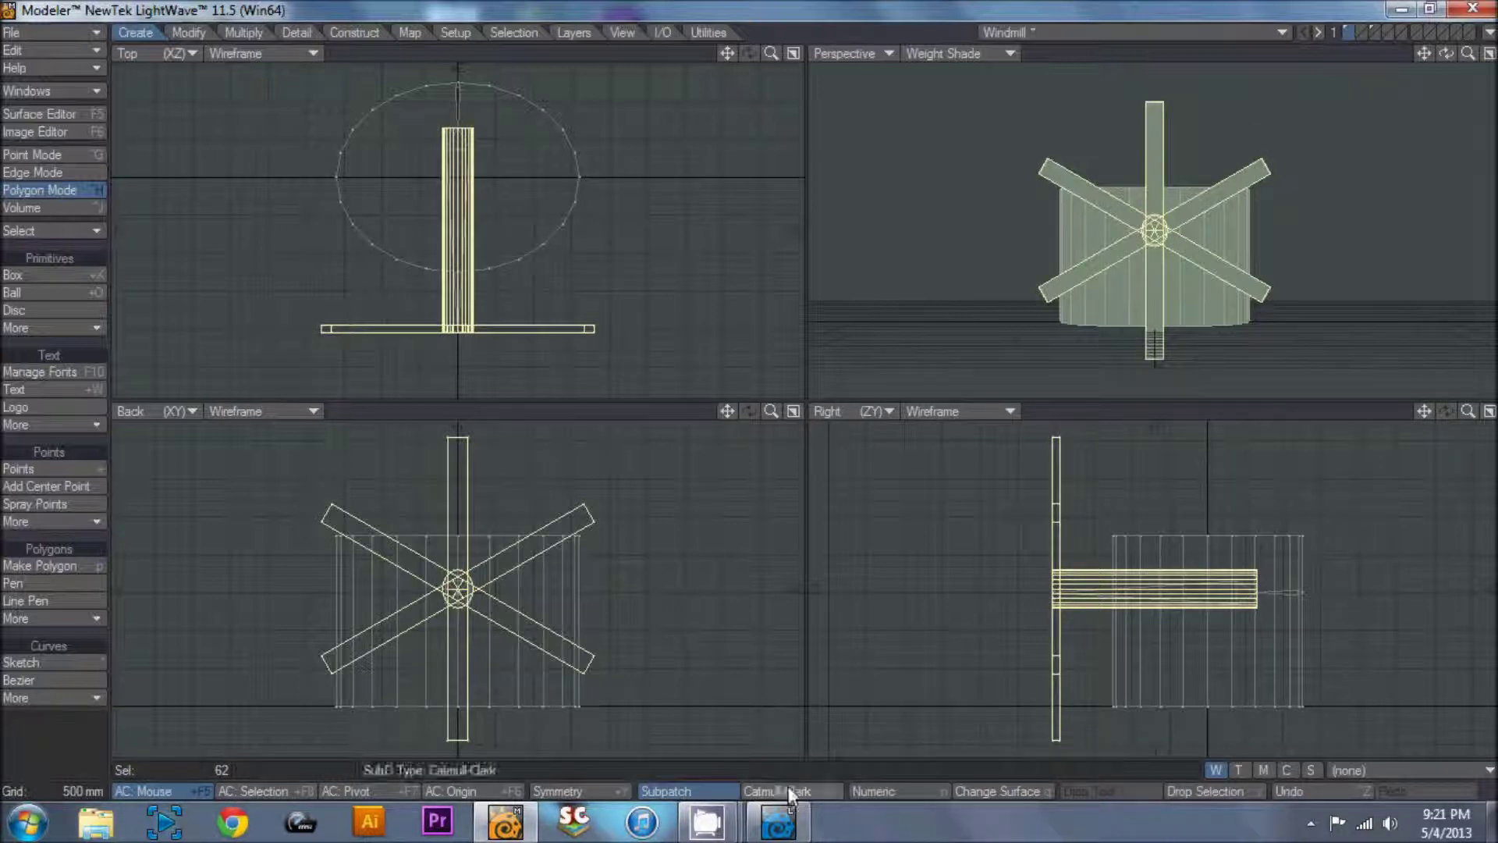
left_click(781, 819)
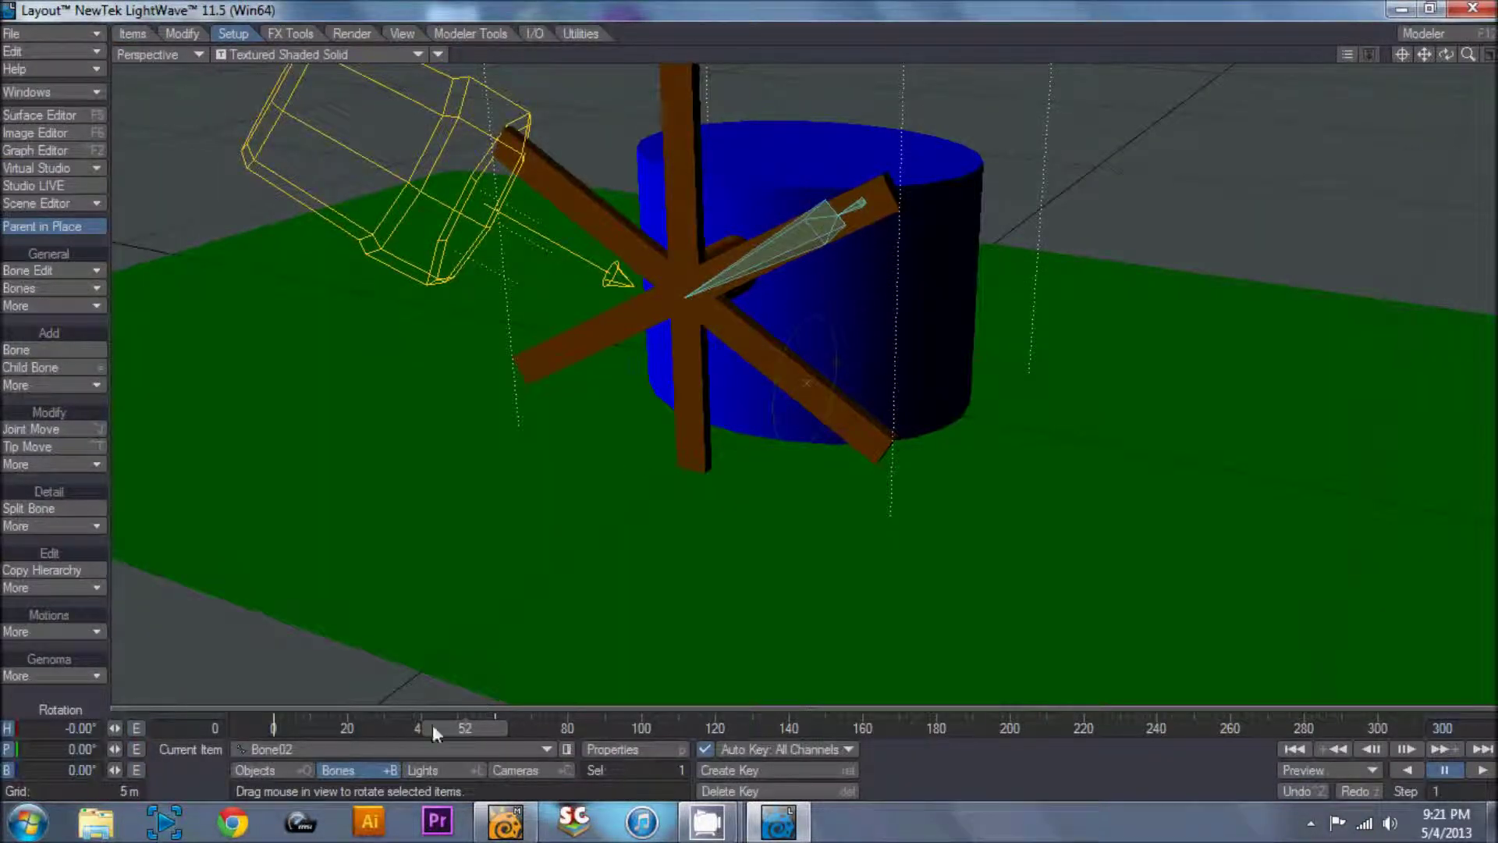
left_click_drag(435, 734, 350, 727)
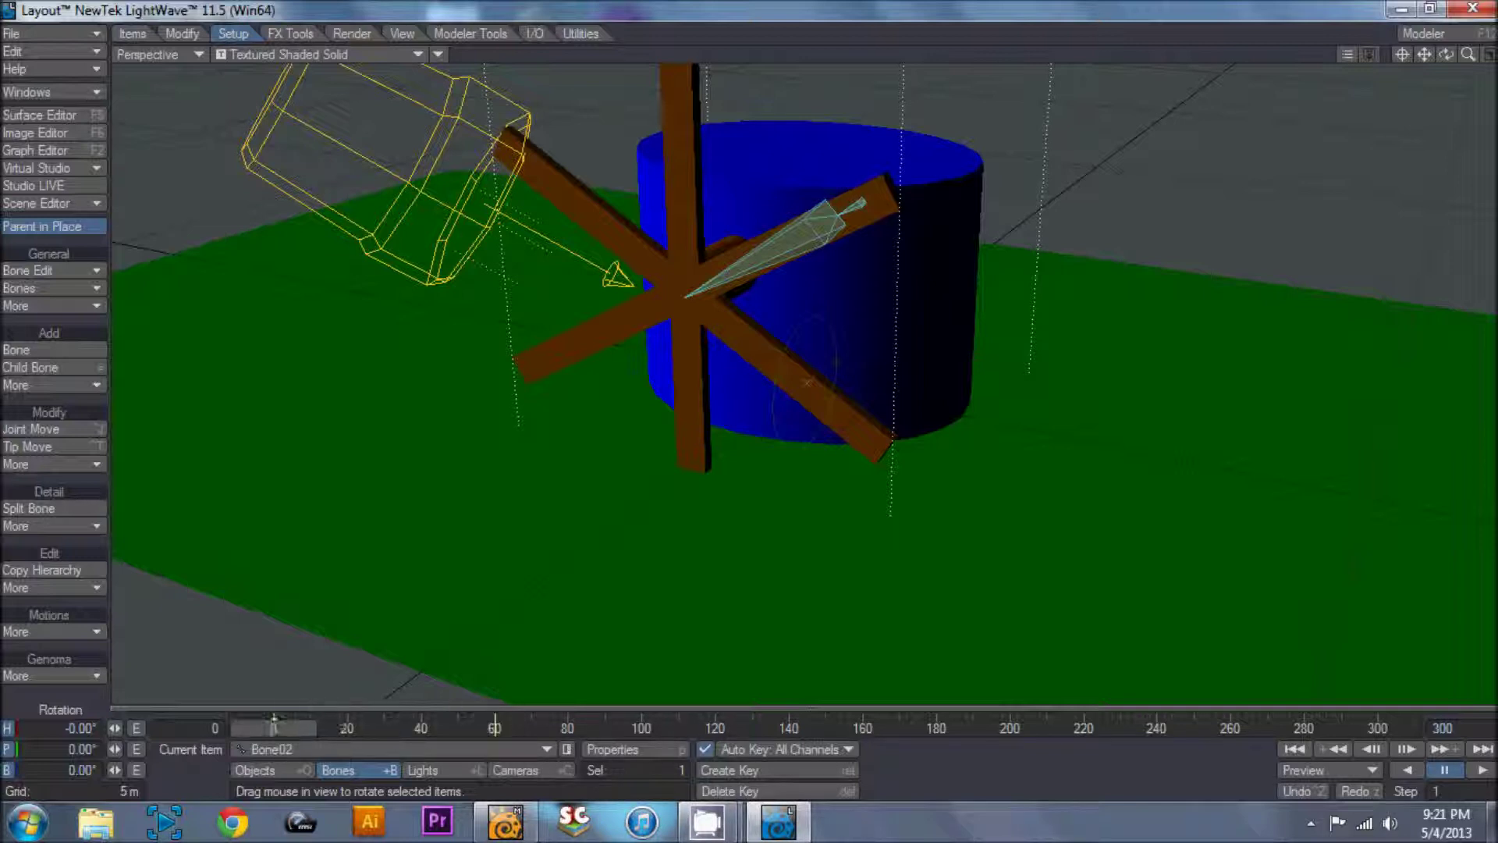
Make Bone02 the current item from the Current Item list.
left_click(317, 743)
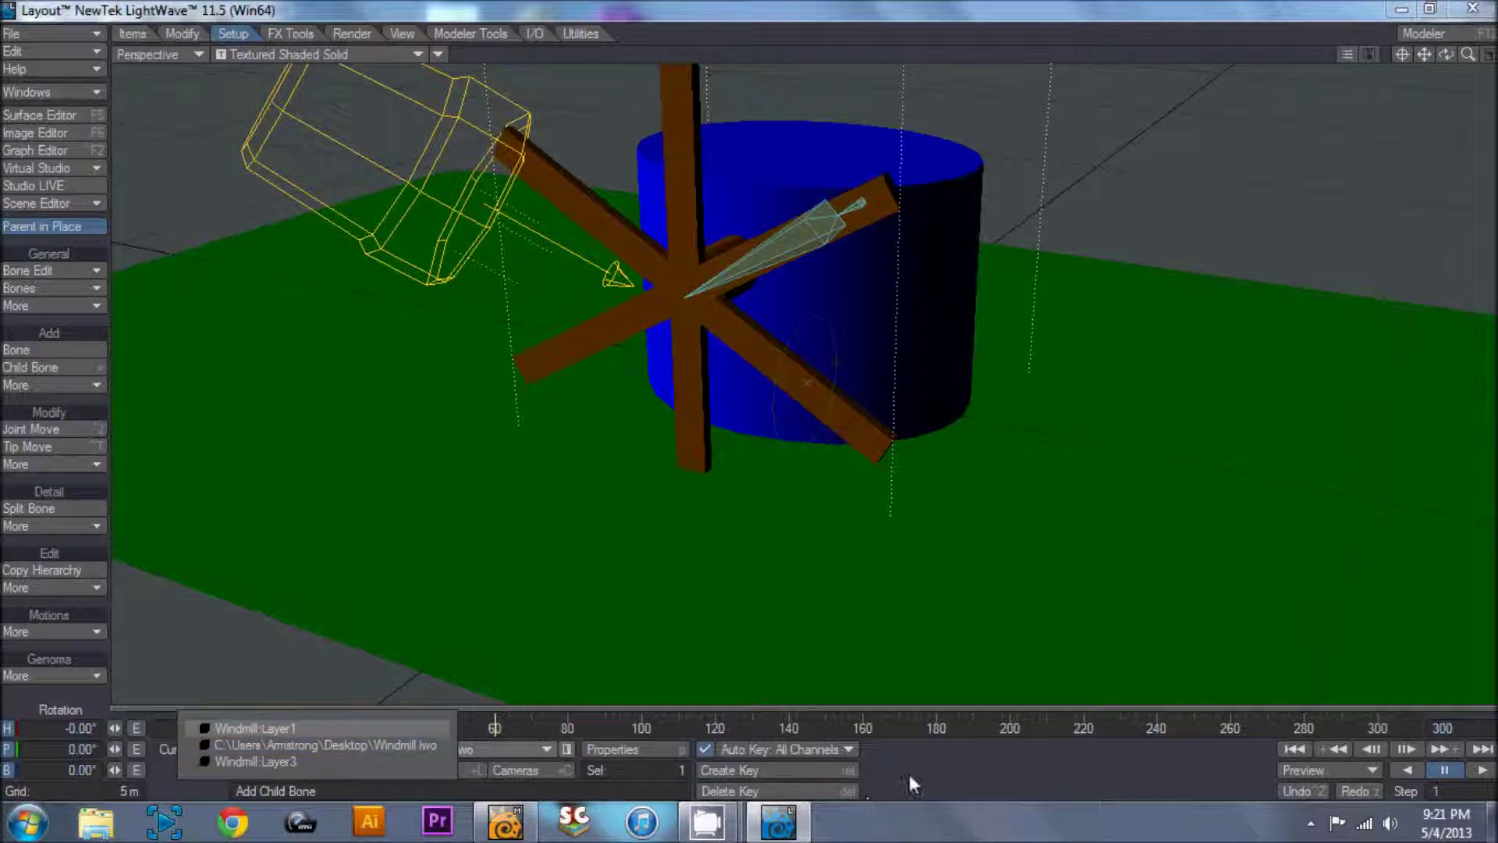
left_click(536, 786)
left_click(288, 752)
left_click(273, 729)
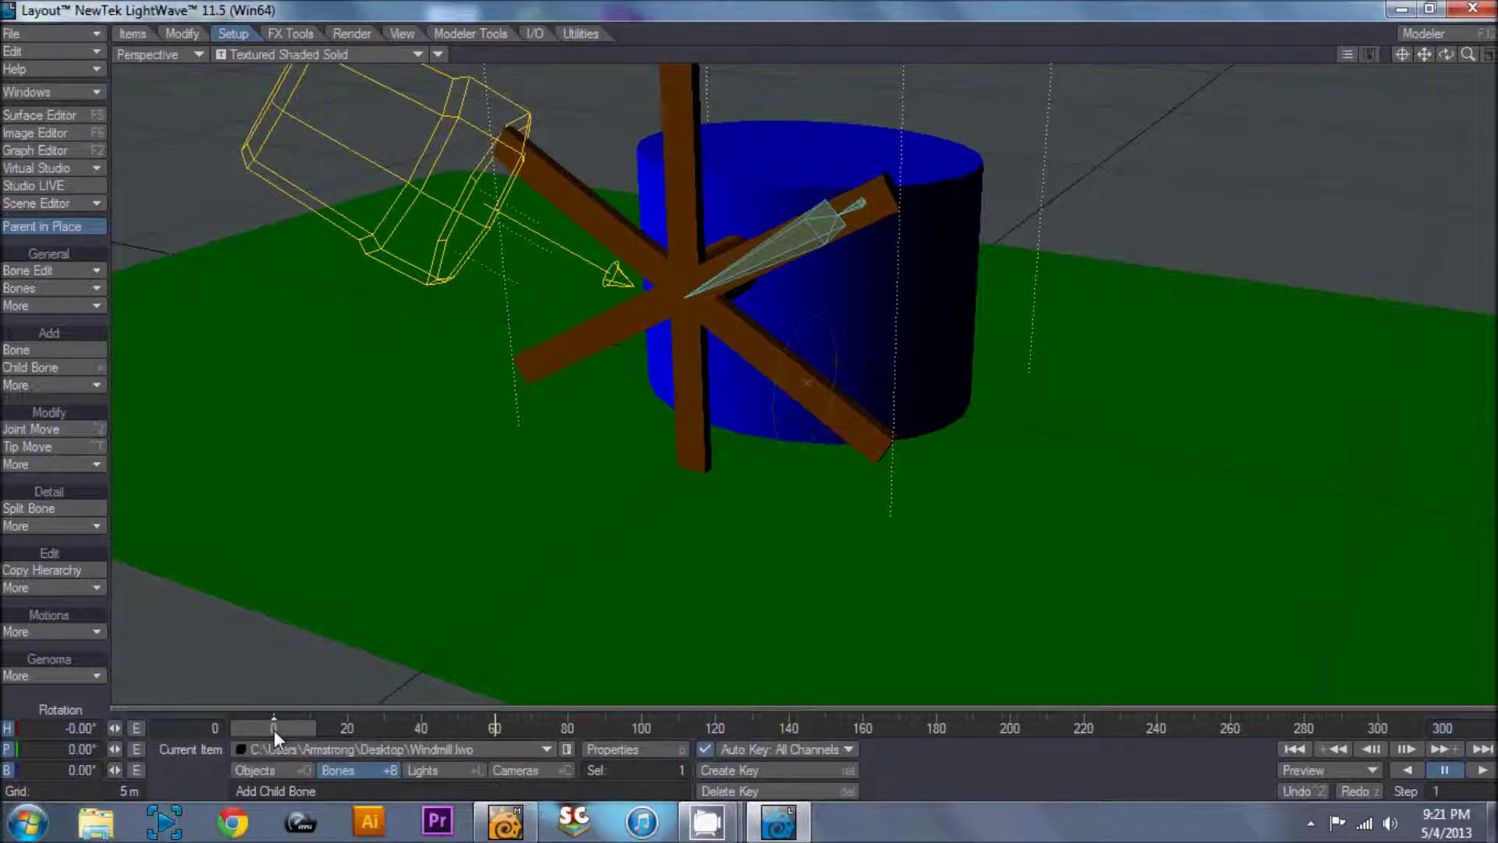
left_click(330, 750)
left_click(304, 739)
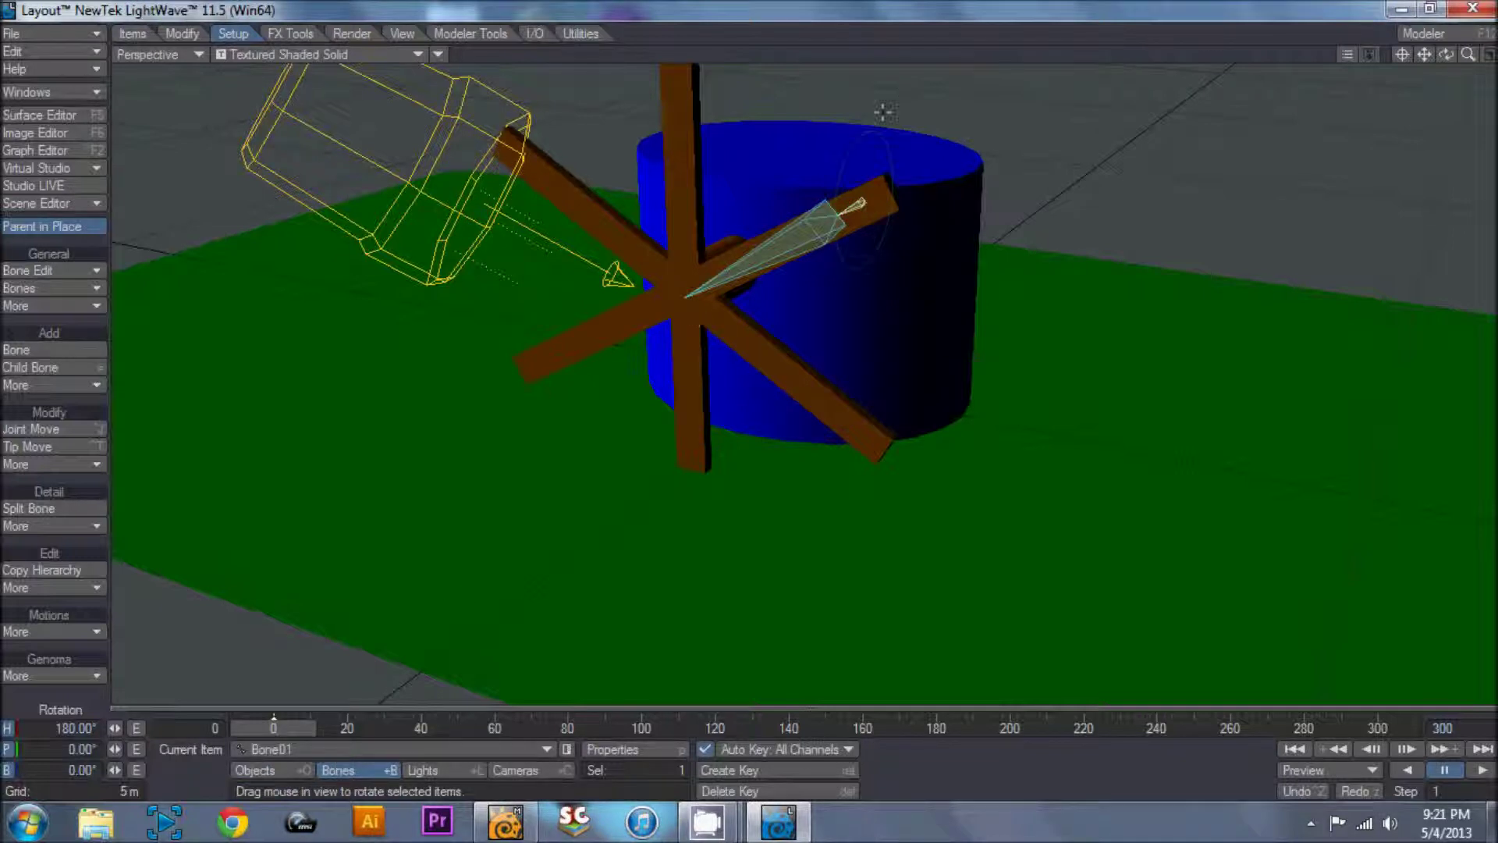
left_click(465, 743)
left_click(473, 769)
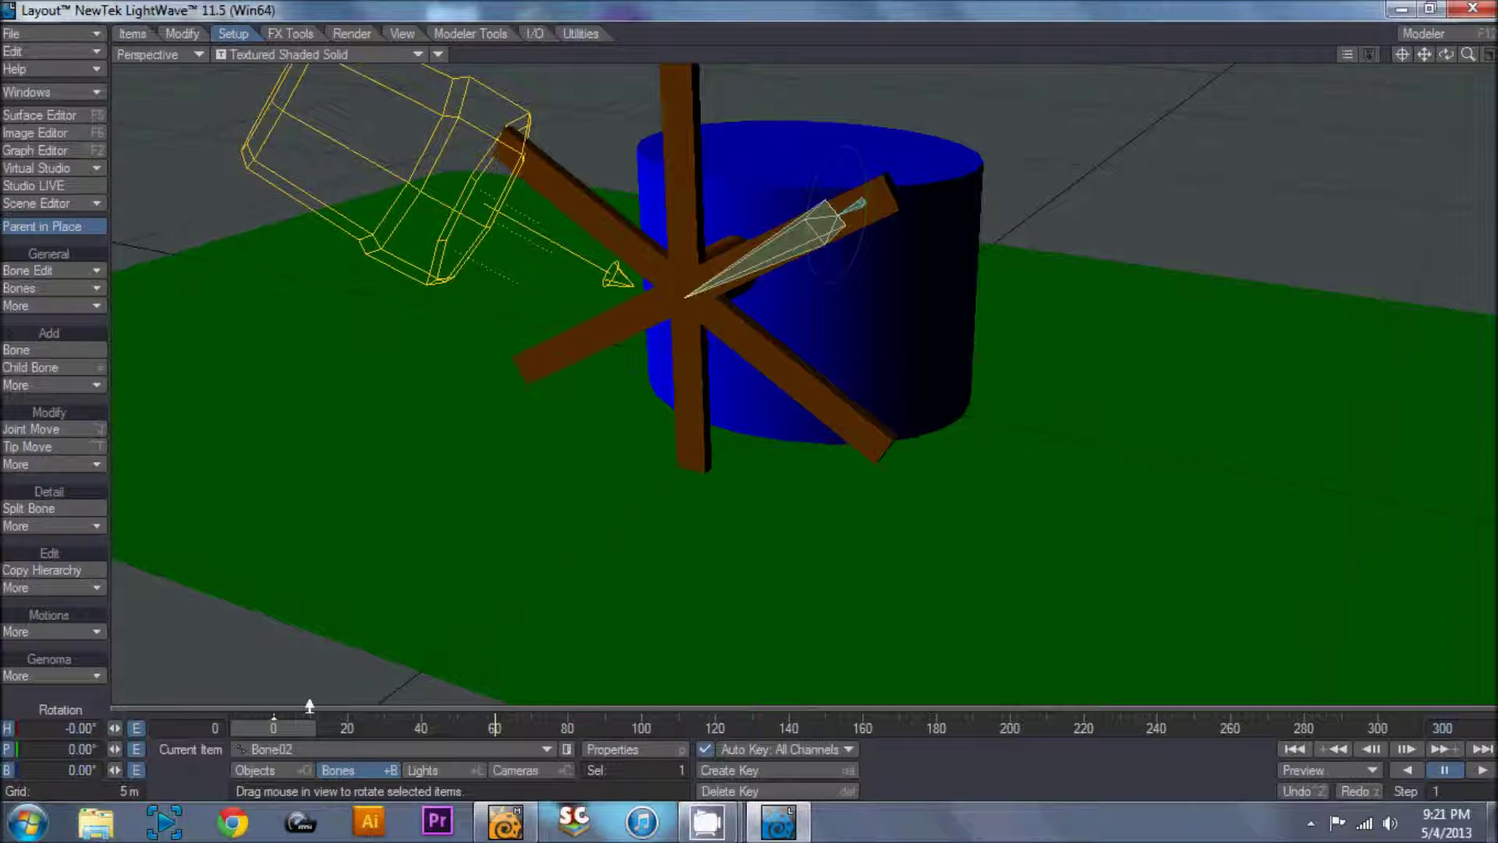
Key Bone02's bank to 360° at frame 60 and scrub back to watch the wheel spin.
left_click_drag(309, 729, 494, 728)
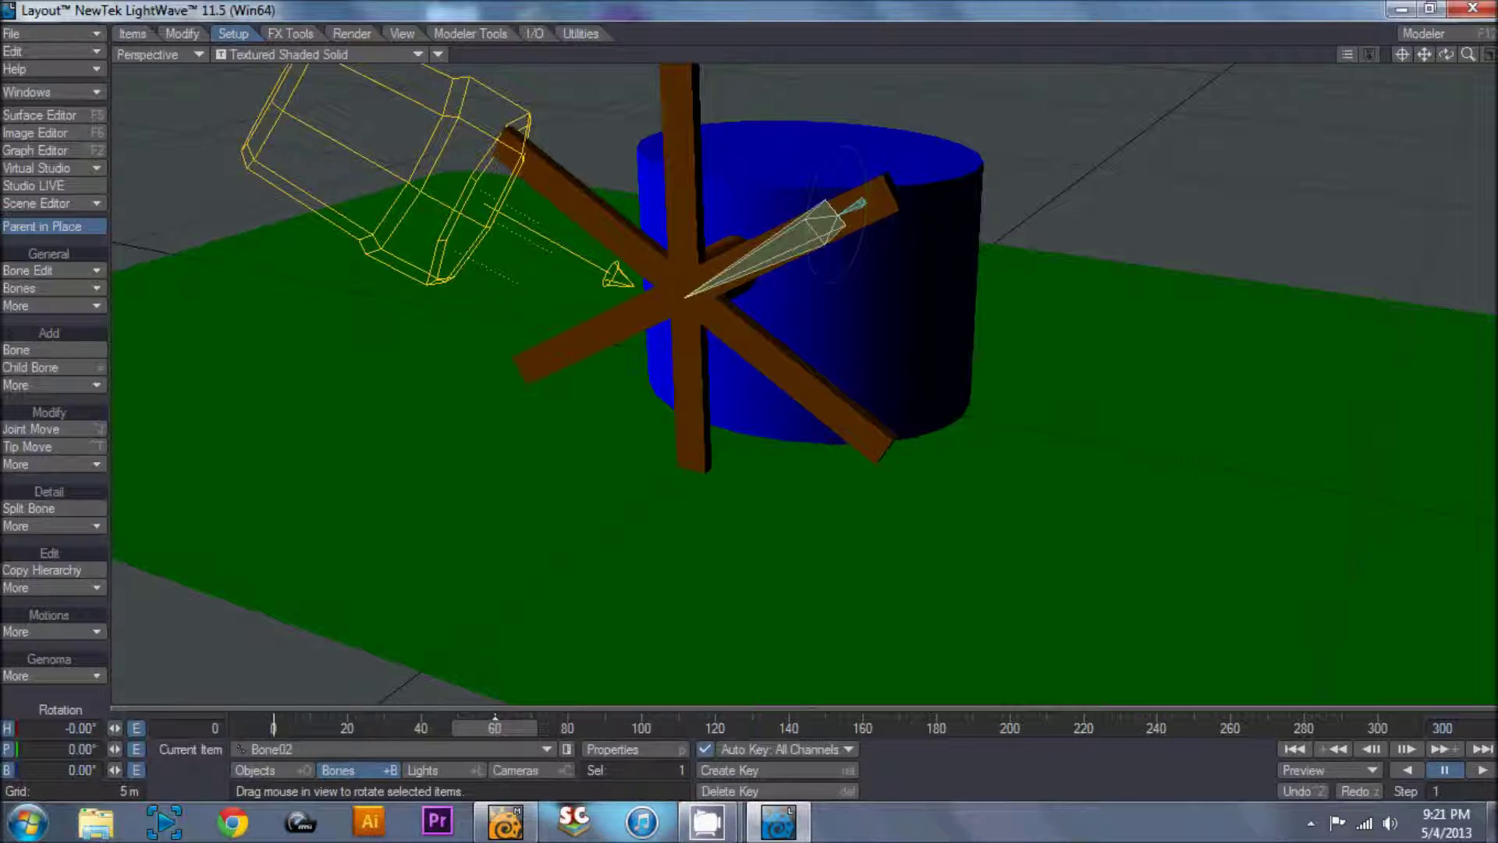
left_click(81, 770)
type("360")
key("Return")
left_click_drag(475, 727, 273, 727)
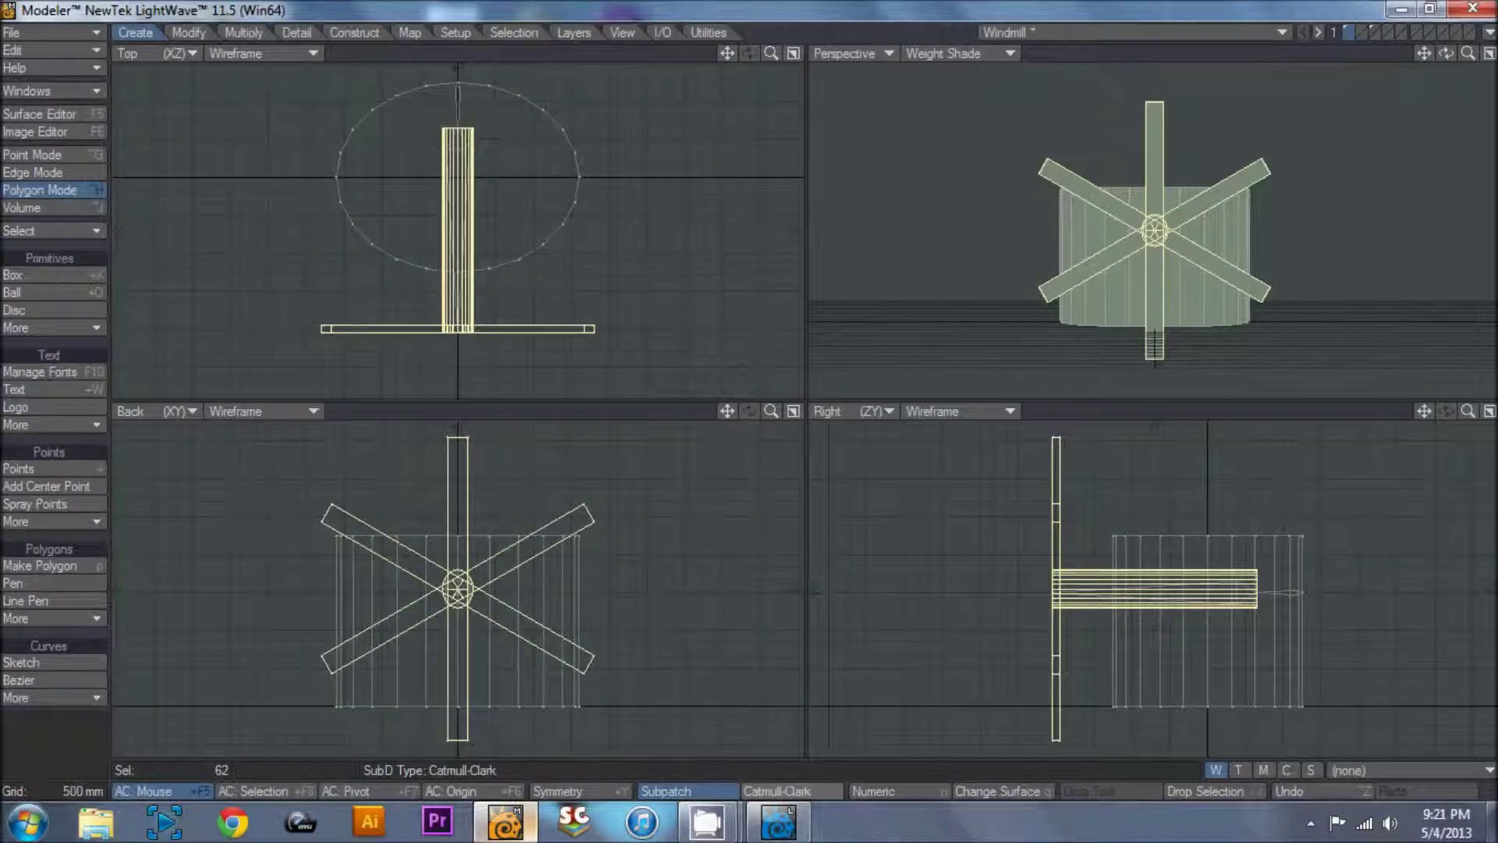
left_click(504, 823)
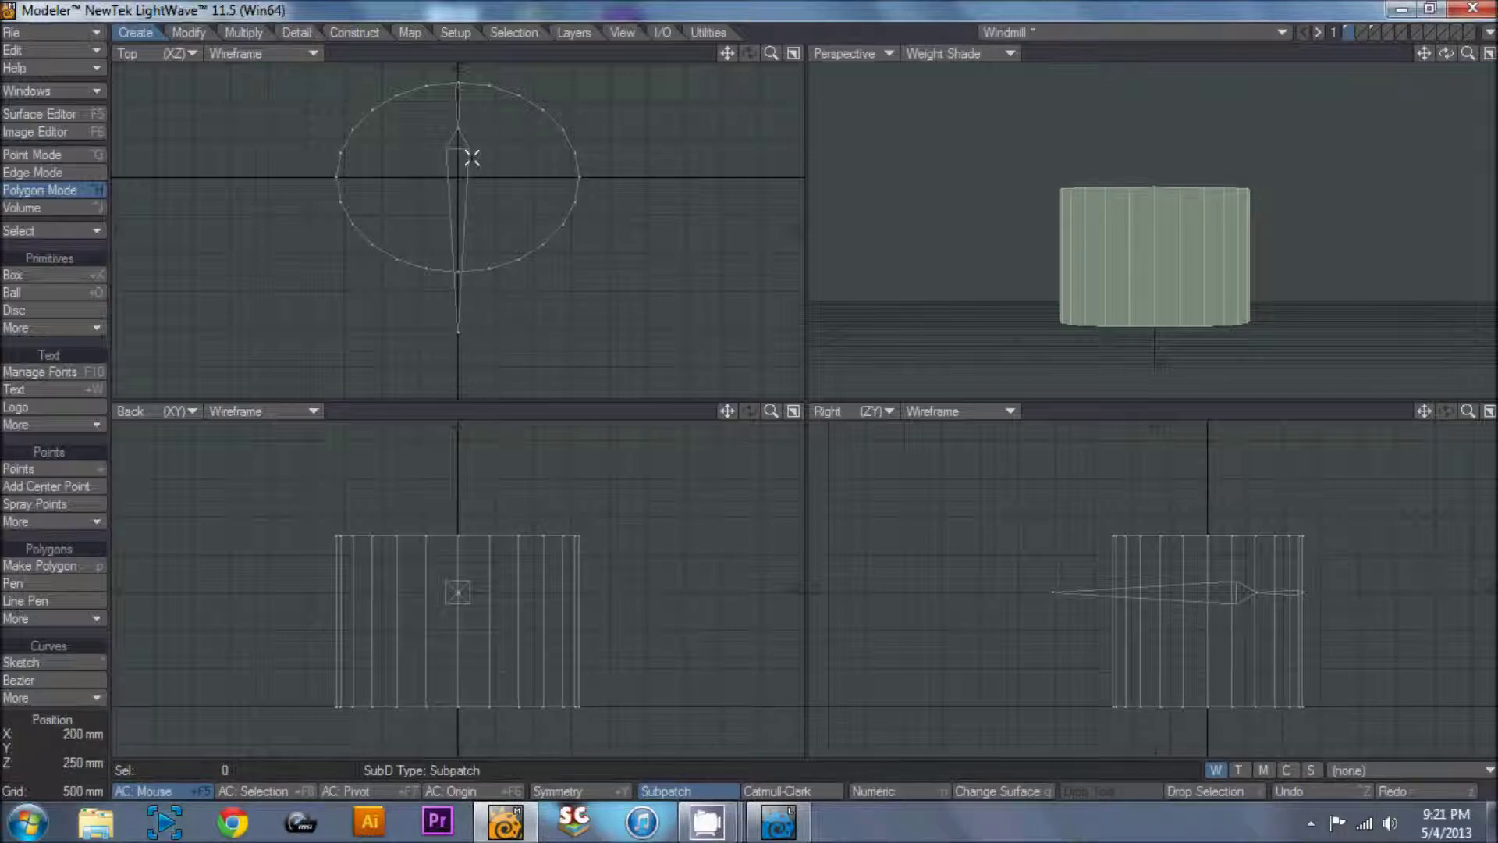
Move the large and tip skelegons from the cylinder layer into the blades layer.
left_click(453, 177)
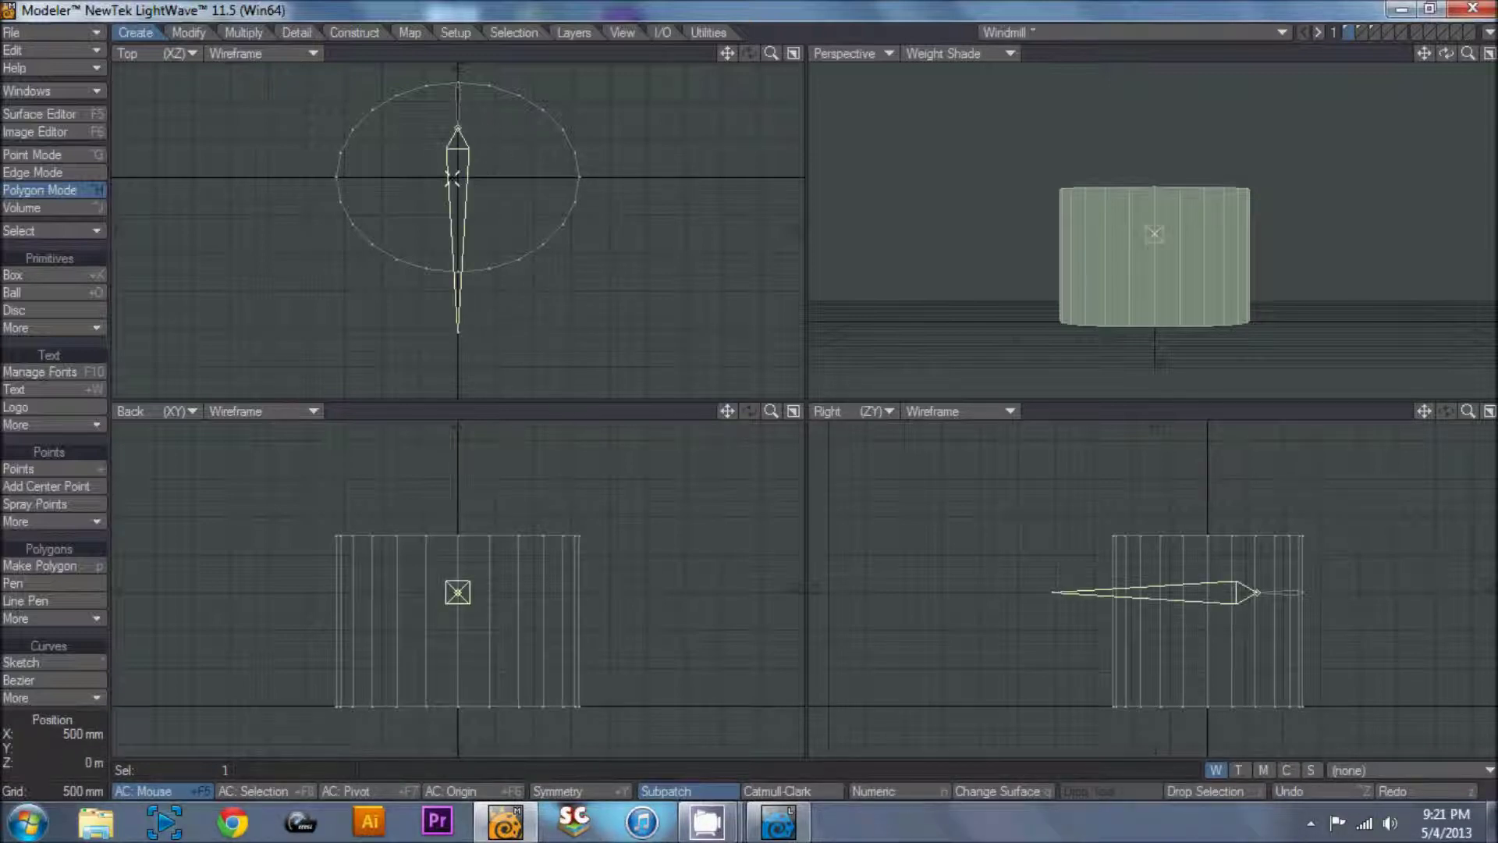
left_click(455, 117)
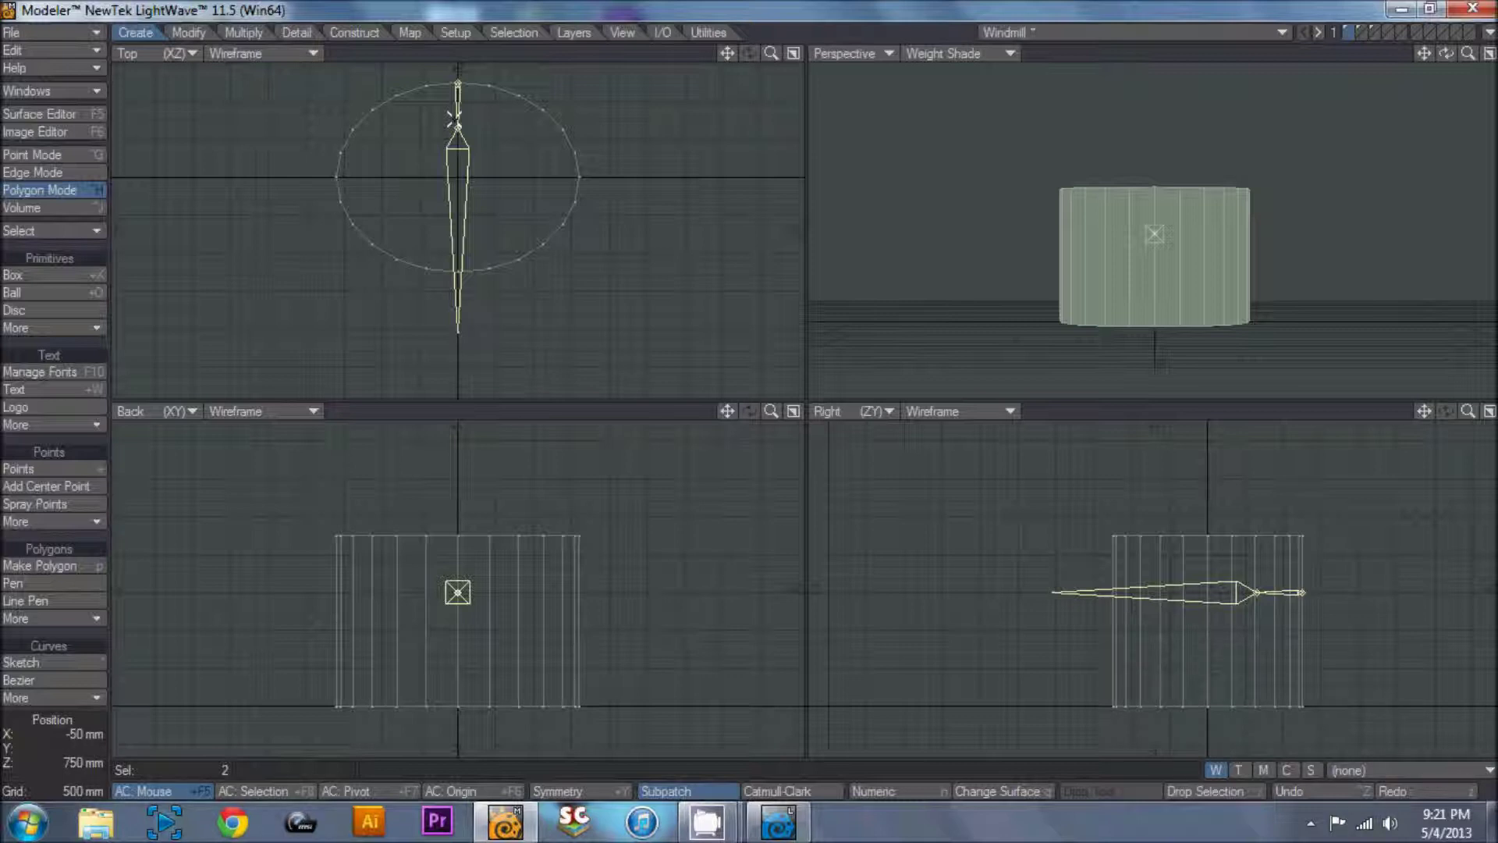
key("Delete")
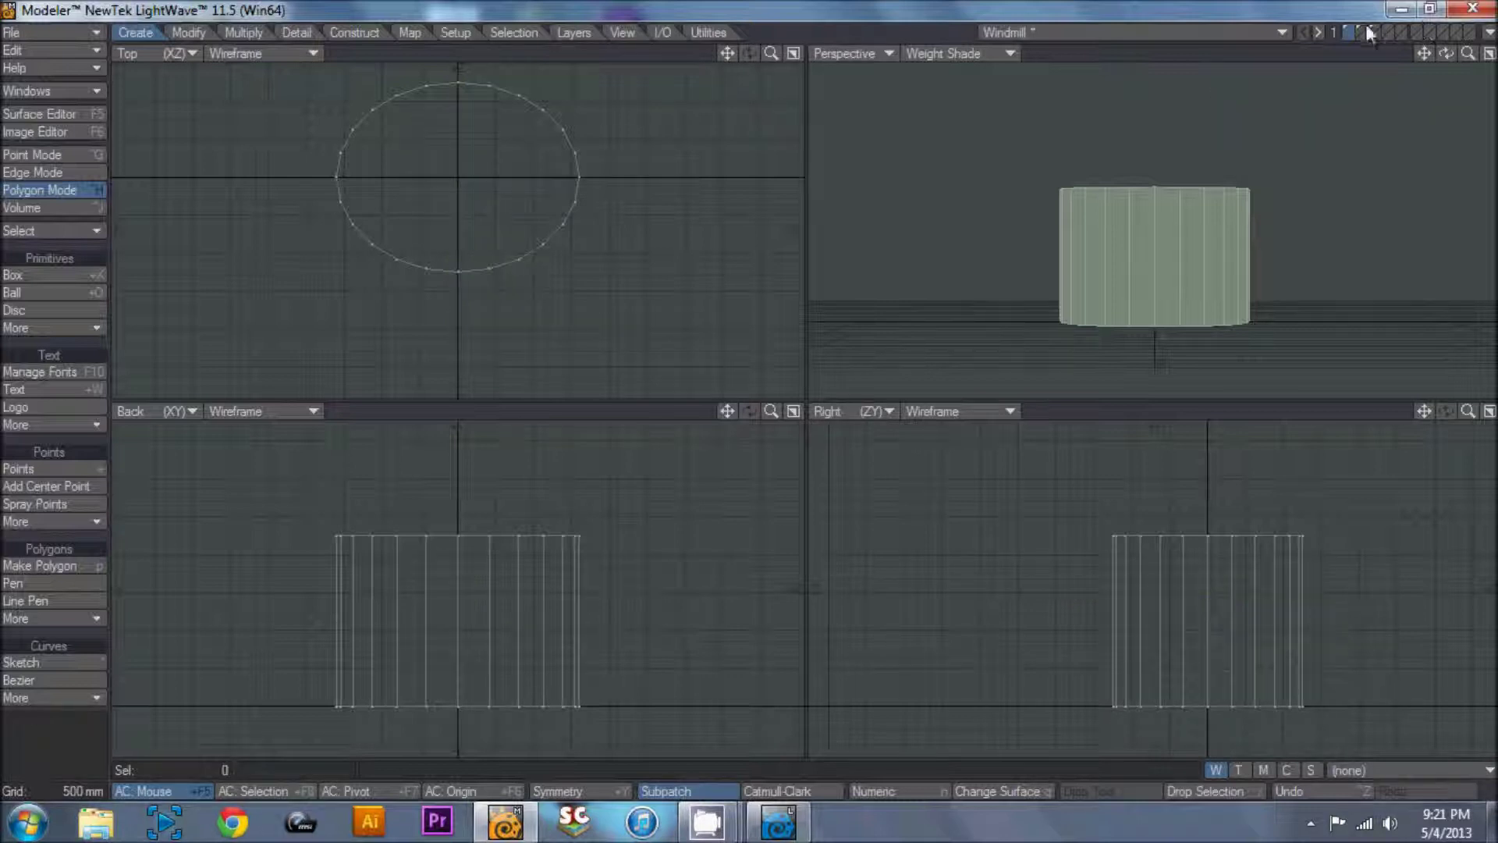
left_click(1359, 29)
key("ctrl+v")
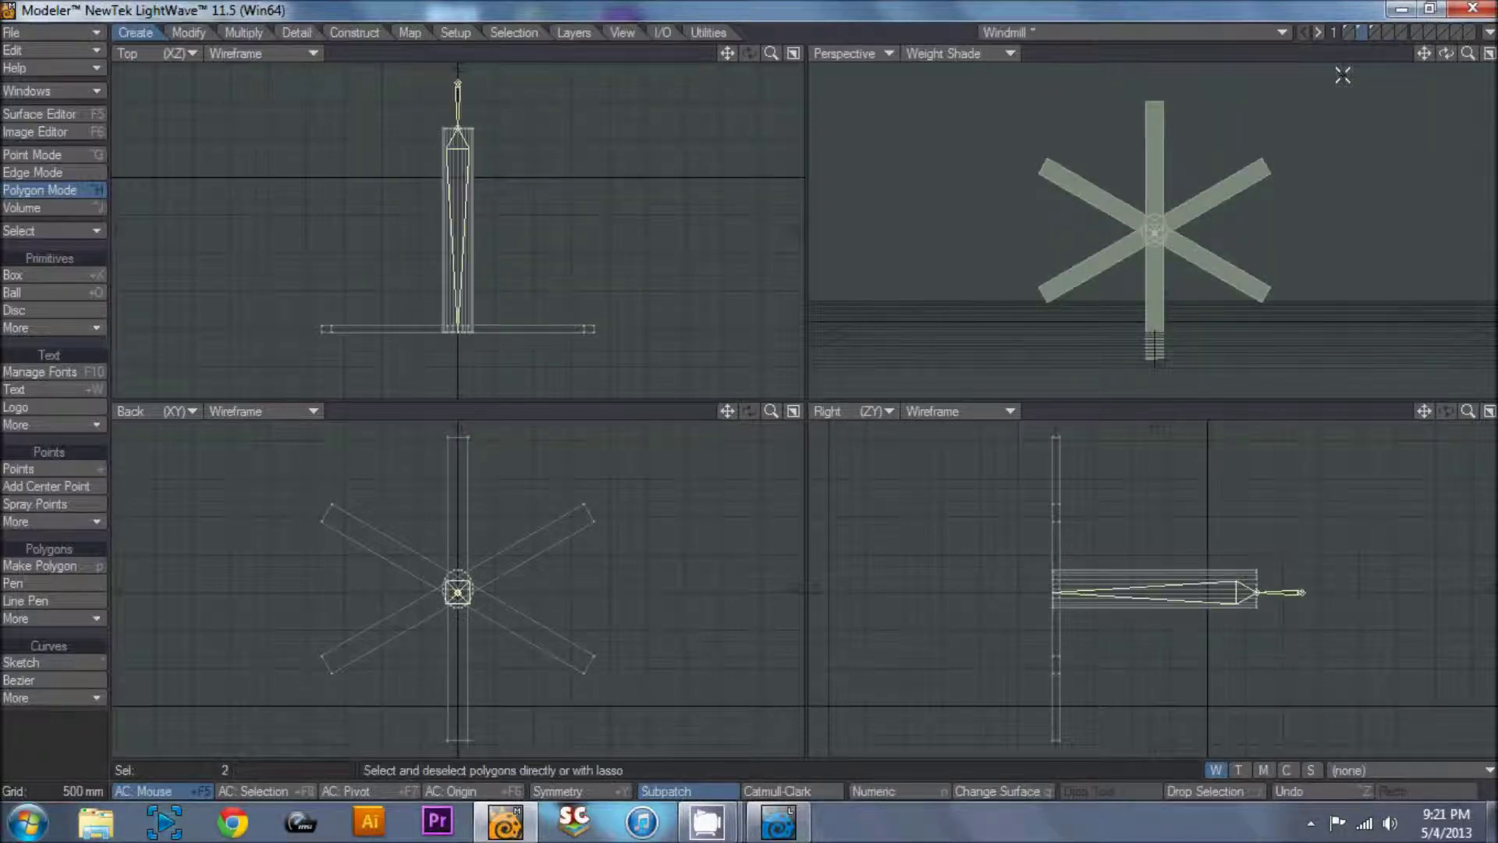
left_click(781, 821)
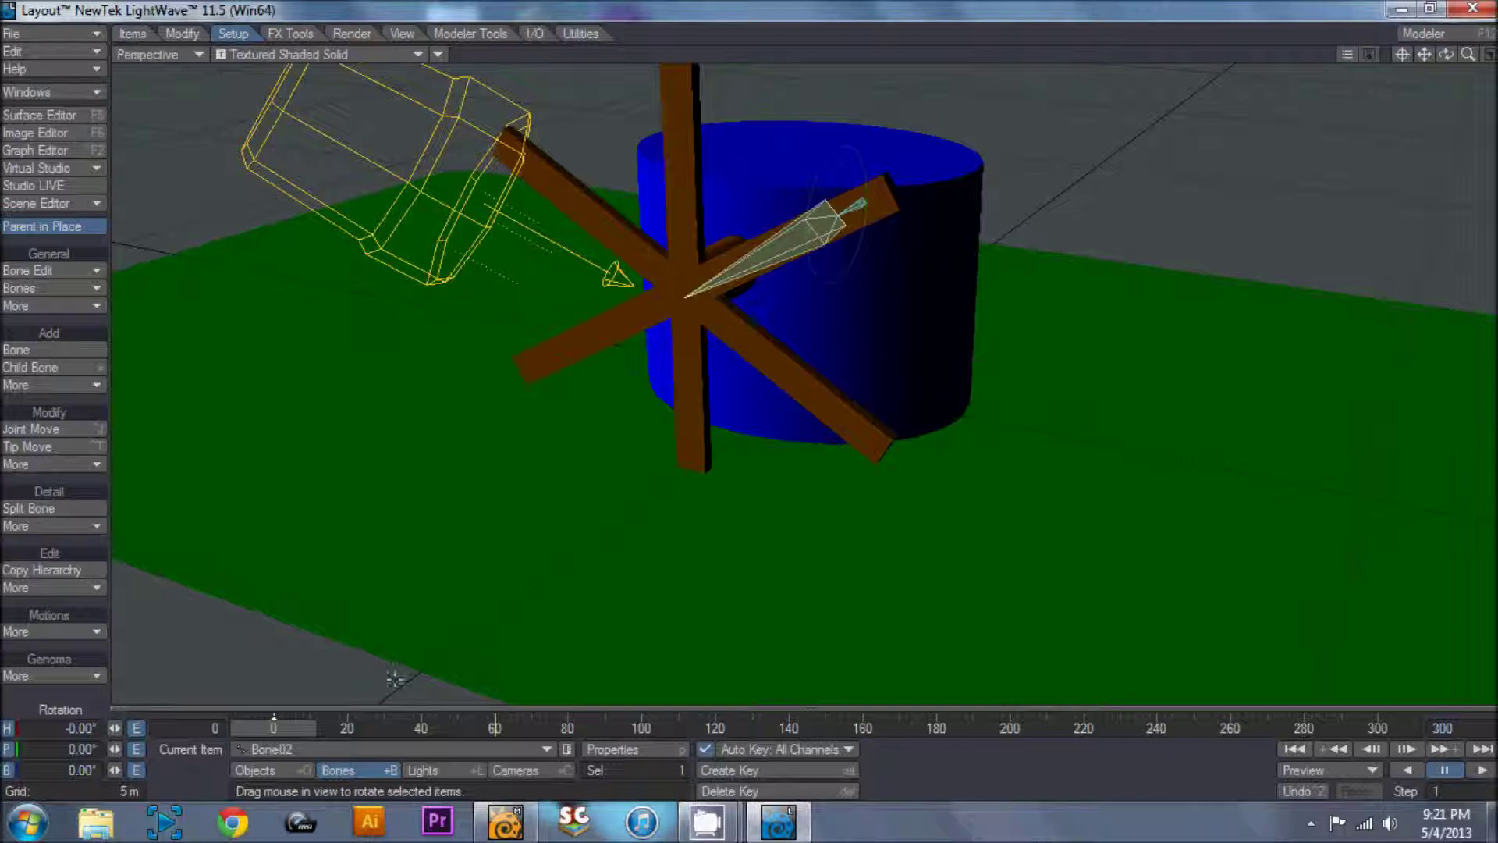
Test-rotate the current bone to see what it deforms, then undo the rotation.
left_click(283, 767)
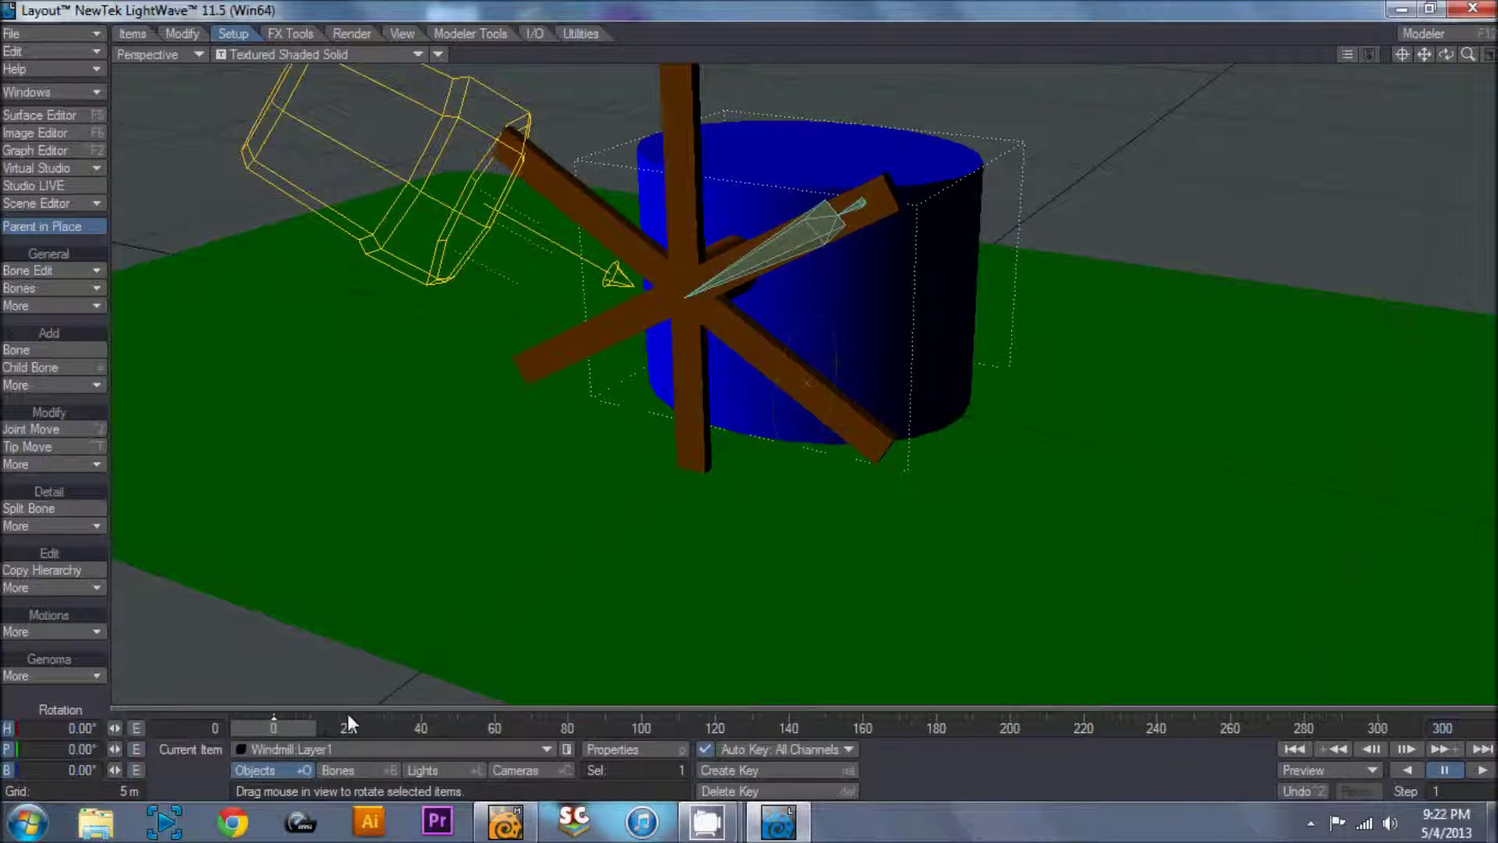
left_click(359, 768)
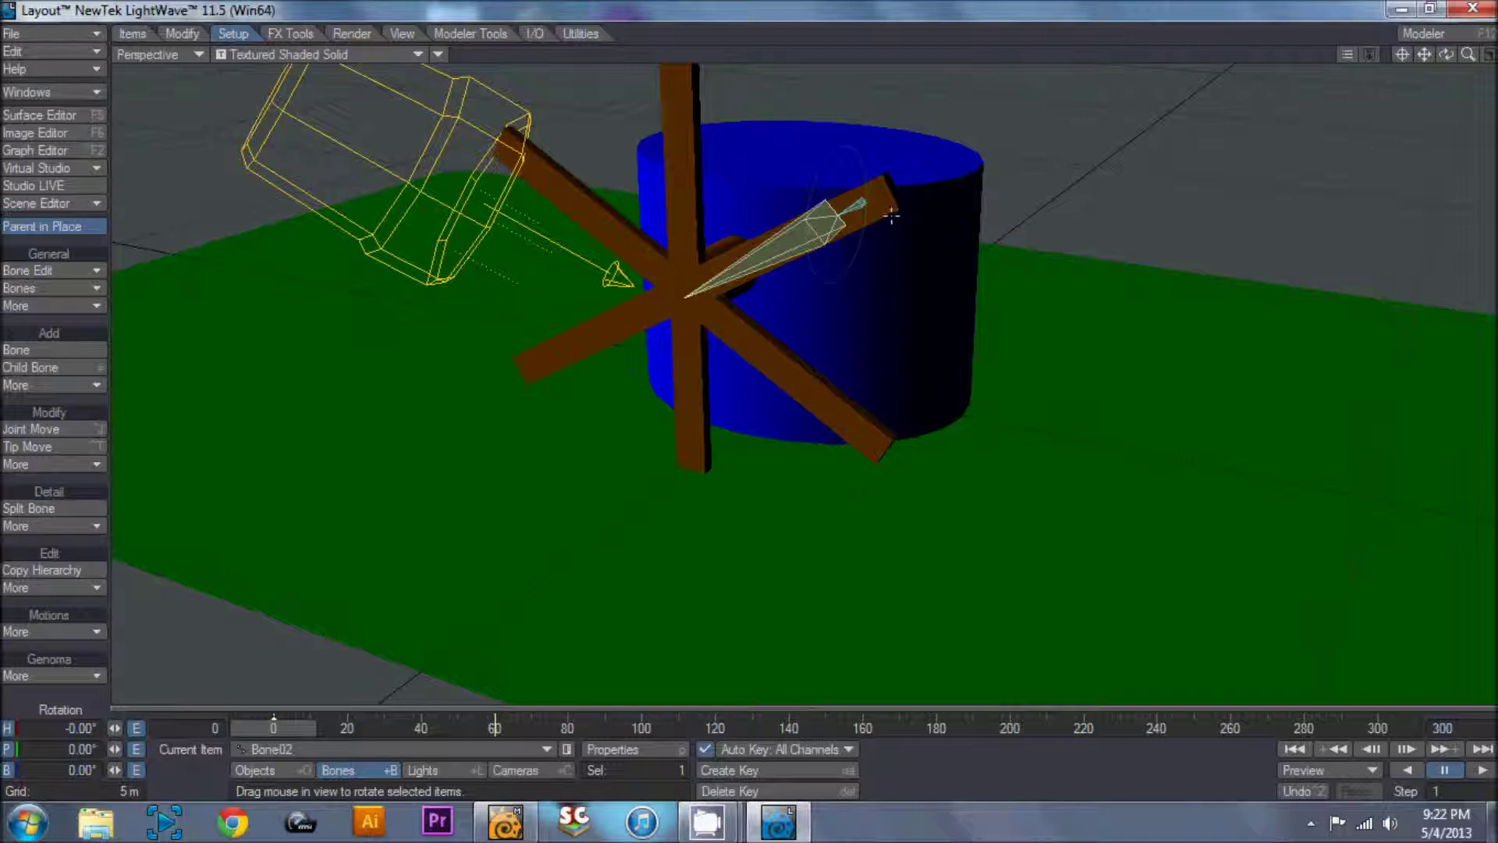
right_click_drag(892, 215, 895, 215)
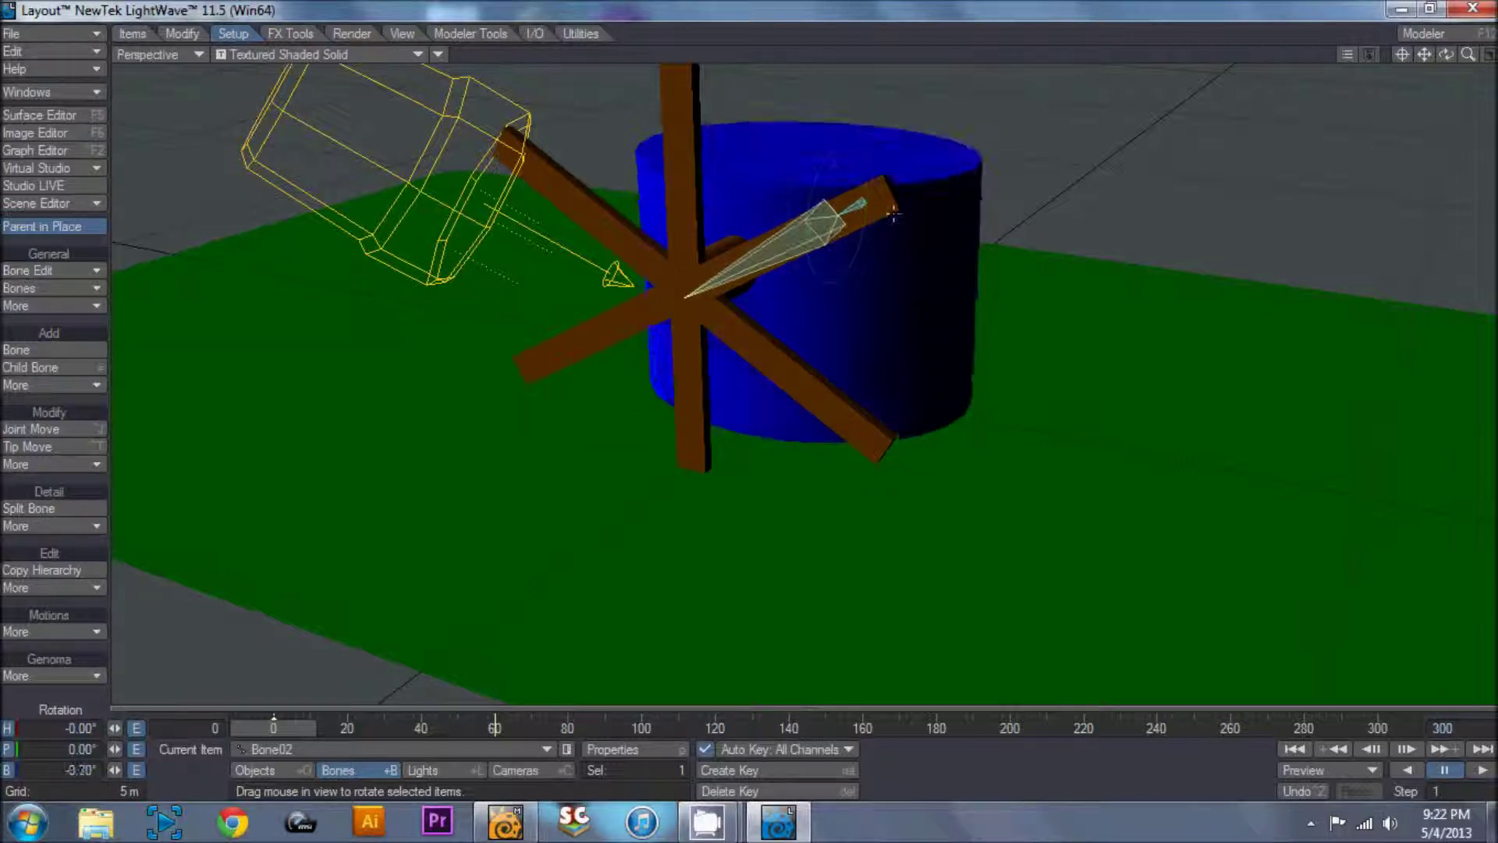
key("ctrl+z")
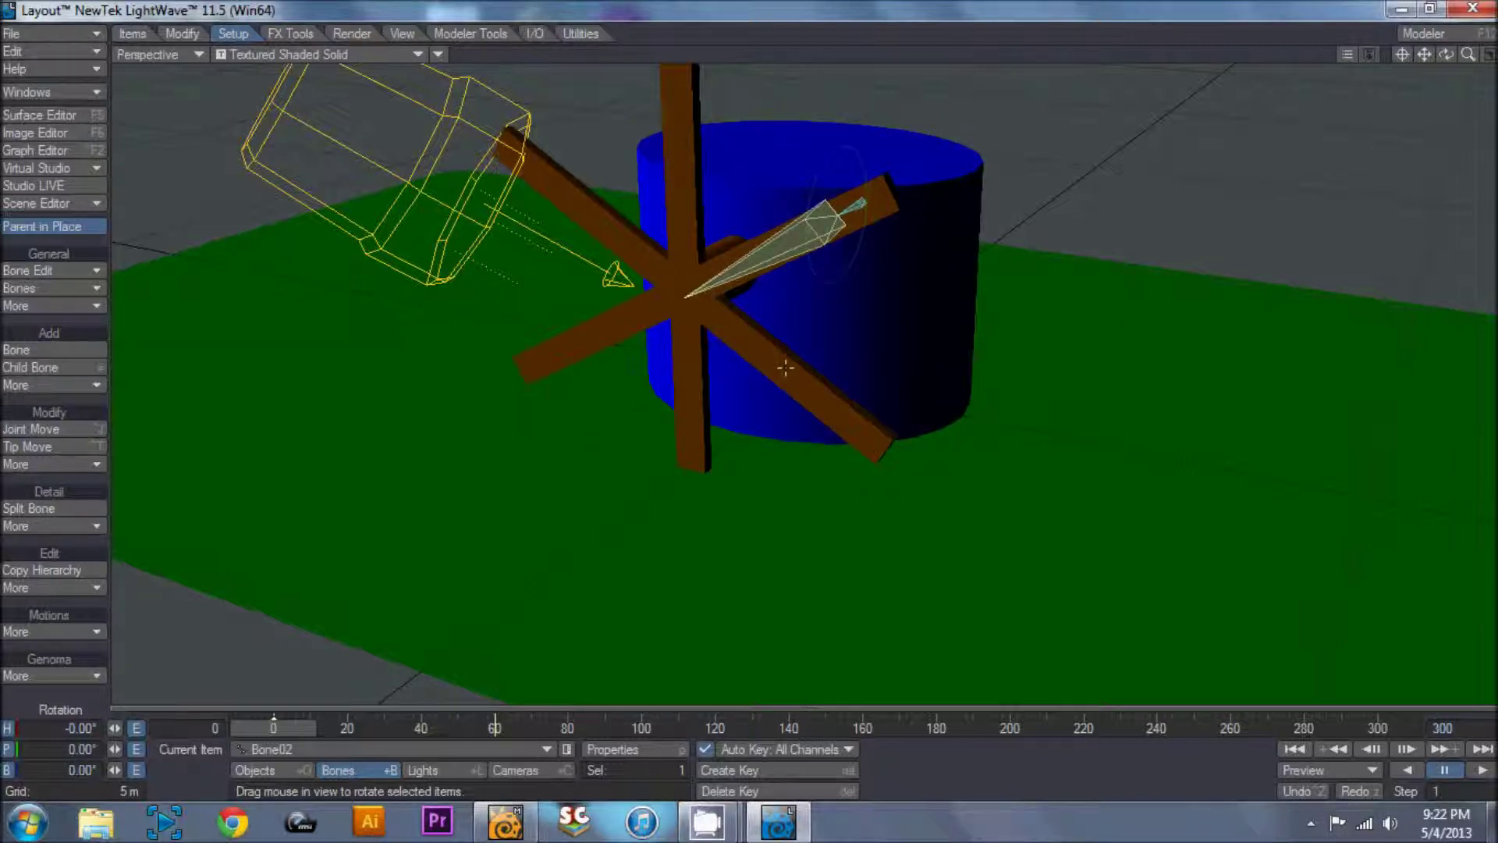
Delete Bone02 and Bone01, confirming each prompt, and return to Objects mode.
key("Delete")
key("Return")
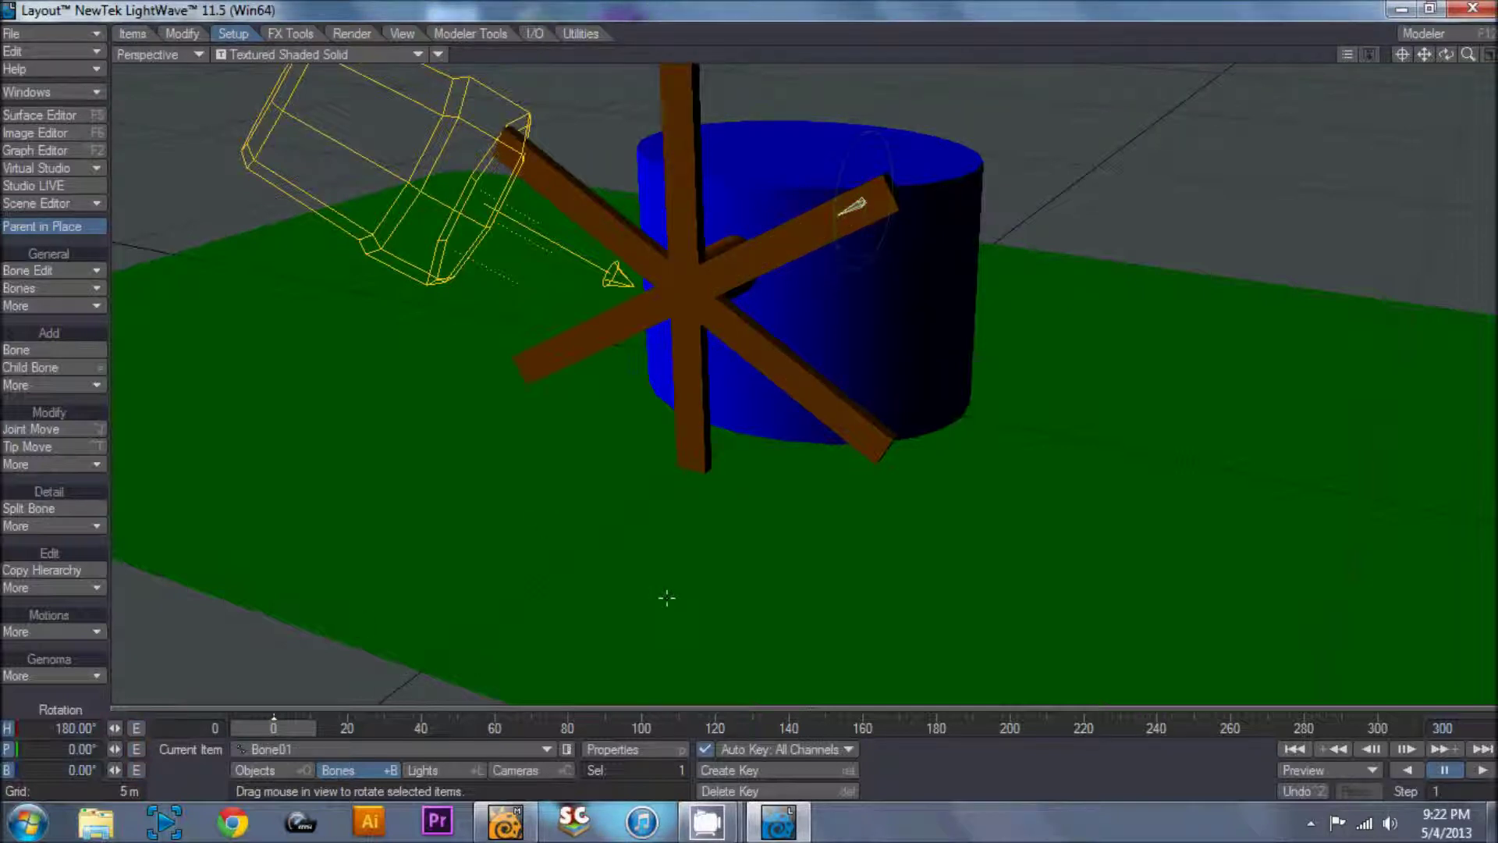
key("Delete")
key("Return")
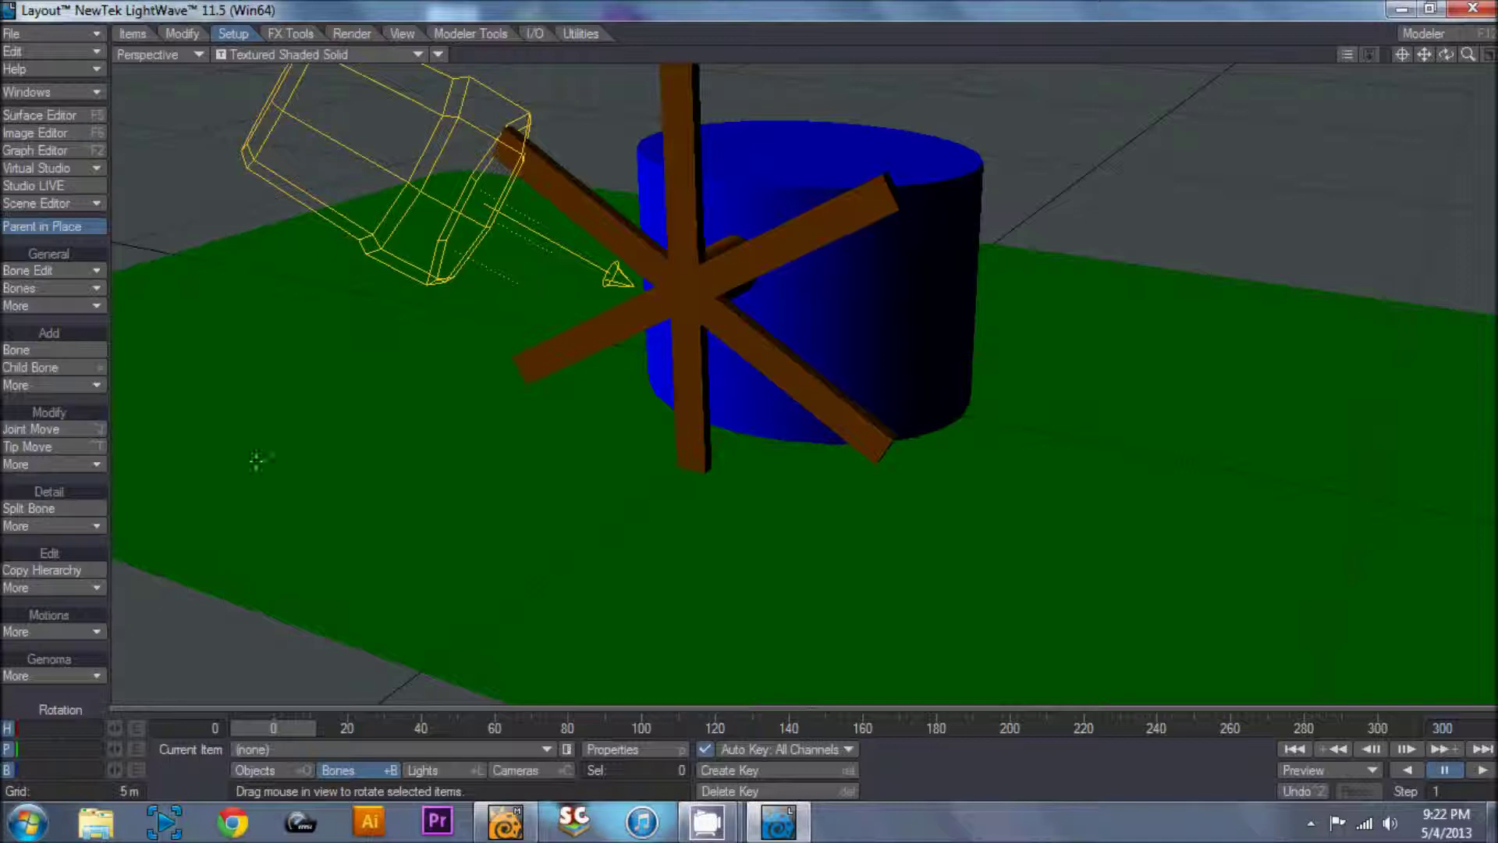
left_click(275, 768)
Make Windmill:Layer2 current and convert its skelegons into bones.
left_click(284, 750)
left_click(282, 771)
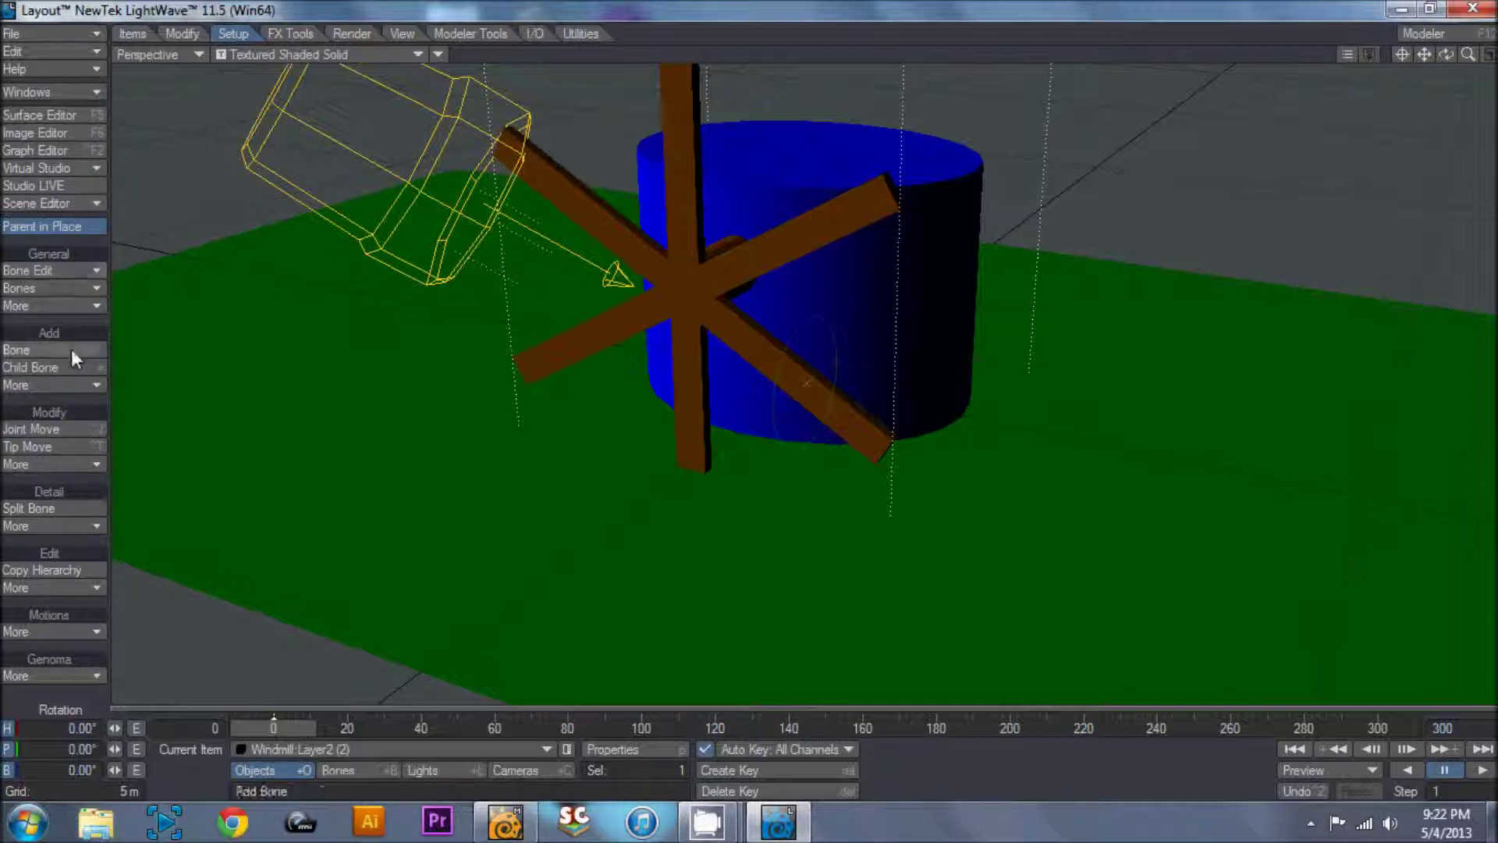
left_click(72, 381)
left_click(72, 380)
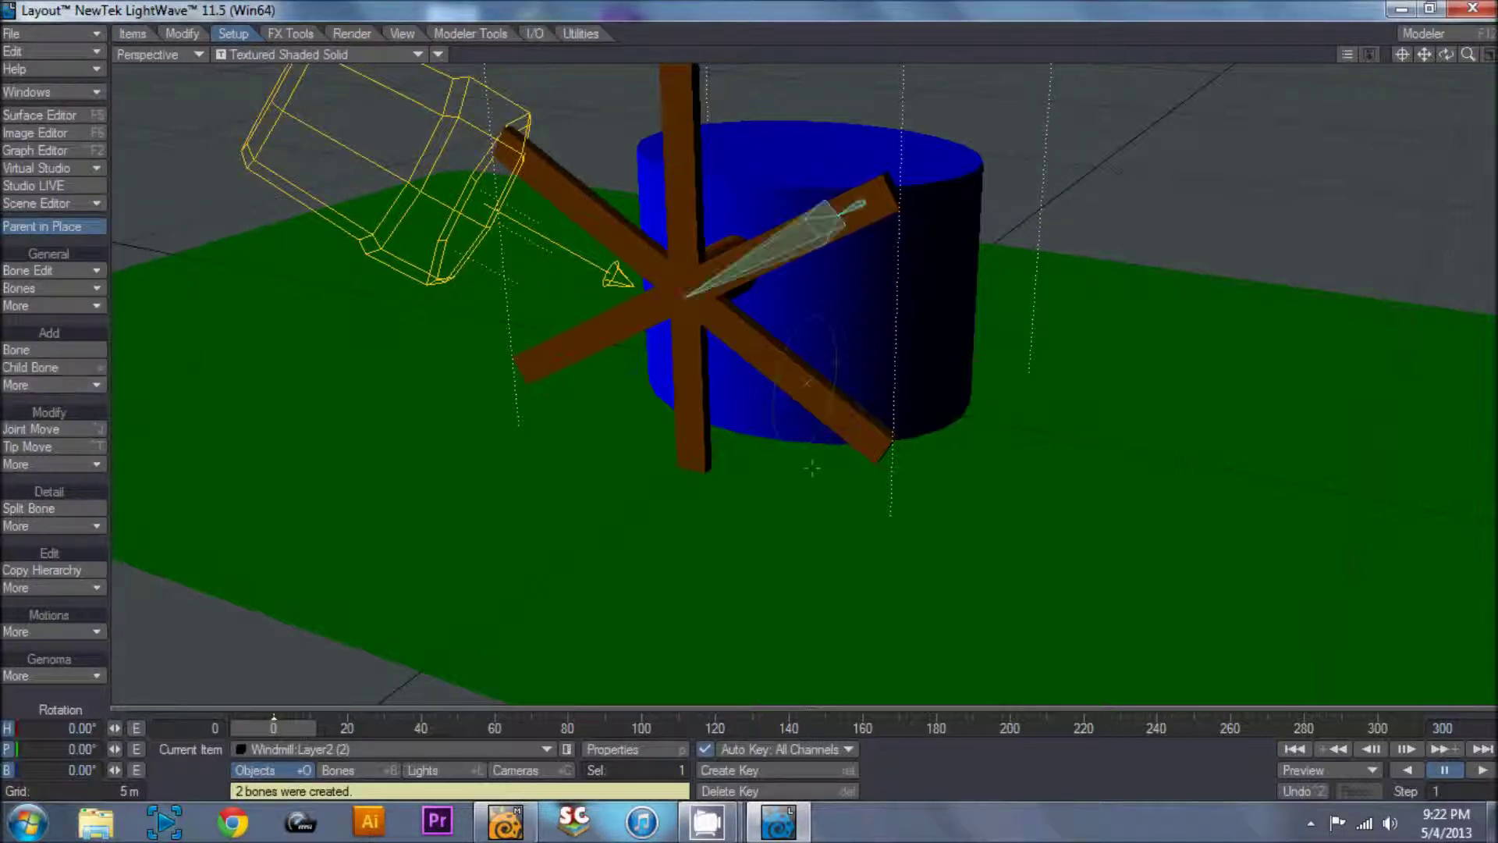
Switch to bones editing and select the blade bone Bone02.
left_click(748, 388)
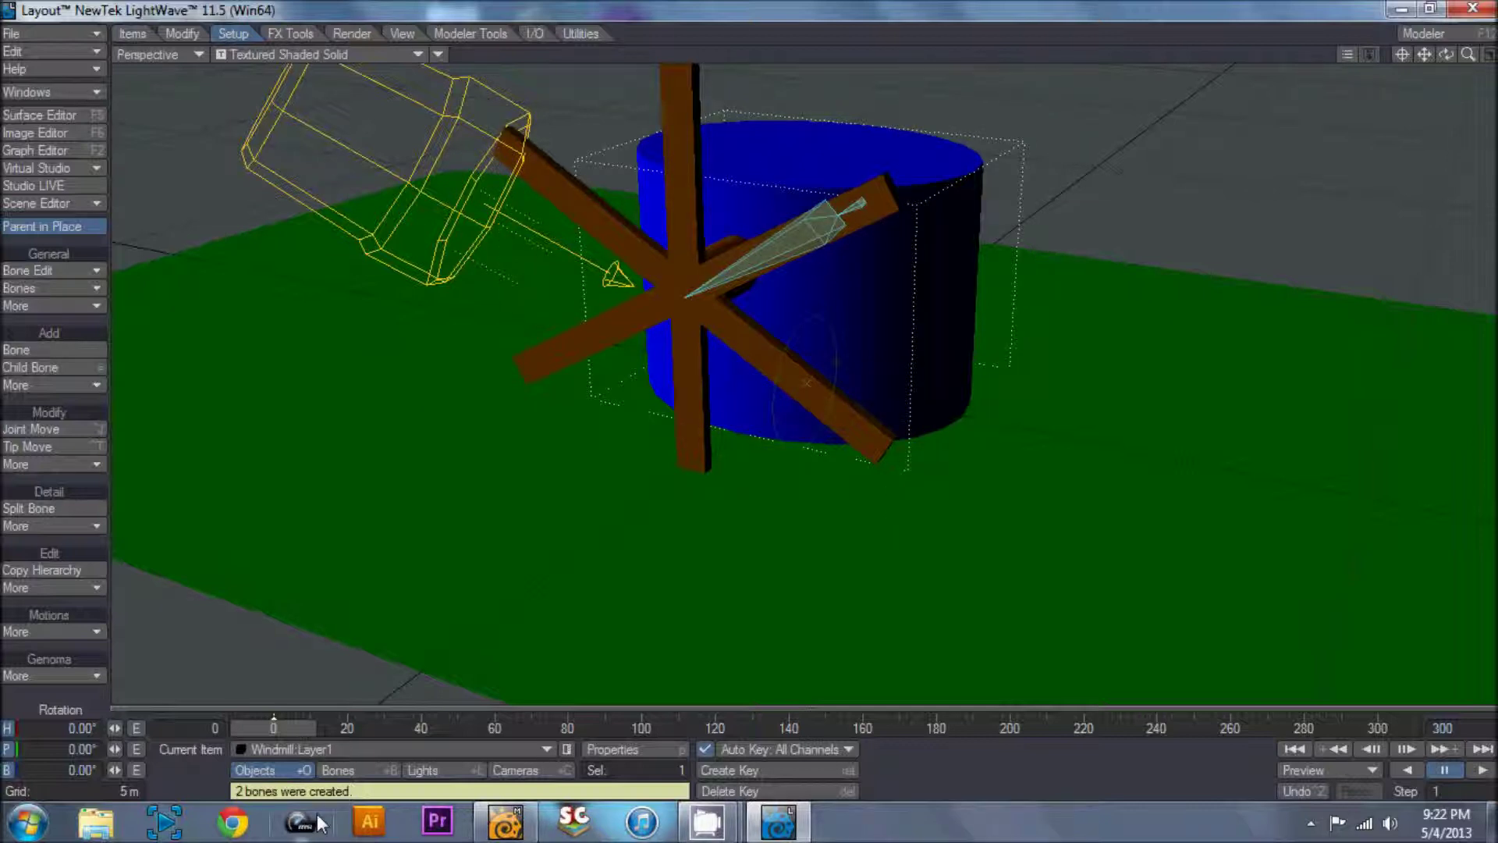
left_click(344, 776)
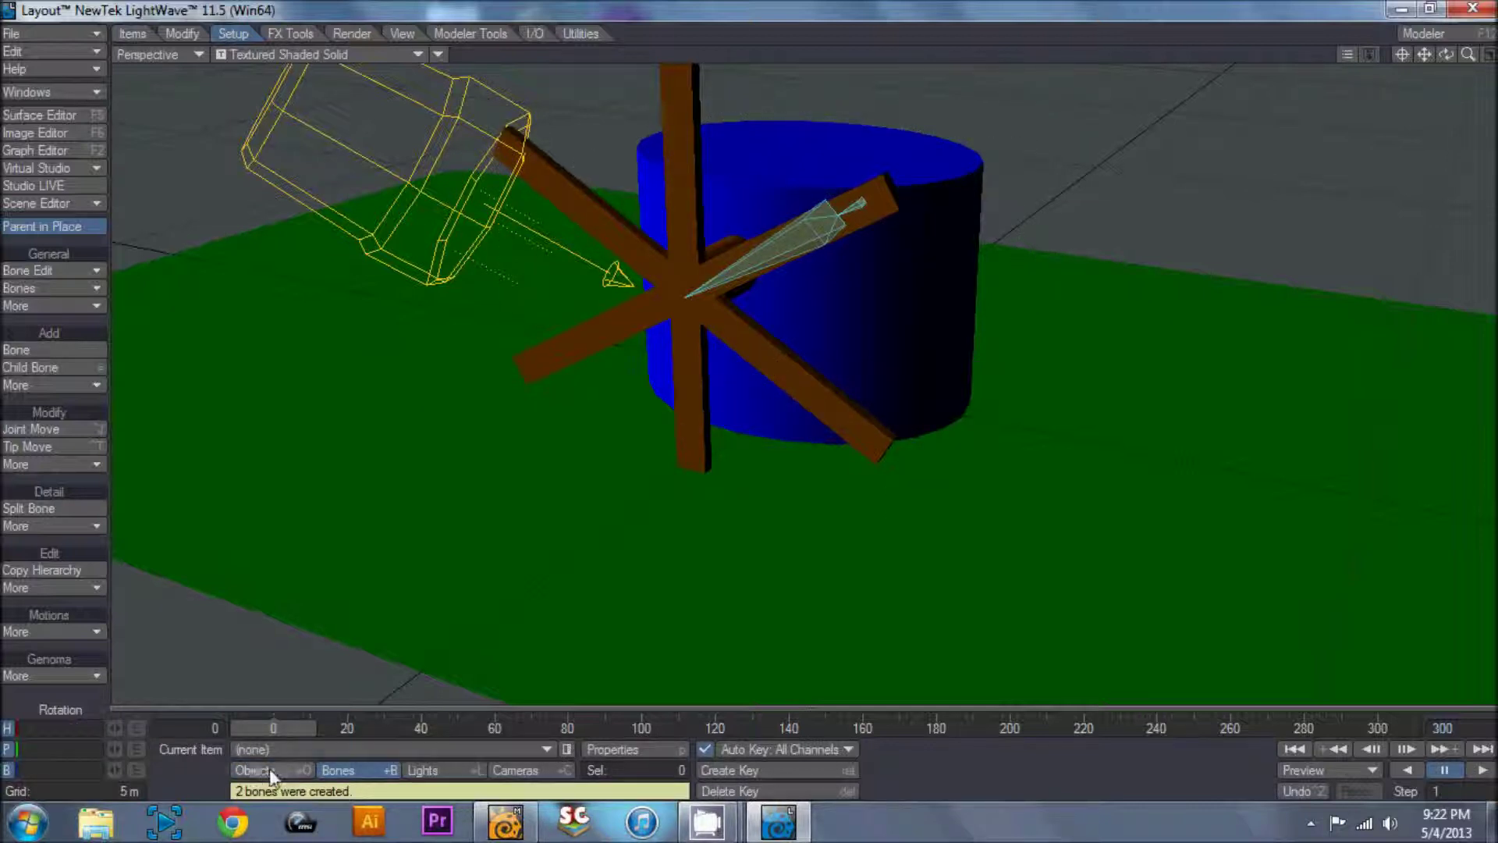
left_click(854, 211)
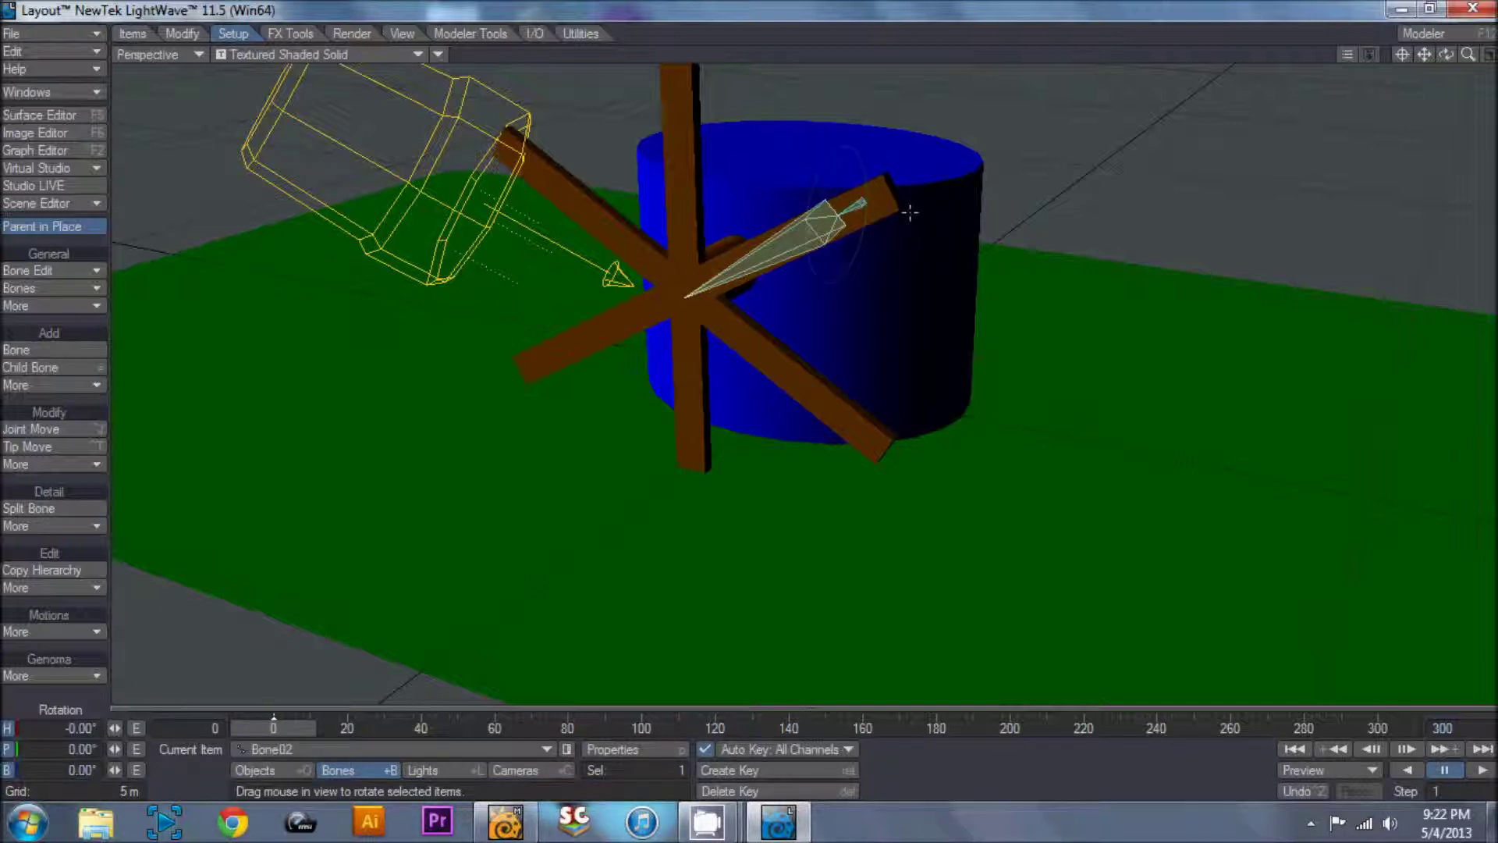
Test-rotate the blades with Bone02, then undo the test rotation.
right_click_drag(754, 382, 1147, 386)
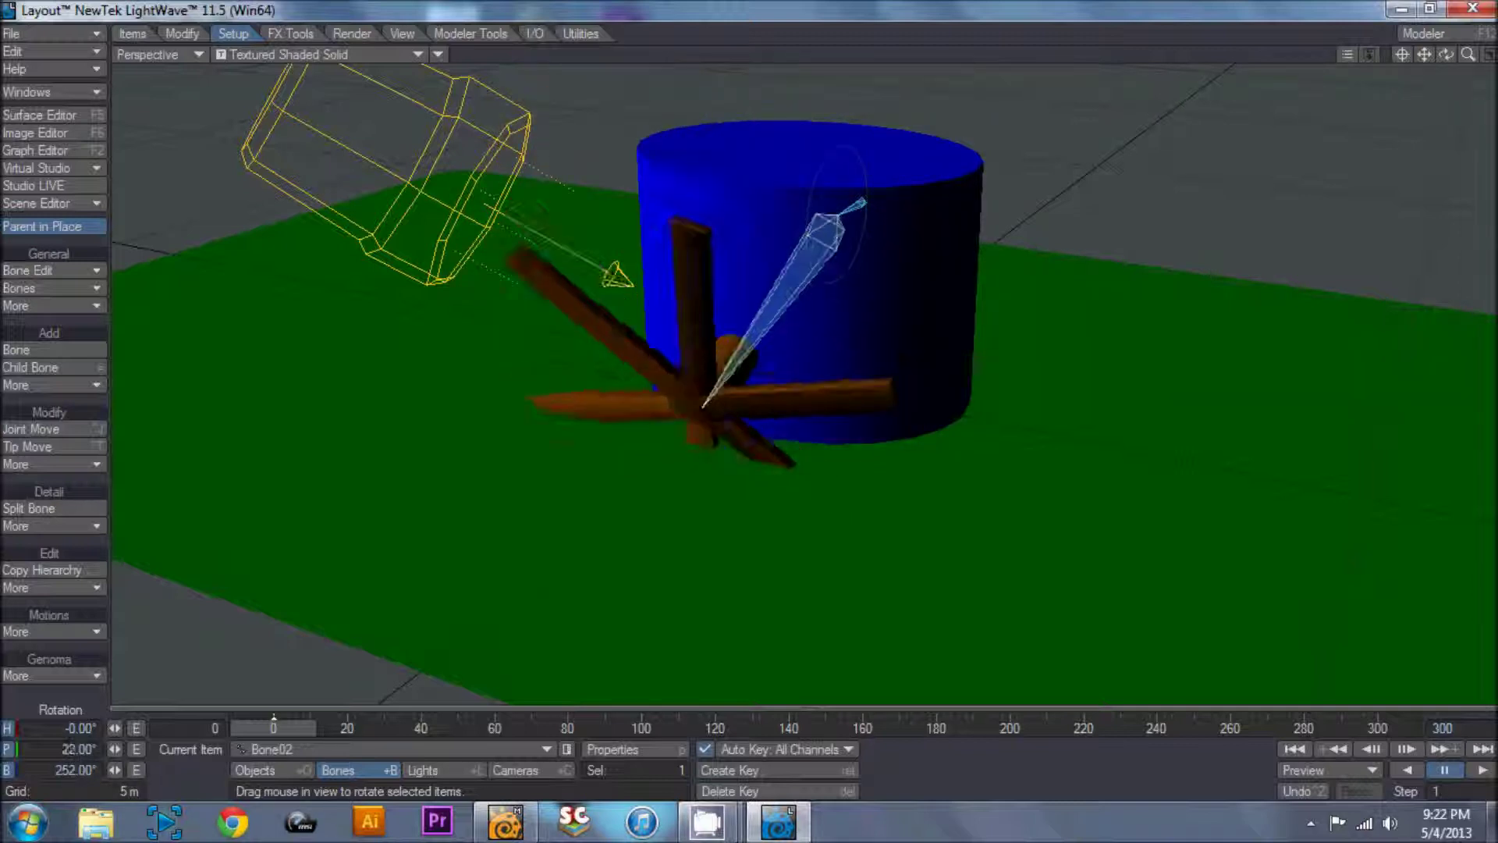
mouse_move(879, 219)
left_mouse_down()
mouse_move(879, 258)
mouse_move(878, 179)
mouse_move(879, 234)
mouse_move(879, 207)
left_mouse_up()
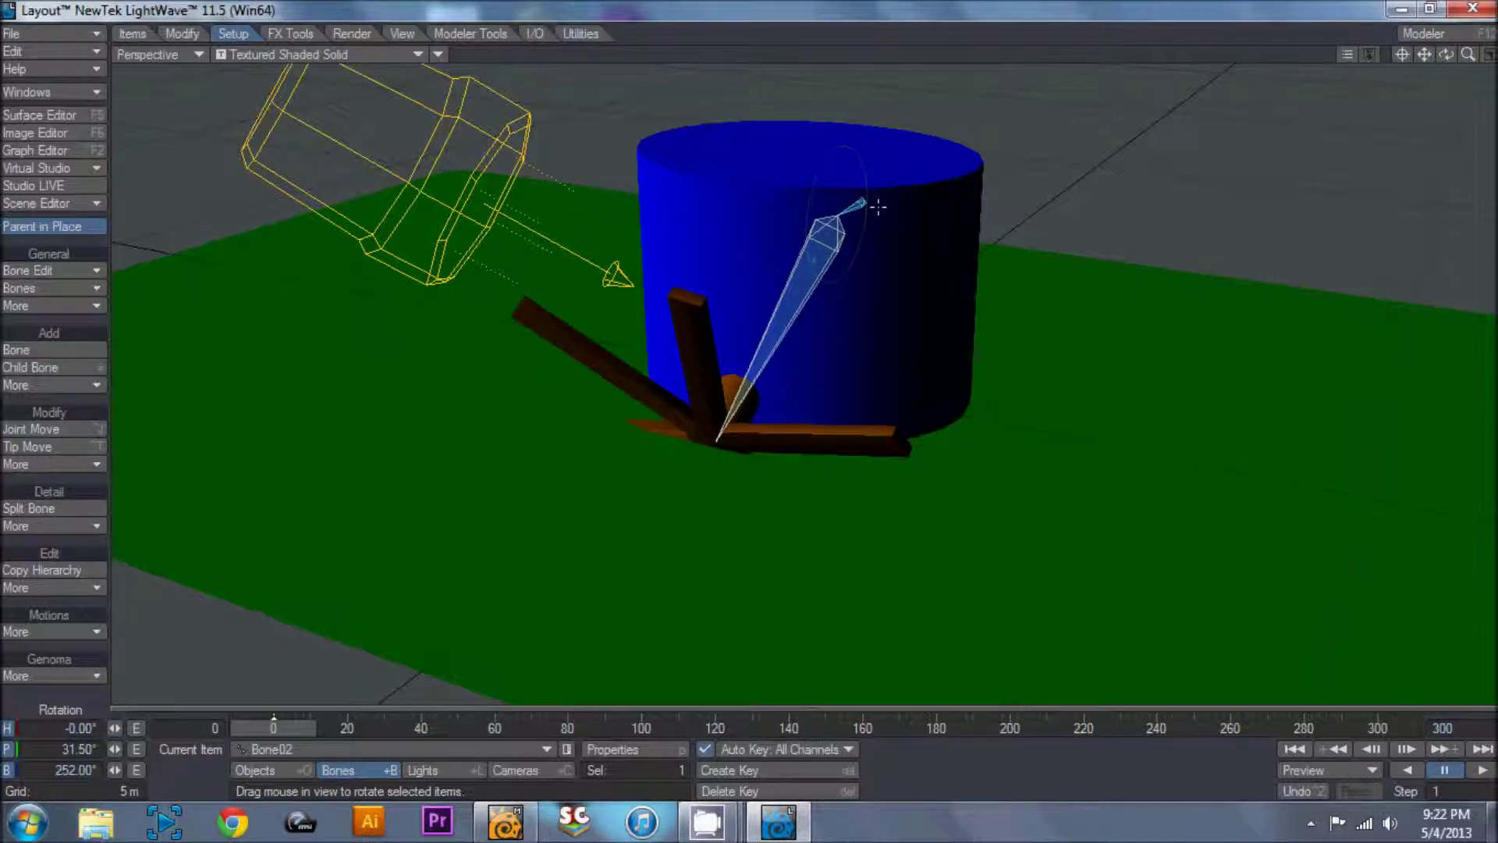
key("ctrl+z")
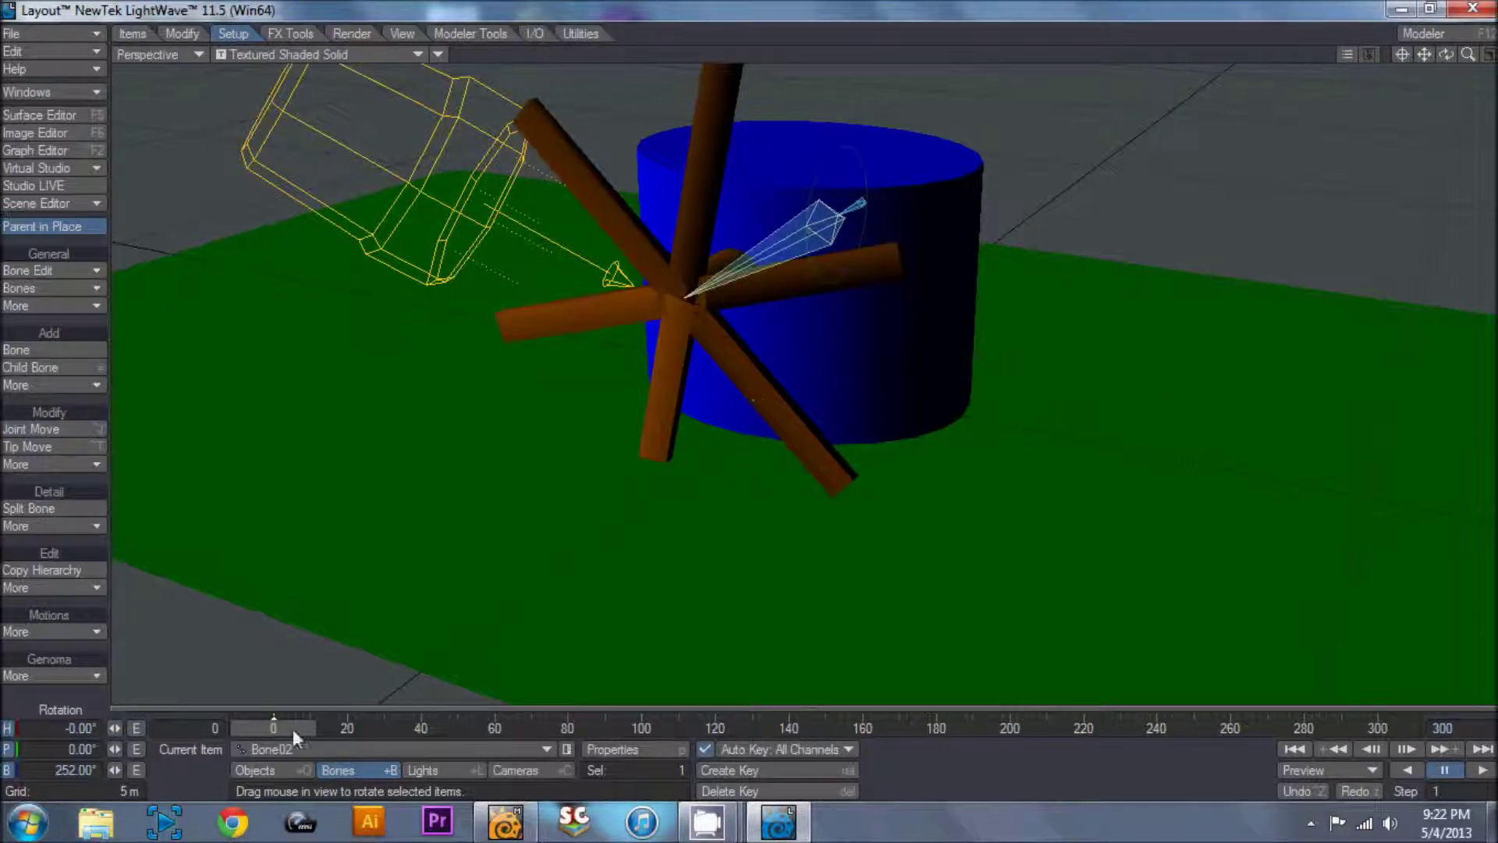
Key Bone02's bank at 0° at the start and 360° at frame 60.
mouse_move(293, 729)
left_mouse_down()
mouse_move(504, 729)
mouse_move(273, 729)
left_mouse_up()
left_click(75, 770)
type("0")
key("Return")
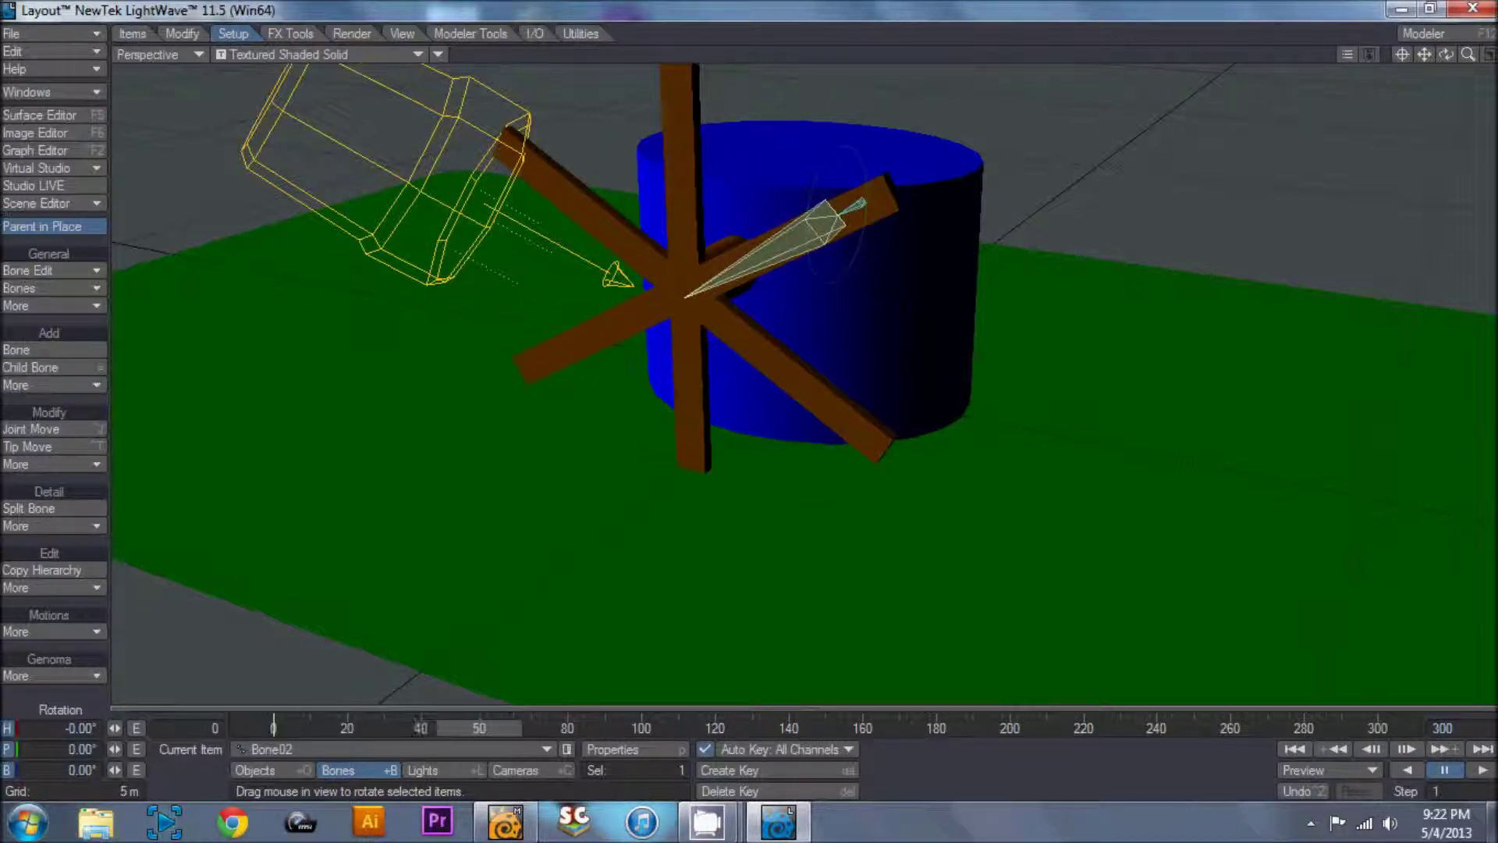
left_click(62, 771)
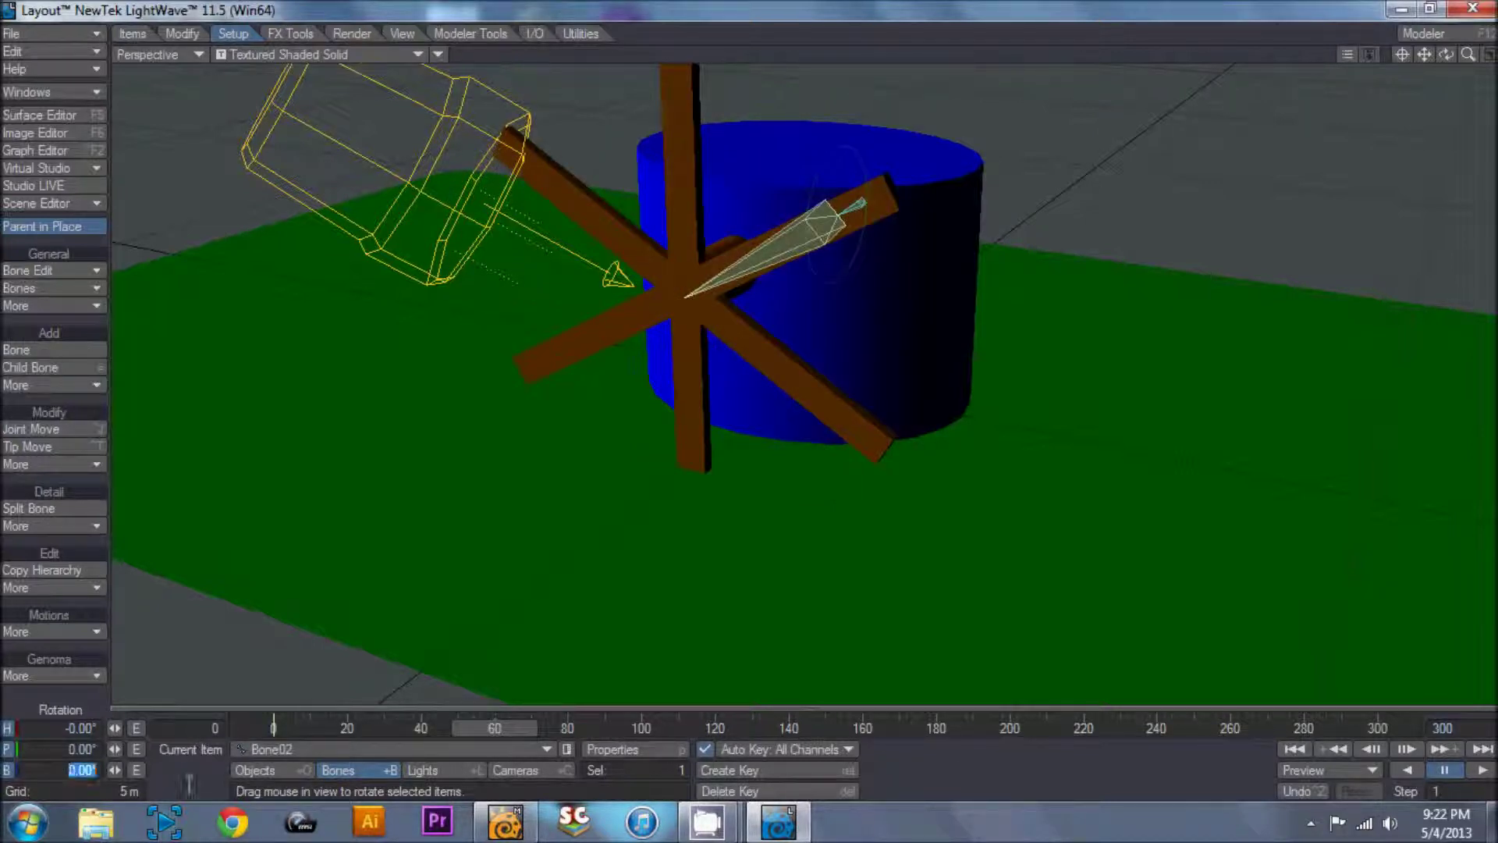
type("60")
key("Return")
mouse_move(459, 732)
left_mouse_down()
mouse_move(435, 732)
mouse_move(458, 731)
left_mouse_up()
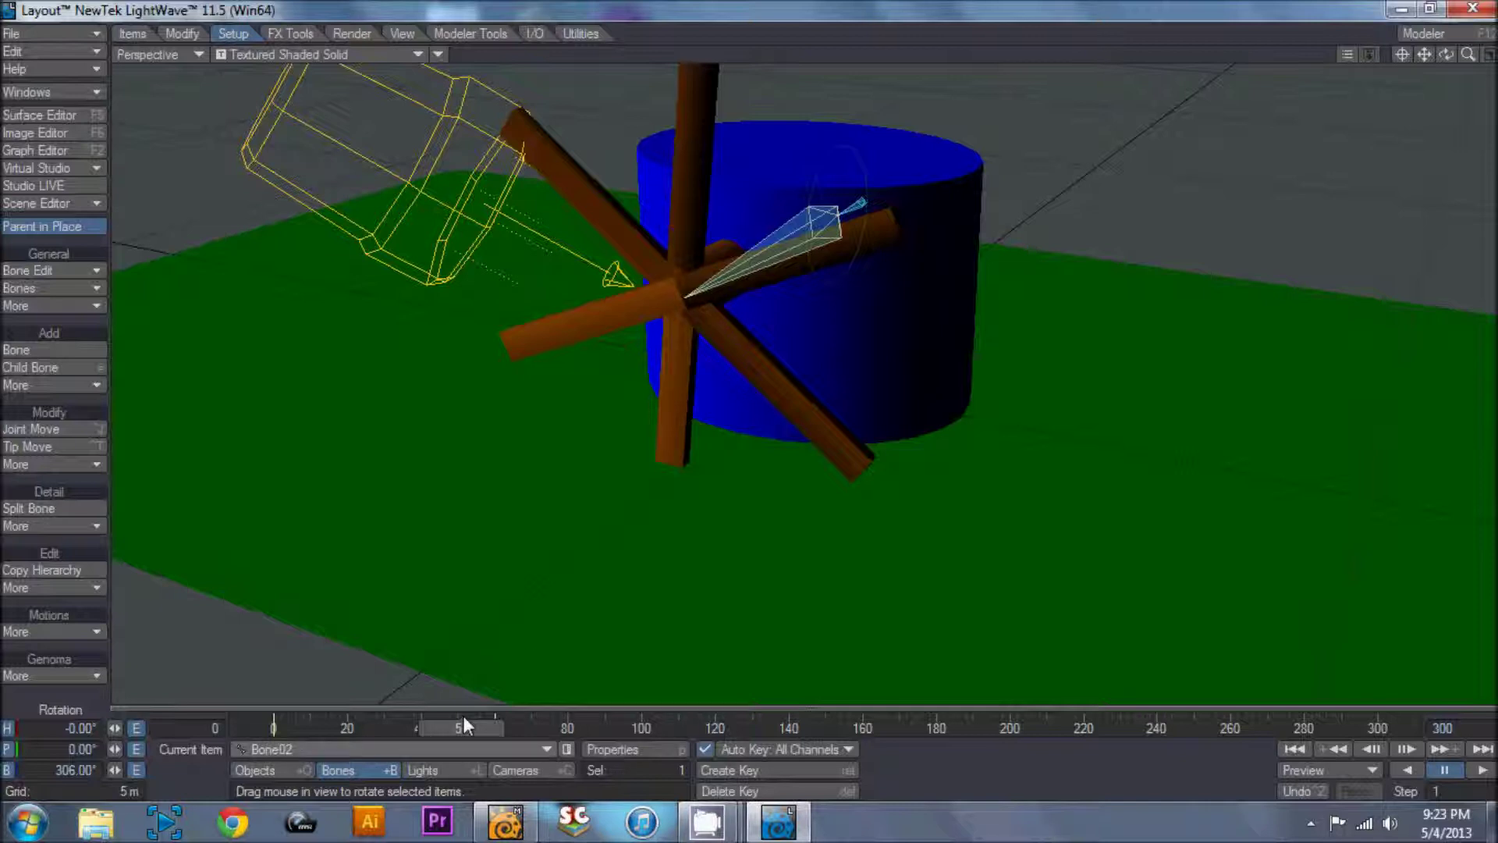
left_click_drag(481, 733, 495, 732)
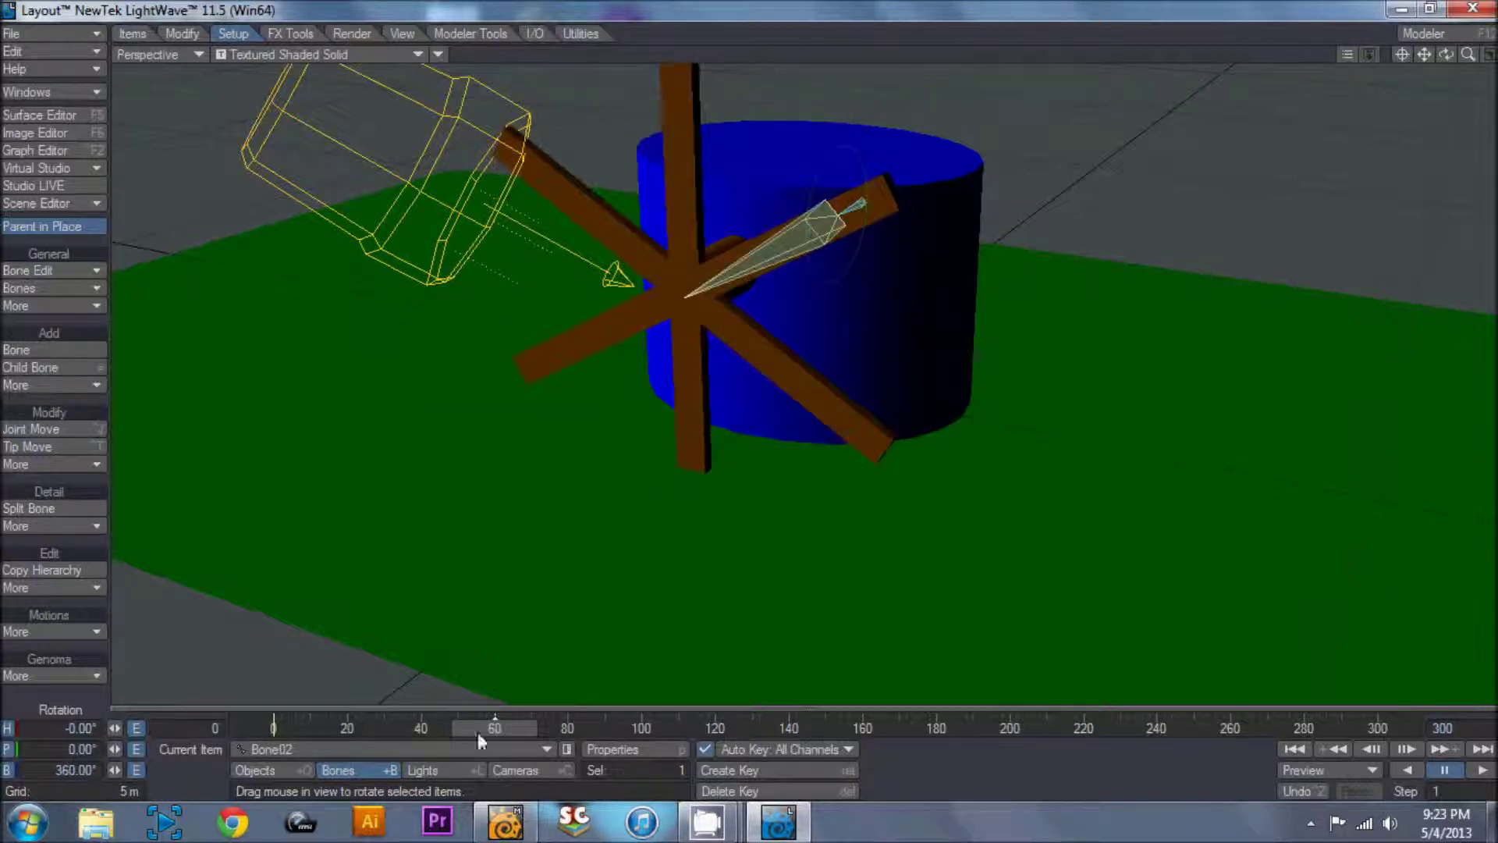
Set the bank curve's Pre and Post Behavior to Offset Repeat in the Graph Editor.
left_click(135, 771)
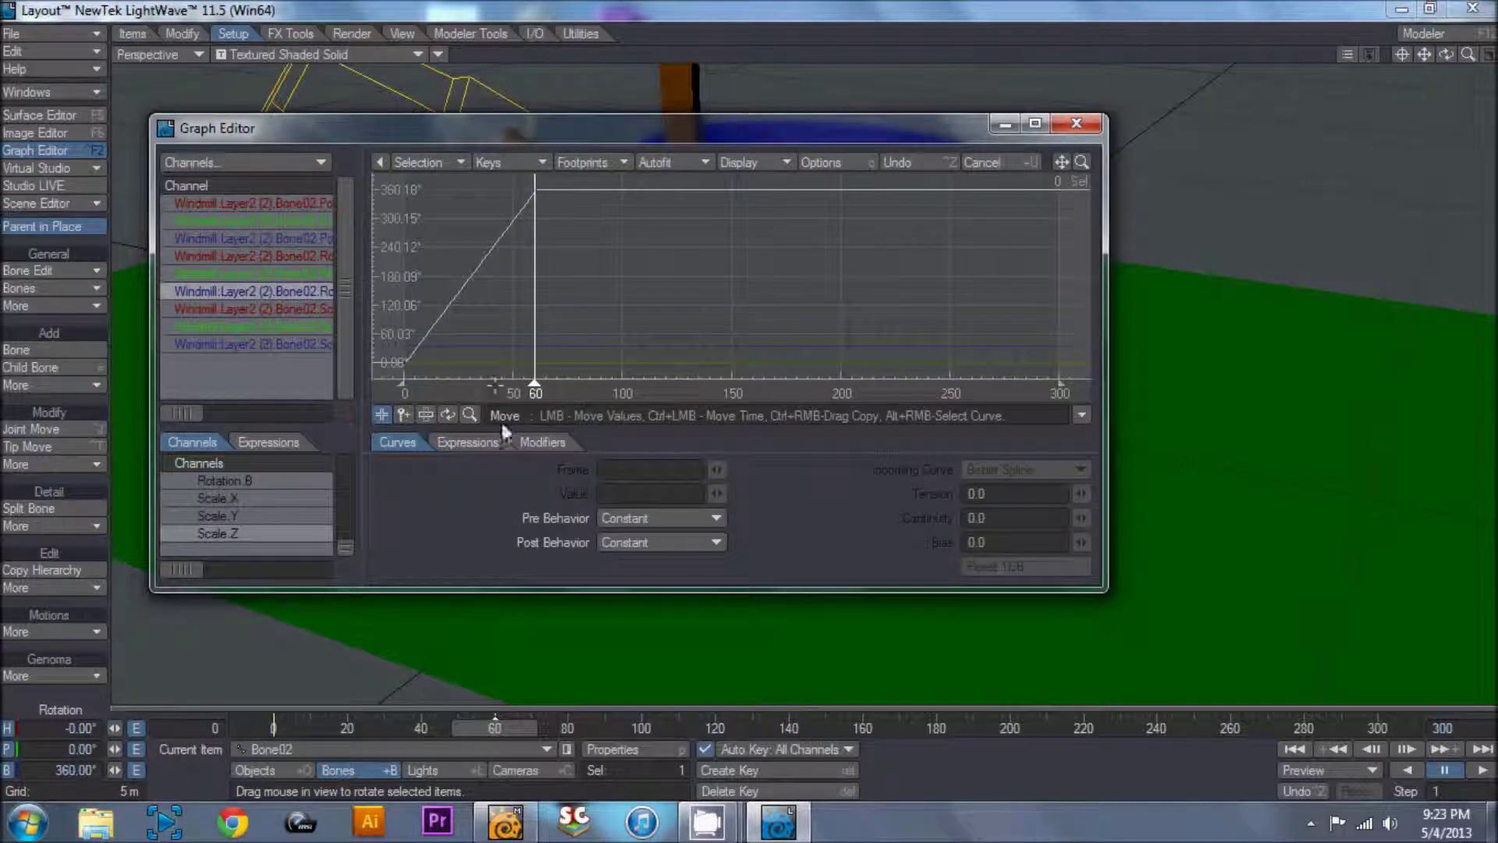
left_click(633, 519)
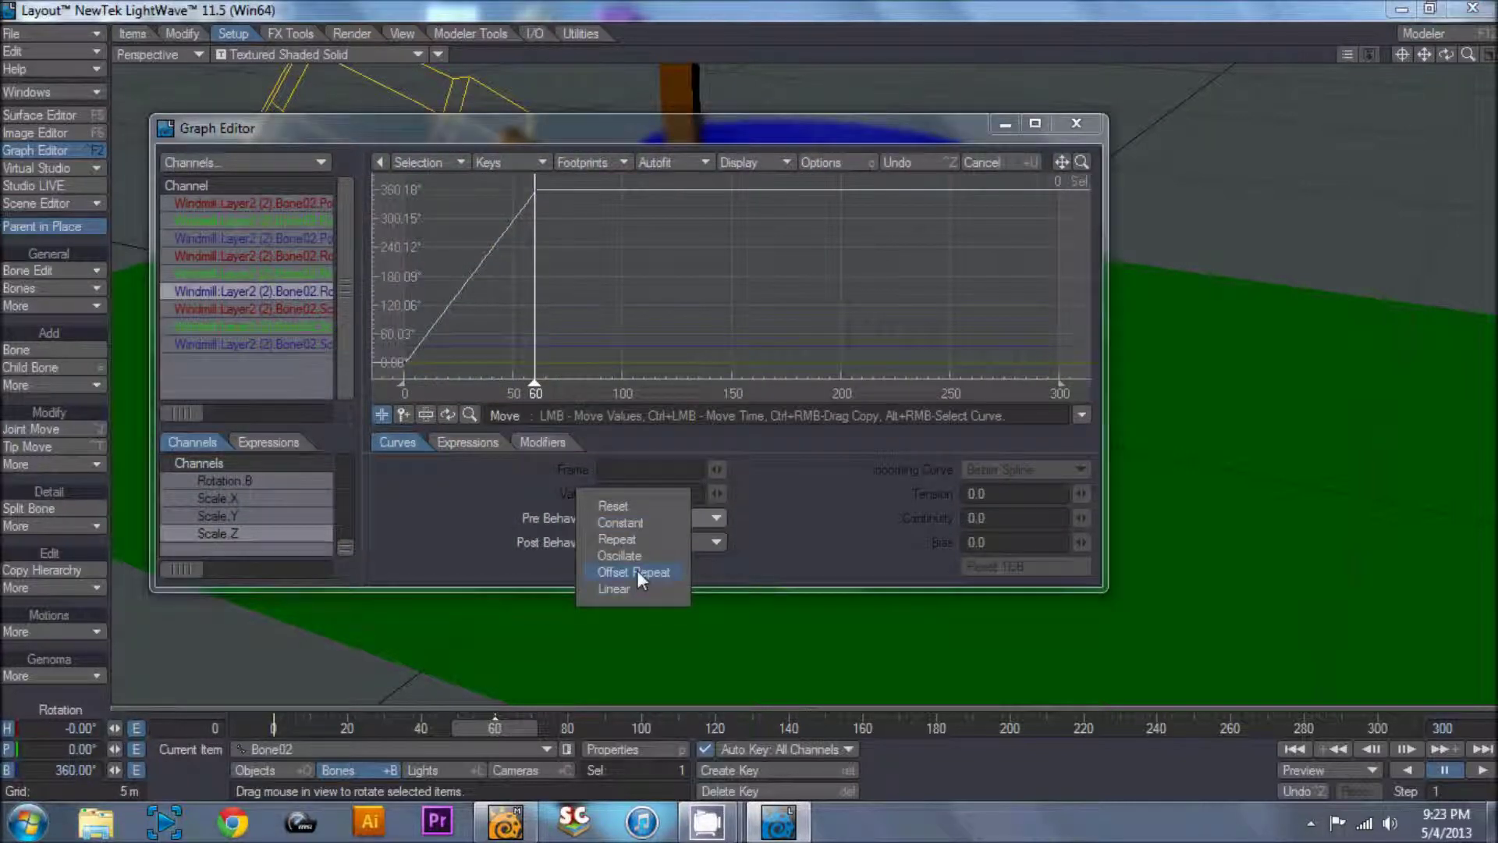
left_click(636, 572)
left_click(652, 540)
left_click(666, 587)
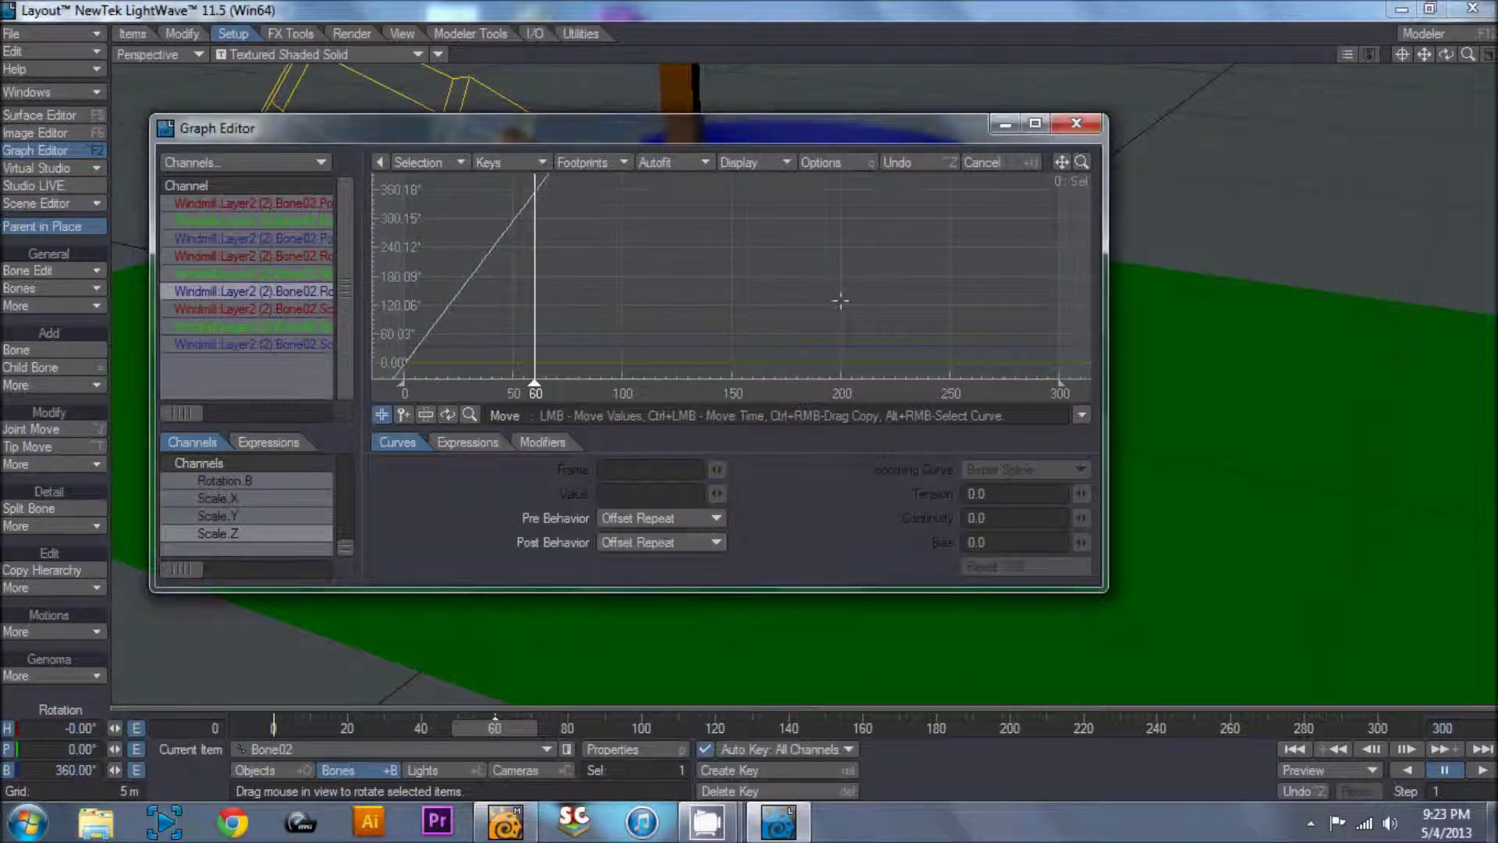
Play the looping blade spin and turn Bone02's heading to -27°.
left_click(1076, 123)
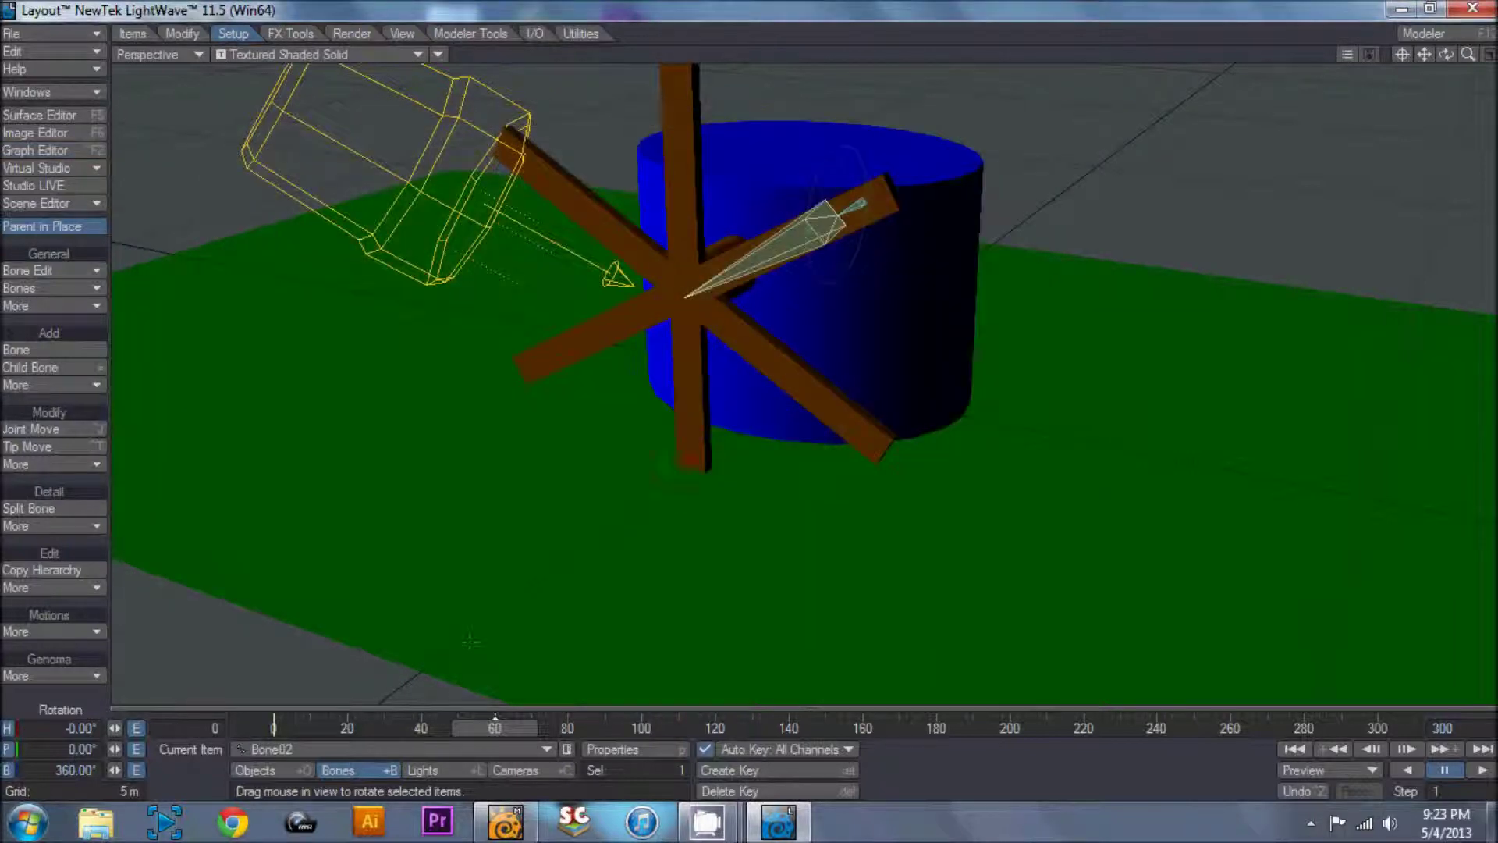
key("space")
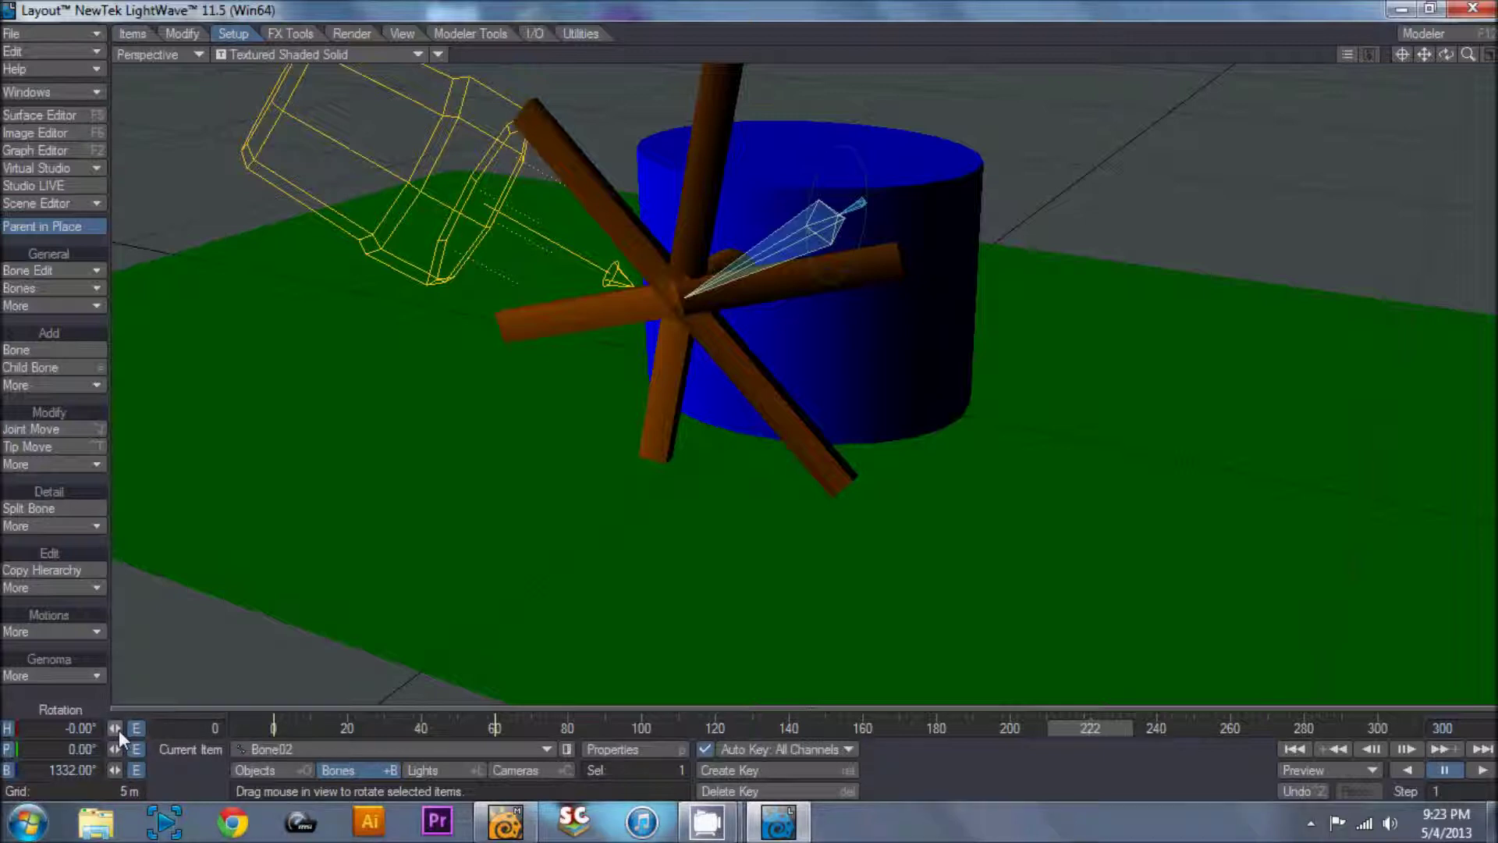
mouse_move(114, 728)
left_mouse_down()
mouse_move(367, 729)
mouse_move(117, 729)
mouse_move(138, 733)
left_mouse_up()
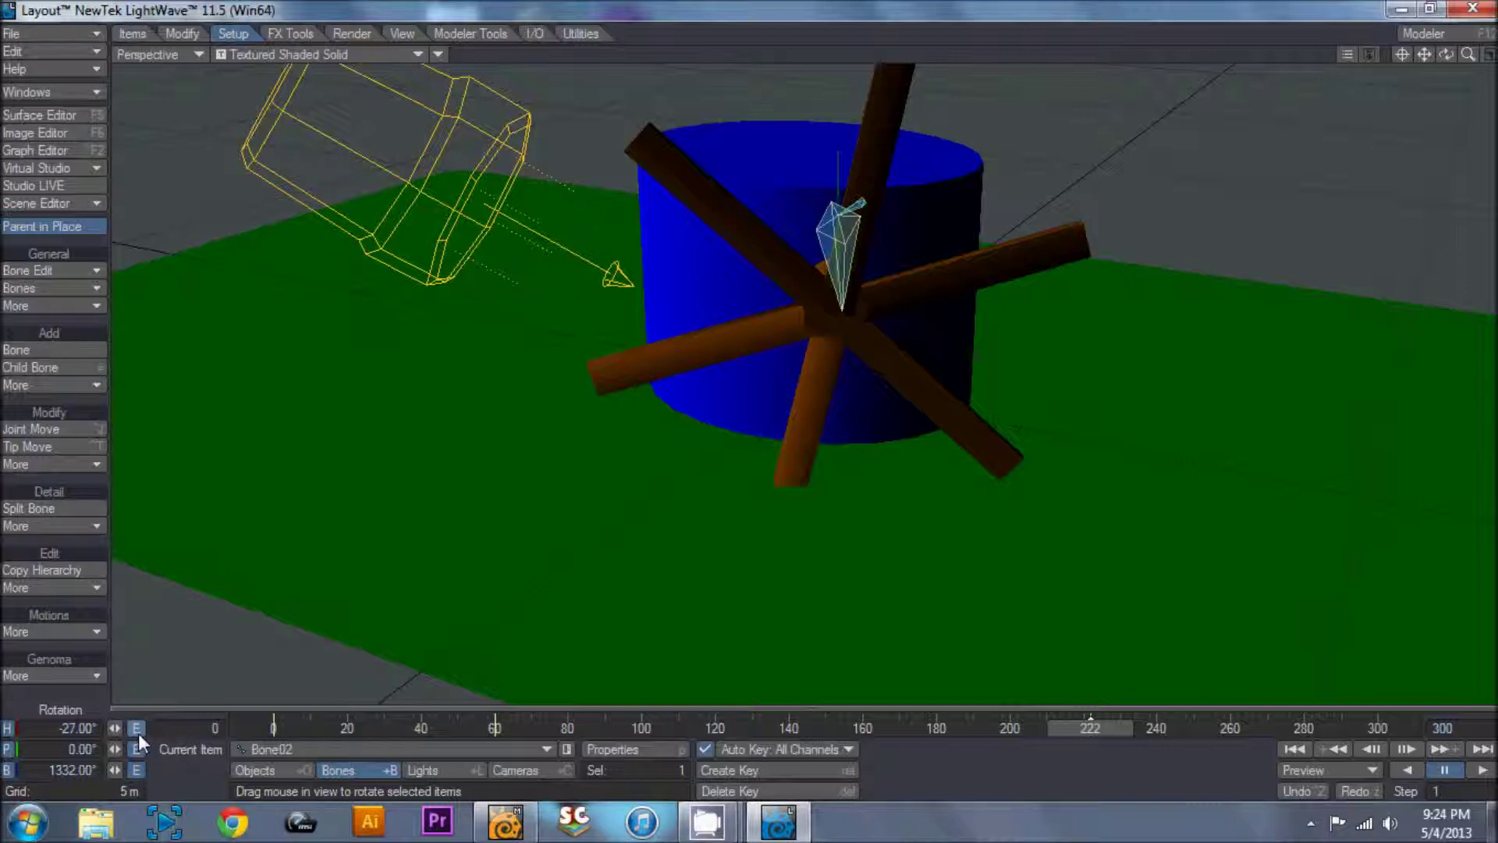
Activate FiberFX fibers on the ground layer Windmill:Layer3.
left_click(275, 31)
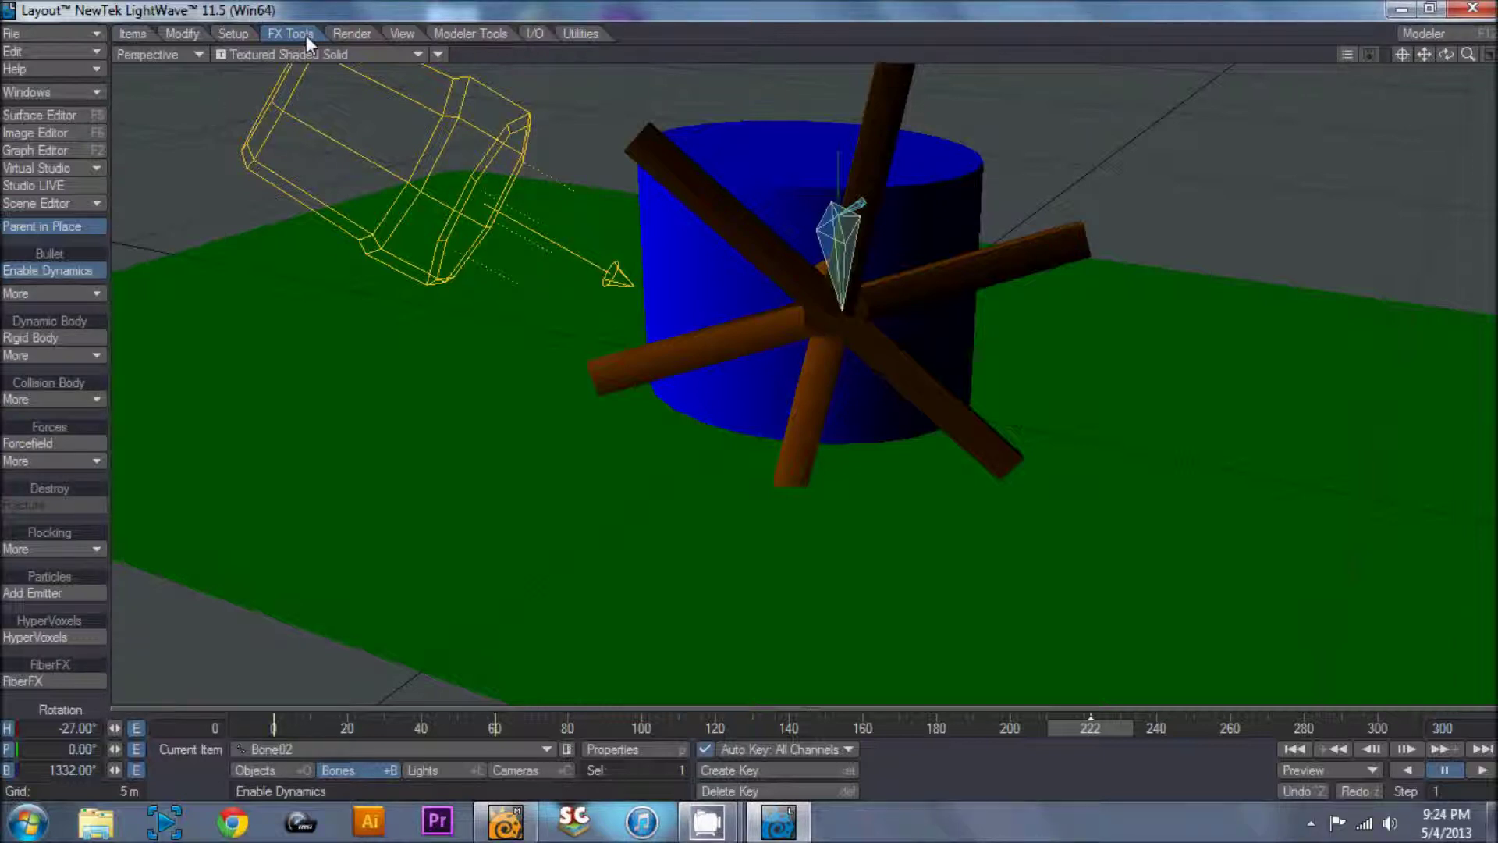
left_click(62, 681)
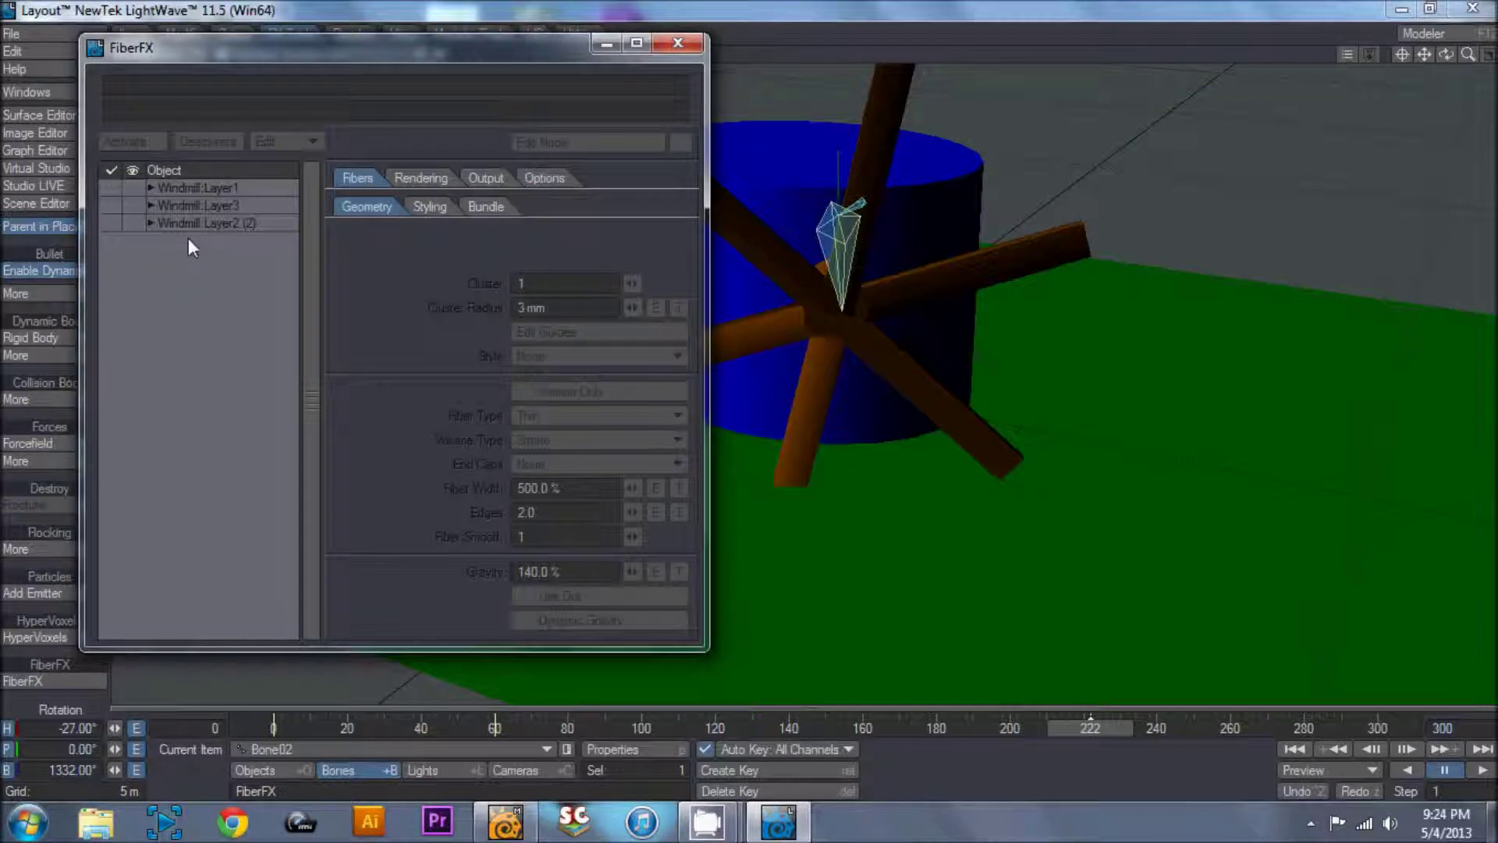
left_click(200, 207)
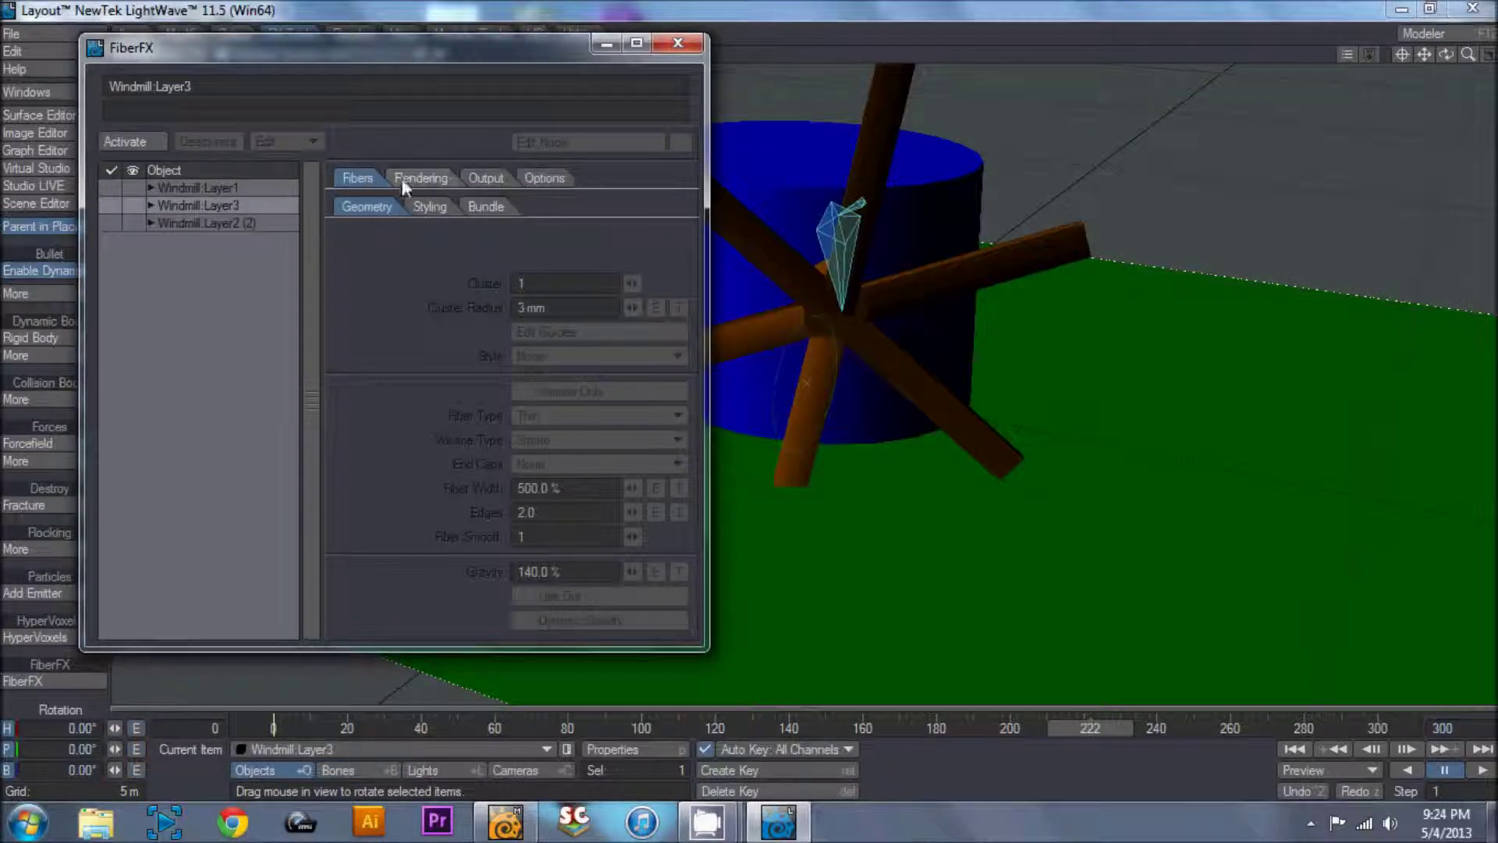
left_click(129, 143)
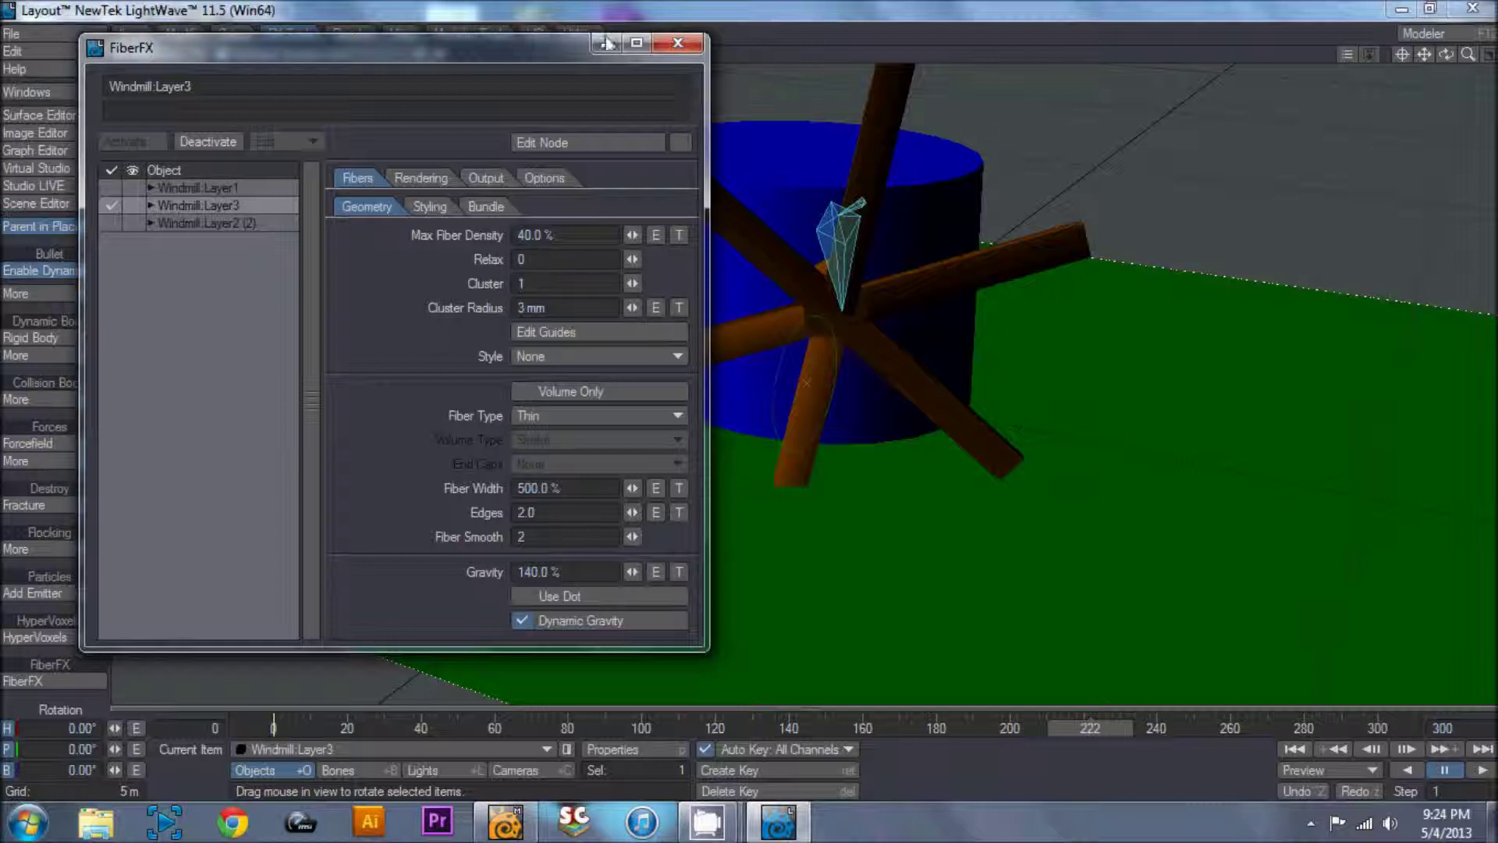
Display the FiberFX grass fibers on the ground in the viewport.
left_click_drag(555, 52, 557, 108)
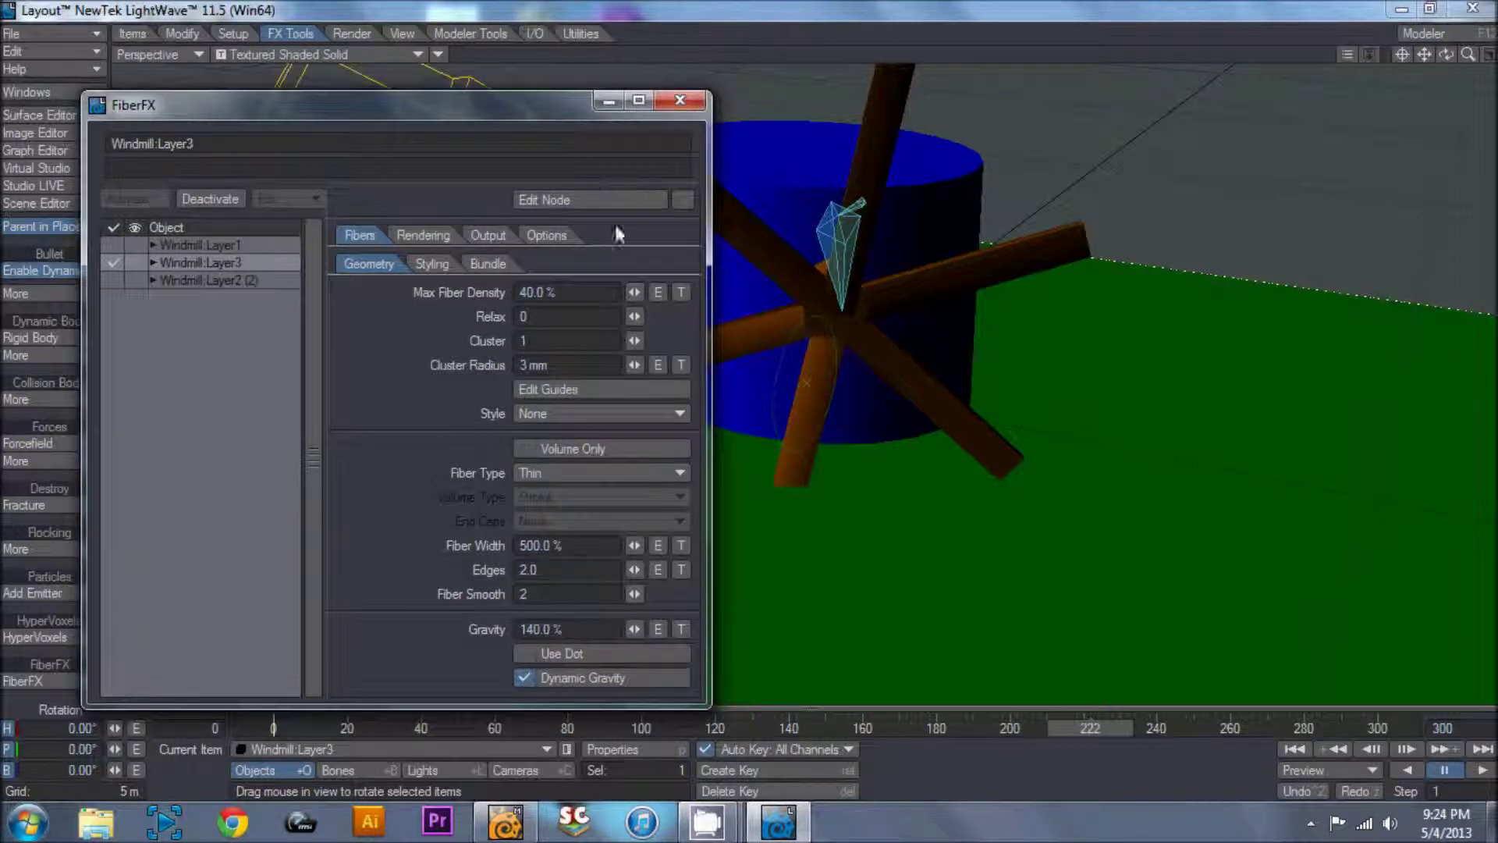
left_click(134, 263)
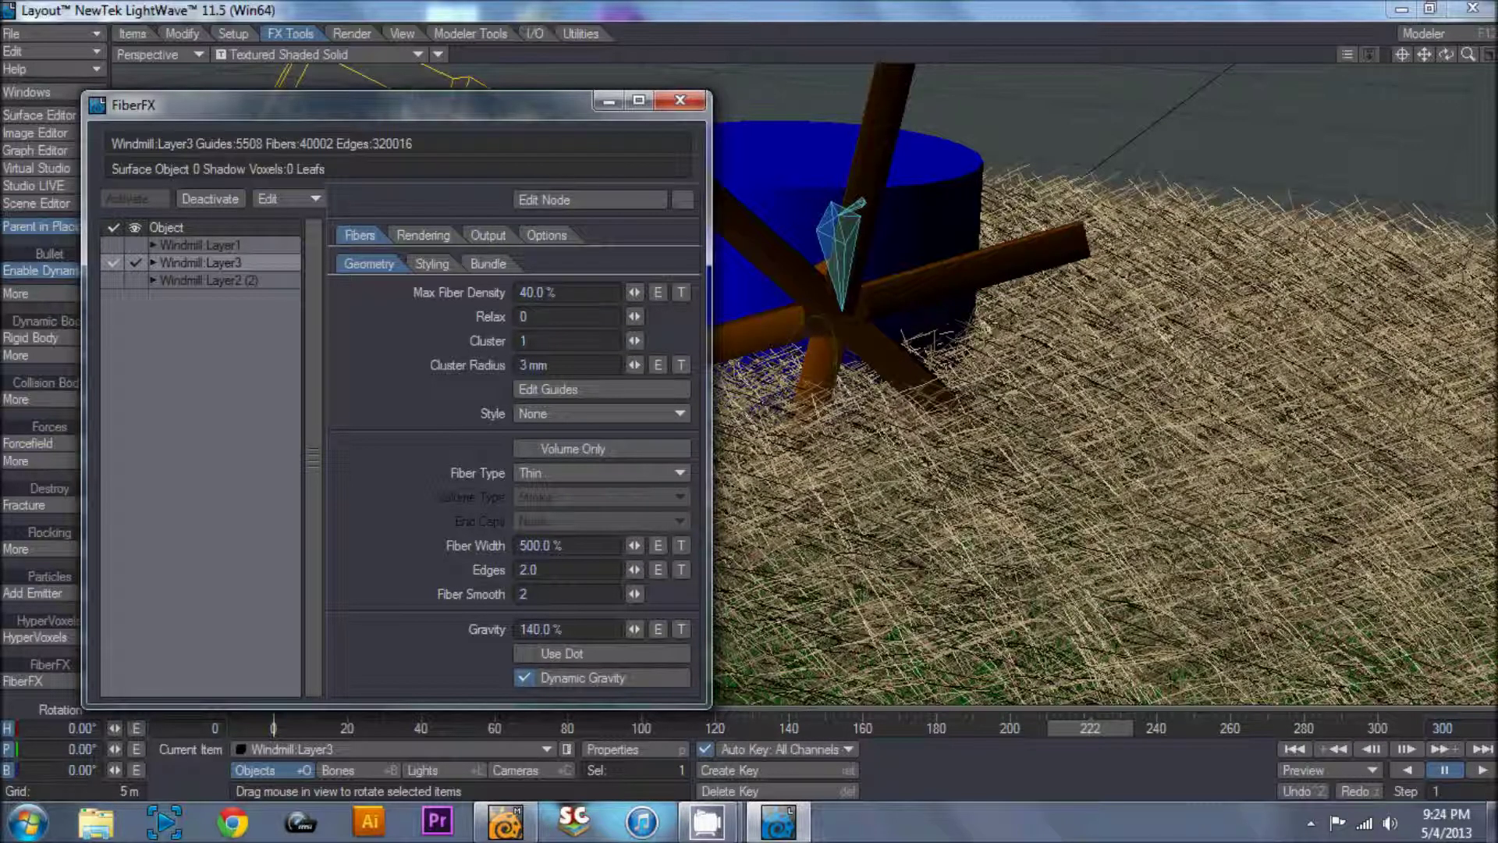
left_click(326, 54)
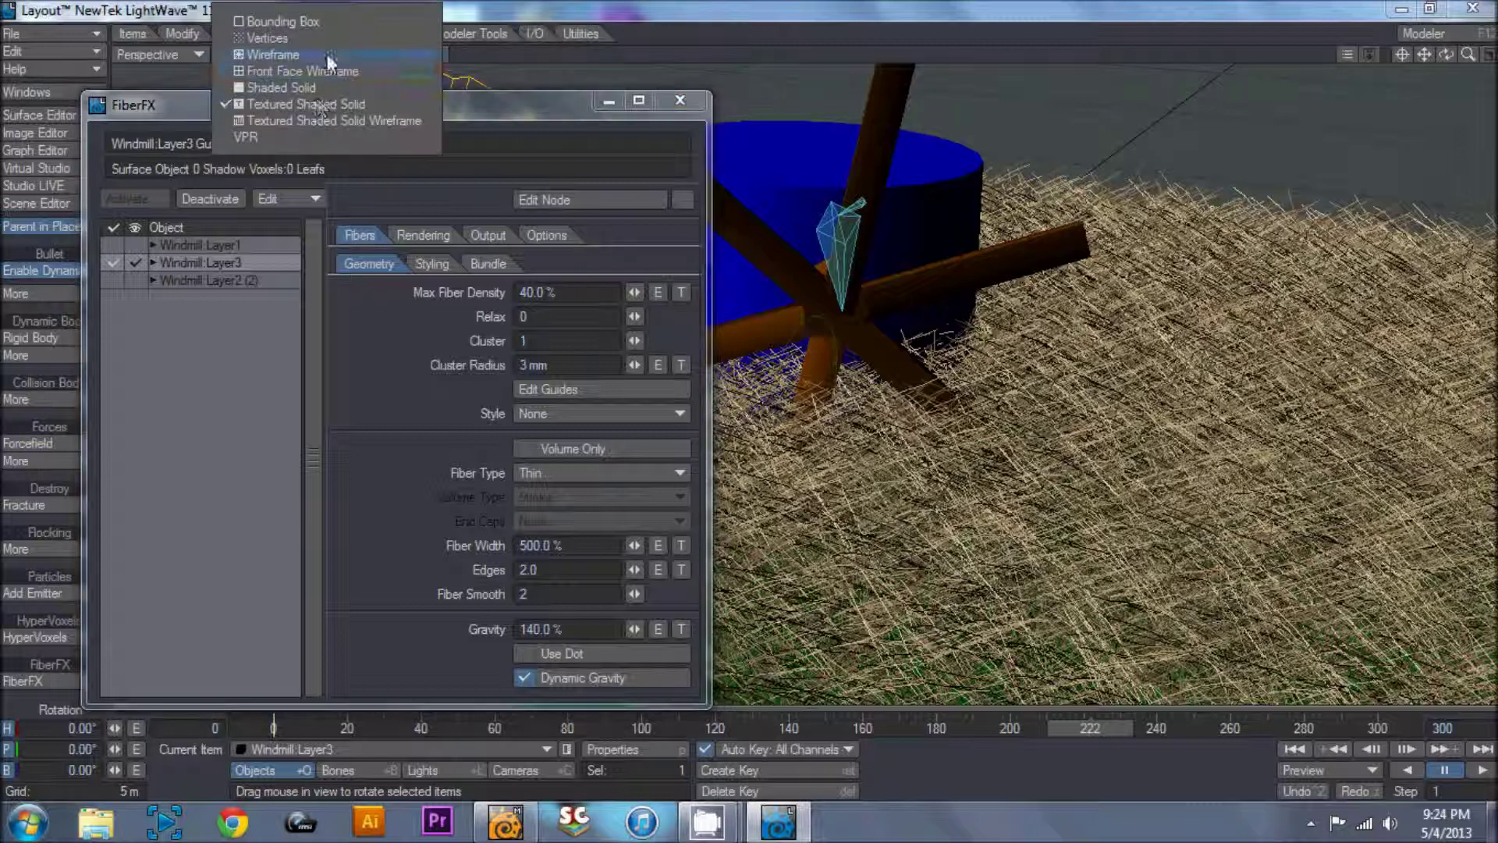
Switch the viewport to VPR preview and close the FiberFX window.
left_click(293, 132)
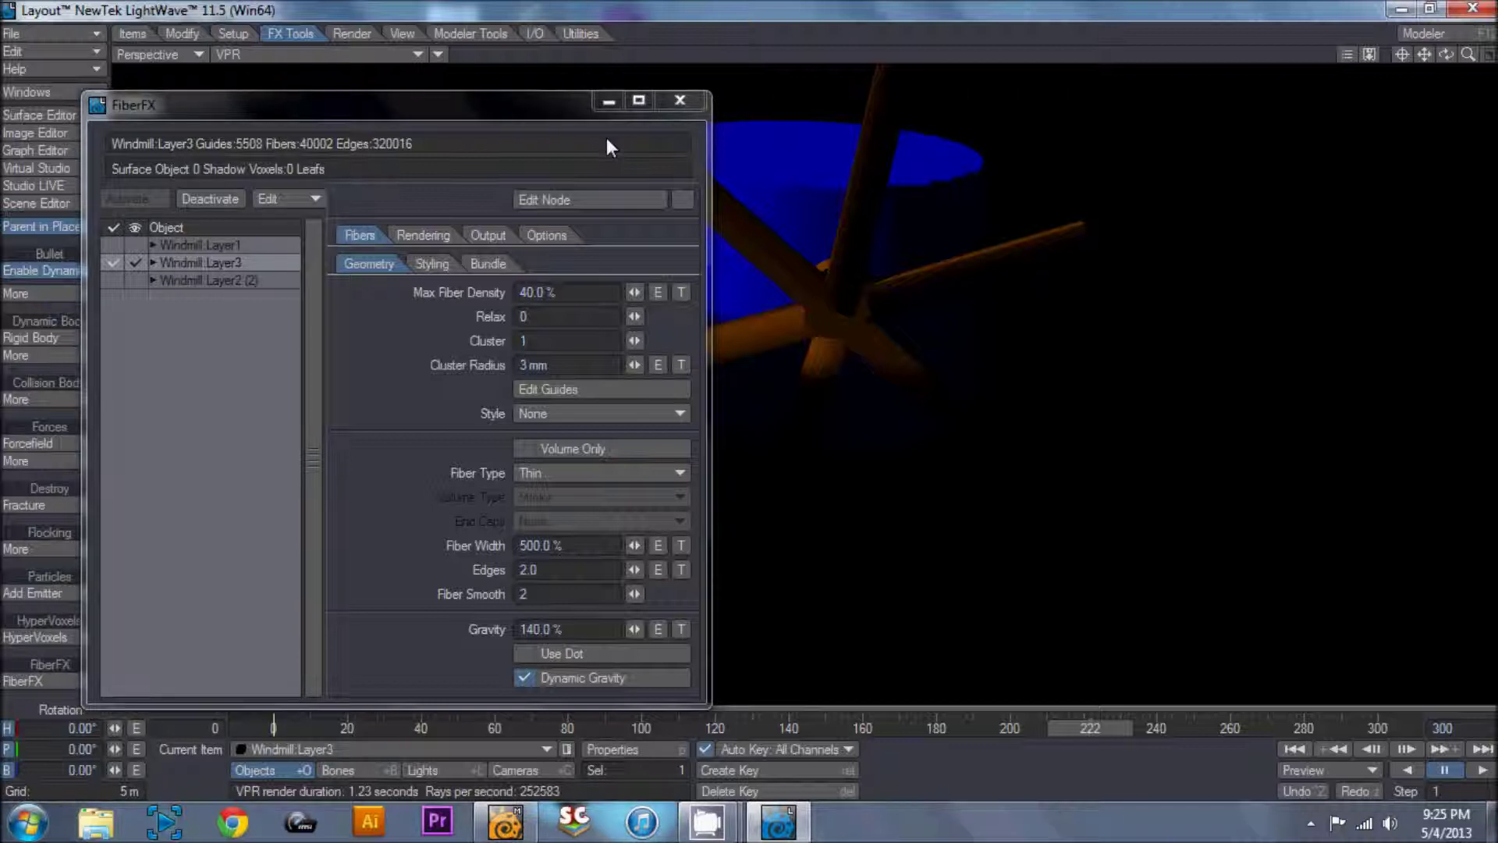
left_click(679, 100)
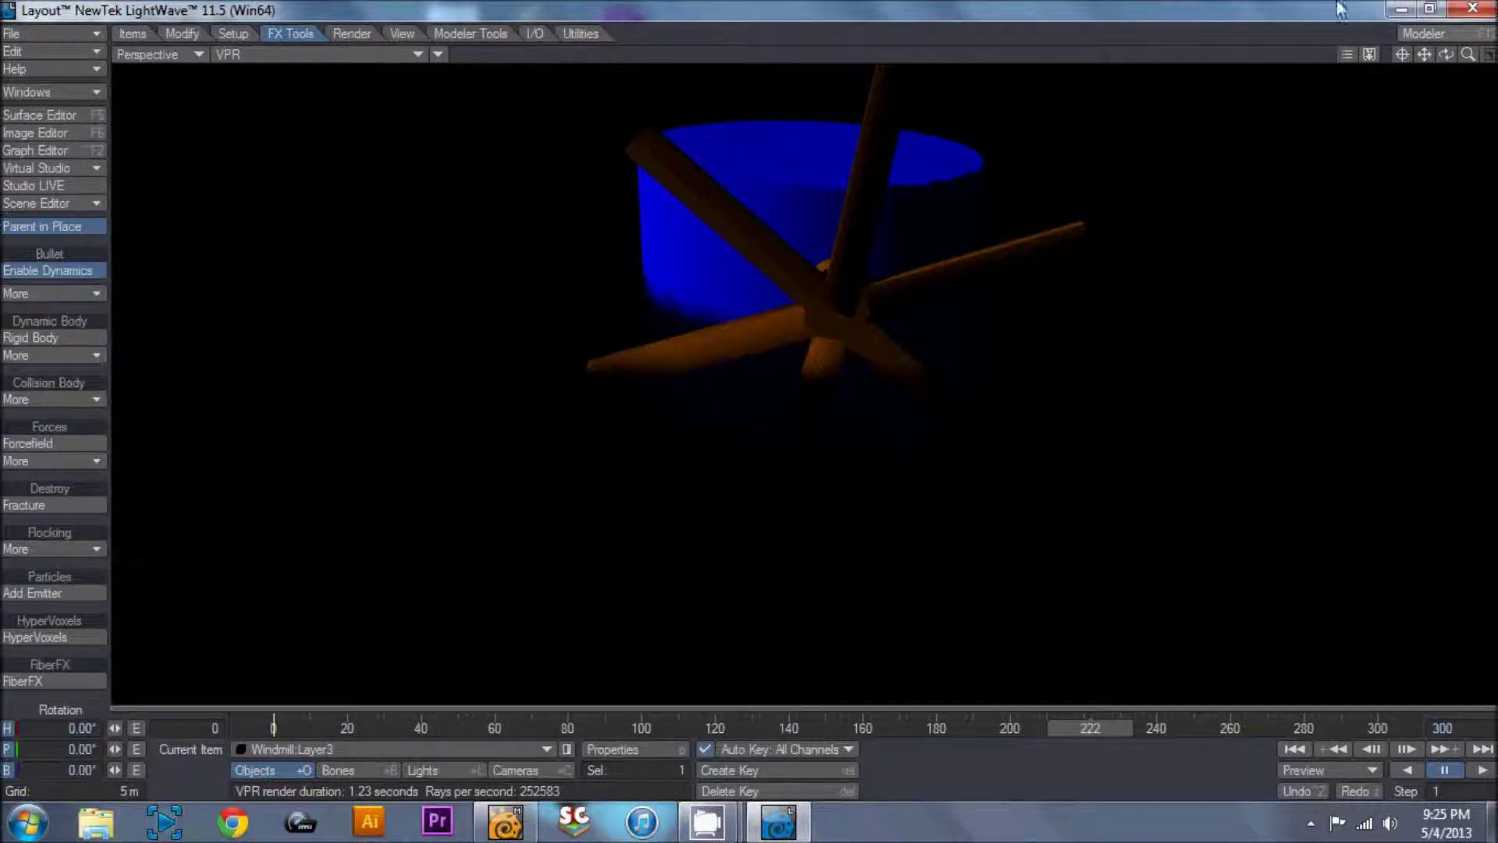